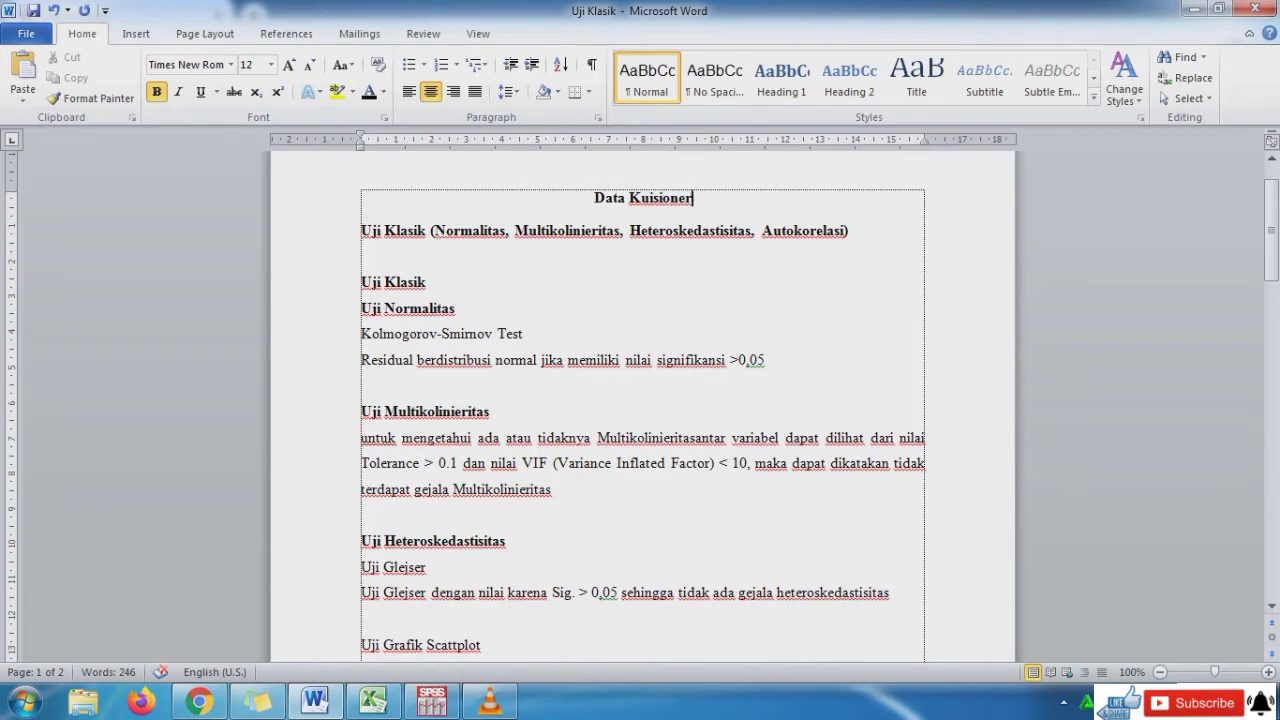
- Review the document's headings for the classical assumption tests and its section on validity and reliability tests
drag(361, 231, 430, 231)
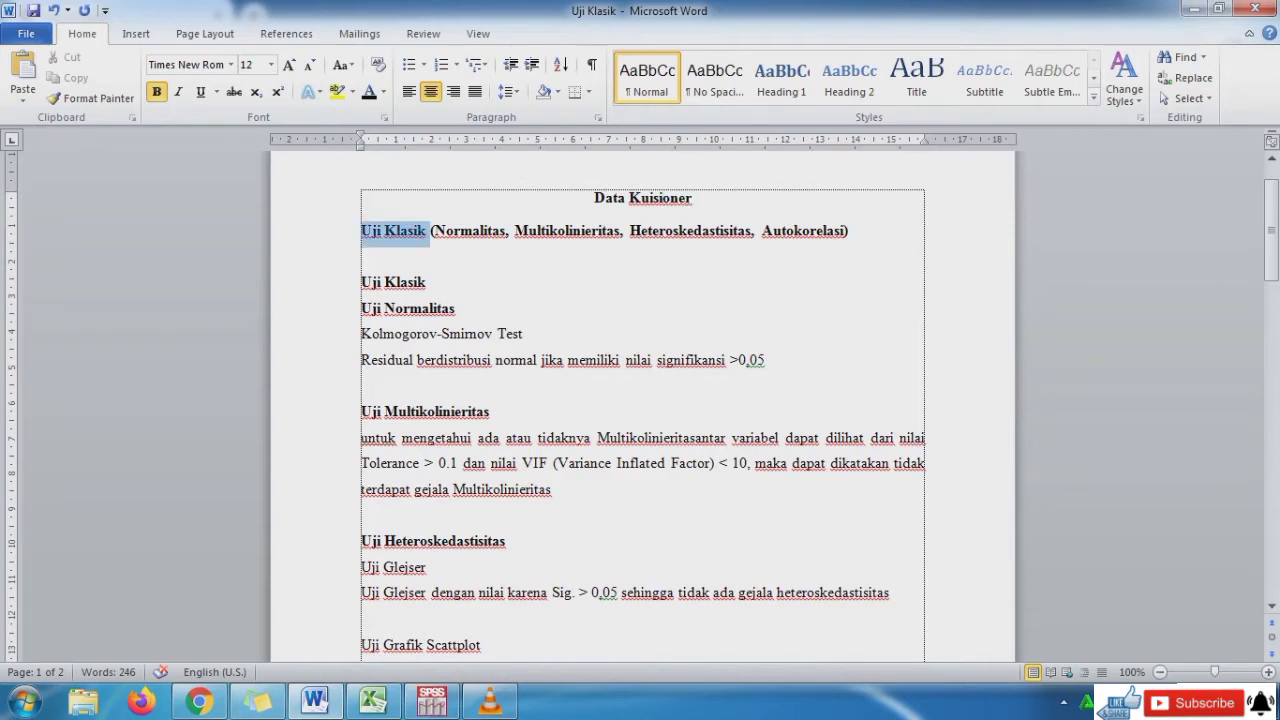
click(432, 231)
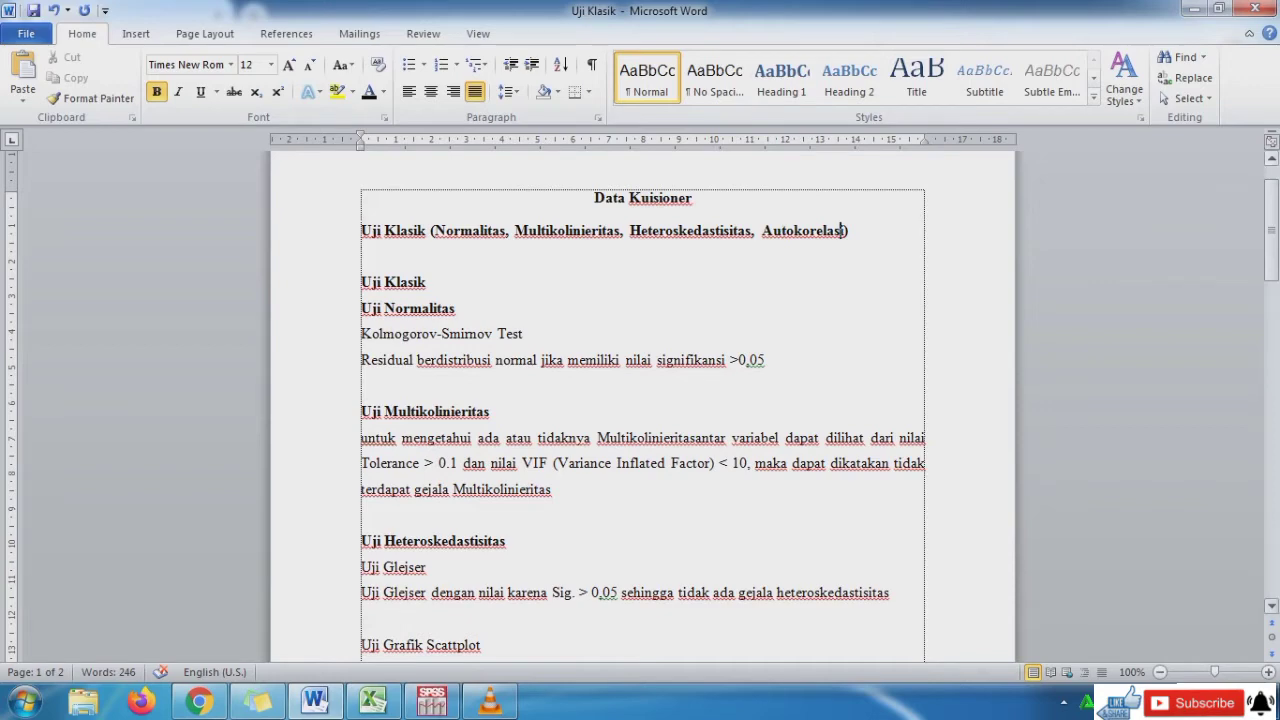
drag(1271, 230, 1271, 440)
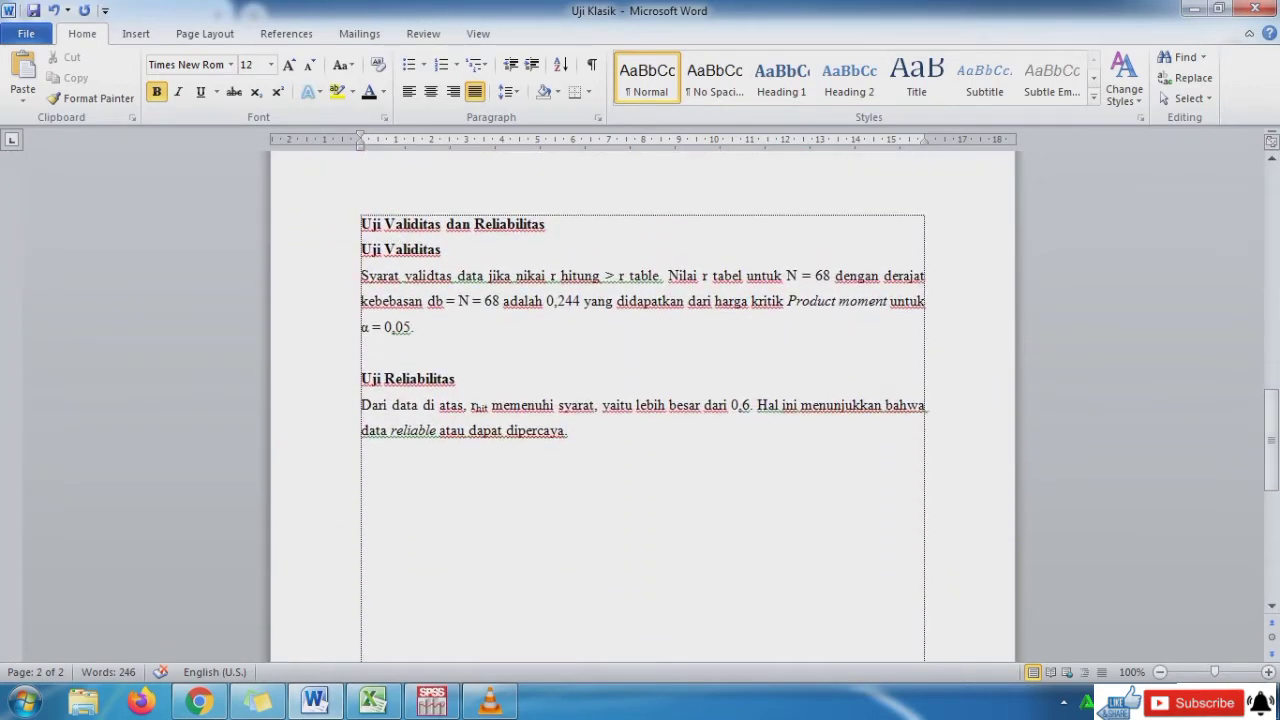
drag(362, 225, 458, 226)
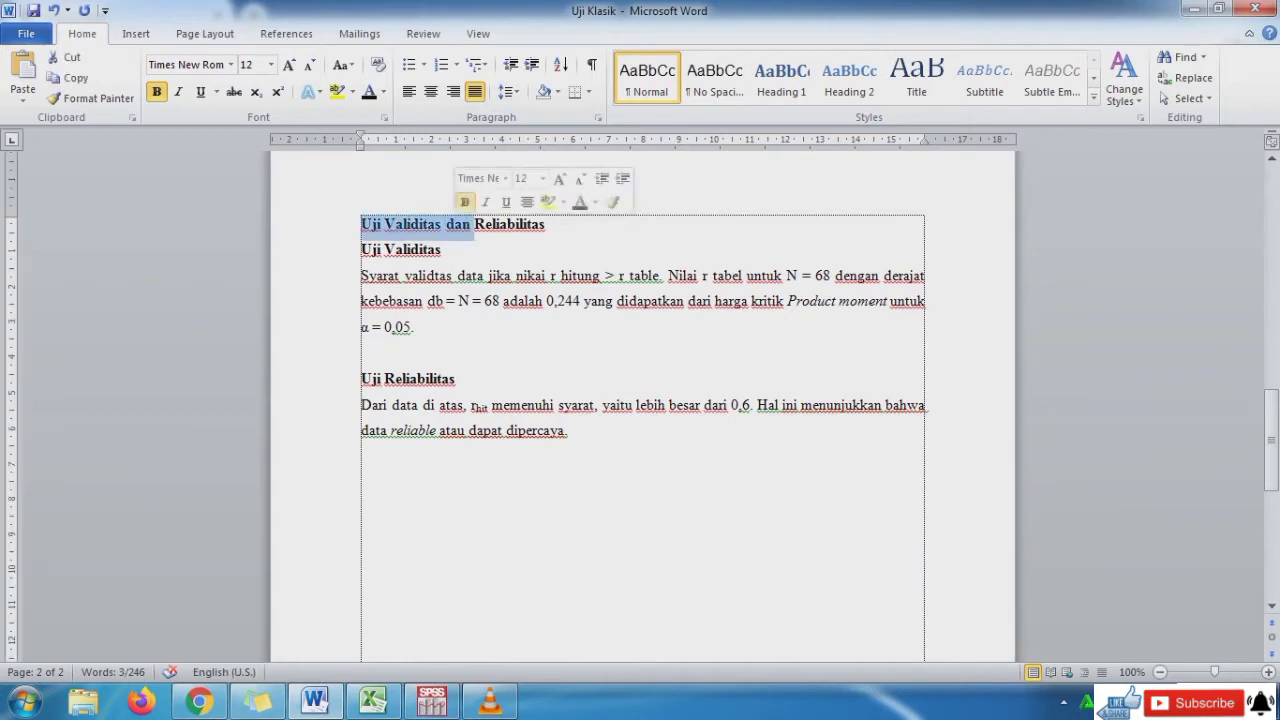
drag(546, 226, 362, 226)
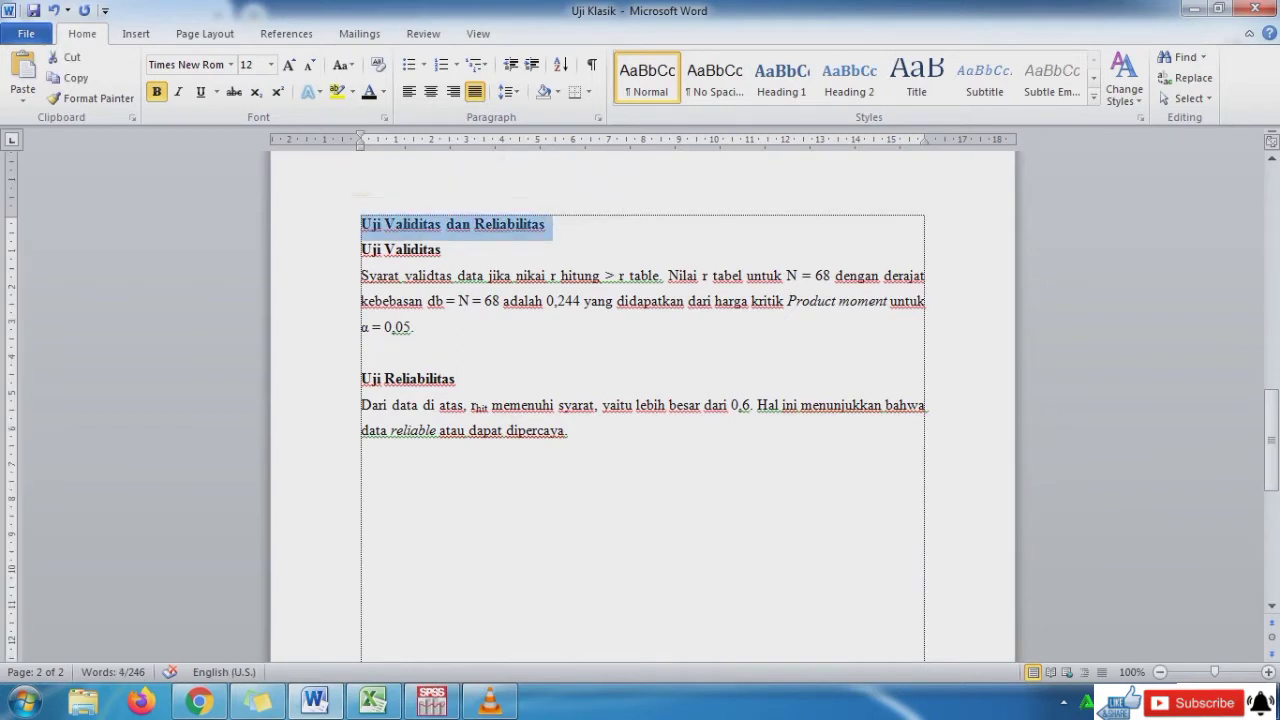
click(459, 301)
click(410, 249)
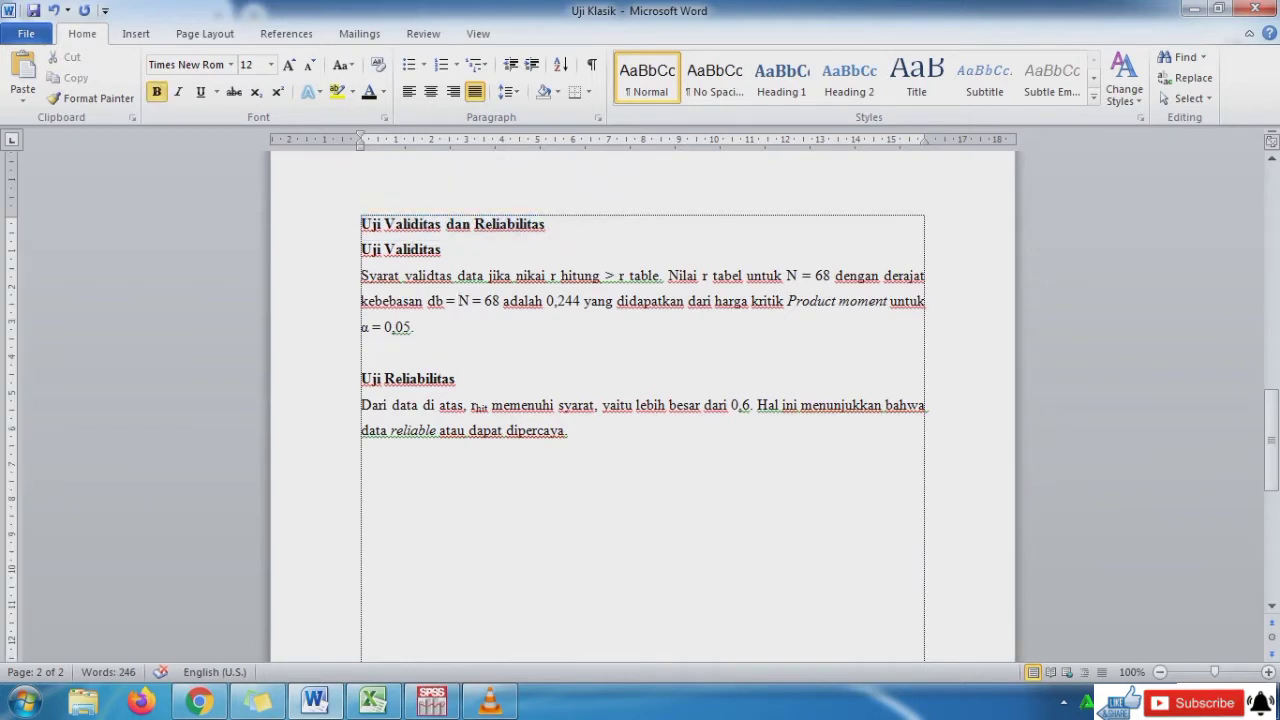
- Switch to the Data Kuesioner workbook in Excel, maximize its window and examine the X1 question columns P 1 to P 10
click(373, 702)
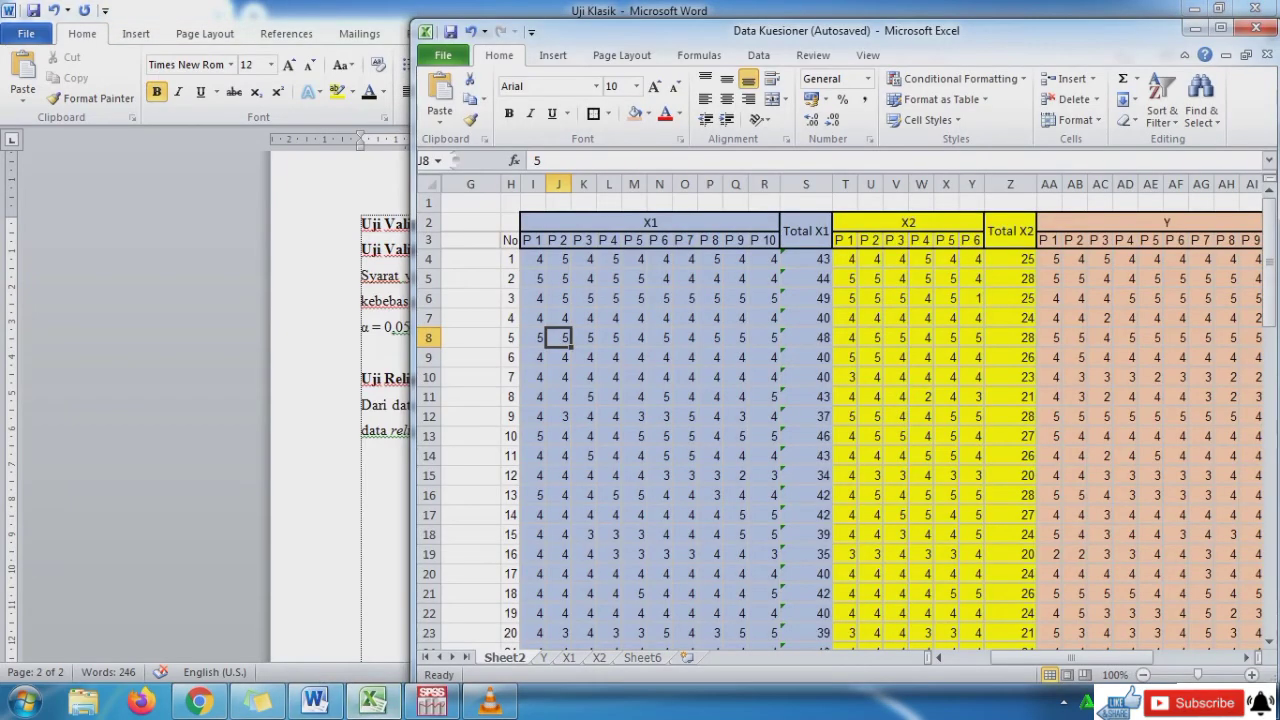
click(1218, 12)
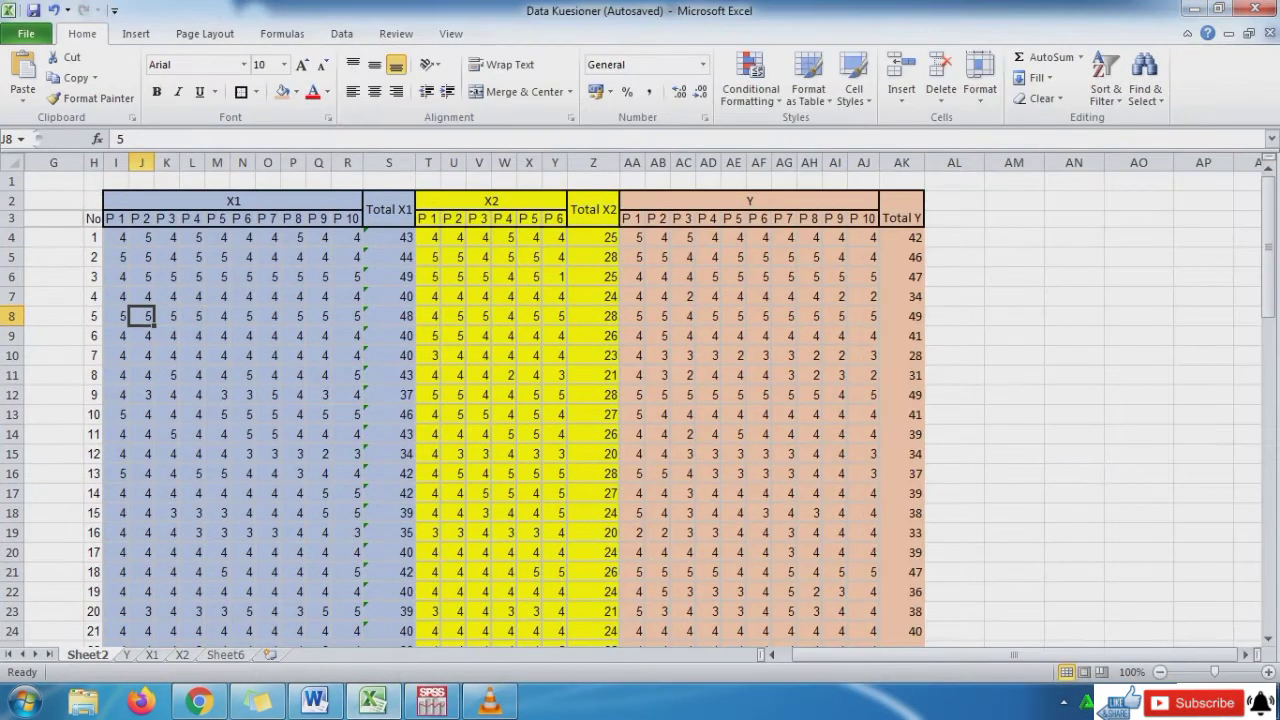
click(358, 203)
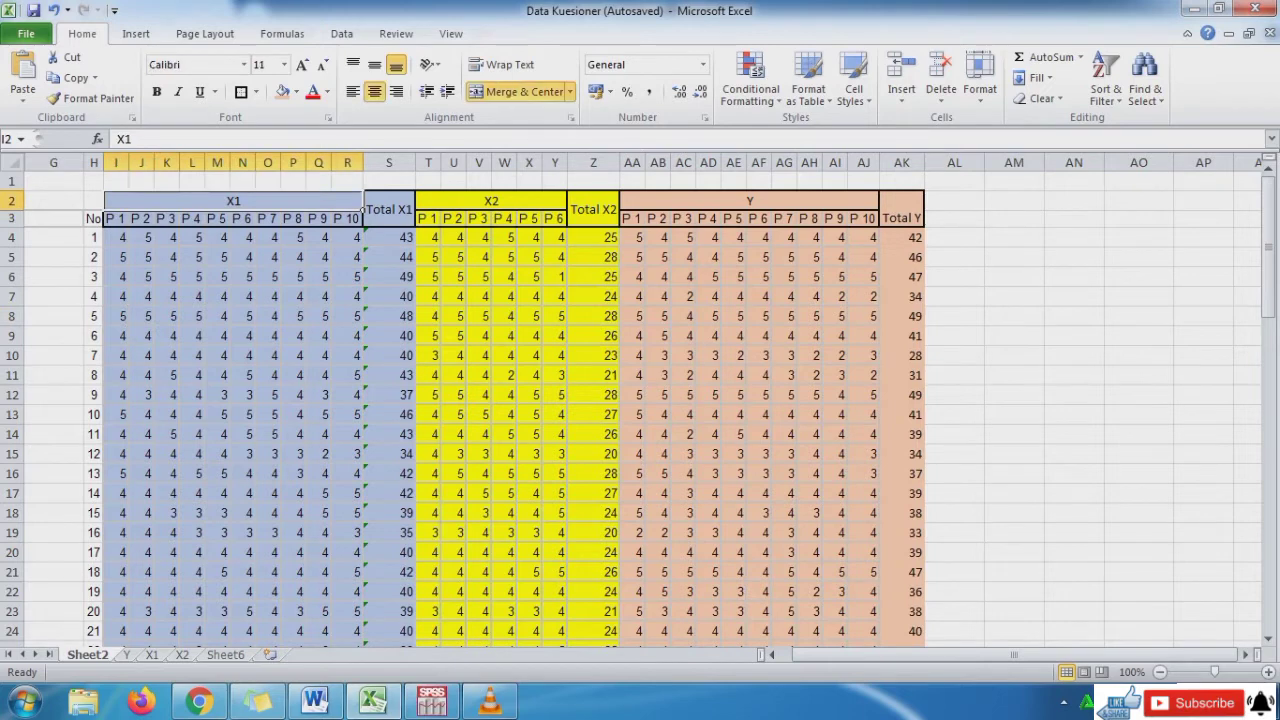
click(122, 237)
click(116, 218)
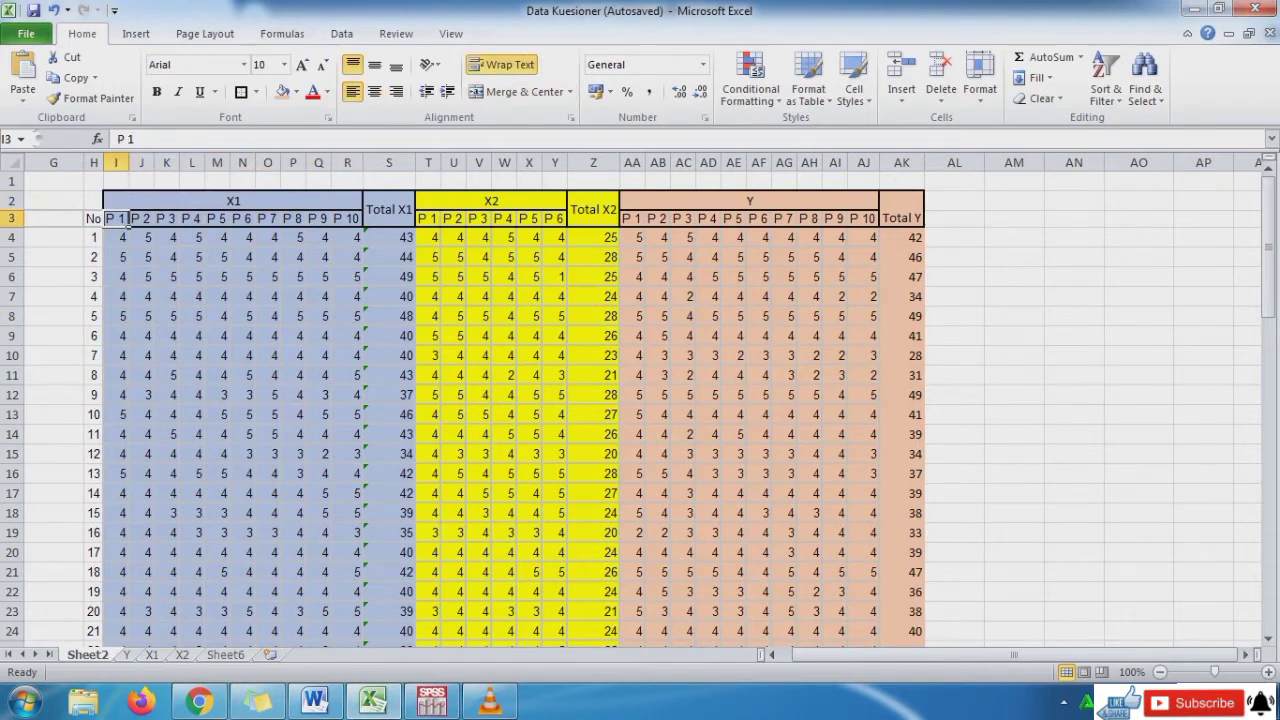
click(142, 218)
key(Right)
key(Right)
key(Right)
key(Right)
key(Right)
key(Right)
key(Right)
key(Right)
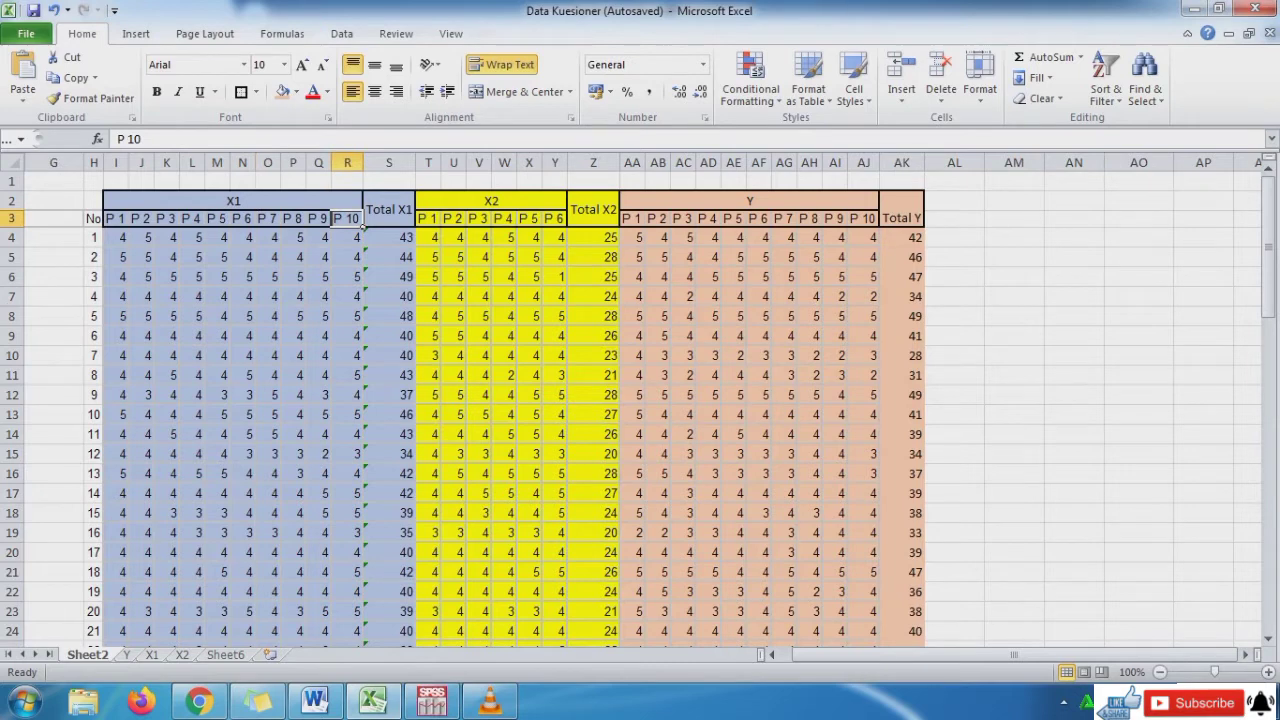
- Examine the X2 question columns P 1 to P 6 and their total column
key(Right)
key(Right)
key(Down)
key(Right)
key(Right)
key(Right)
key(Right)
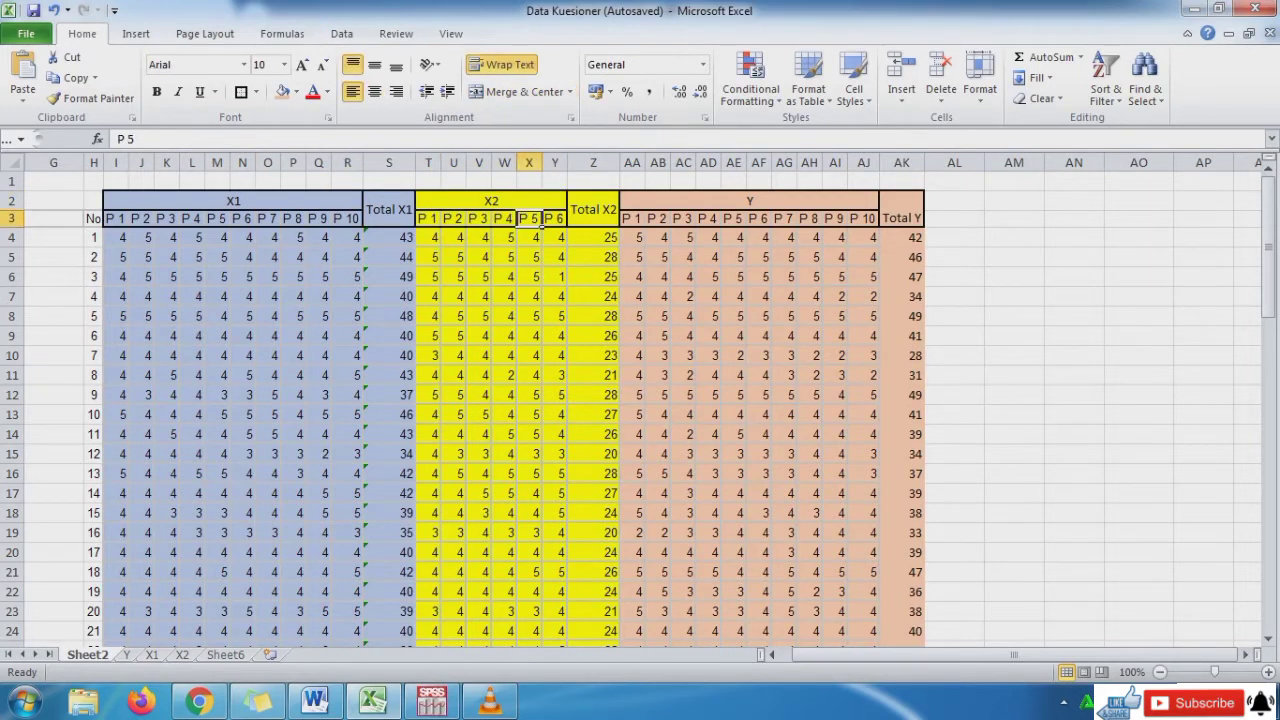
key(Right)
key(Right)
key(Right)
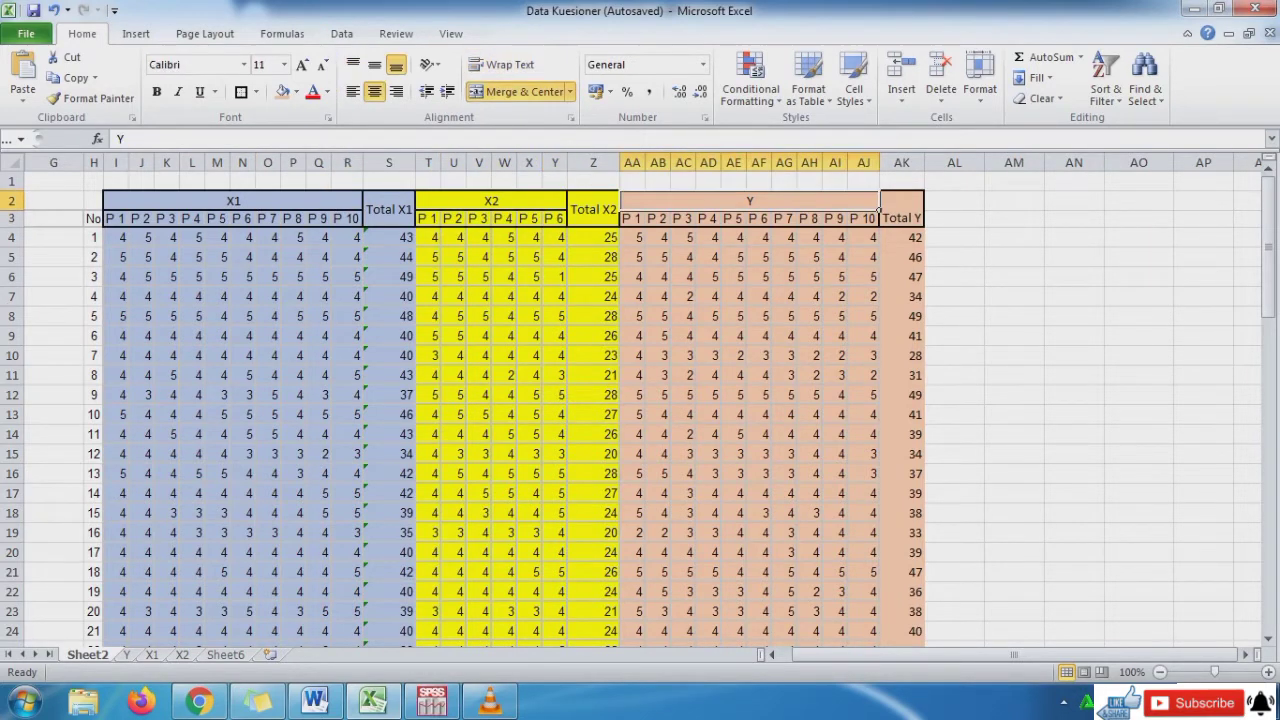
- Examine the Y question columns P 1 to P 10 in the header row
key(Down)
key(Right)
key(Right)
key(Right)
key(Right)
key(Right)
key(Right)
key(Right)
key(Right)
key(Right)
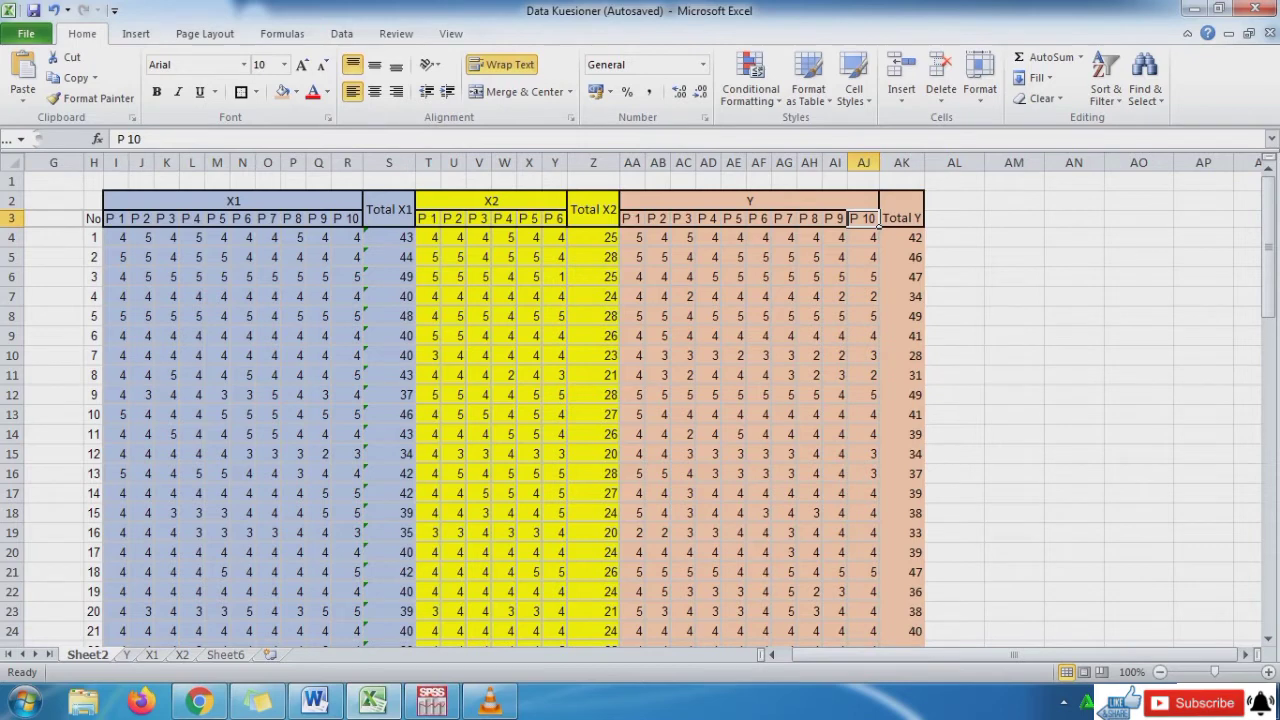
- Go to the last numbered respondent and examine that row across to the Total Y column
click(93, 237)
key(ctrl+Down)
key(Down)
key(Up)
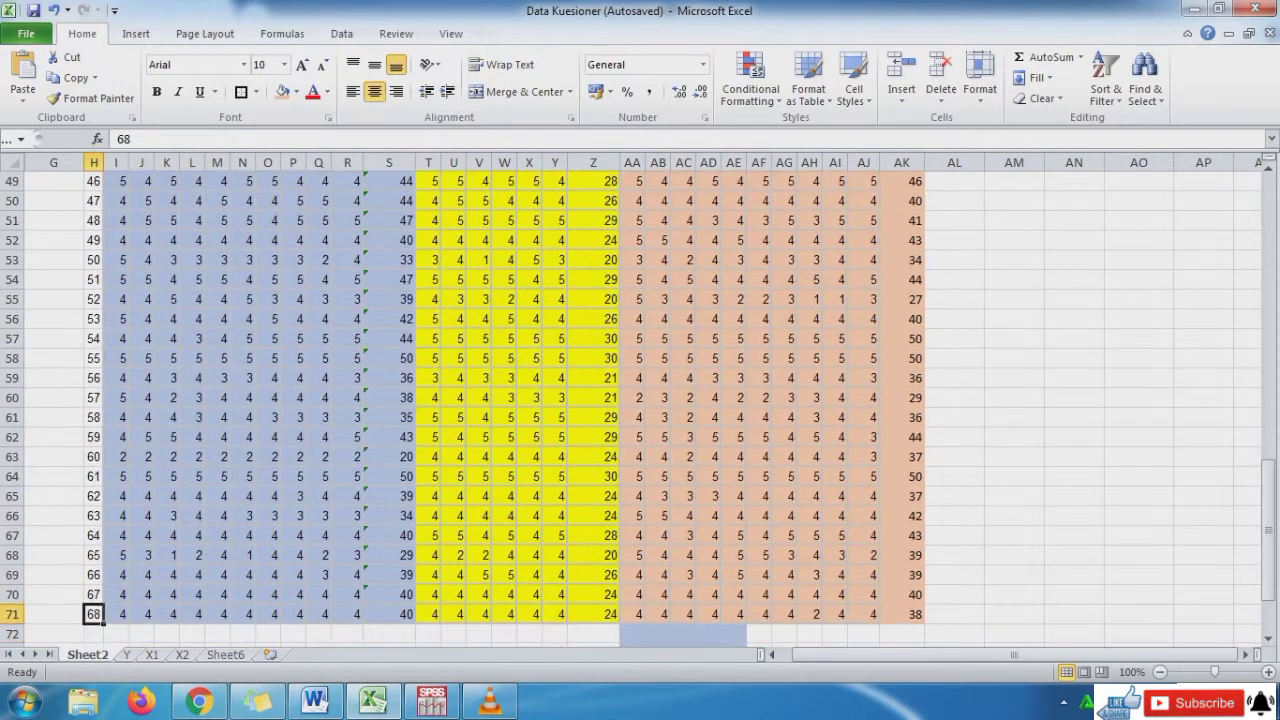
key(Right)
key(Right)
key(Right)
key(Right)
key(Right)
key(Right)
key(Right)
key(Right)
key(Right)
key(Right)
key(Right)
key(Right)
key(Right)
key(Right)
key(Right)
key(Right)
key(Right)
key(Right)
key(Right)
key(Right)
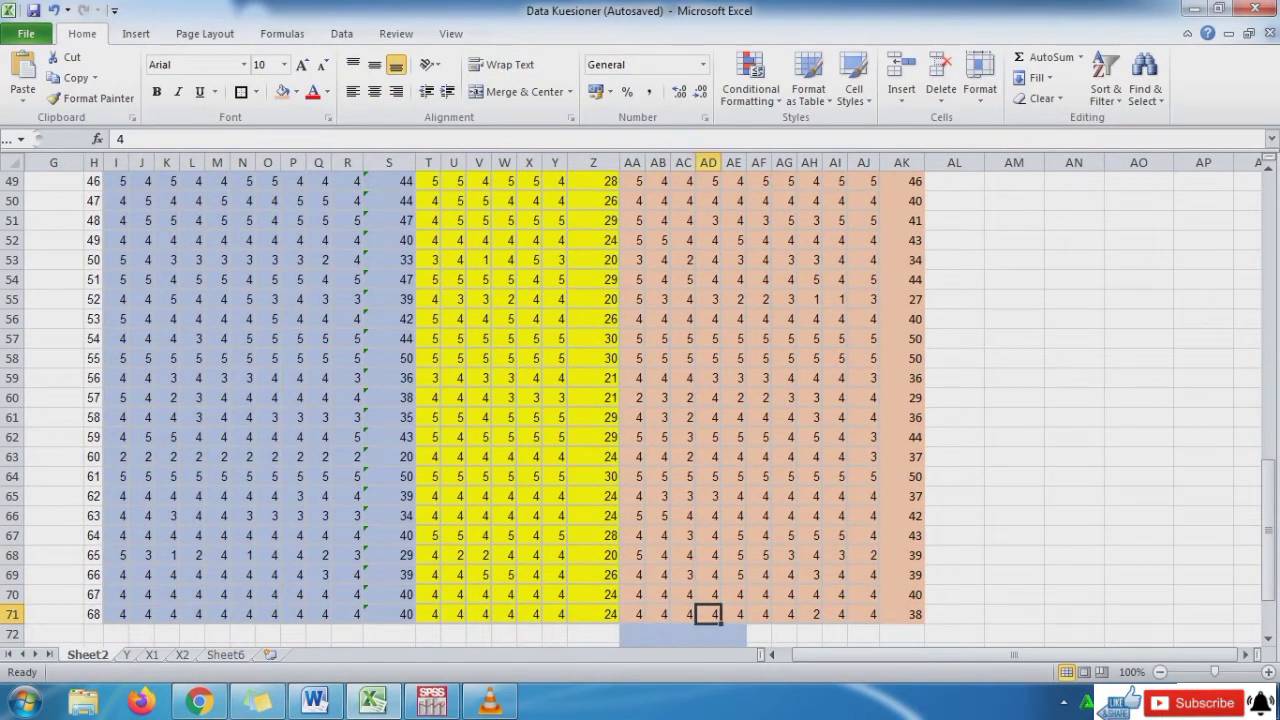
key(Right)
key(Right)
key(Right)
key(Right)
key(Right)
key(Right)
key(Right)
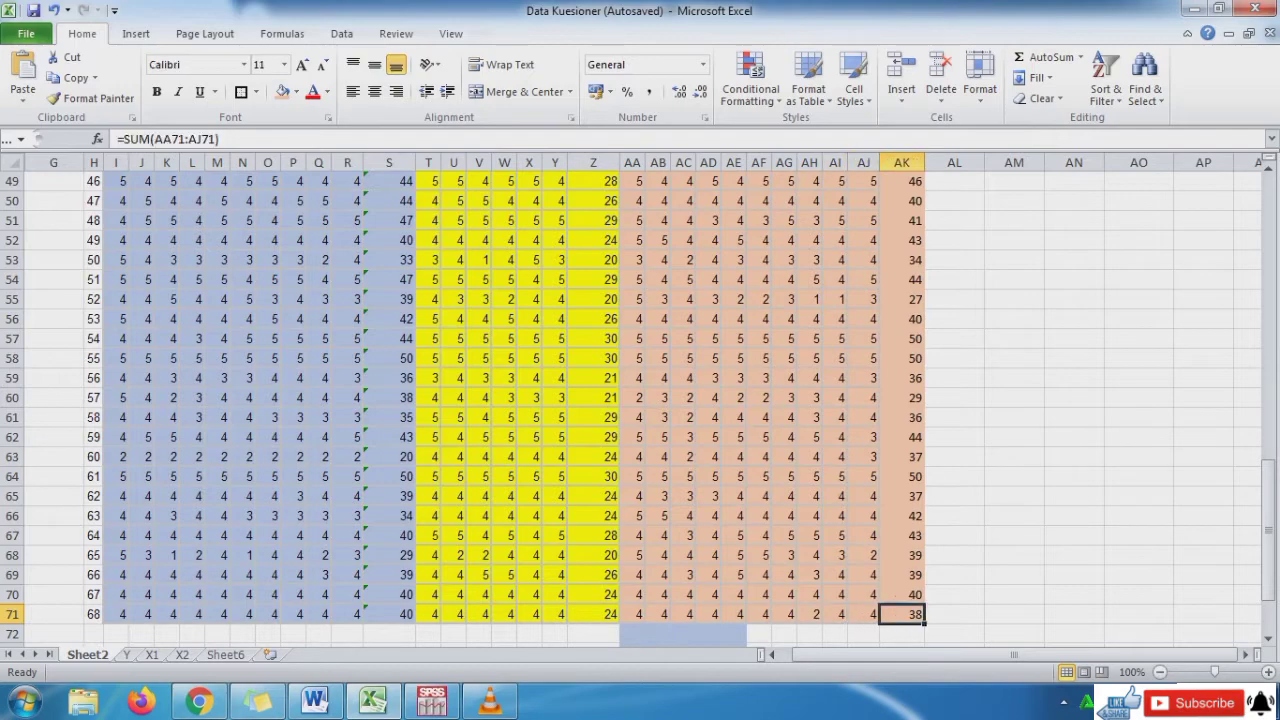
- Switch to the SPSS Data Editor and examine the variable columns from X1P1 through TOTALY
click(432, 702)
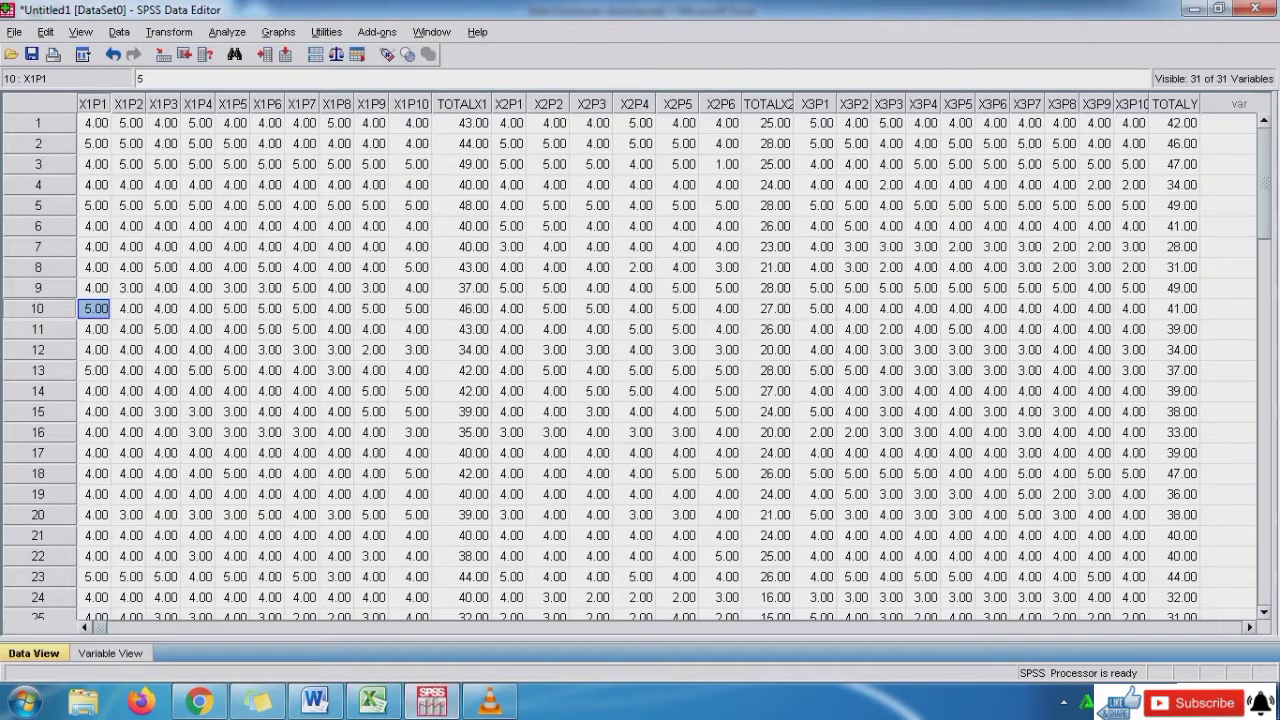
click(93, 104)
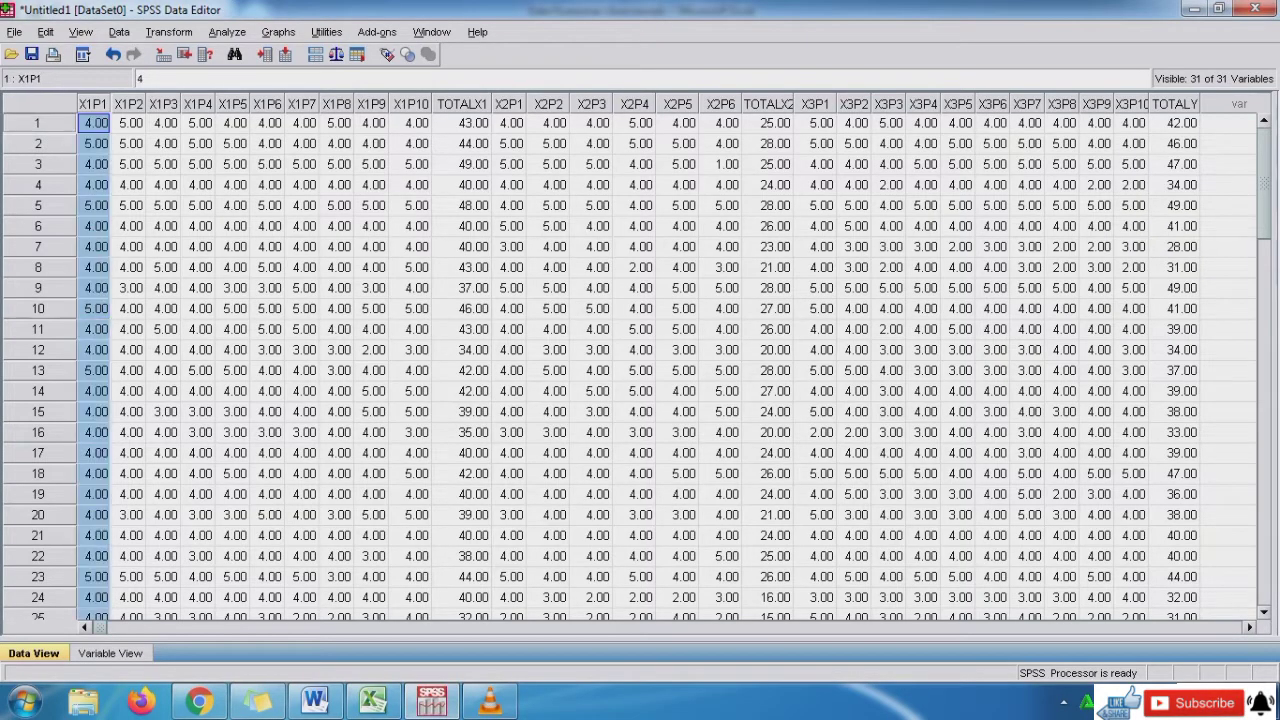
key(Right)
key(Right)
key(Right)
key(Right)
key(Right)
key(Right)
key(Right)
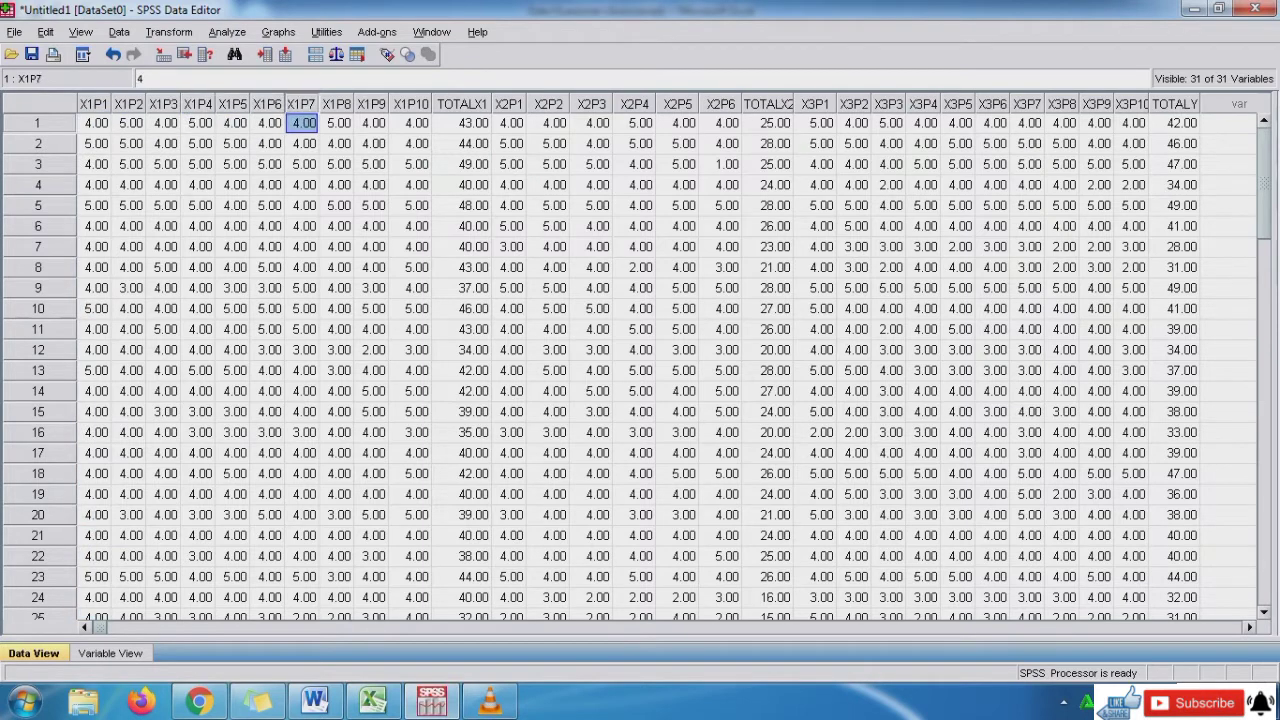
key(Right)
key(Right)
key(Right)
key(Right)
key(Right)
key(Right)
key(Right)
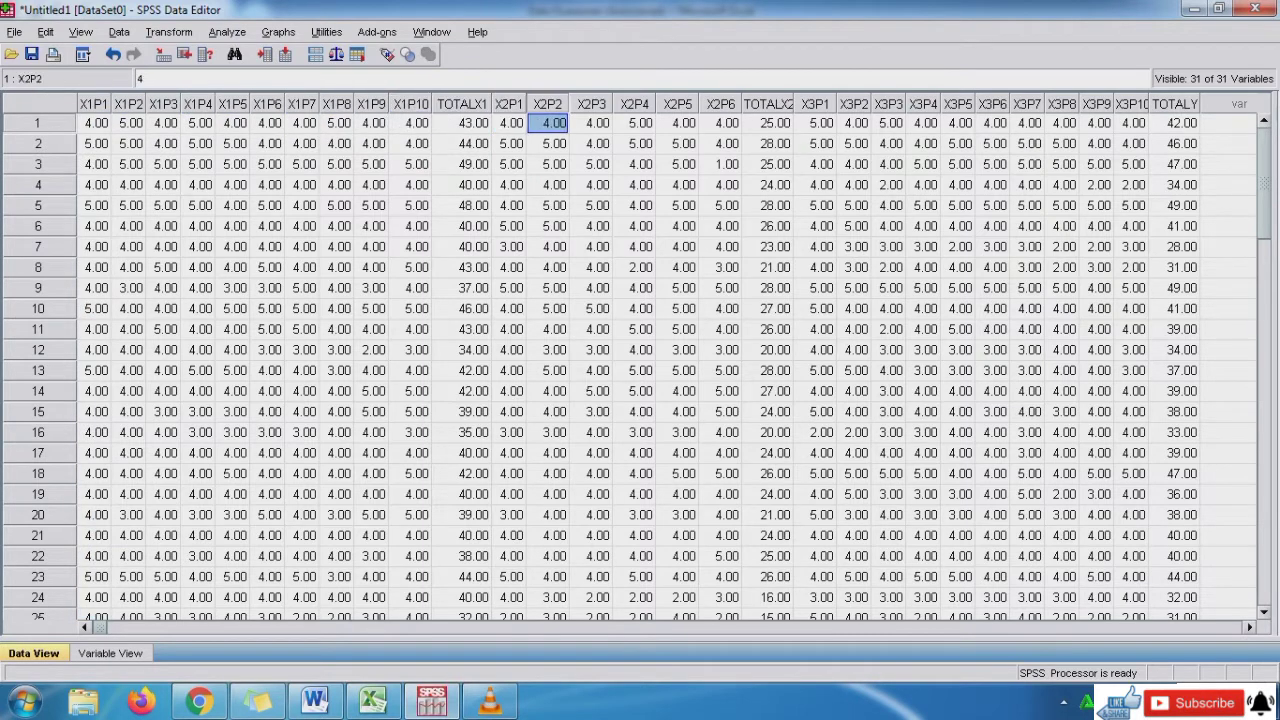
key(Right)
key(Right)
key(Right)
key(Right)
key(Right)
key(Right)
key(Right)
key(Right)
key(Right)
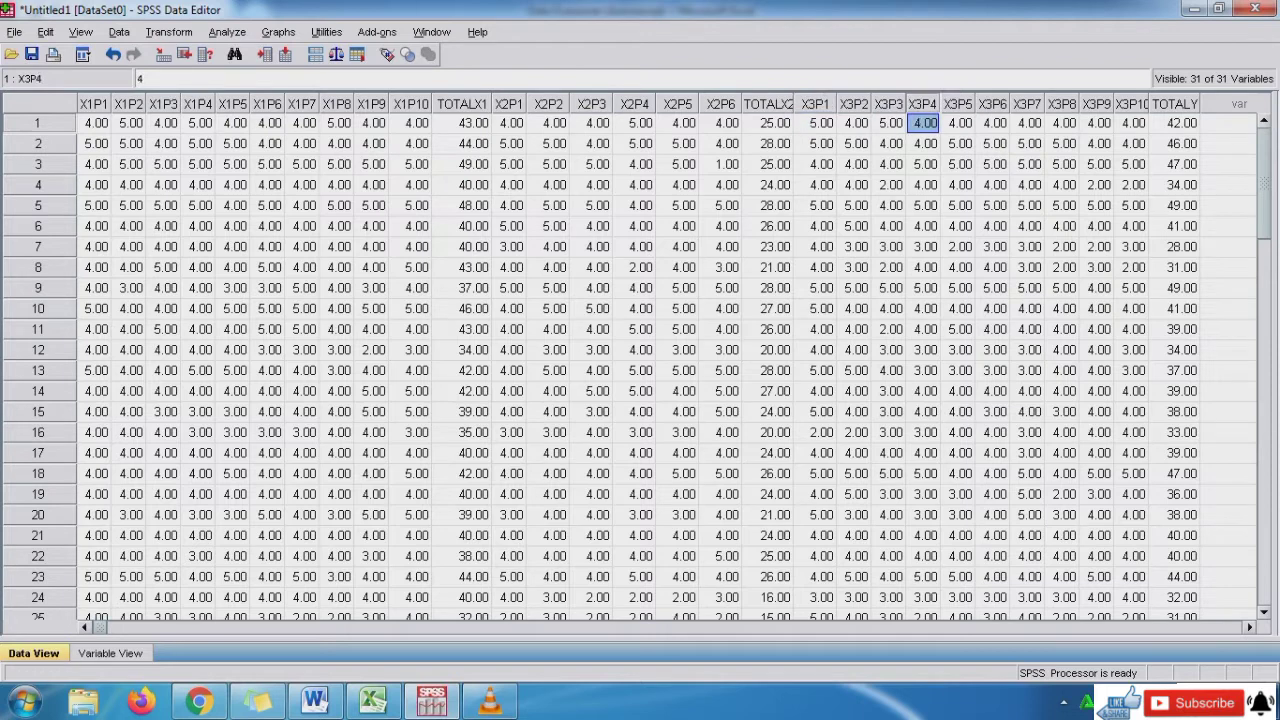
key(Right)
key(Right)
key(Right)
key(Right)
key(Right)
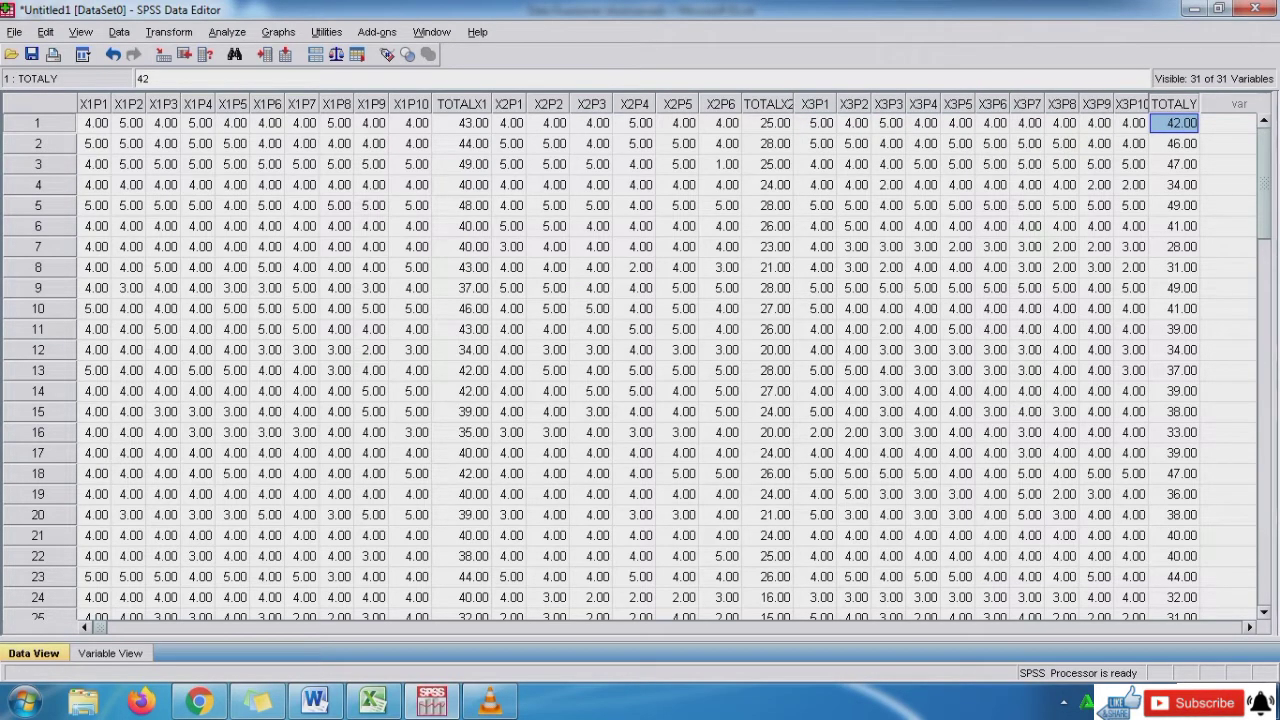
- Switch back to the Word document and review the Uji Normalitas notes on the Kolmogorov-Smirnov Test
click(315, 702)
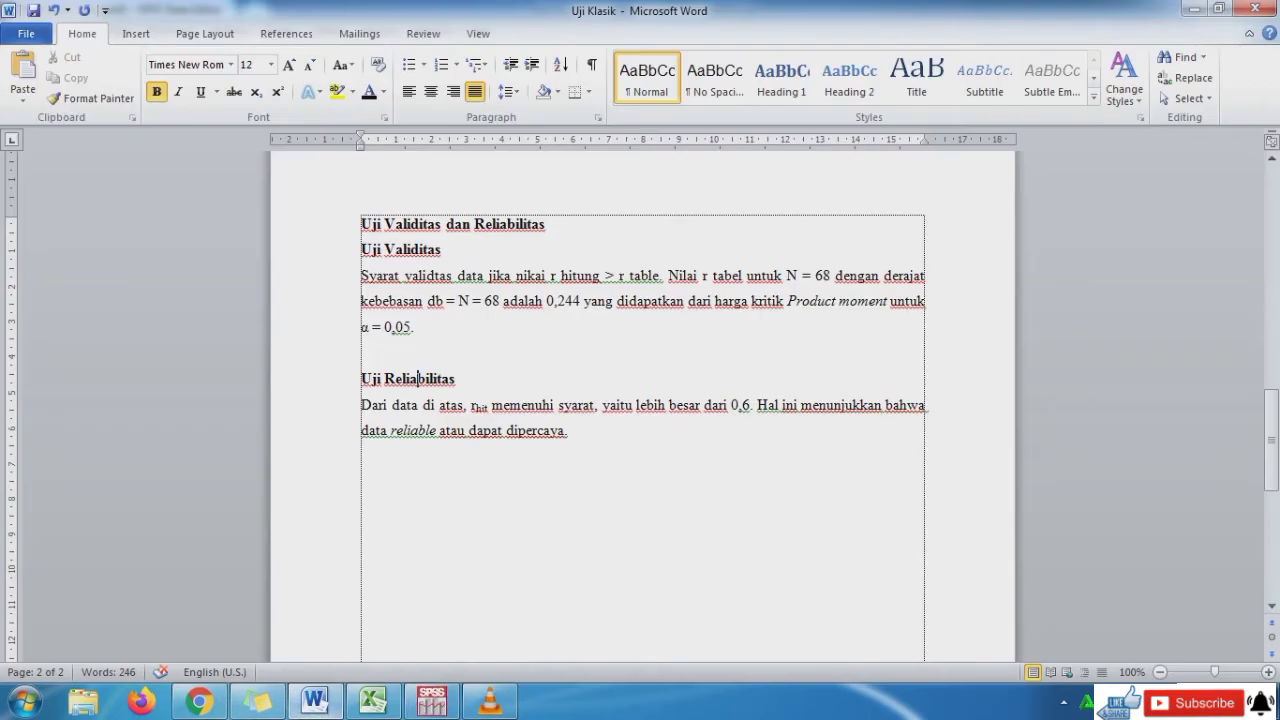
drag(1271, 438, 1271, 224)
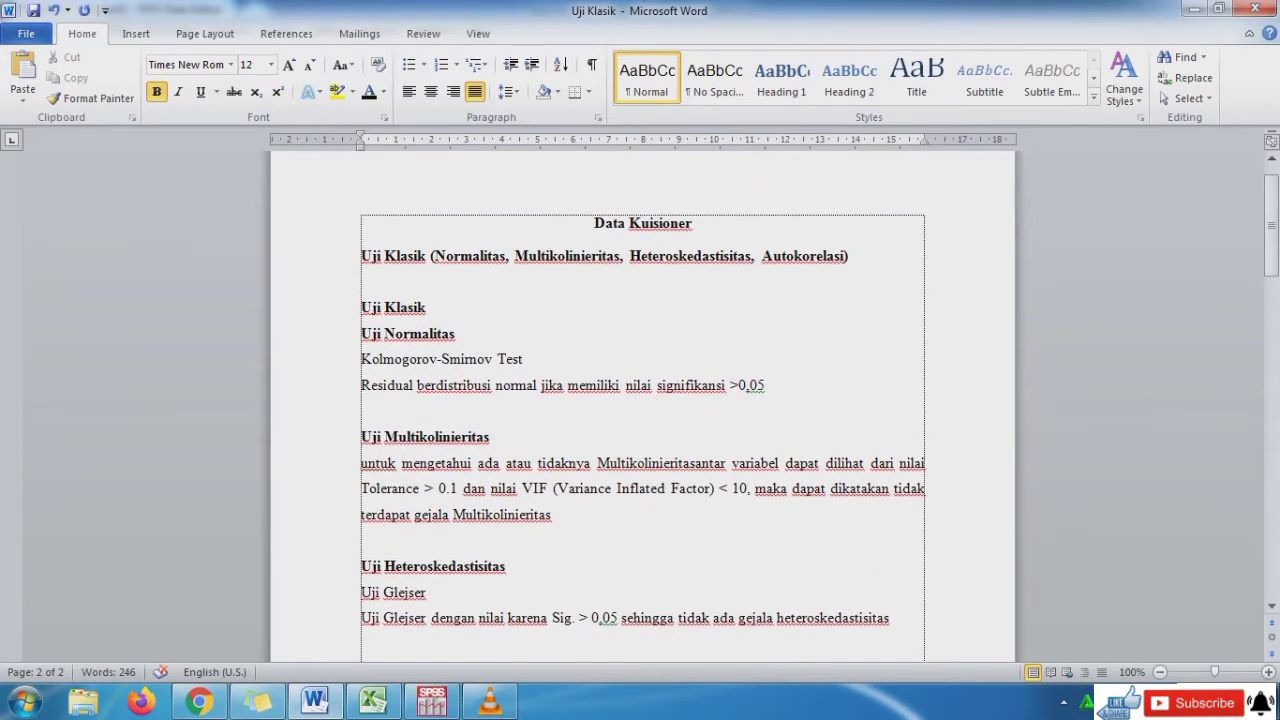
drag(459, 335, 362, 308)
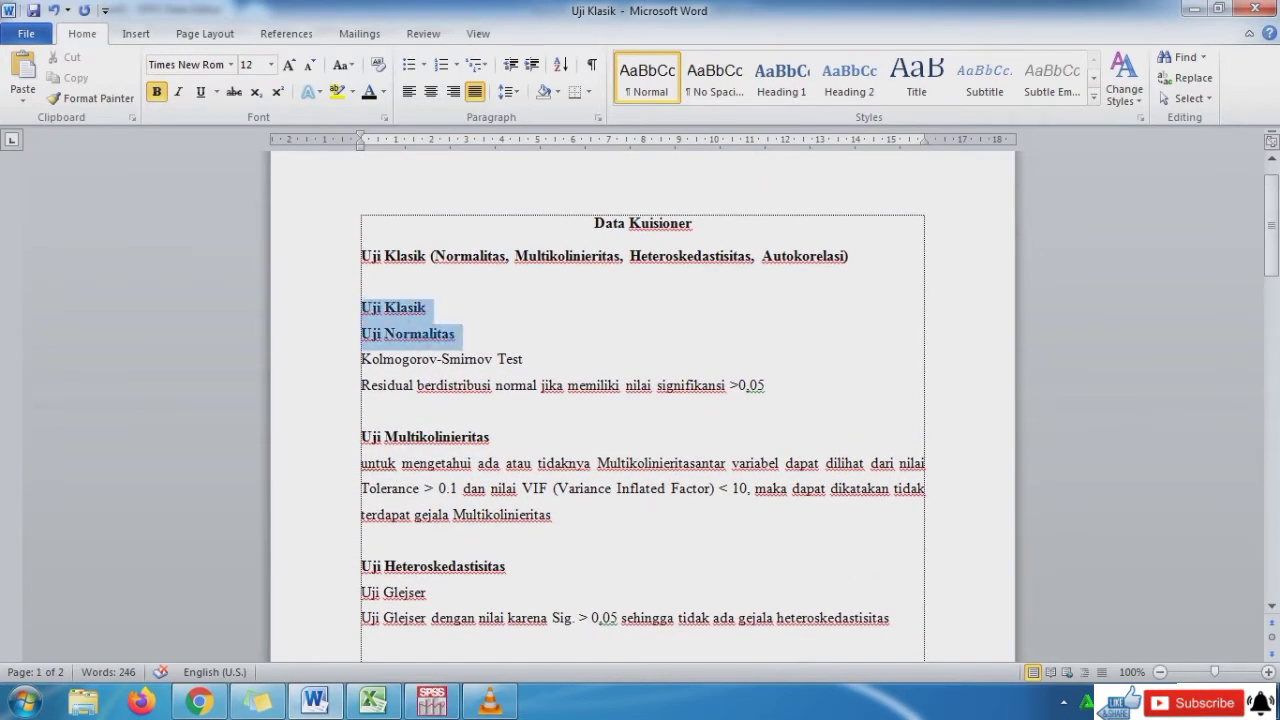
drag(500, 358, 362, 359)
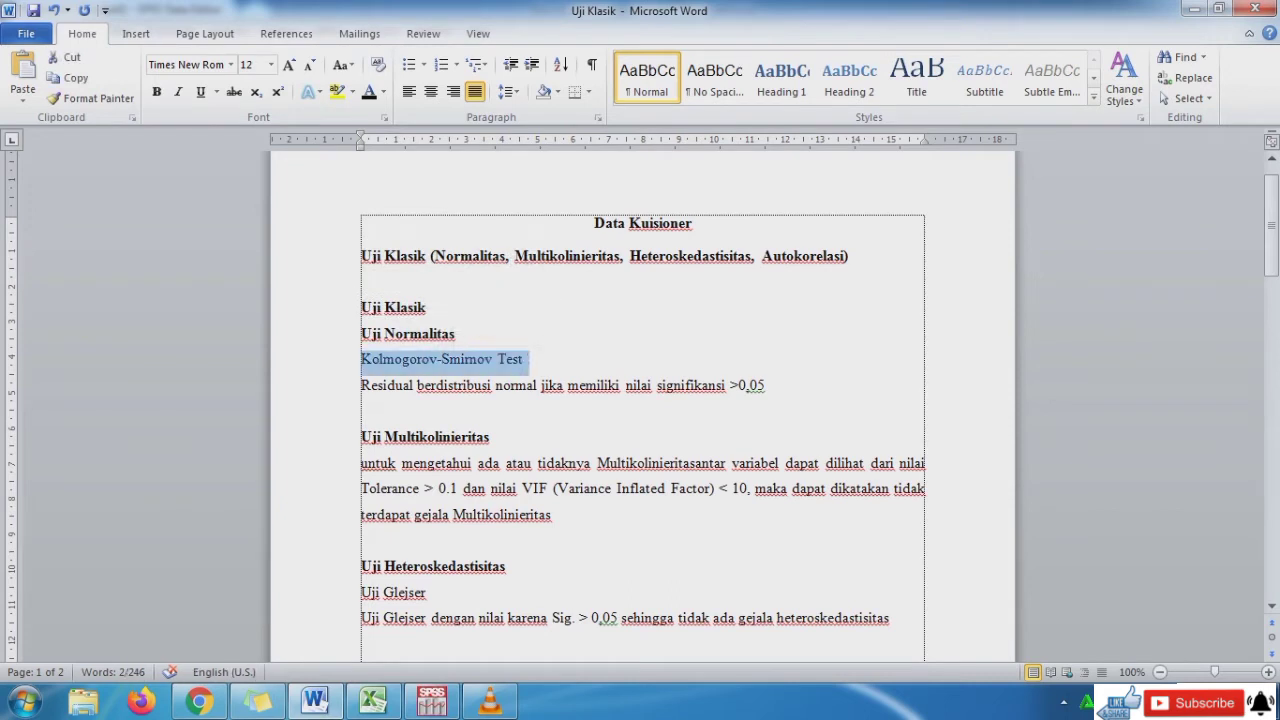
- Switch to SPSS, start a nonparametric 1-Sample K-S test and add X1P1 to X1P10 as test variables
mouse_move(432, 702)
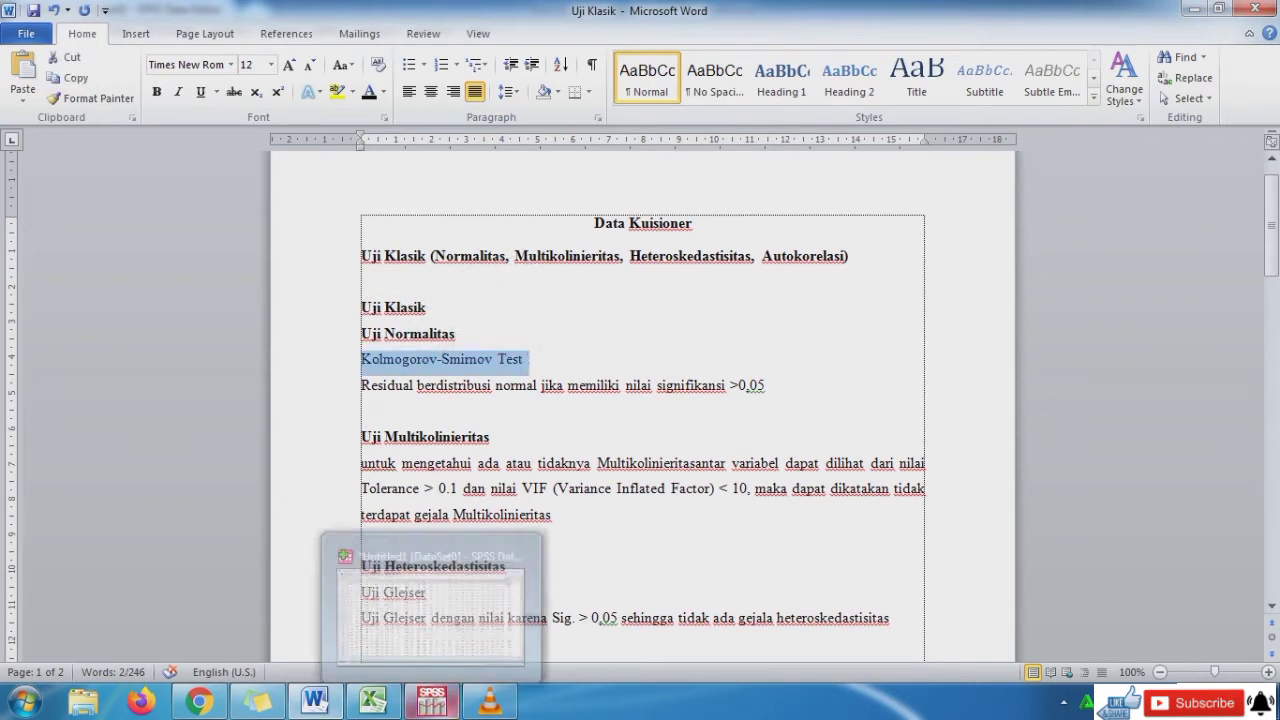
click(431, 612)
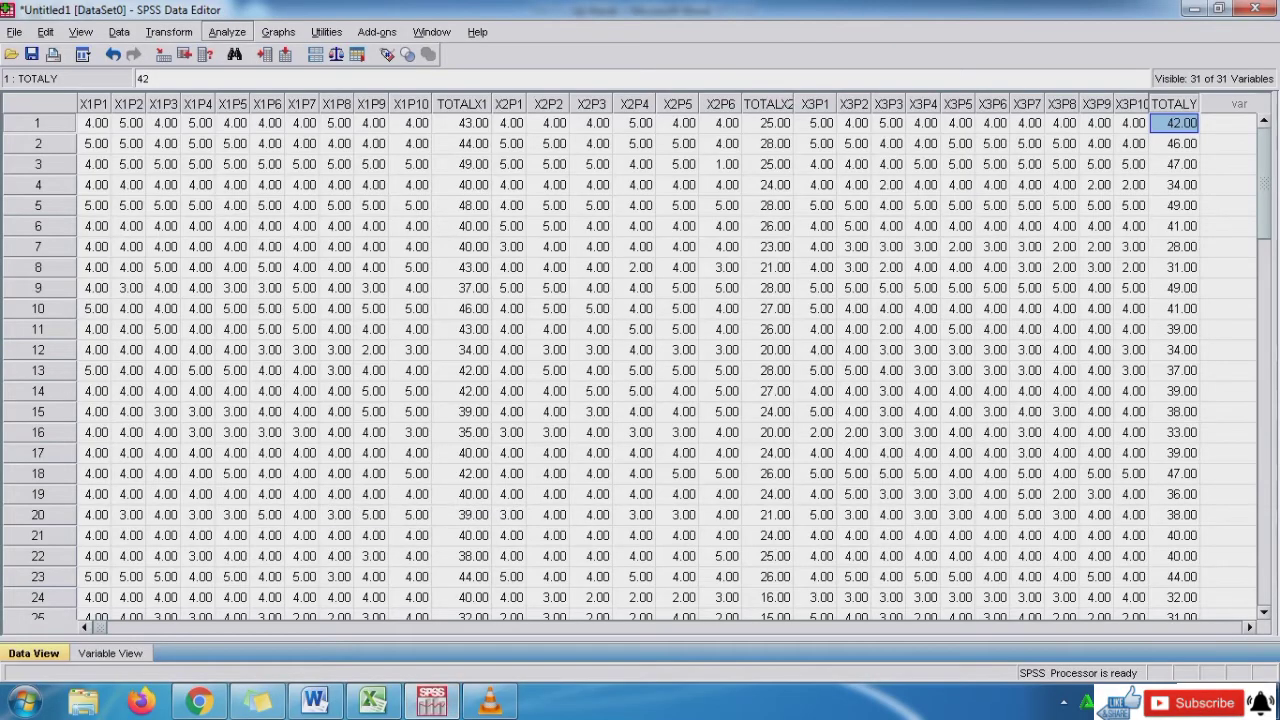
click(227, 31)
mouse_move(272, 345)
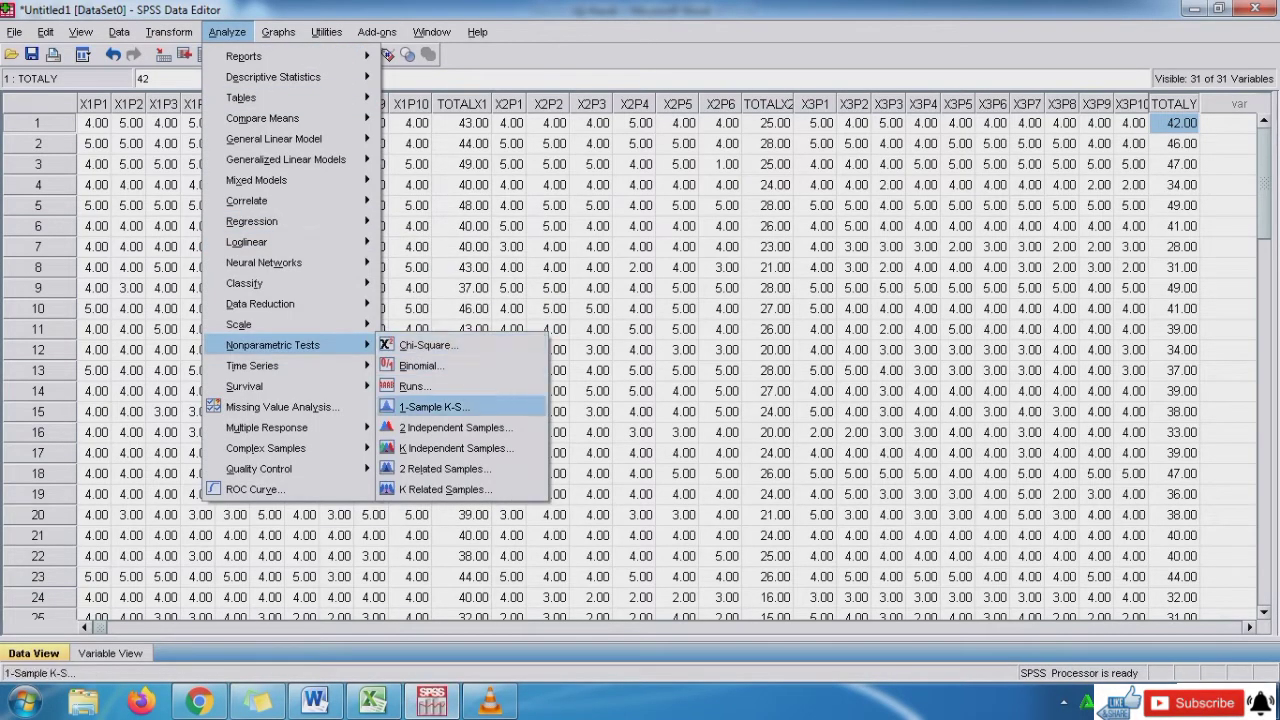
click(432, 407)
drag(466, 240, 470, 304)
click(599, 306)
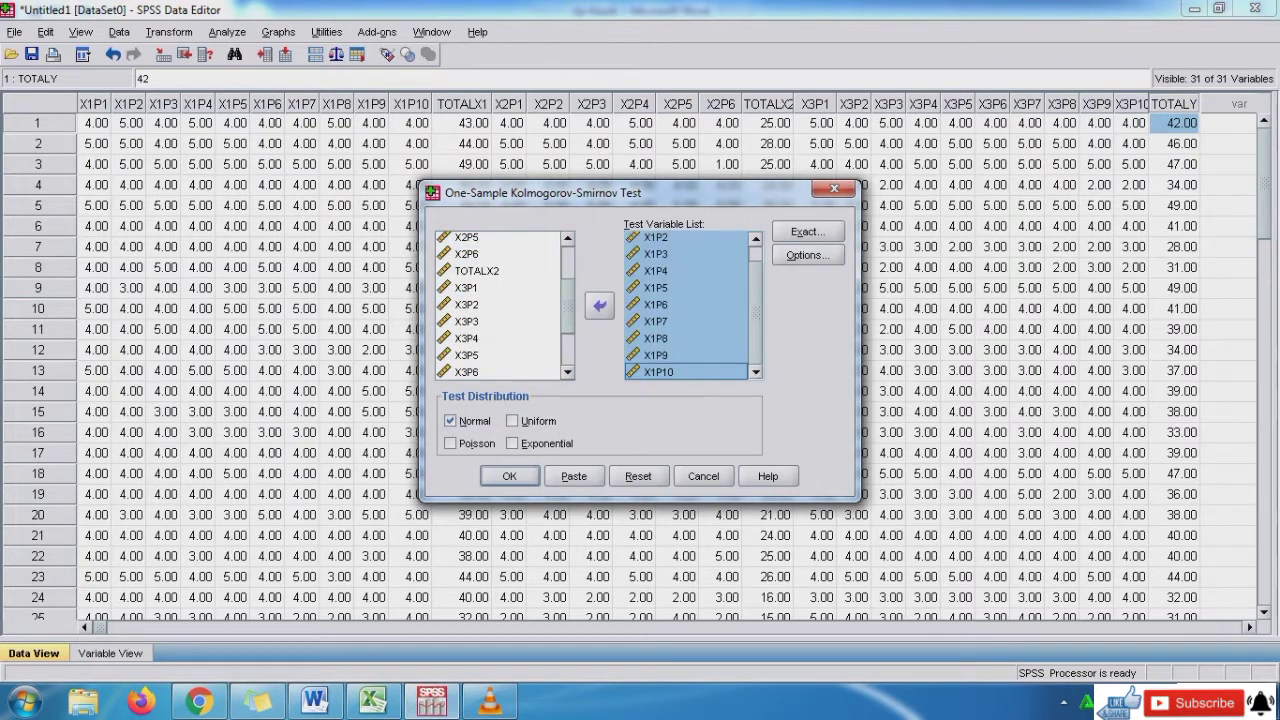
- Add the X2 items X2P1 to X2P6 to the Kolmogorov-Smirnov test variables
click(467, 288)
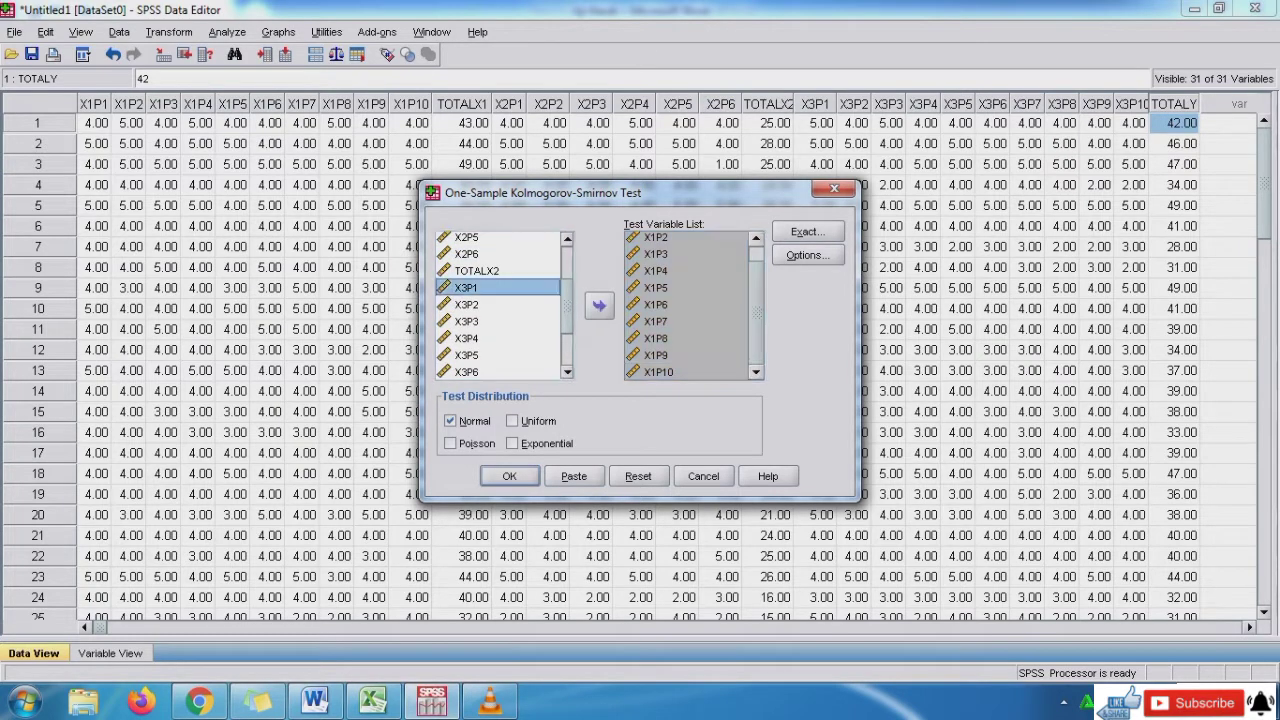
key(Up)
key(Up)
key(Up)
key(Up)
key(Up)
key(Up)
key(Up)
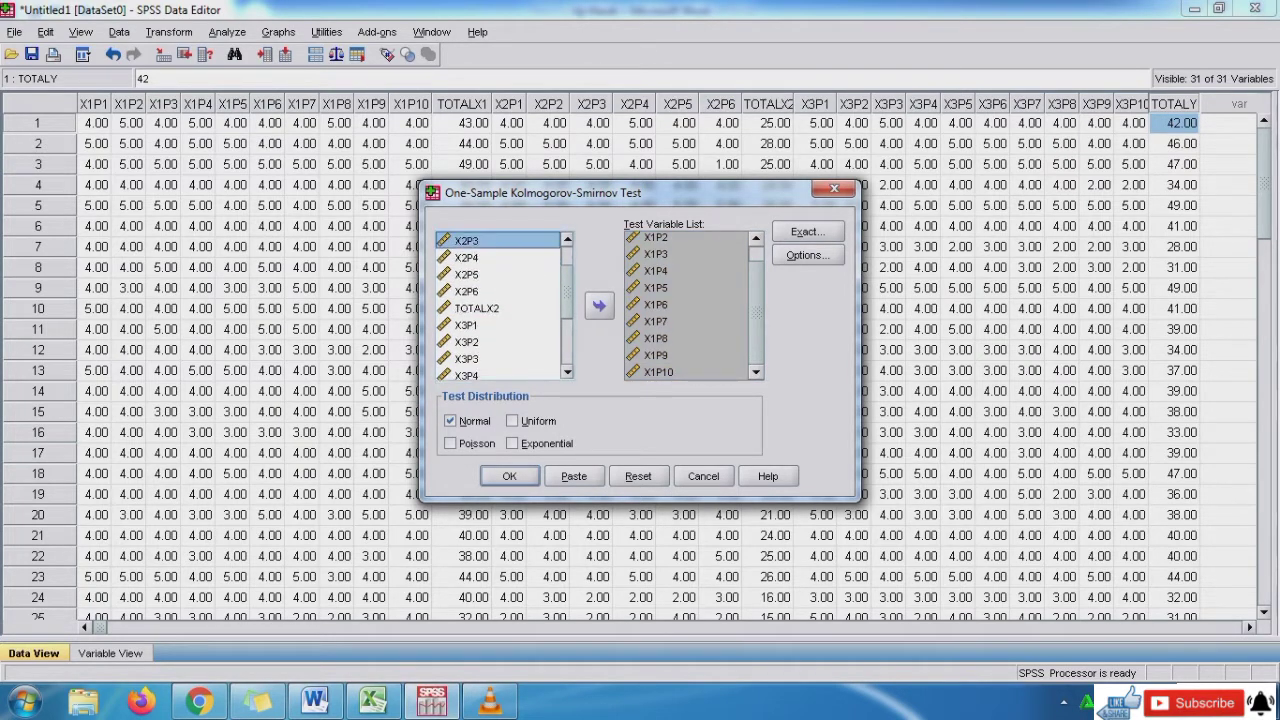
key(shift+Down)
key(shift+Down)
key(shift+Down)
key(shift+Down)
key(shift+Down)
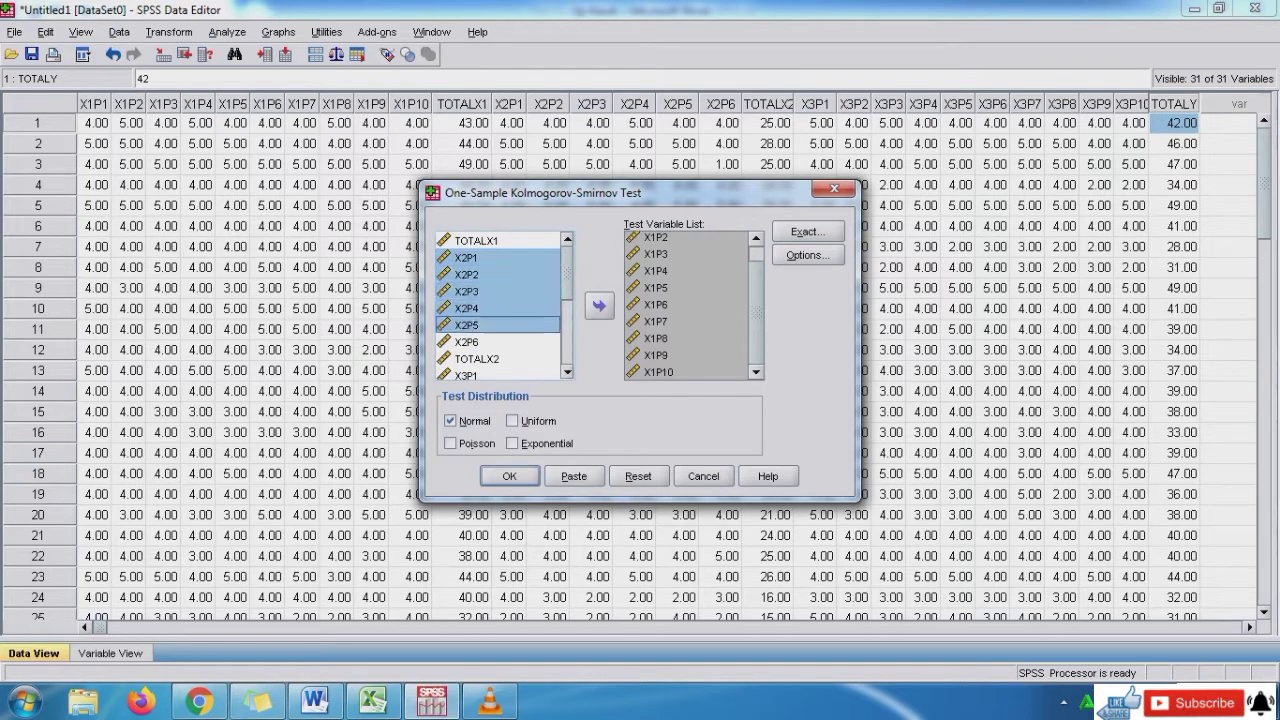
click(599, 306)
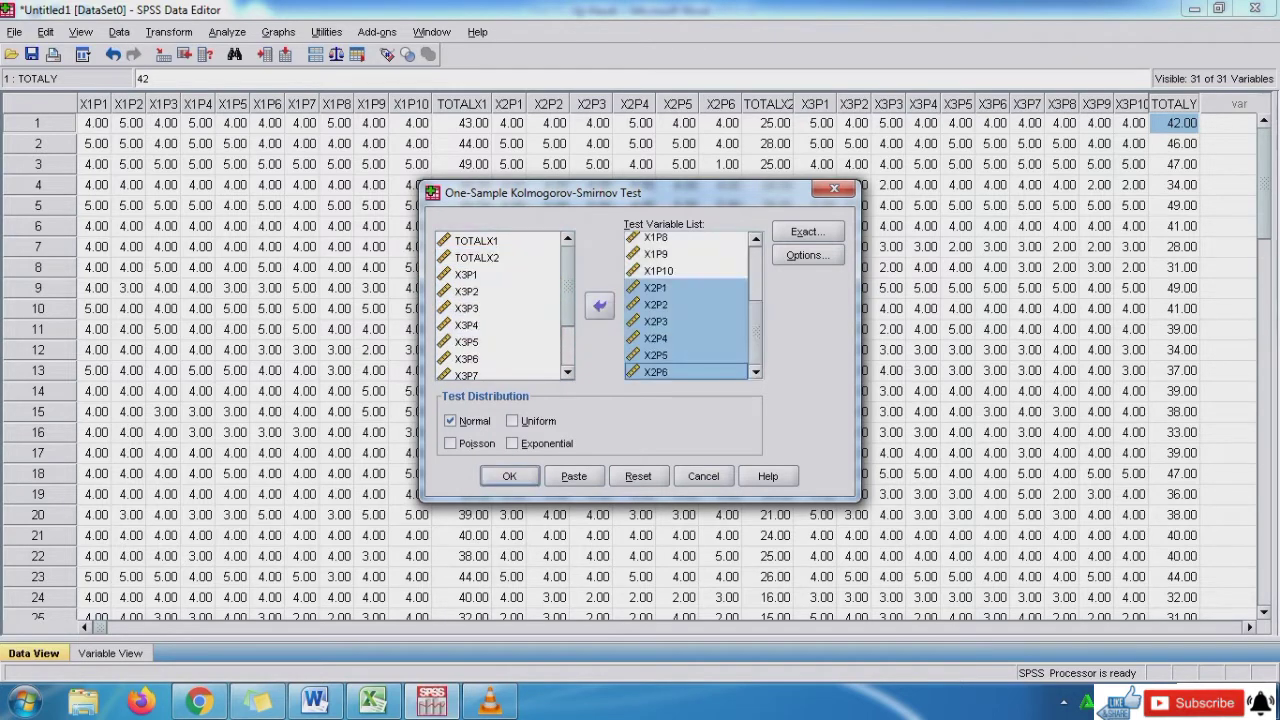
- Add the X3 items X3P1 to X3P10 to the test variables and run the Kolmogorov-Smirnov test with the Normal distribution
click(467, 275)
key(shift+Down)
key(shift+Down)
key(shift+Down)
key(shift+Down)
key(shift+Down)
key(shift+Down)
key(shift+Down)
key(shift+Down)
key(shift+Down)
key(shift+Down)
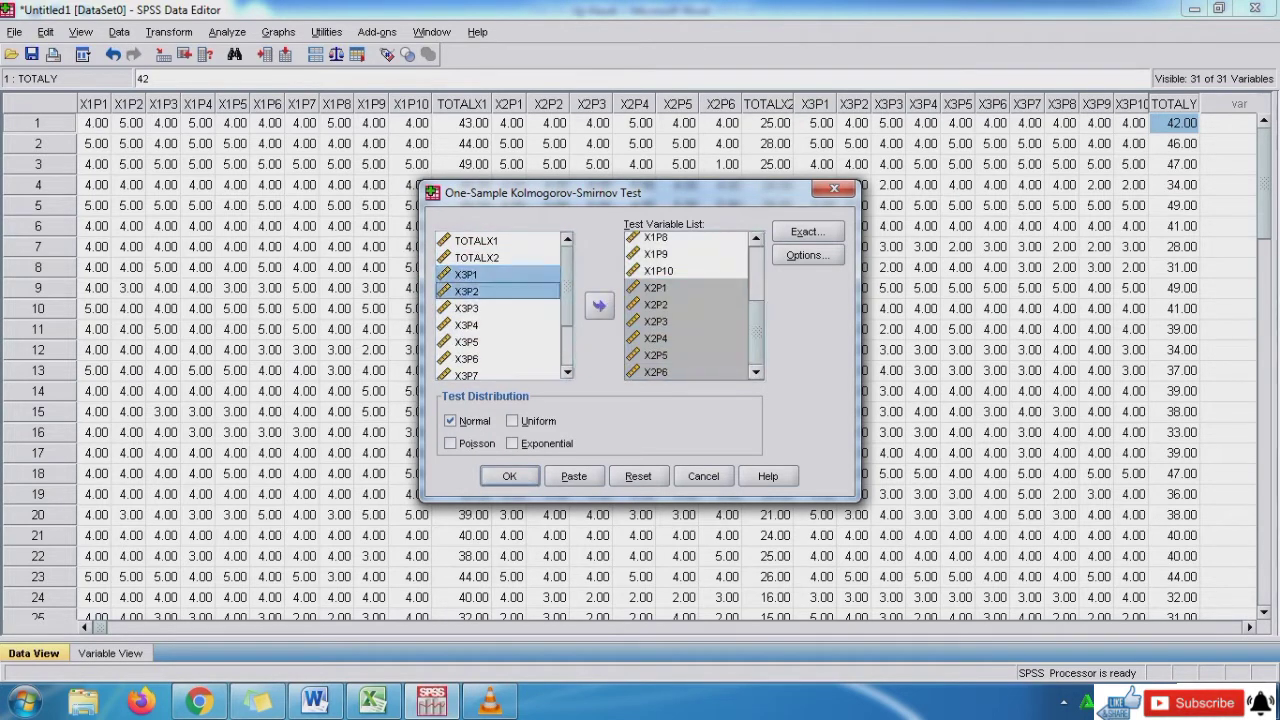
key(shift+Up)
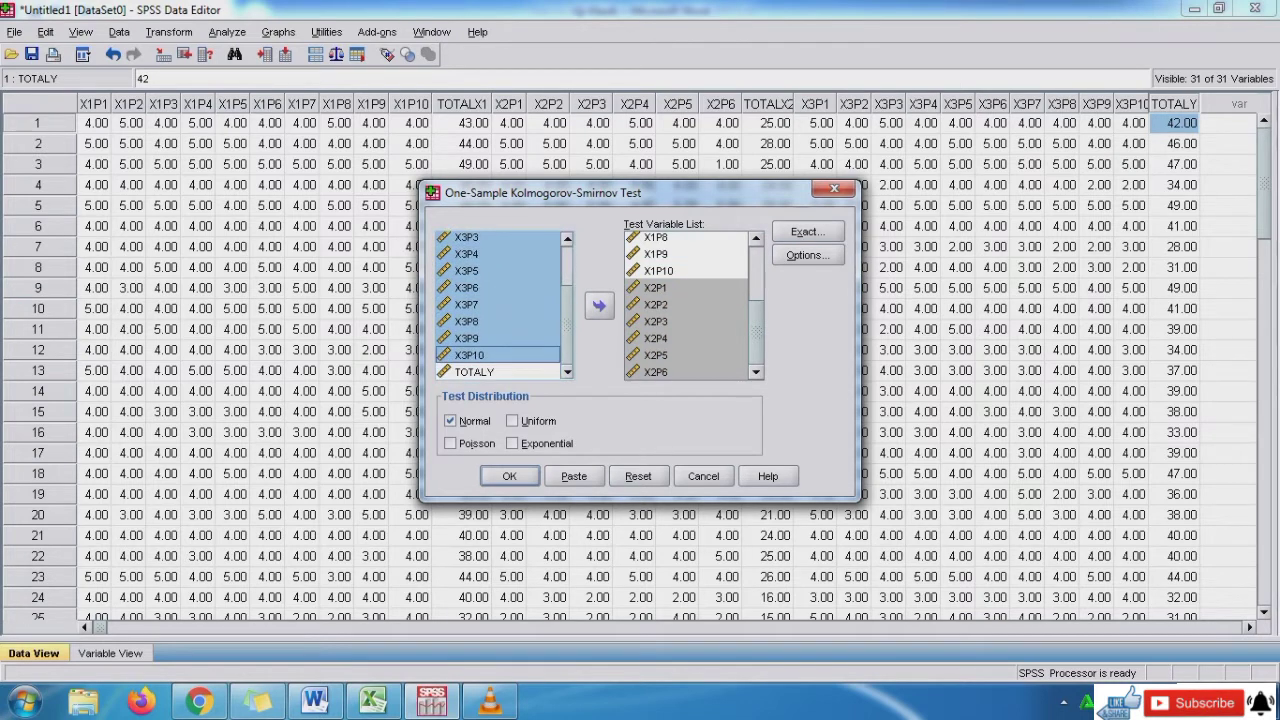
click(599, 306)
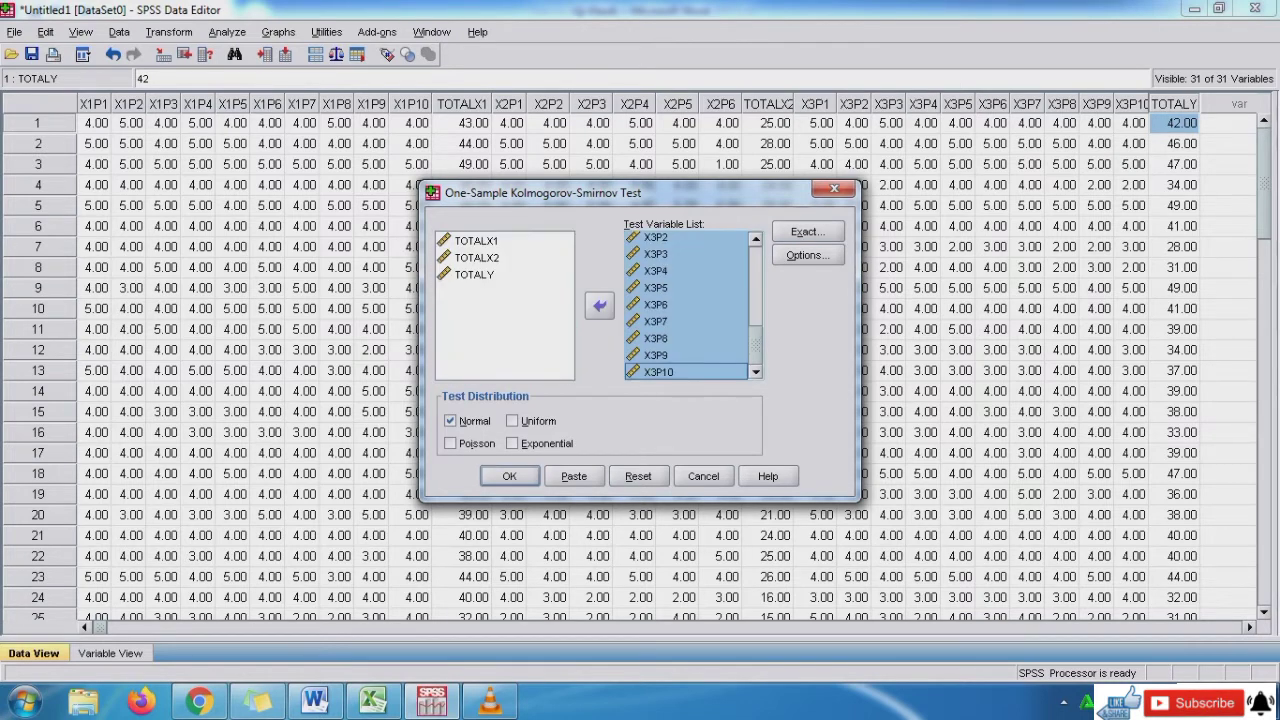
scroll(687, 306, up, 6)
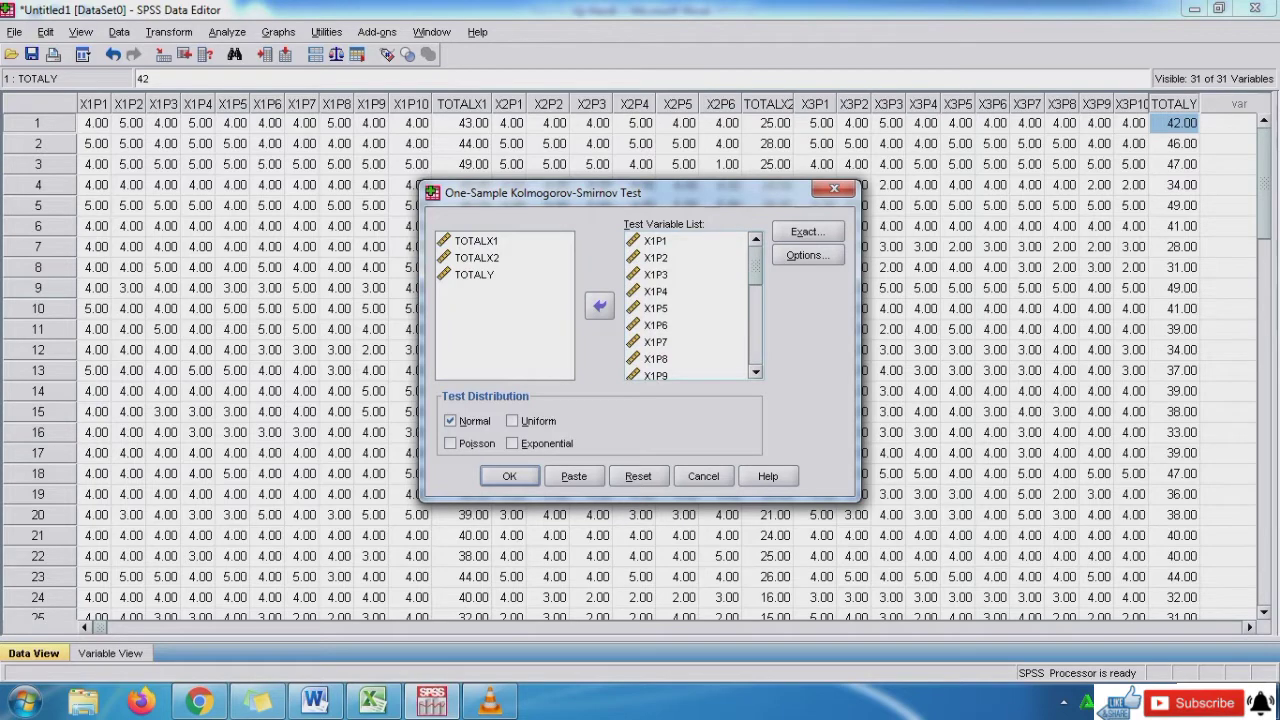
key(Return)
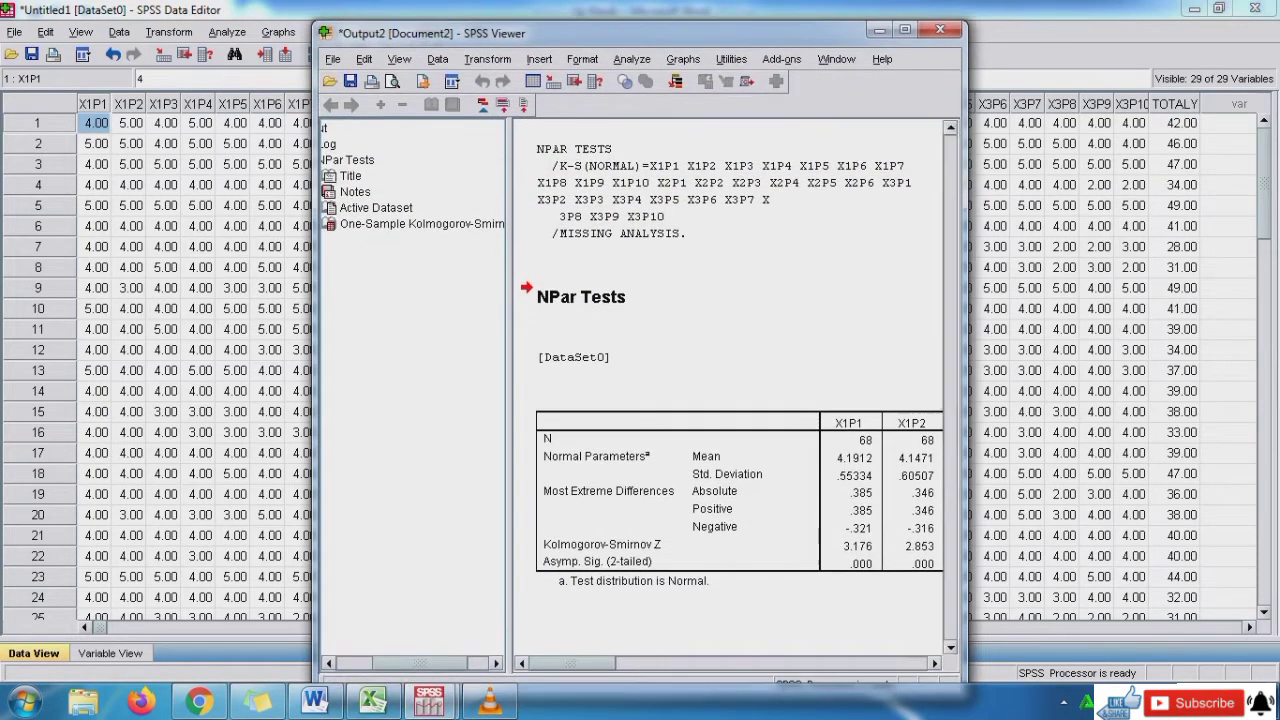
- Arrange the Uji Klasik Word document and the SPSS output window side by side, narrowing the output's outline pane
drag(640, 33, 931, 13)
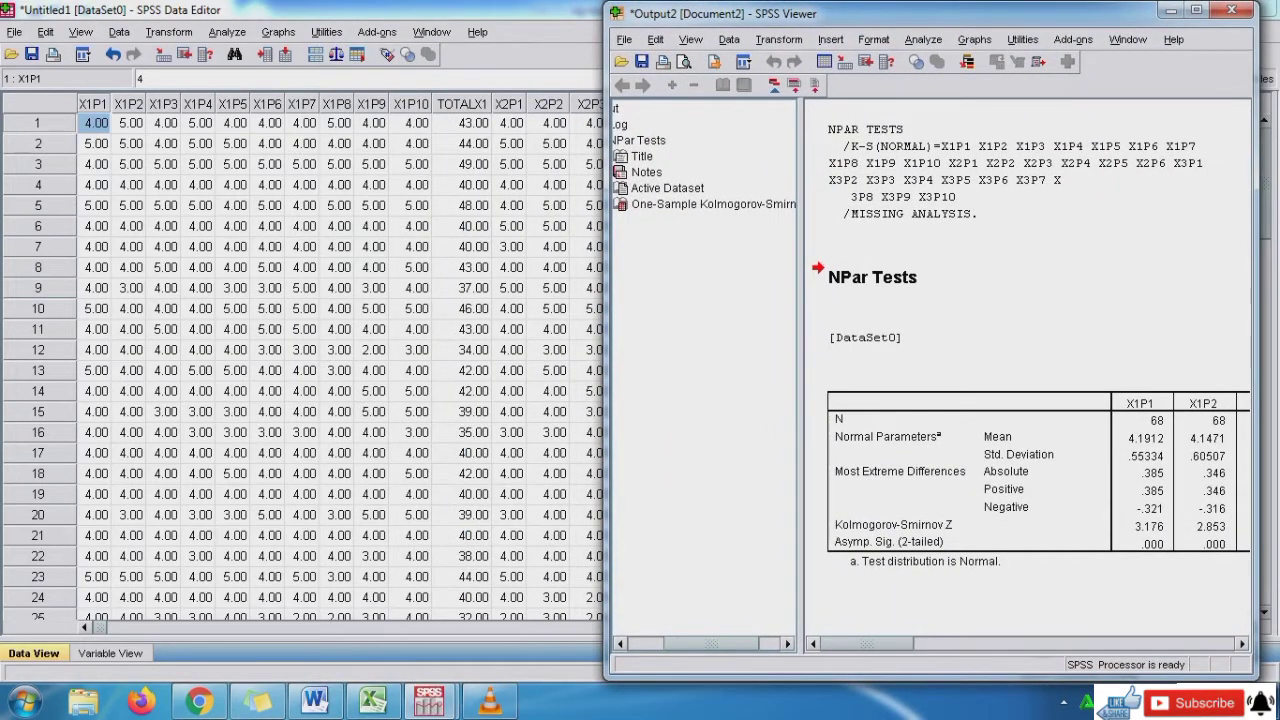
drag(800, 370, 680, 370)
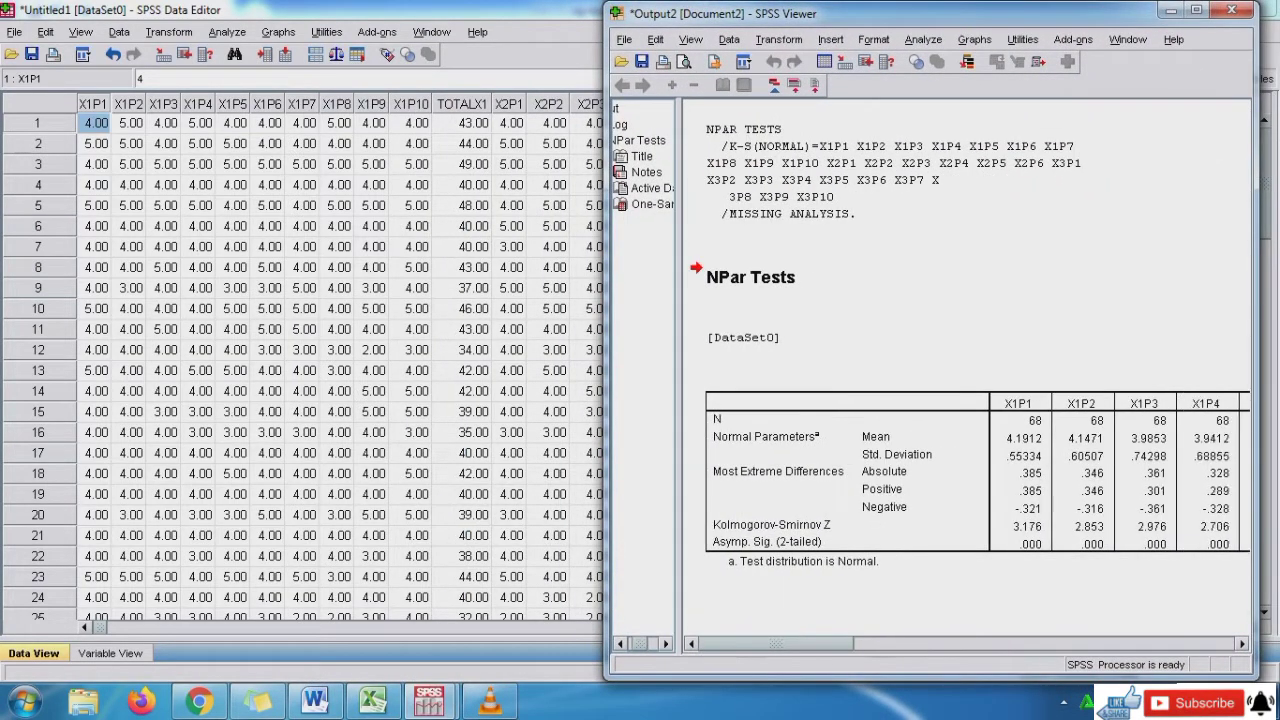
click(315, 700)
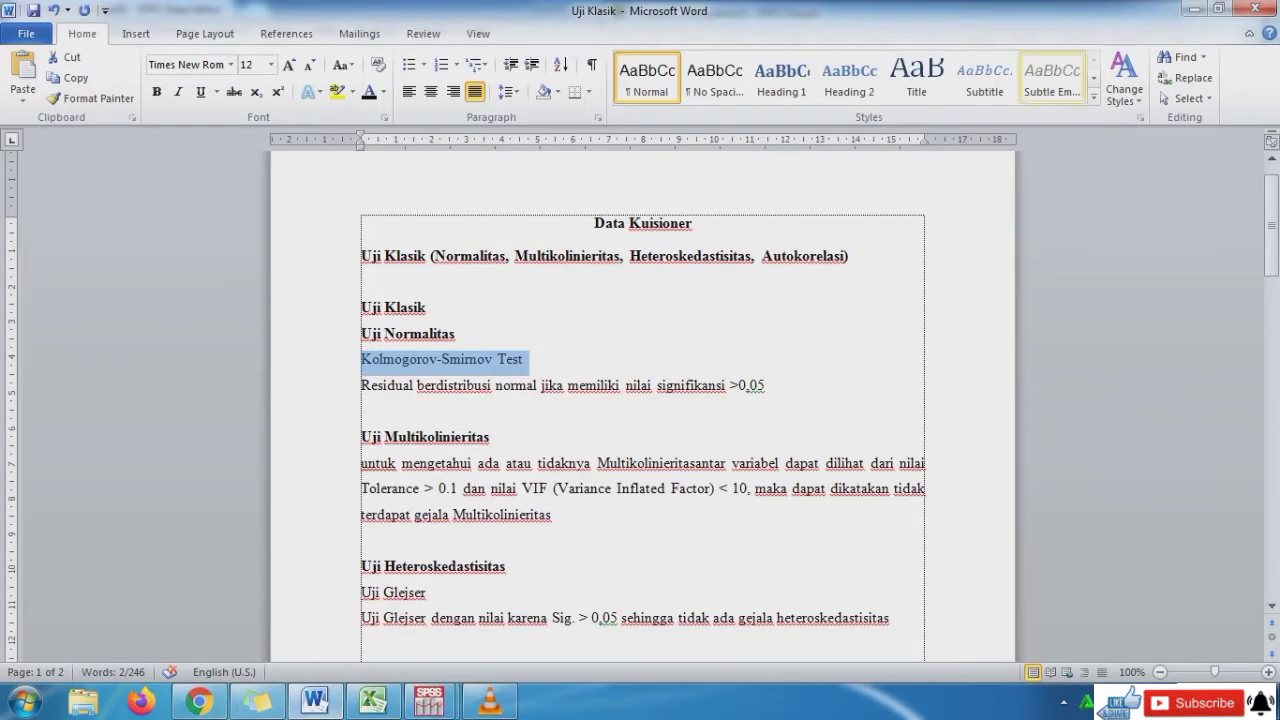
click(1218, 8)
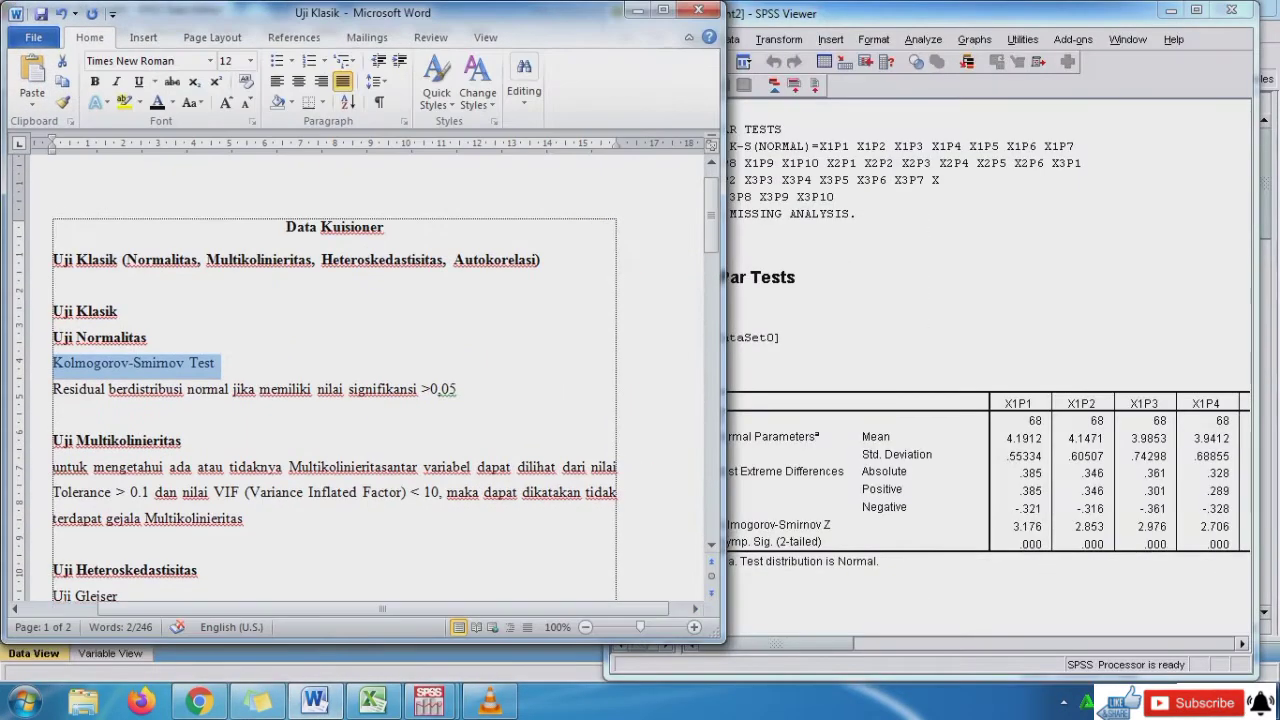
drag(725, 350, 628, 350)
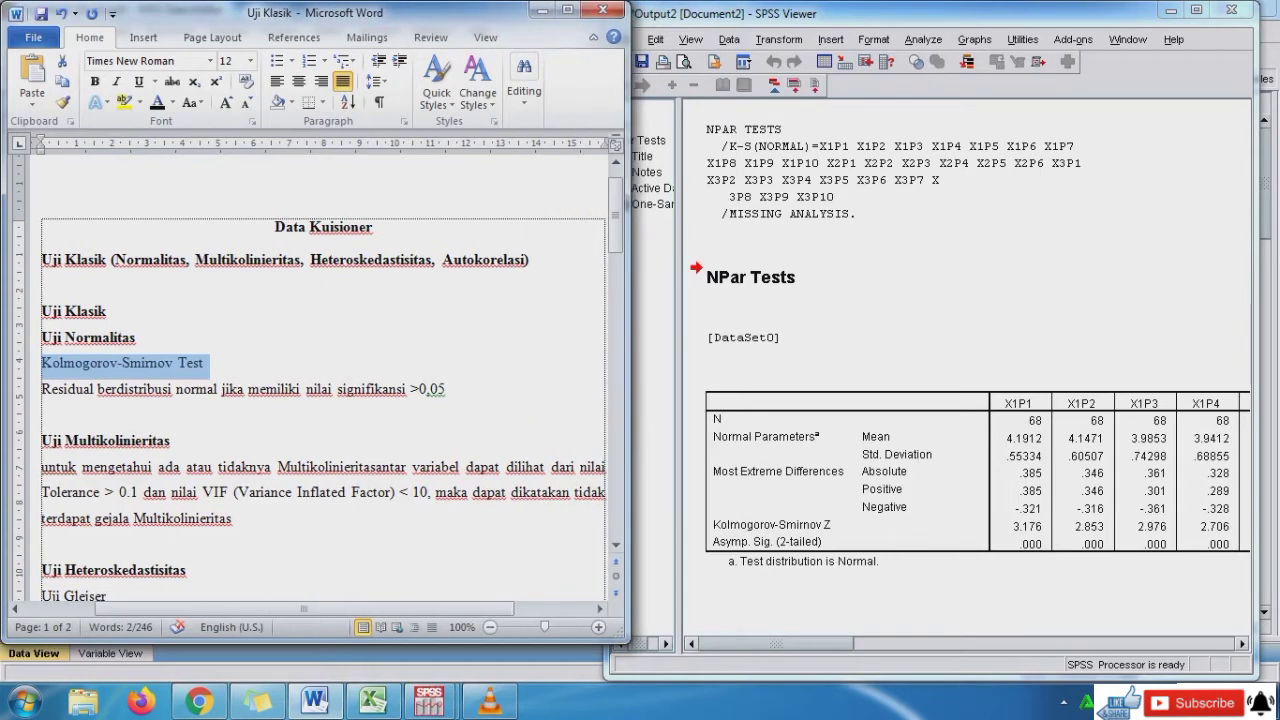
click(900, 14)
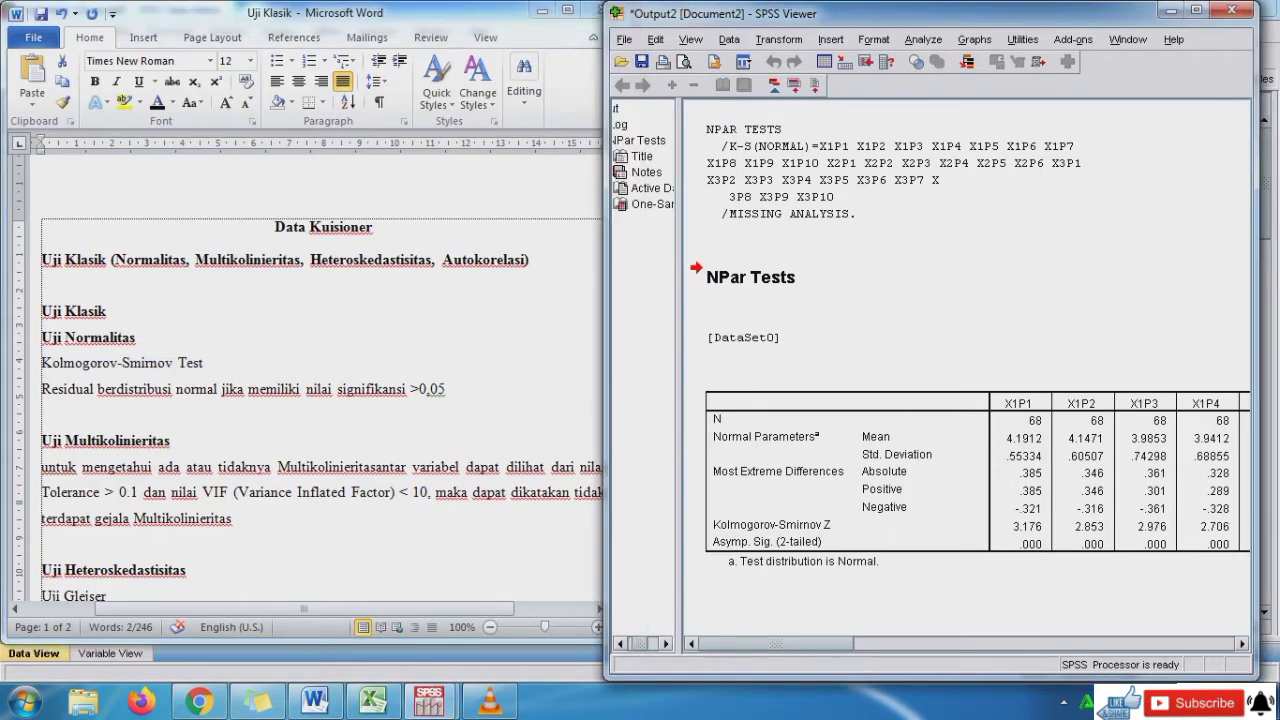
mouse_move(604, 350)
mouse_down()
mouse_move(631, 350)
mouse_move(615, 350)
mouse_up()
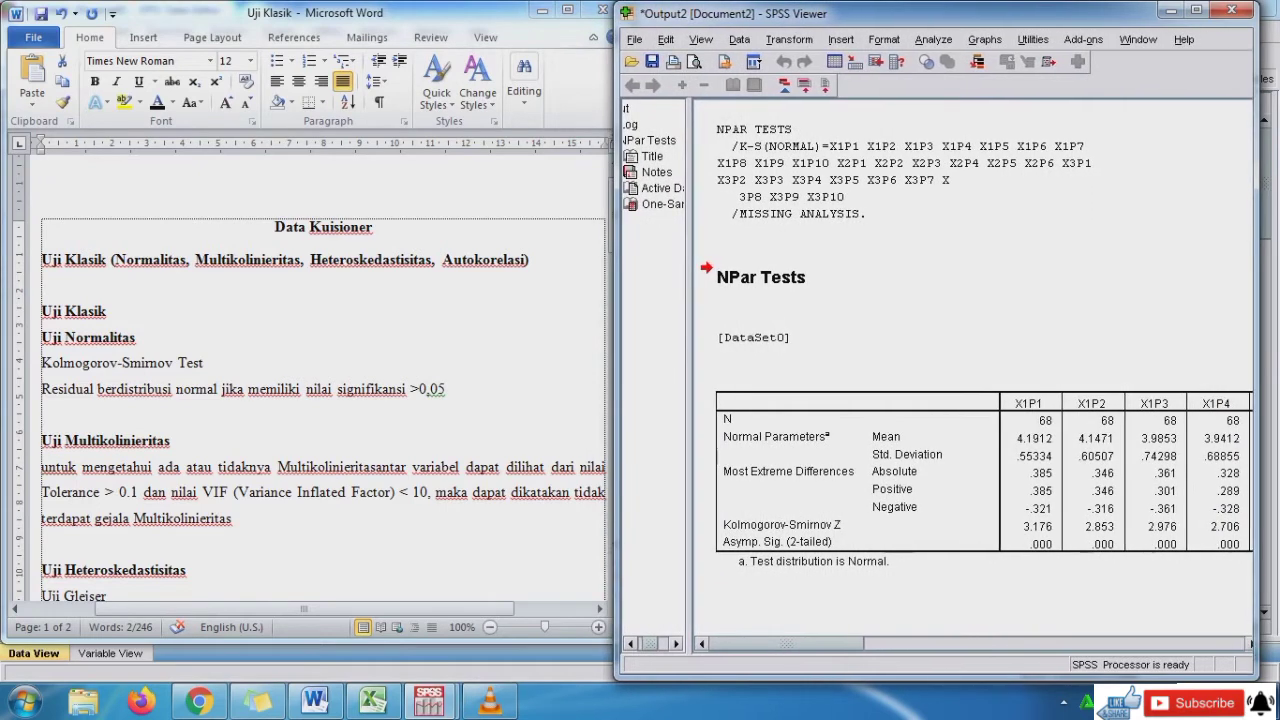
- In the Word document, add a new line under "Kolmogorov-Smirnov Test" starting with "Jika menggunkan uji"
click(460, 14)
click(205, 363)
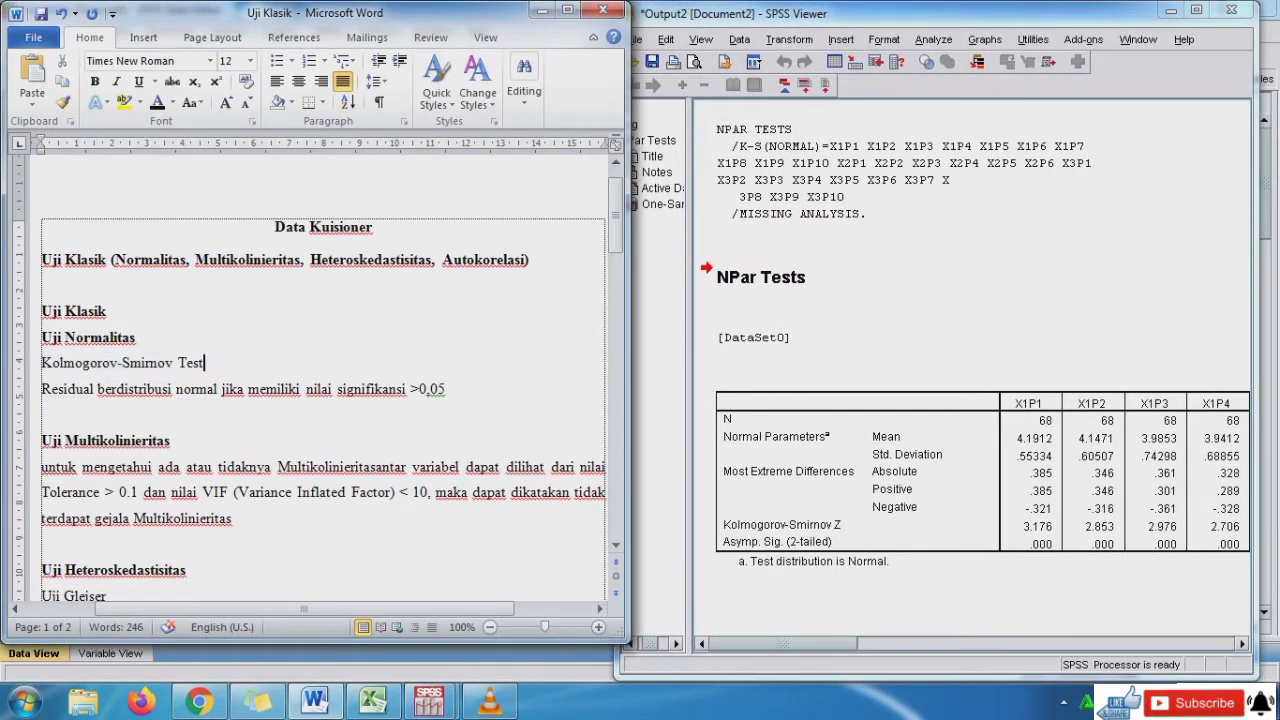
key(Return)
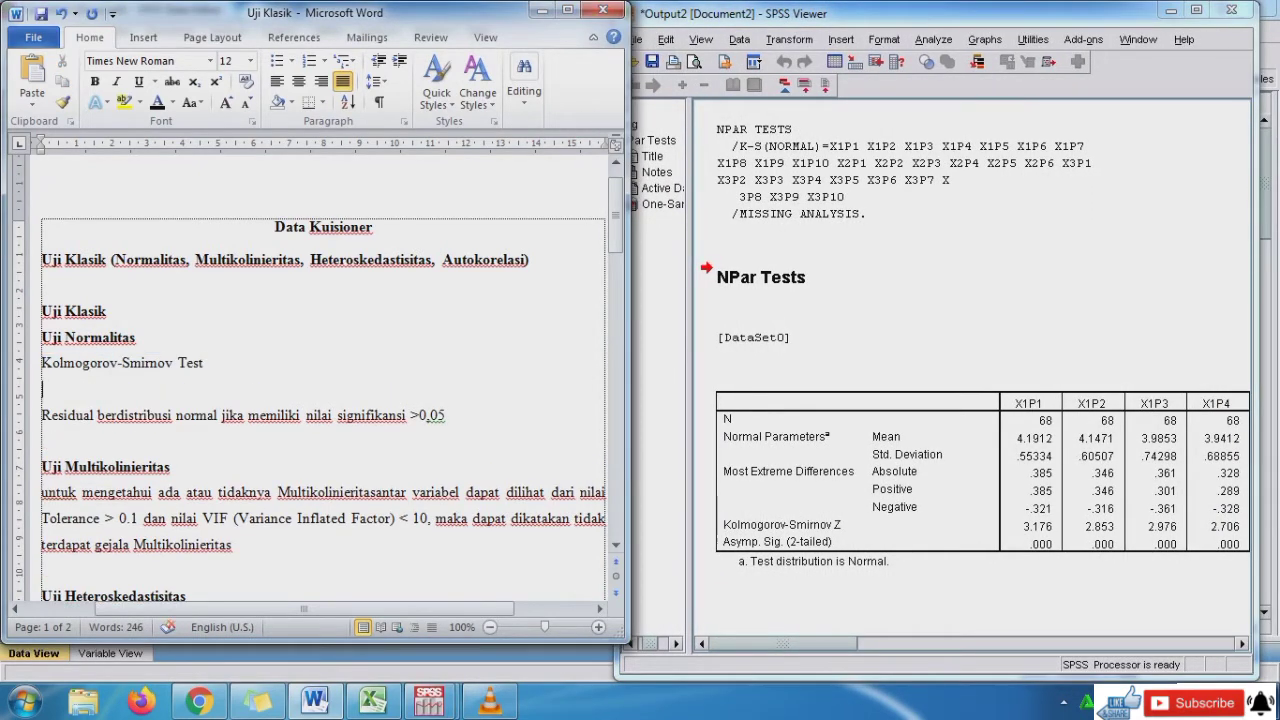
text(Jika meng)
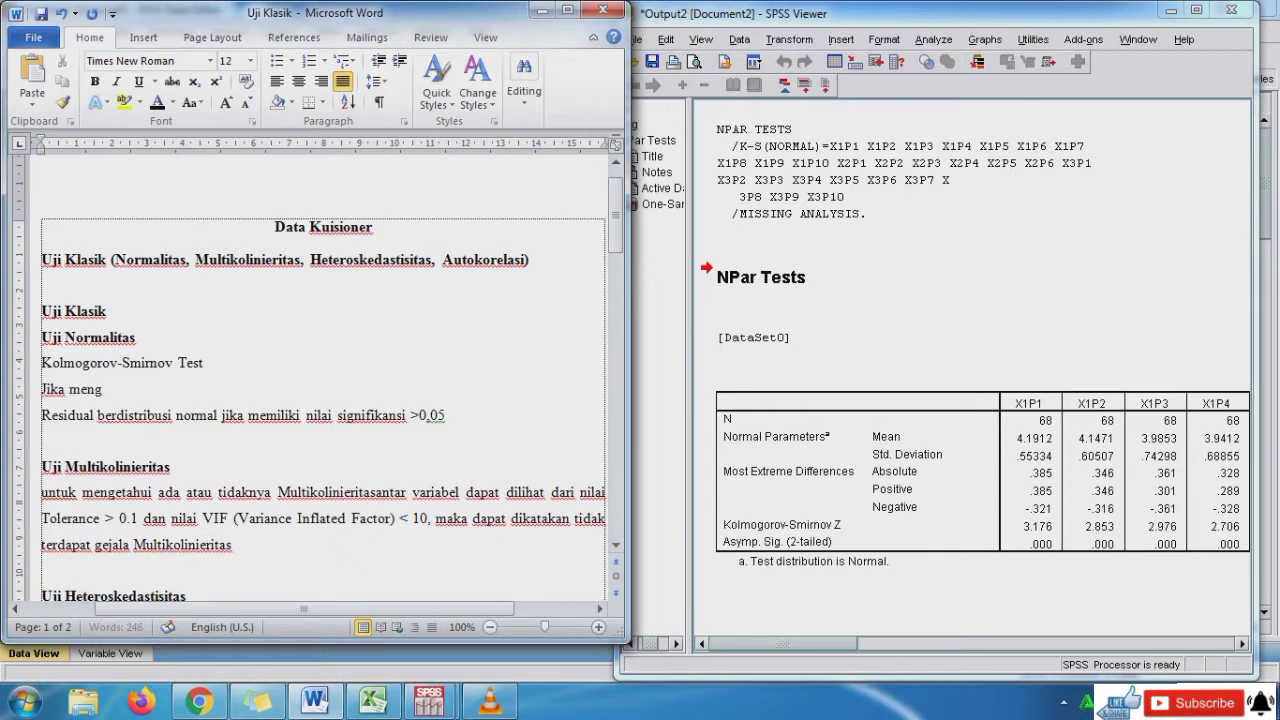
text(gunkan)
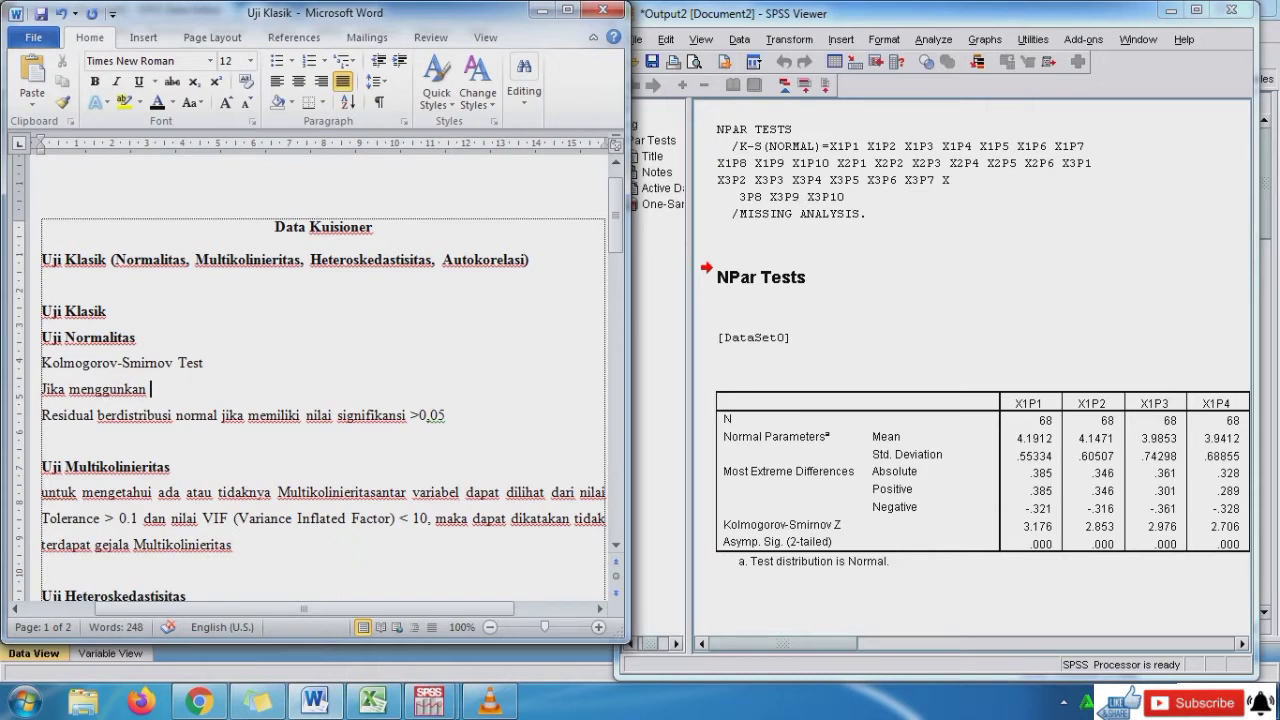
text( uji)
- Copy "Kolmogorov-Smirnov Test" from the line above to the end of the new sentence, followed by "secara langsung hasilnya"
key(Up)
key(Home)
key(shift+End)
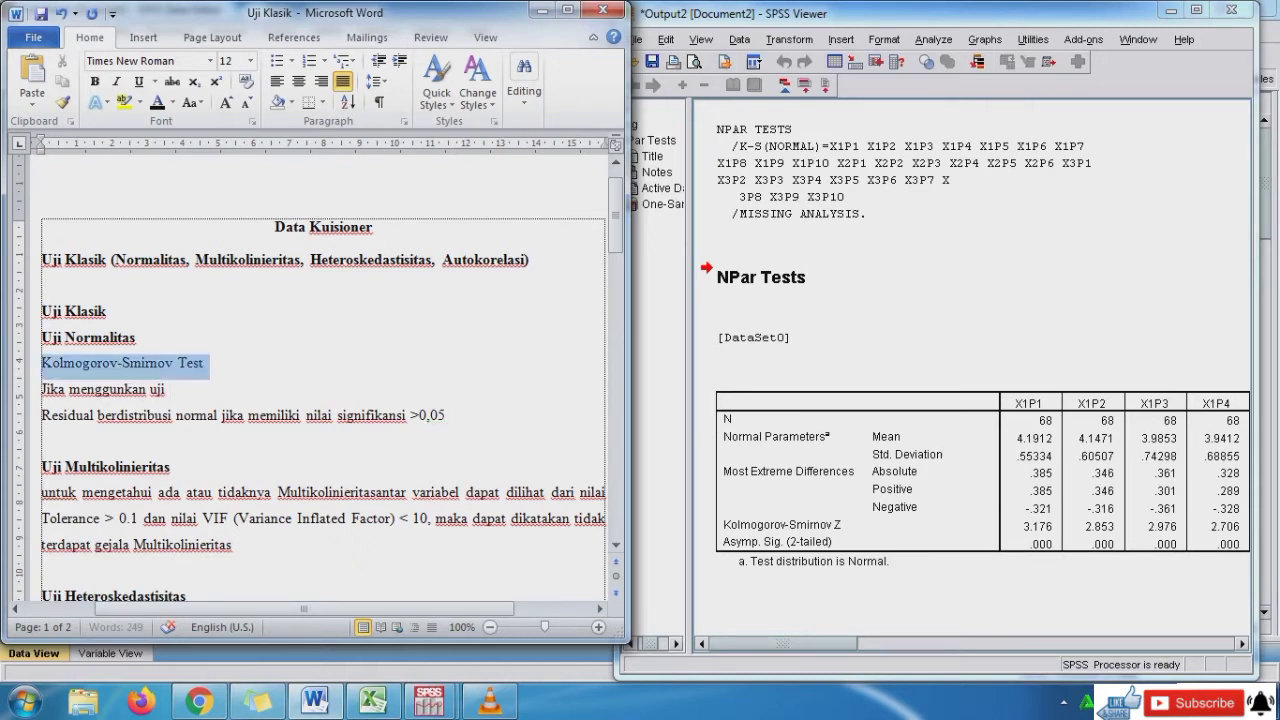
key(shift+Left)
key(ctrl+c)
key(Down)
key(End)
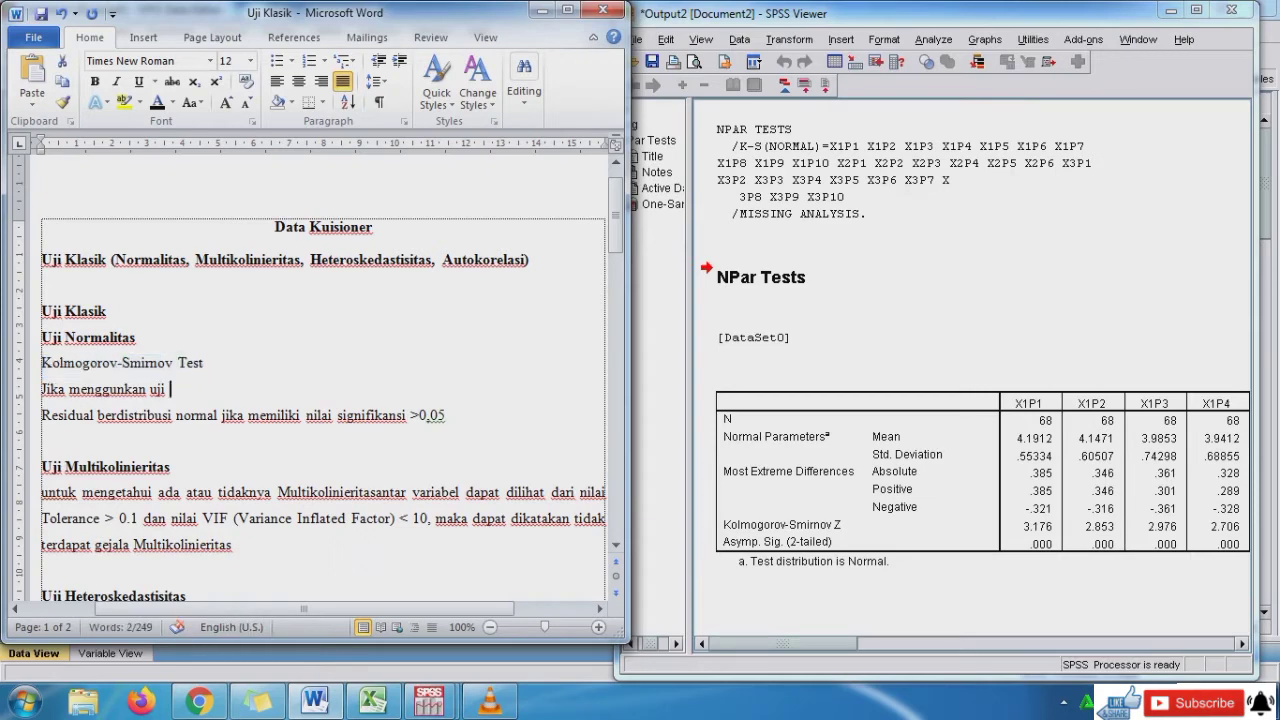
key(ctrl+v)
text(se)
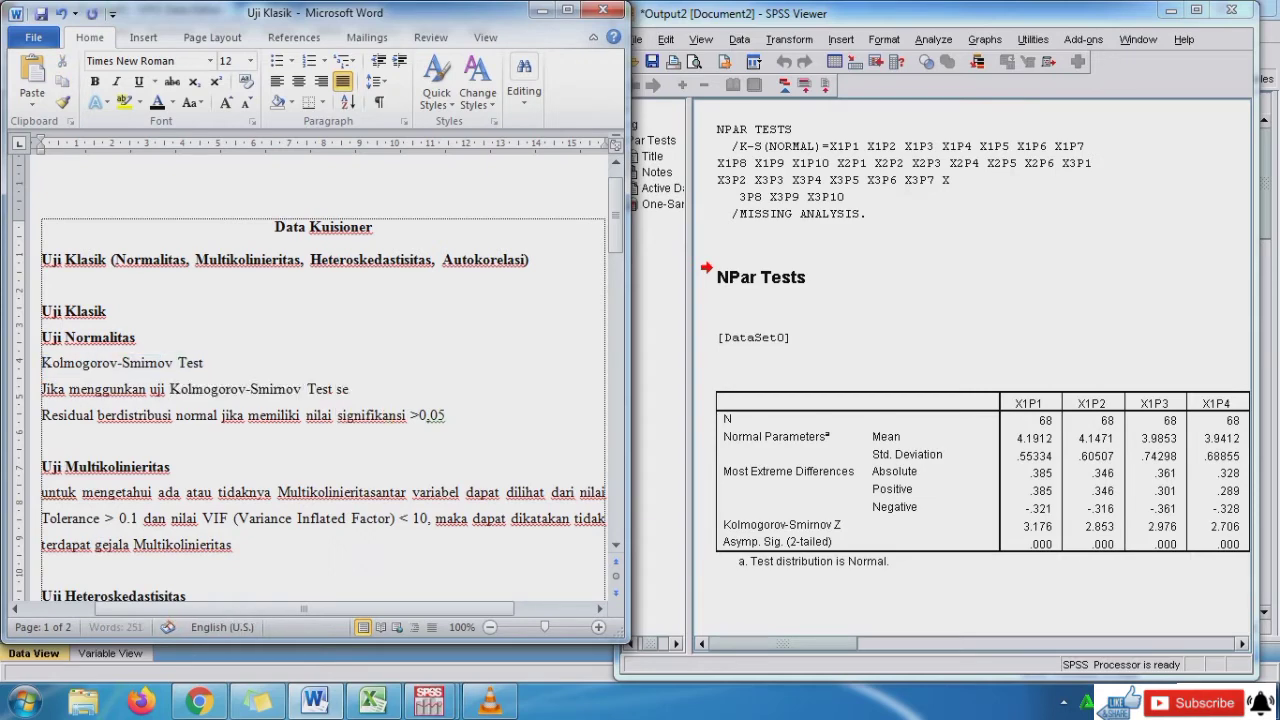
text(cara langsung hasiln)
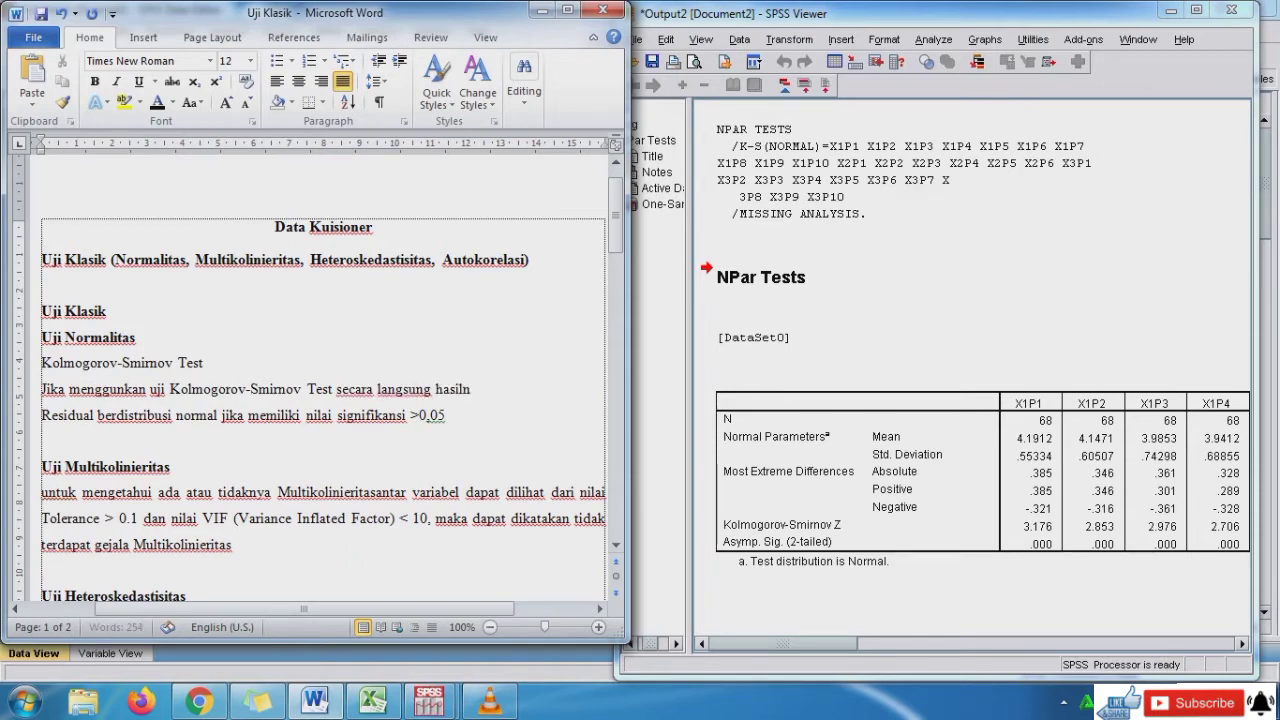
text(ya)
- Check the significance row of the test output, then complete the Word sentence with "nilai sig 0,000 < 0,05 kesimpulan data tidak normal"
click(960, 480)
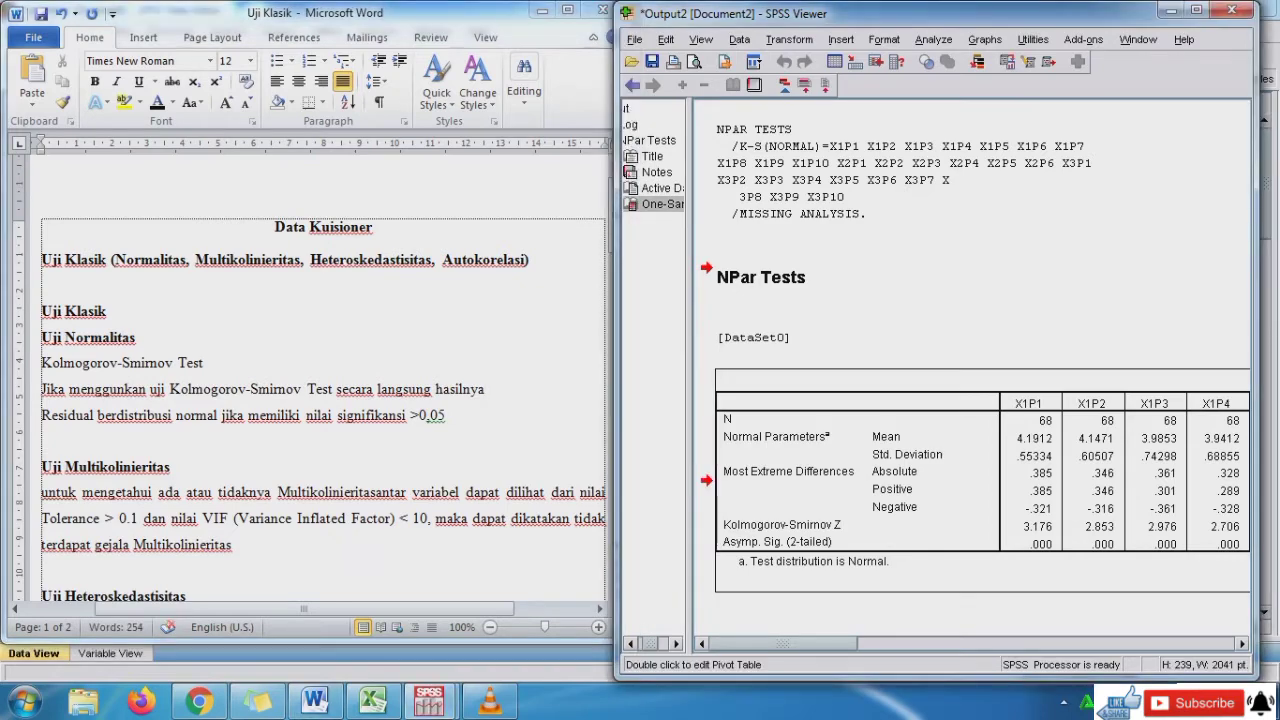
drag(783, 644, 1157, 644)
click(486, 390)
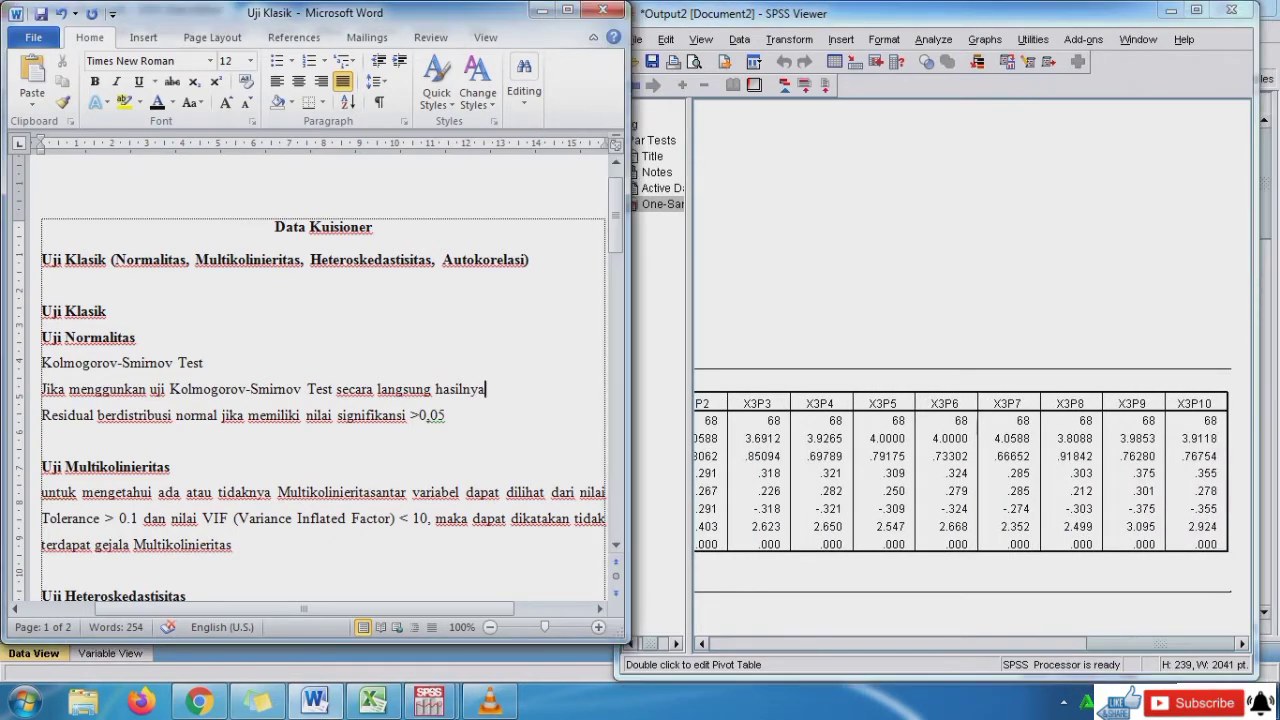
text(nilai )
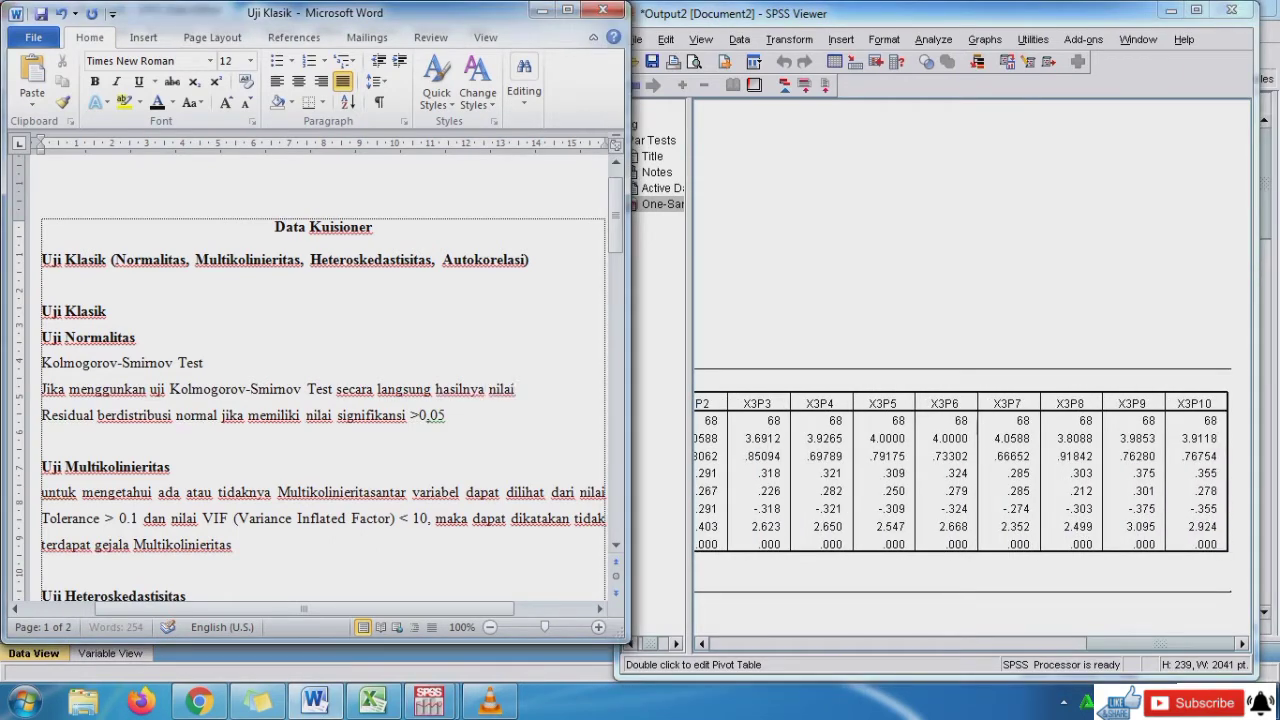
text(sig 0,000 < 0,0)
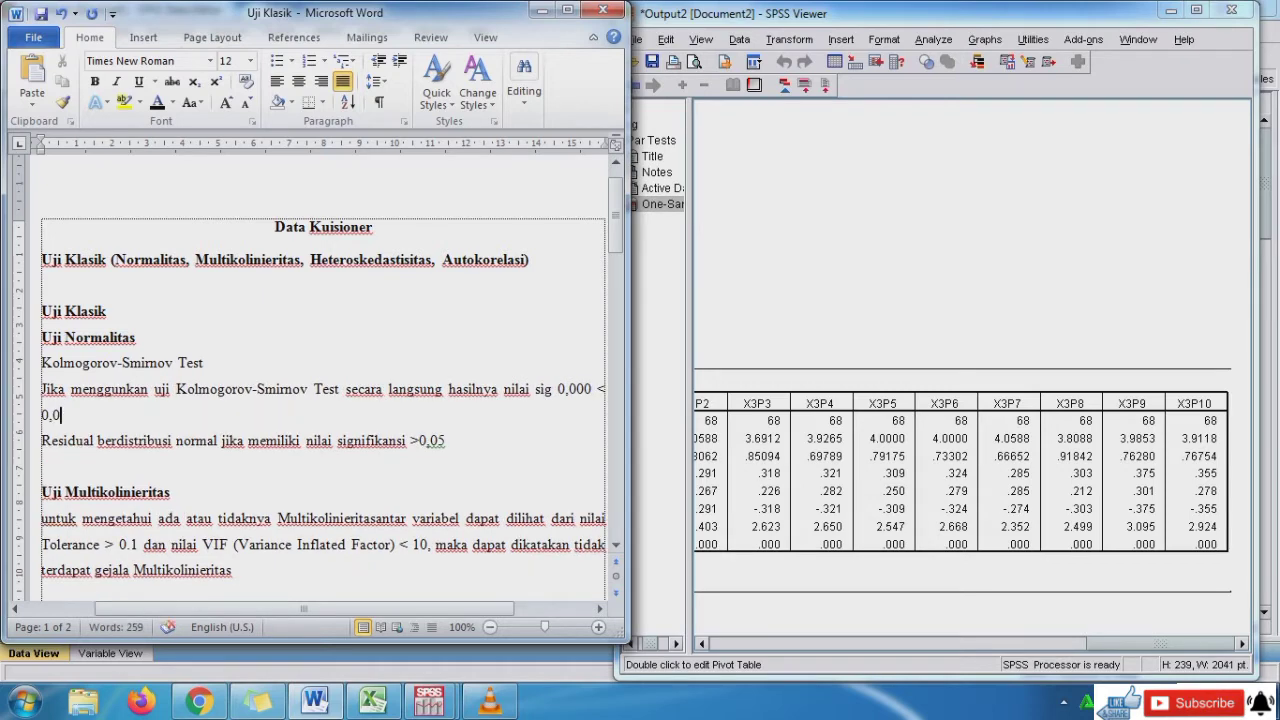
text(5 kesimul)
key(BackSpace)
text(mpul)
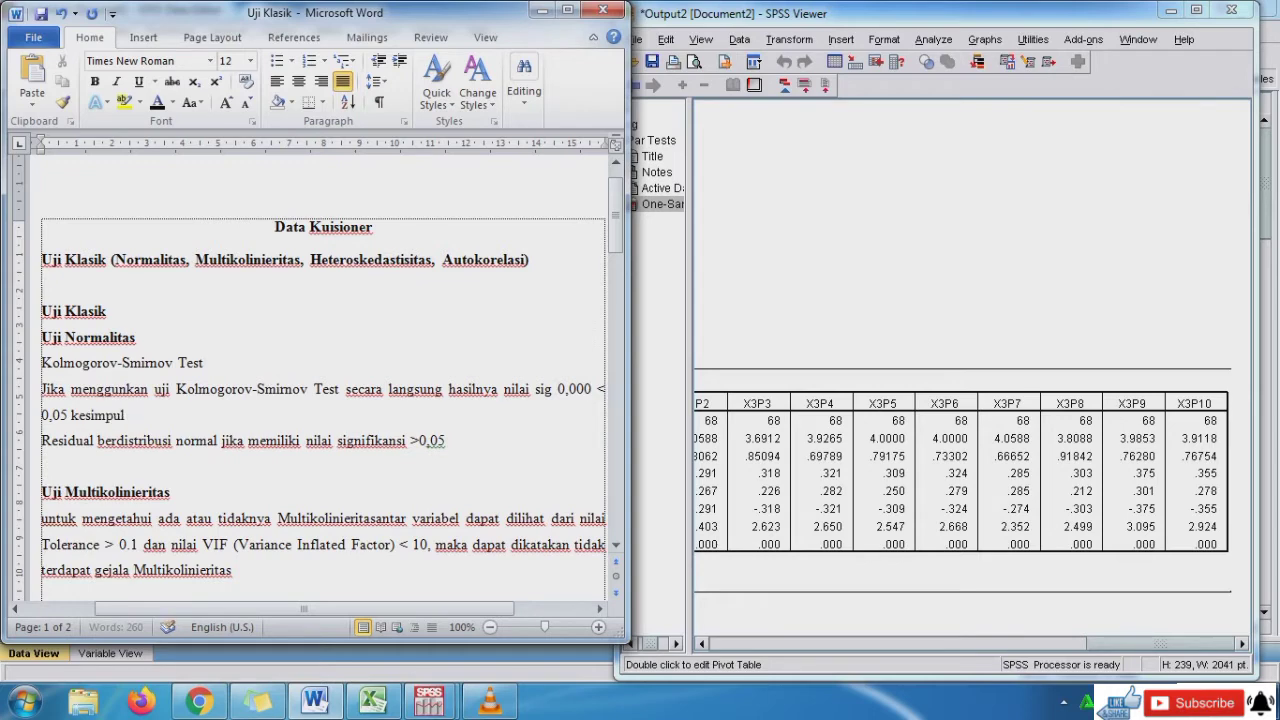
text(an data tidak)
text(normal)
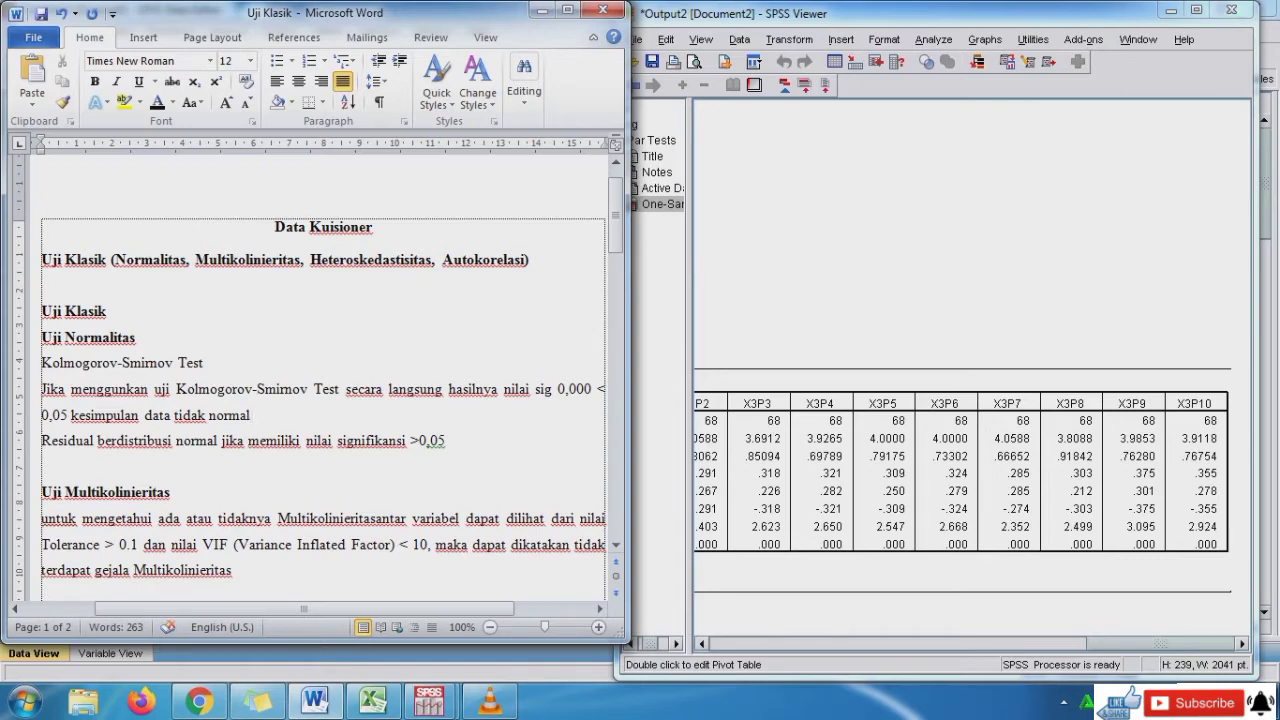
- Make the words "Residual berdistribusi" bold in the normality criterion line
drag(42, 441, 176, 441)
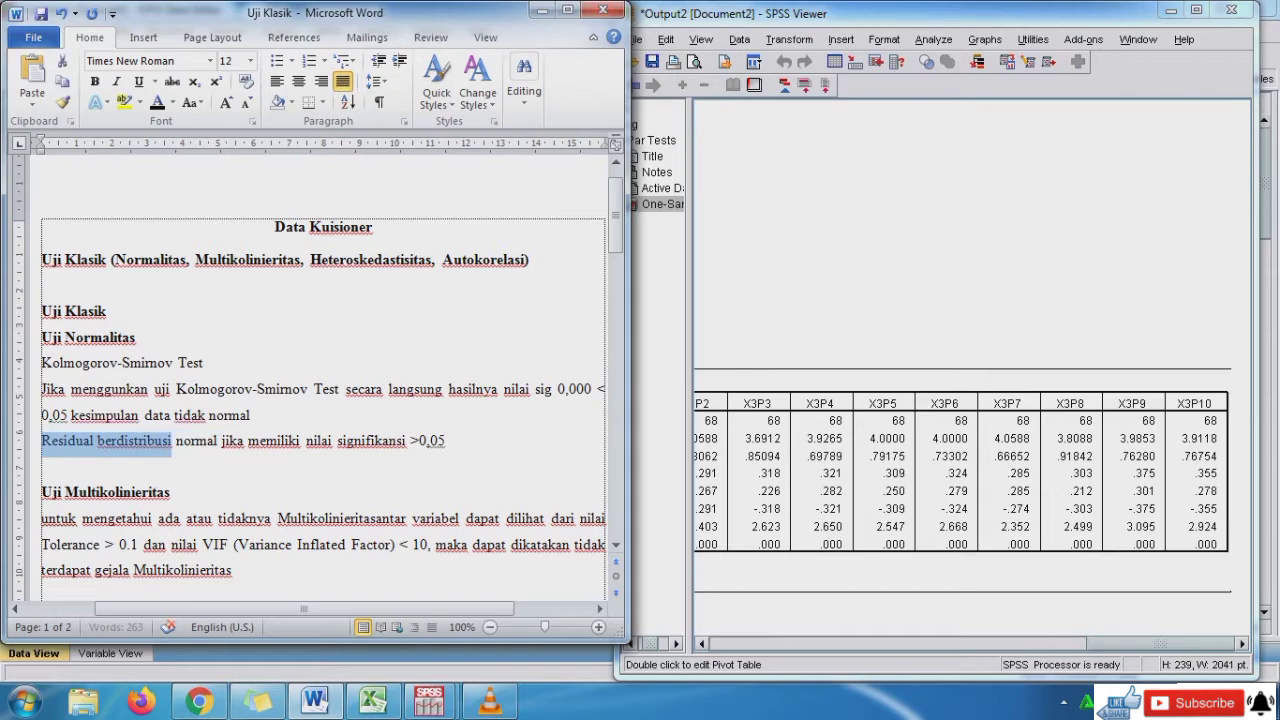
key(ctrl+b)
click(219, 440)
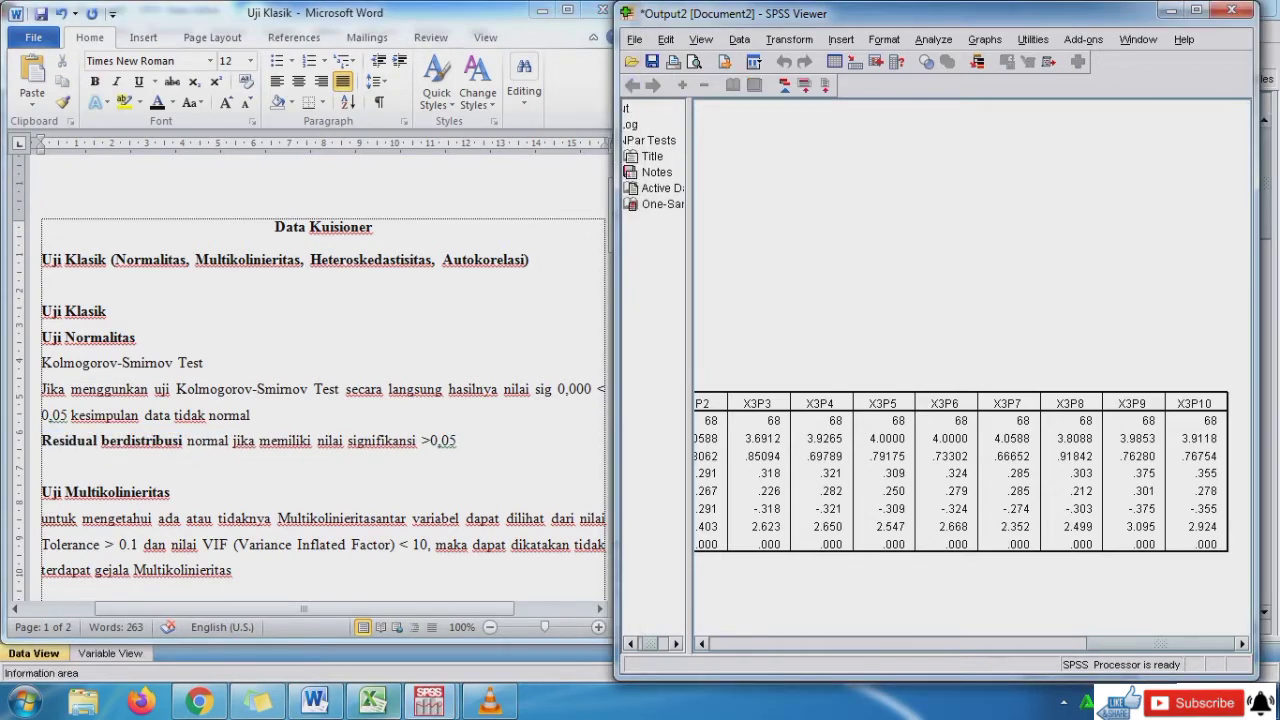
- Switch to the SPSS Data Editor, open Linear Regression and check TOTALY as dependent and TOTALX1 and TOTALX2 as independent variables
click(429, 703)
click(330, 600)
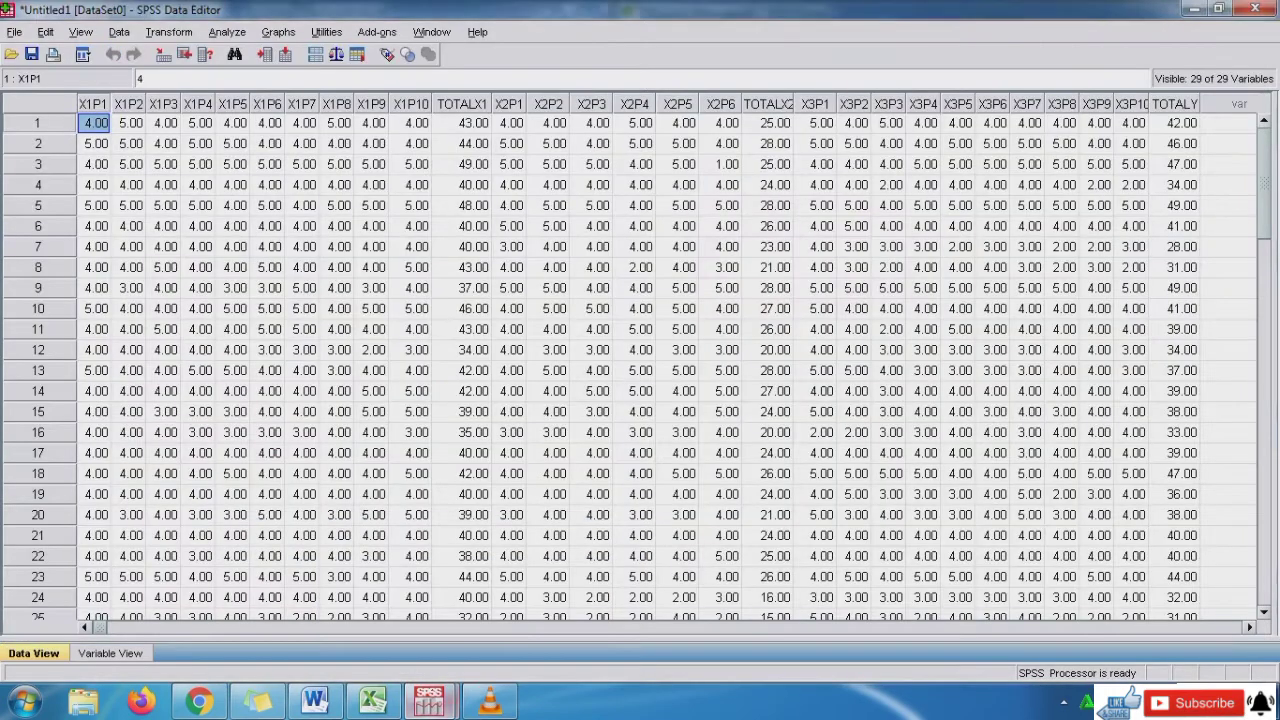
click(371, 144)
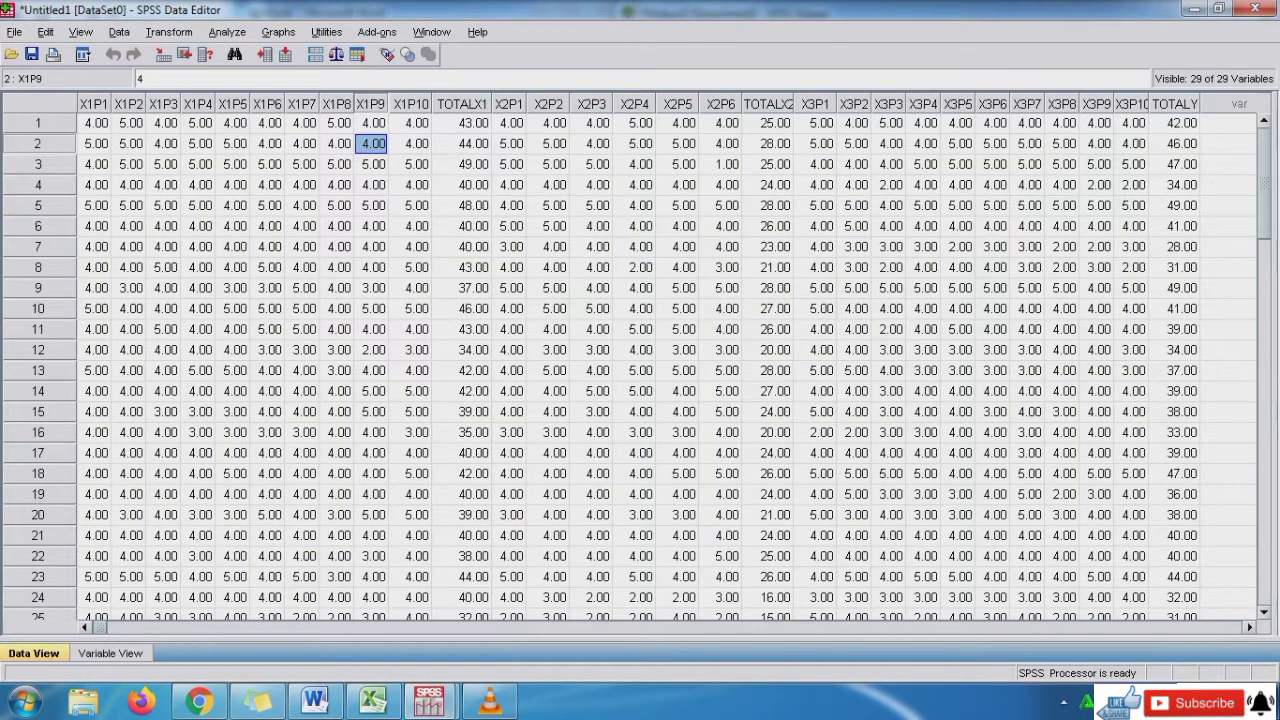
click(227, 32)
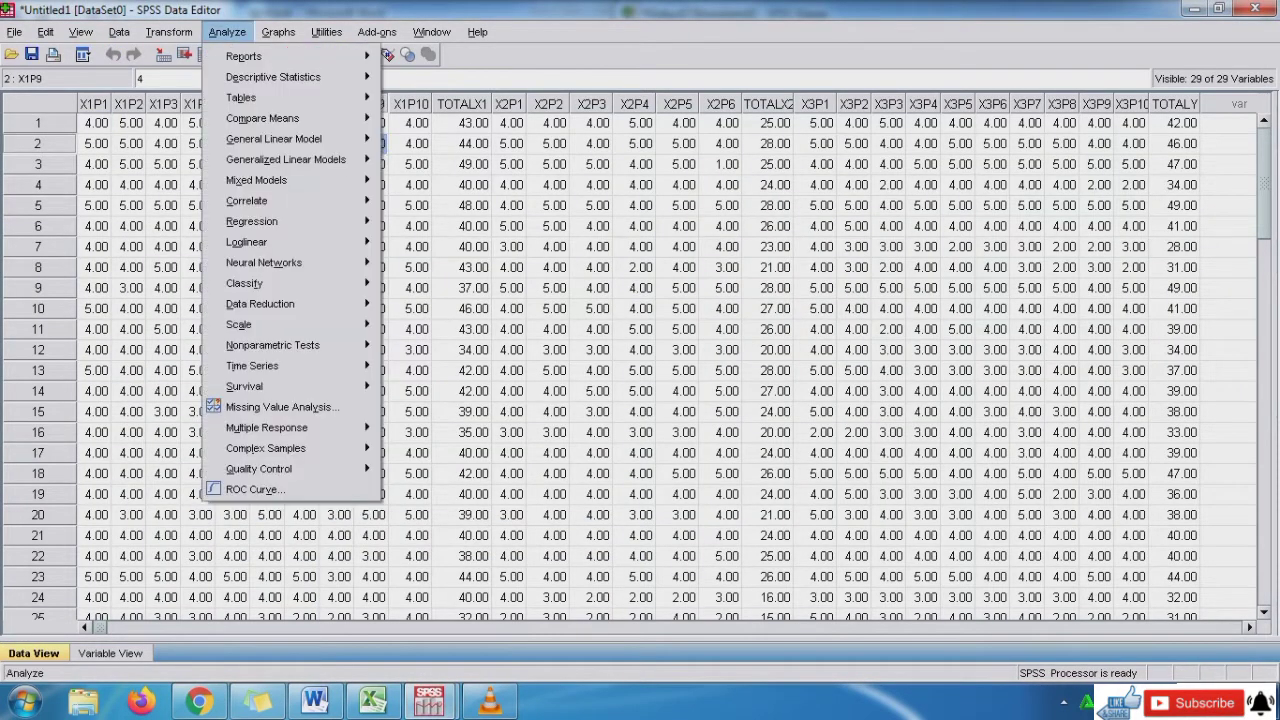
mouse_move(247, 201)
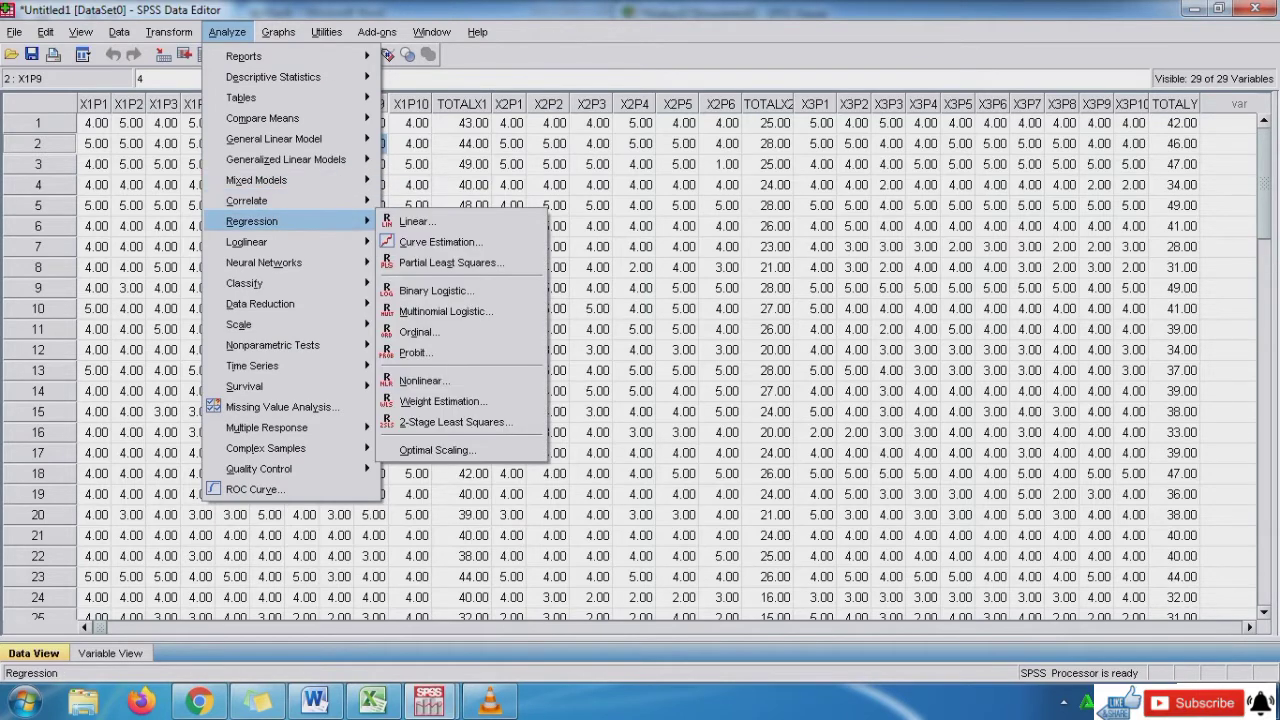
click(415, 221)
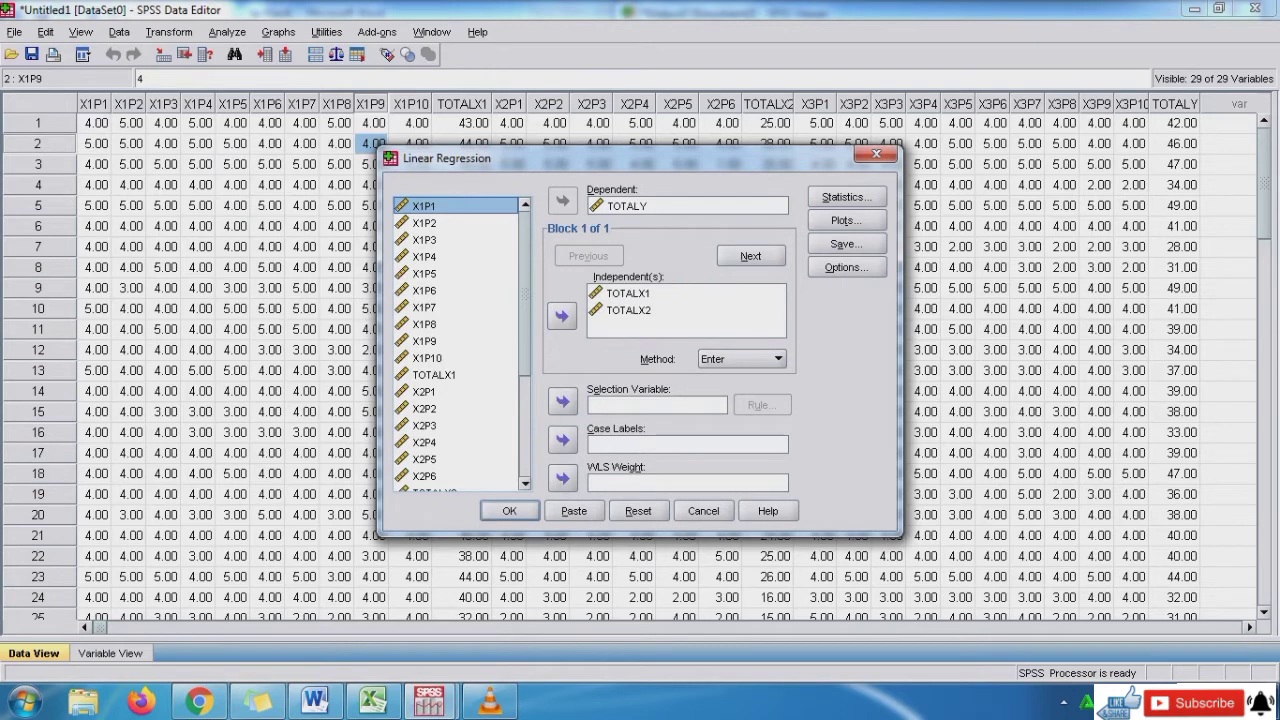
click(687, 206)
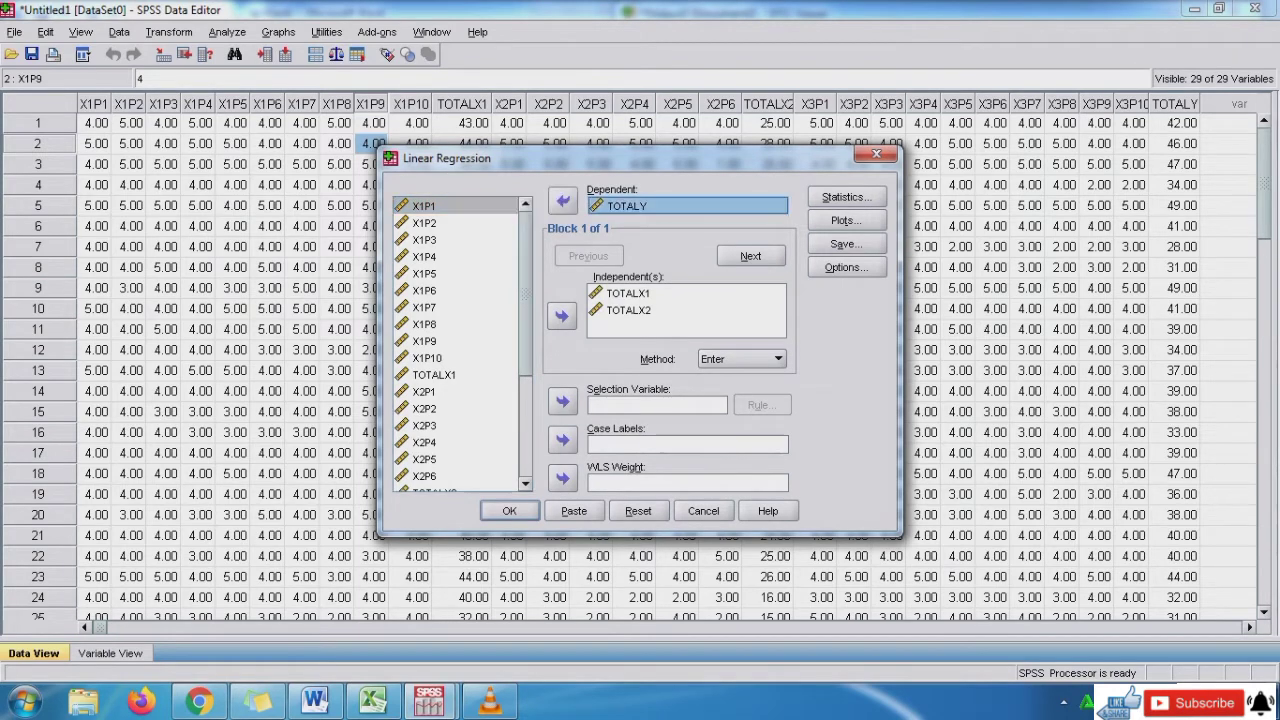
click(629, 293)
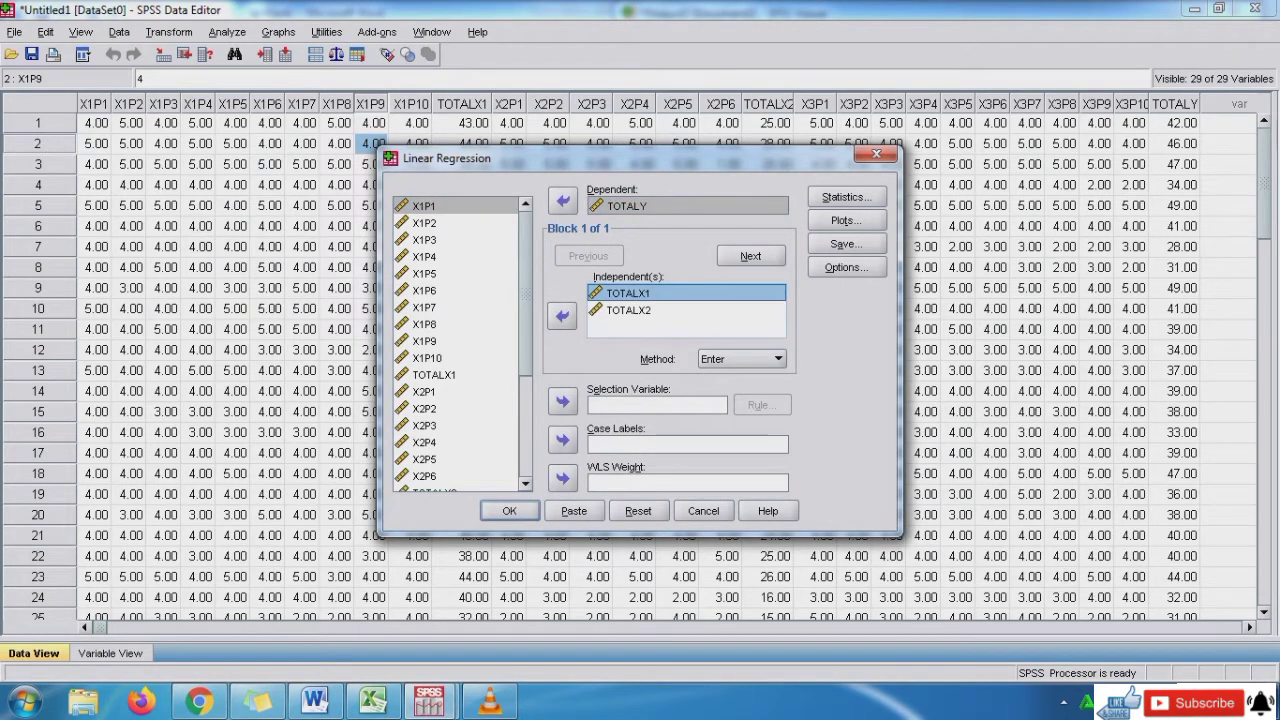
- Set the regression to save unstandardized residuals and run it
click(629, 310)
click(845, 244)
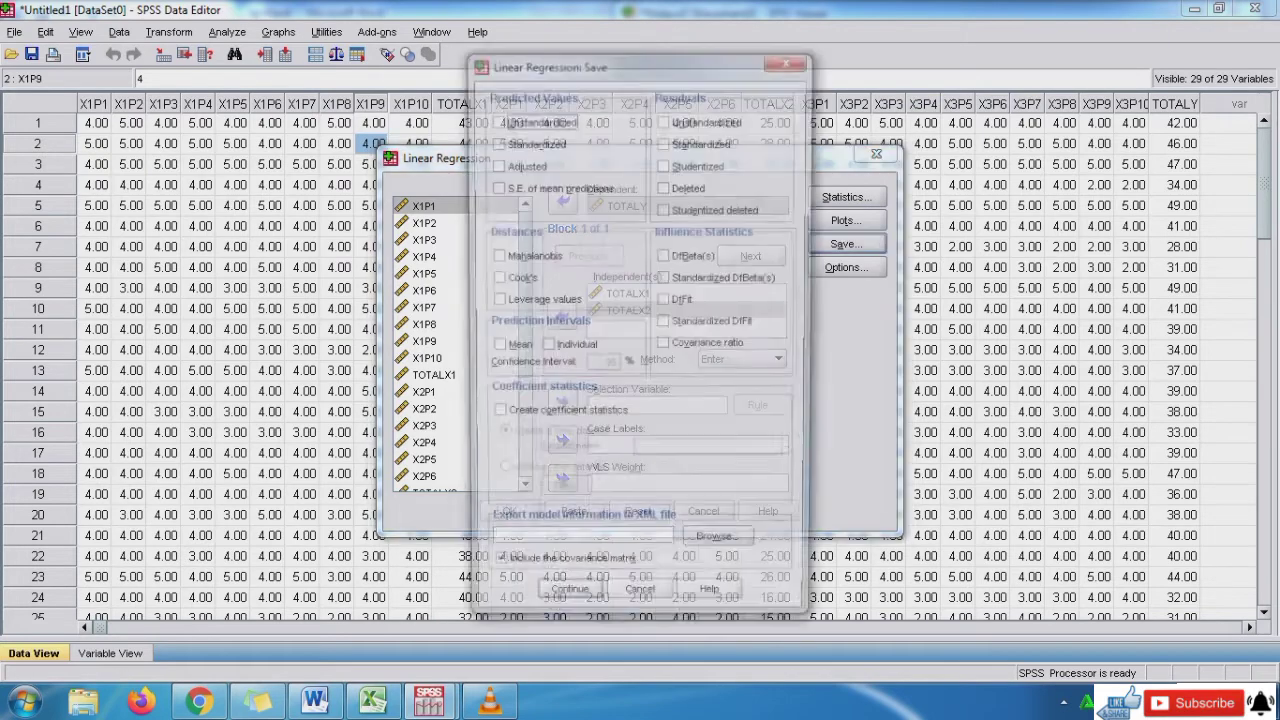
click(664, 119)
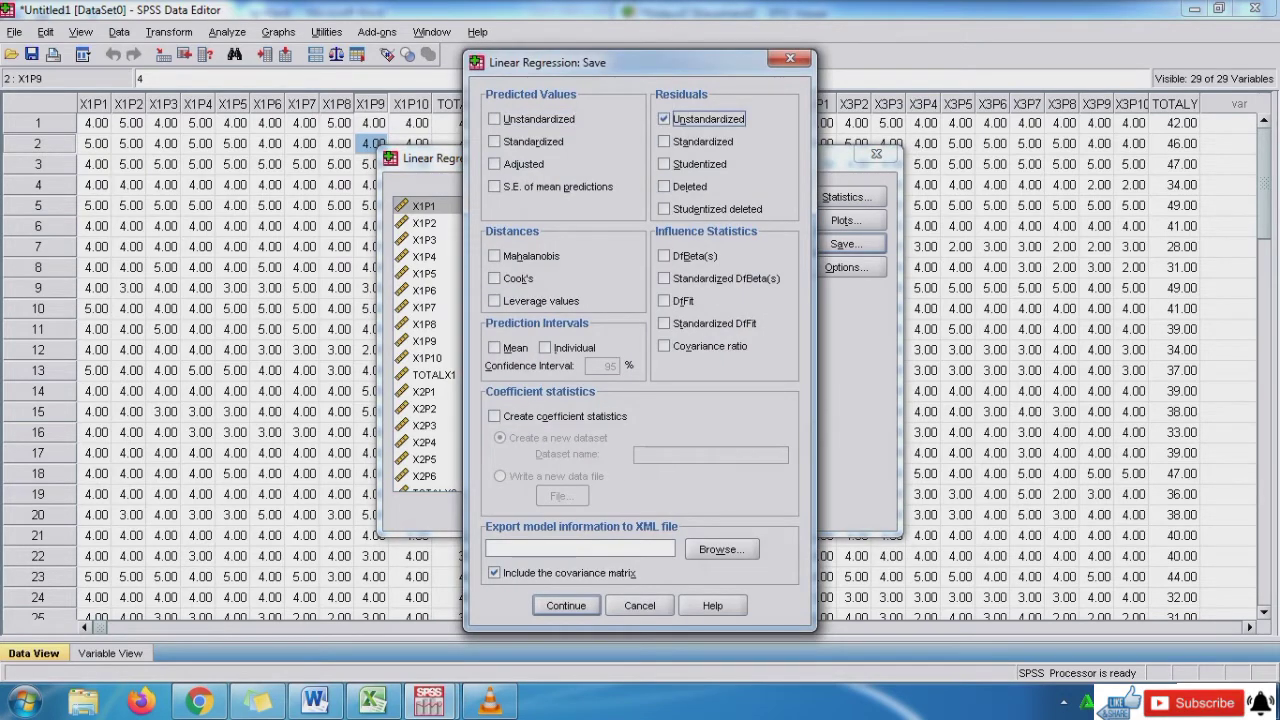
click(566, 605)
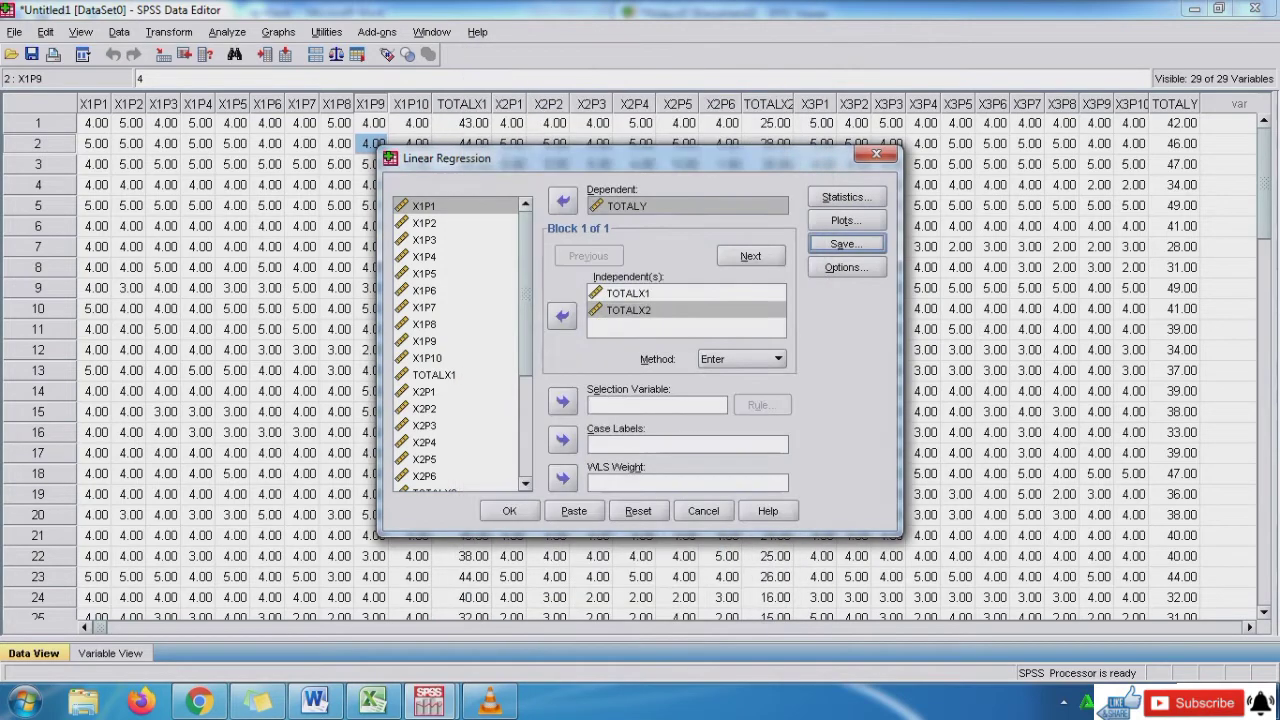
click(510, 511)
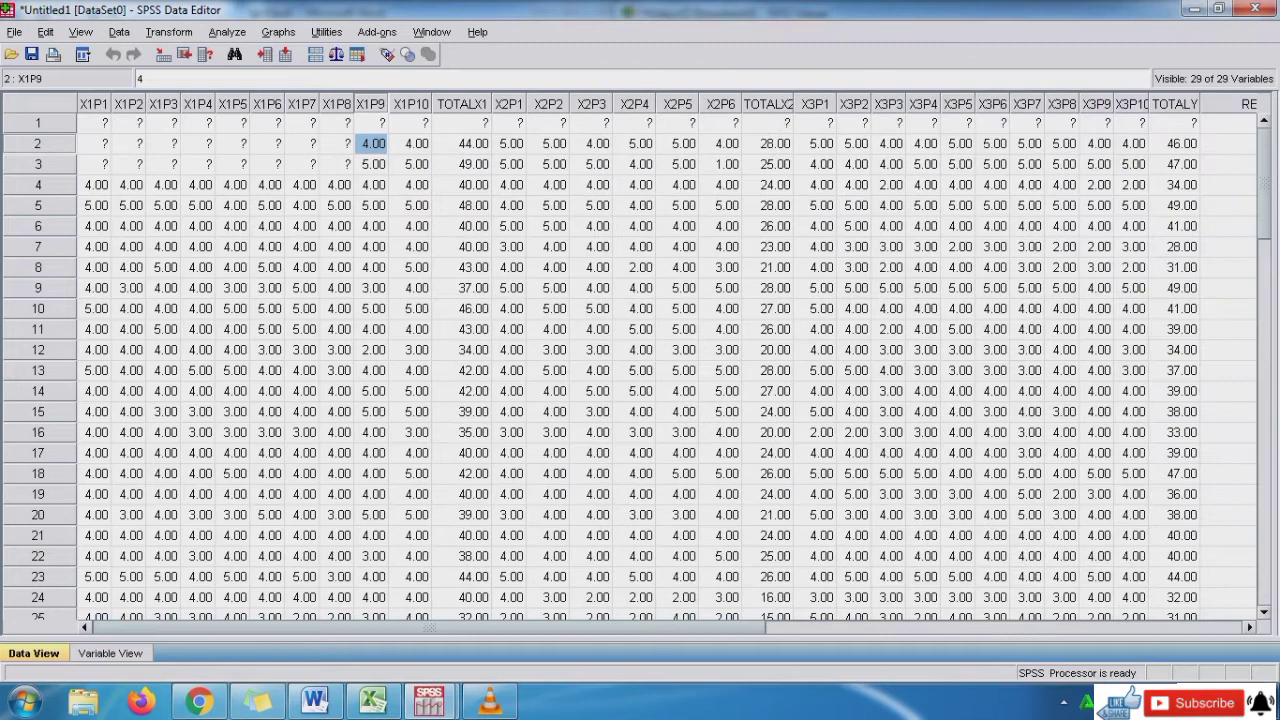
- Examine the saved residual column RES_1 after TOTALY in the data set
click(95, 123)
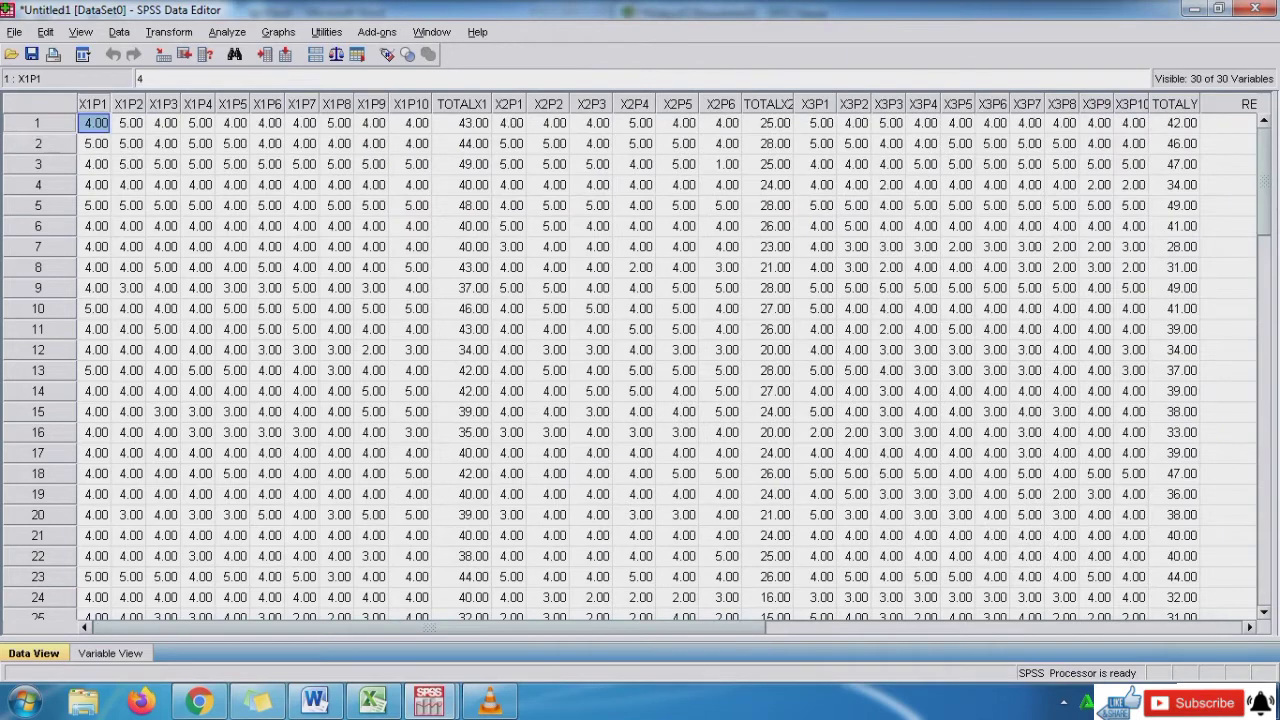
click(1132, 184)
key(Right)
key(Right)
key(Right)
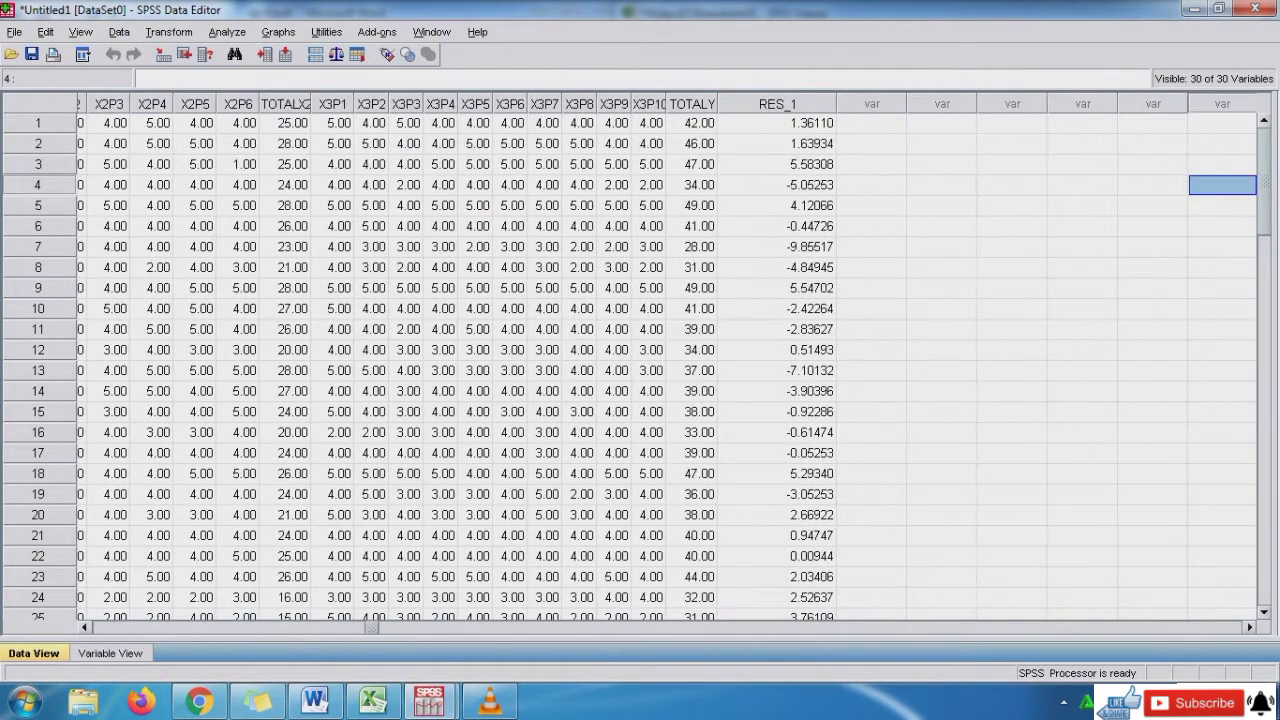
click(777, 123)
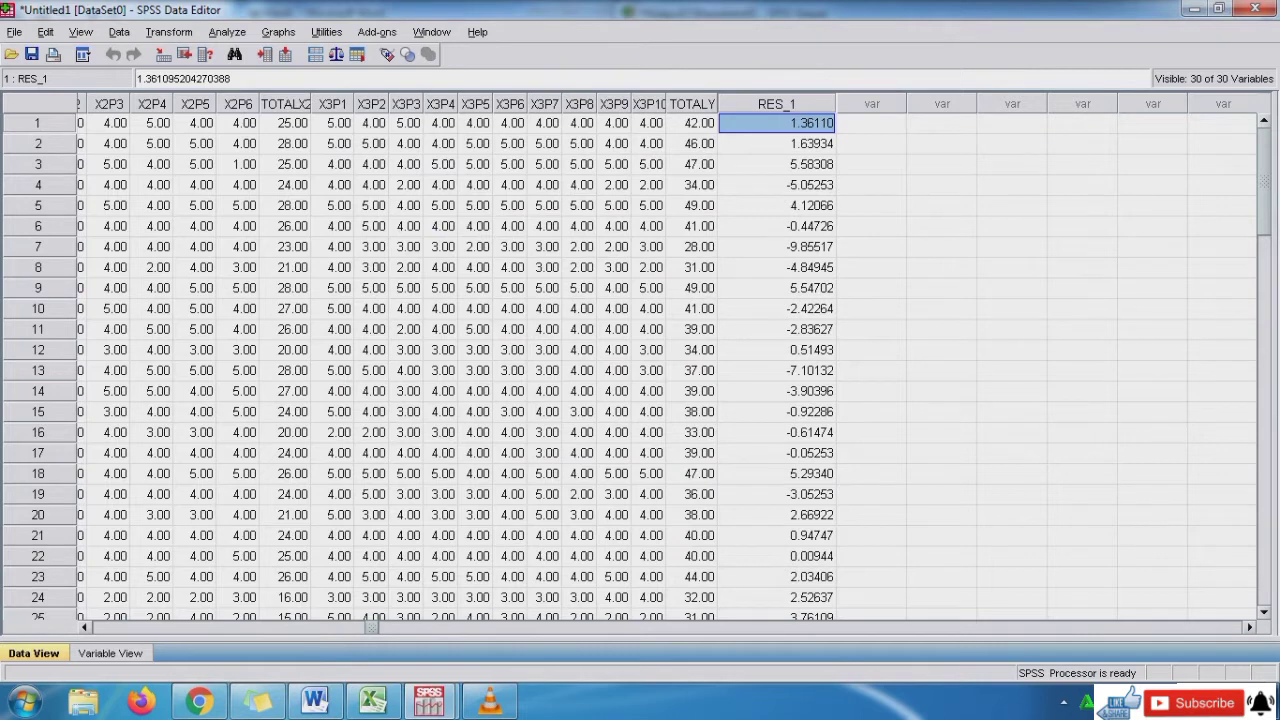
key(ctrl+shift+Down)
click(777, 123)
- Open the One-Sample Kolmogorov-Smirnov Test and remove all item variables, X1P1 to X3P10, from the test variables
click(227, 32)
mouse_move(272, 345)
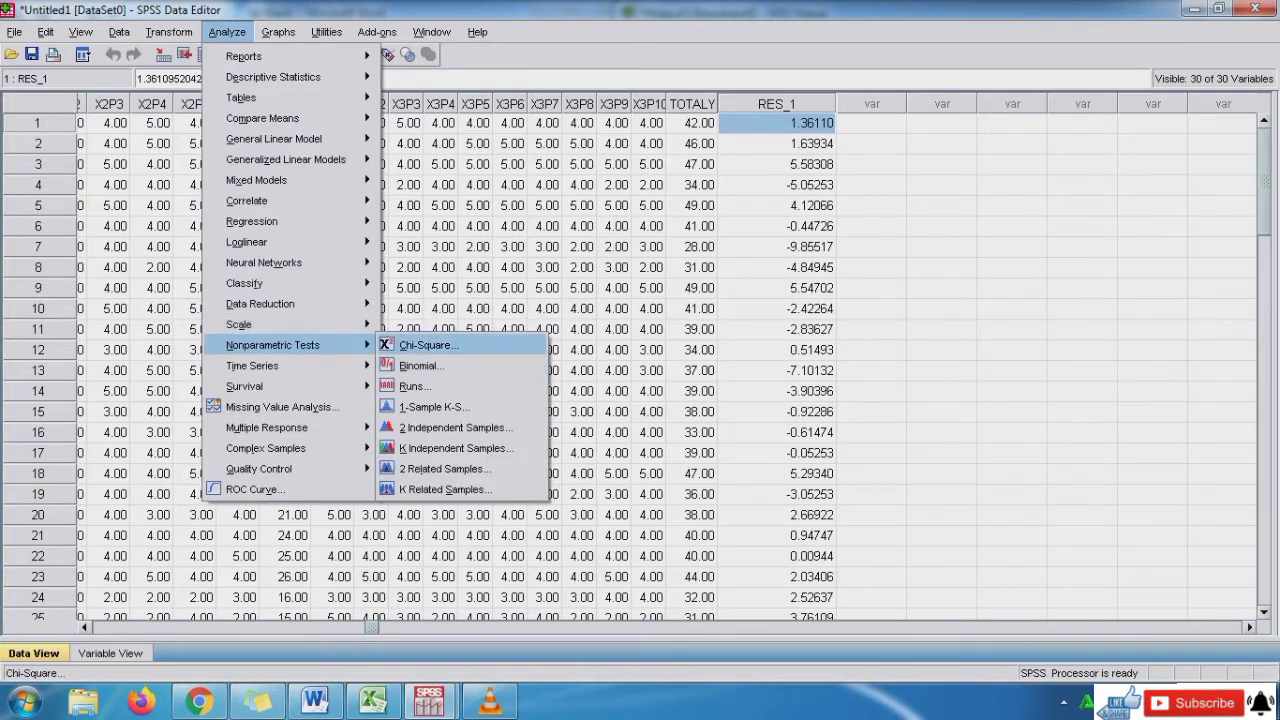
click(432, 407)
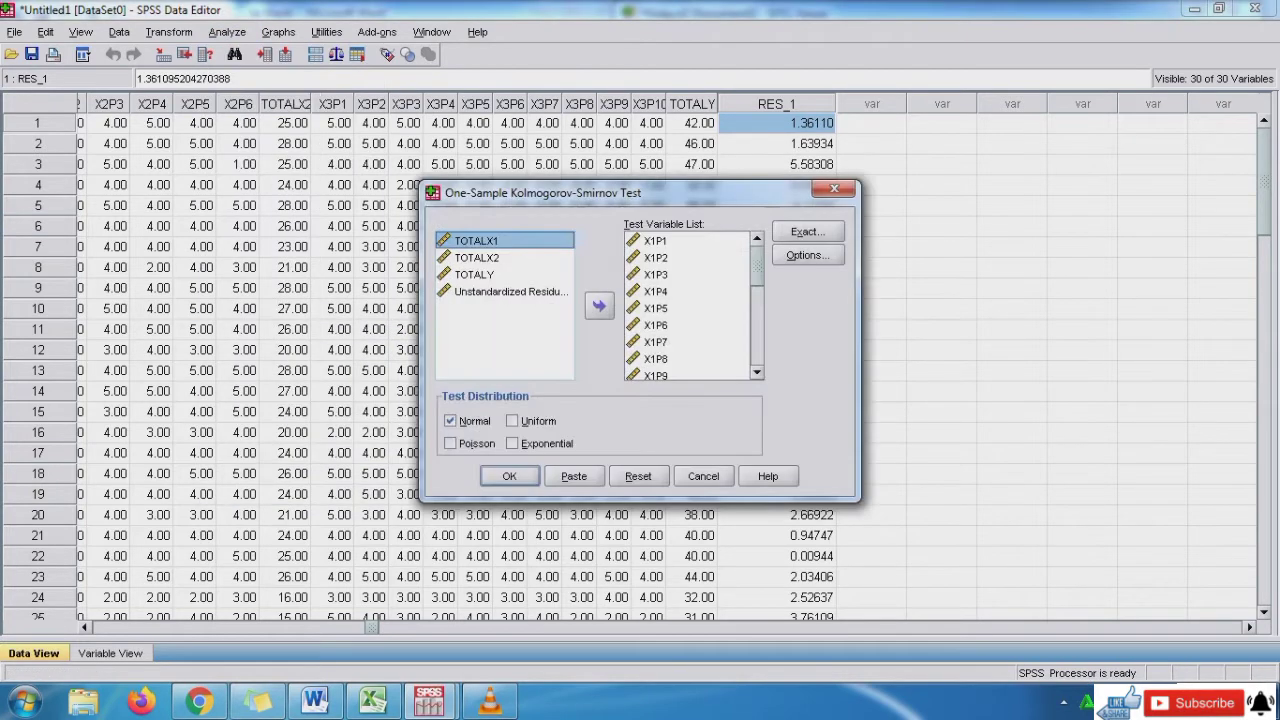
click(656, 241)
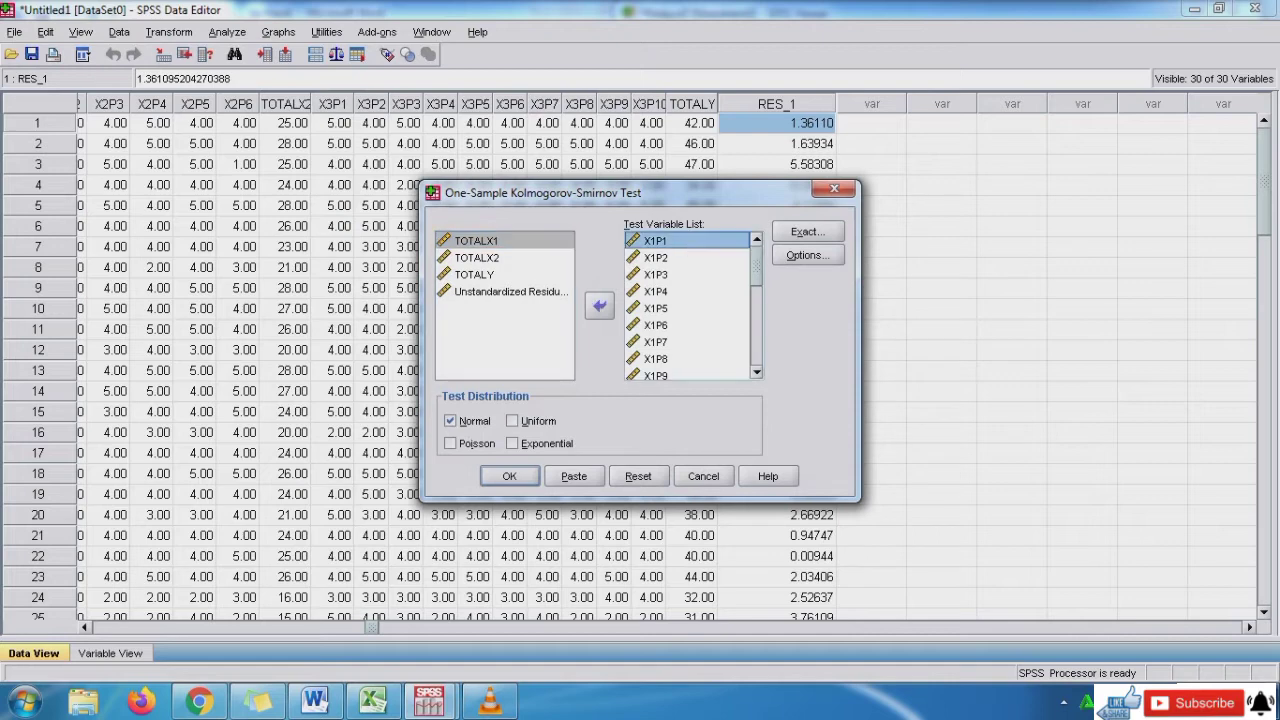
key(shift+Down)
key(shift+Down)
key(shift+Down)
key(shift+Down)
key(shift+Down)
key(shift+Down)
key(shift+Down)
key(shift+Down)
key(shift+Down)
key(shift+Down)
key(shift+Down)
key(shift+Down)
key(shift+Down)
key(shift+Down)
key(shift+Down)
key(shift+Down)
key(shift+Down)
key(shift+Down)
key(shift+Down)
key(shift+Down)
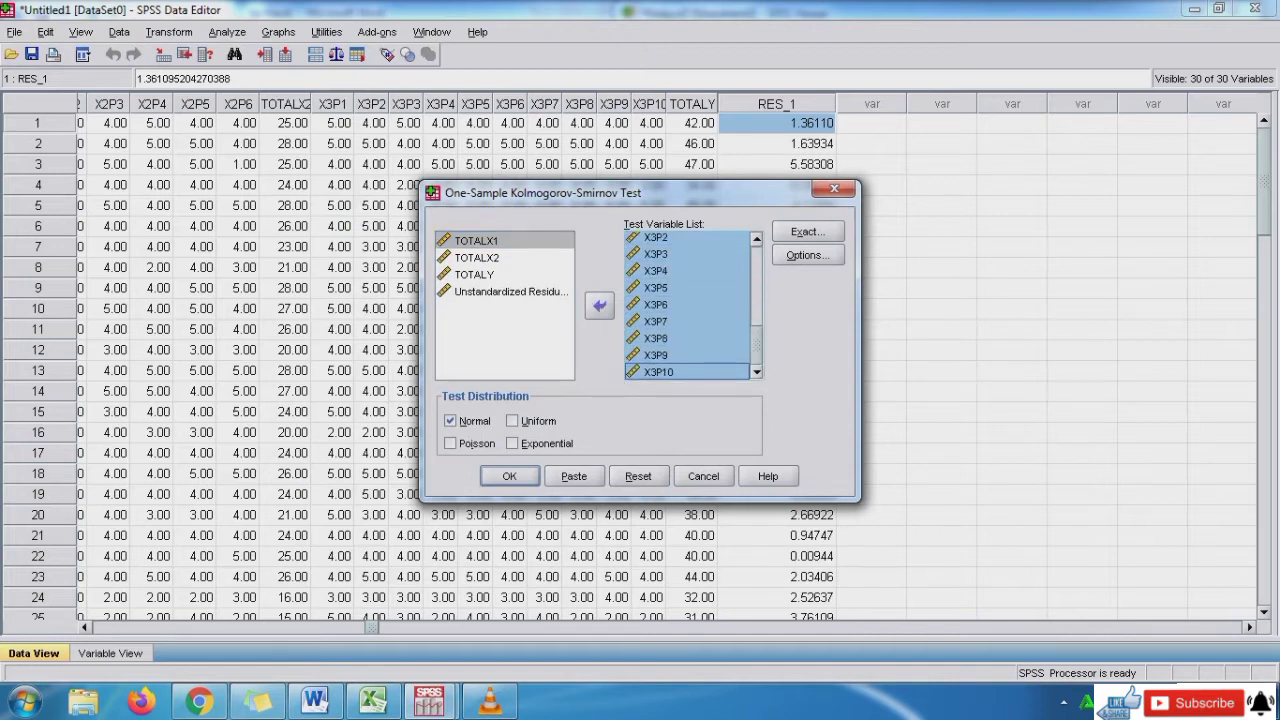
click(600, 306)
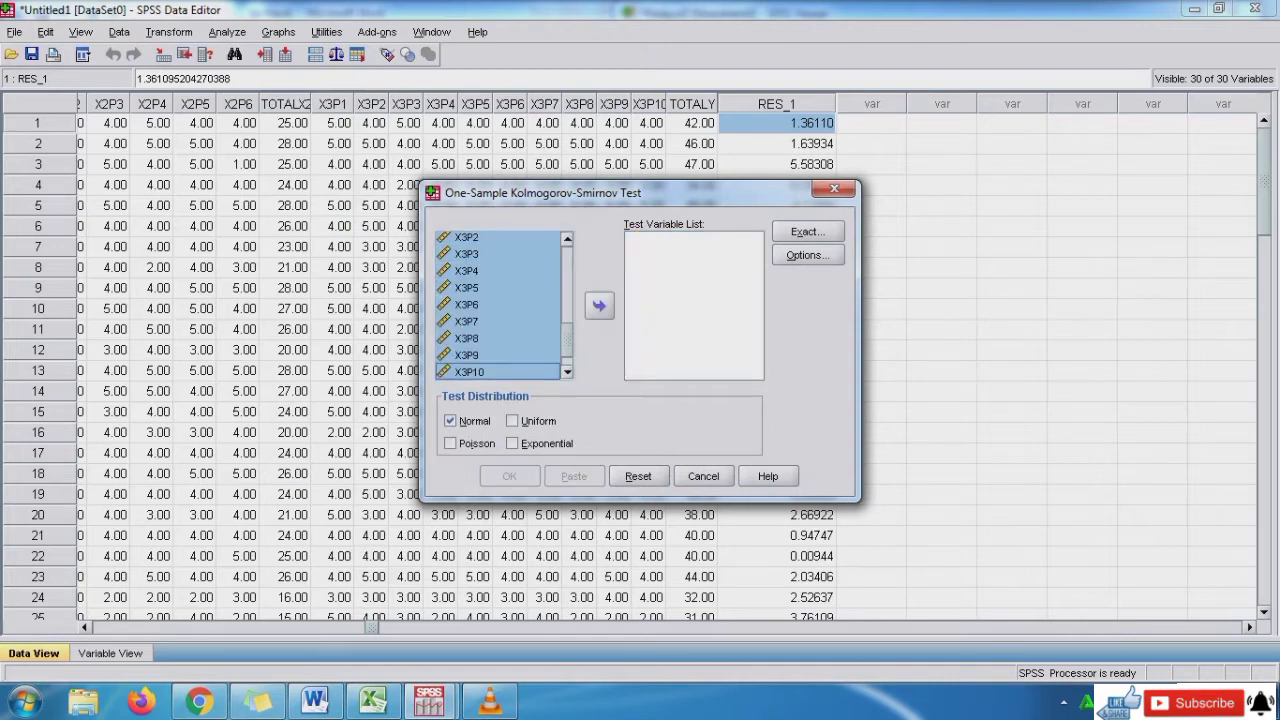
- Add Unstandardized Residual as the only test variable and run the Kolmogorov-Smirnov test with the Normal distribution
scroll(504, 306, down, 1)
click(504, 372)
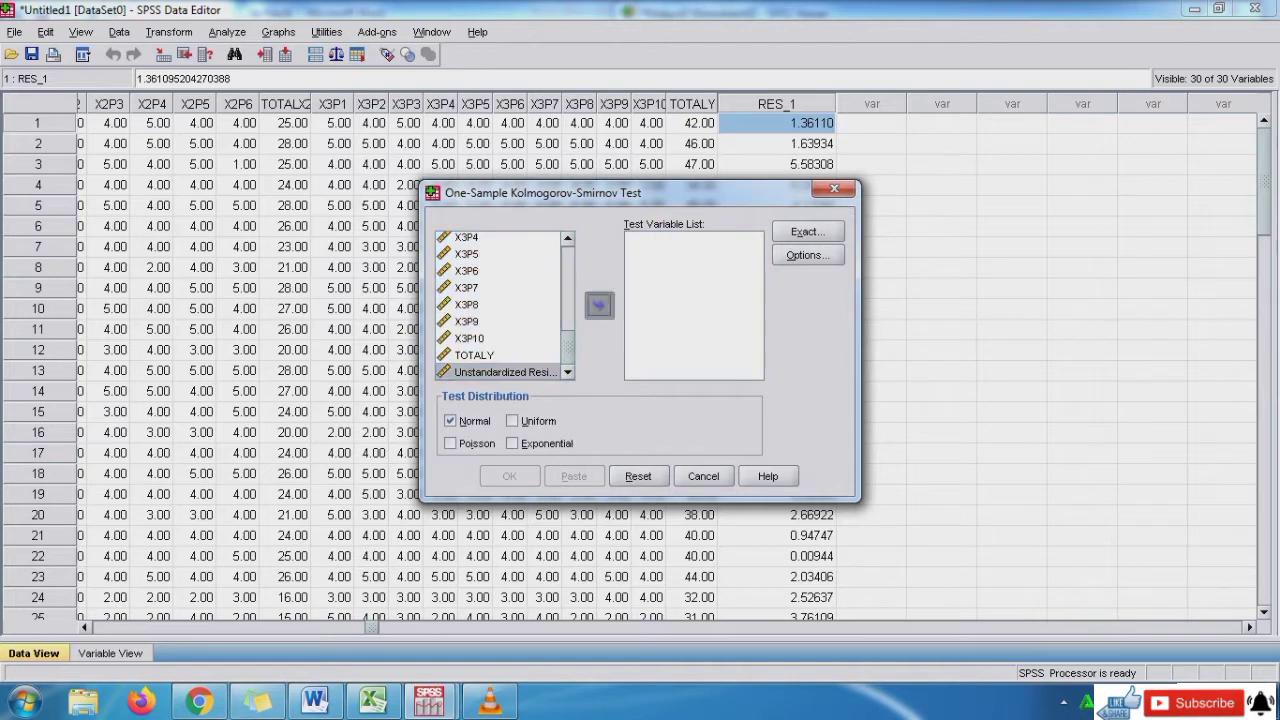
click(599, 306)
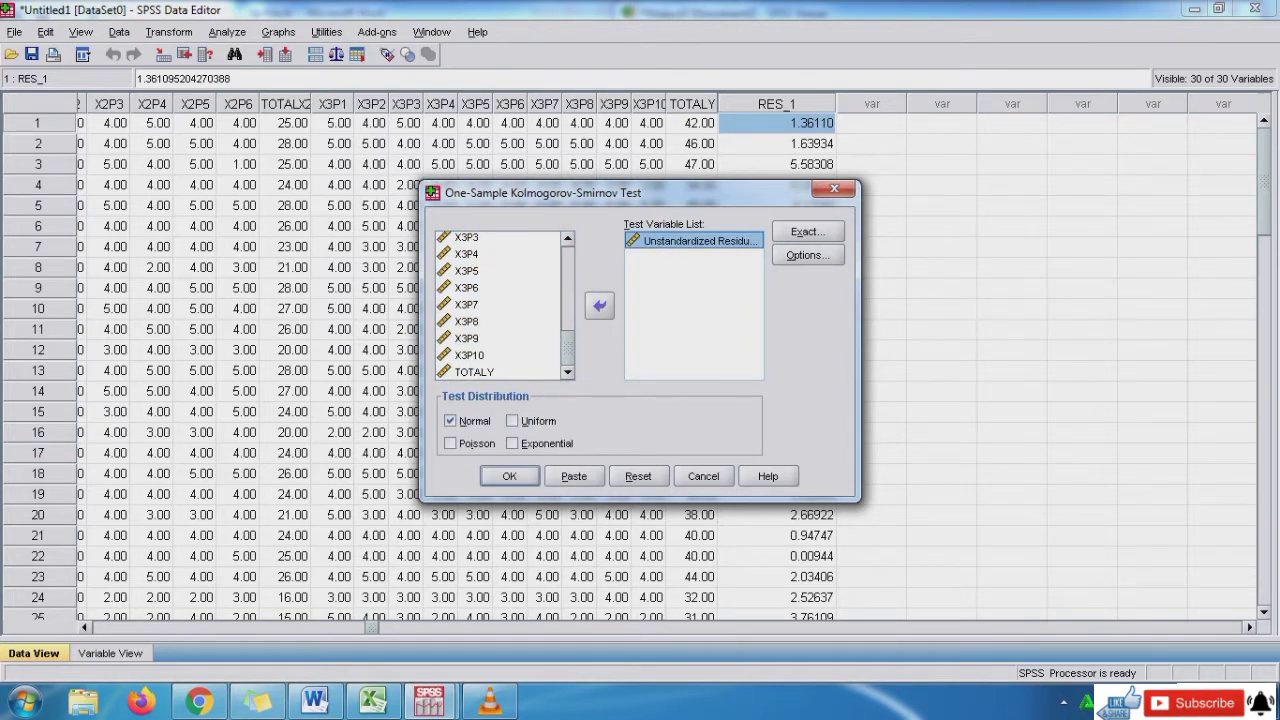
click(509, 476)
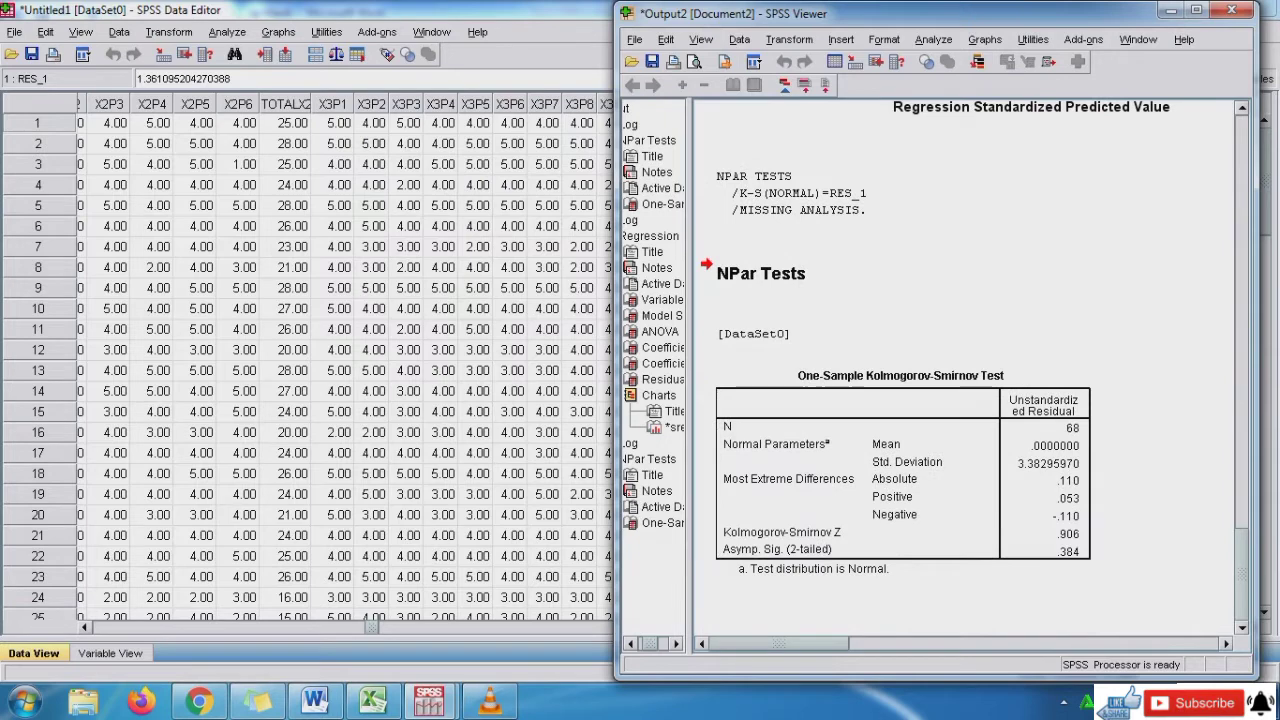
- Switch to Word and add the line "Diperoleh nilai sig 0,384 > 0,05 atau data berdistribusi normal" below the residual normality criterion
click(790, 480)
click(314, 702)
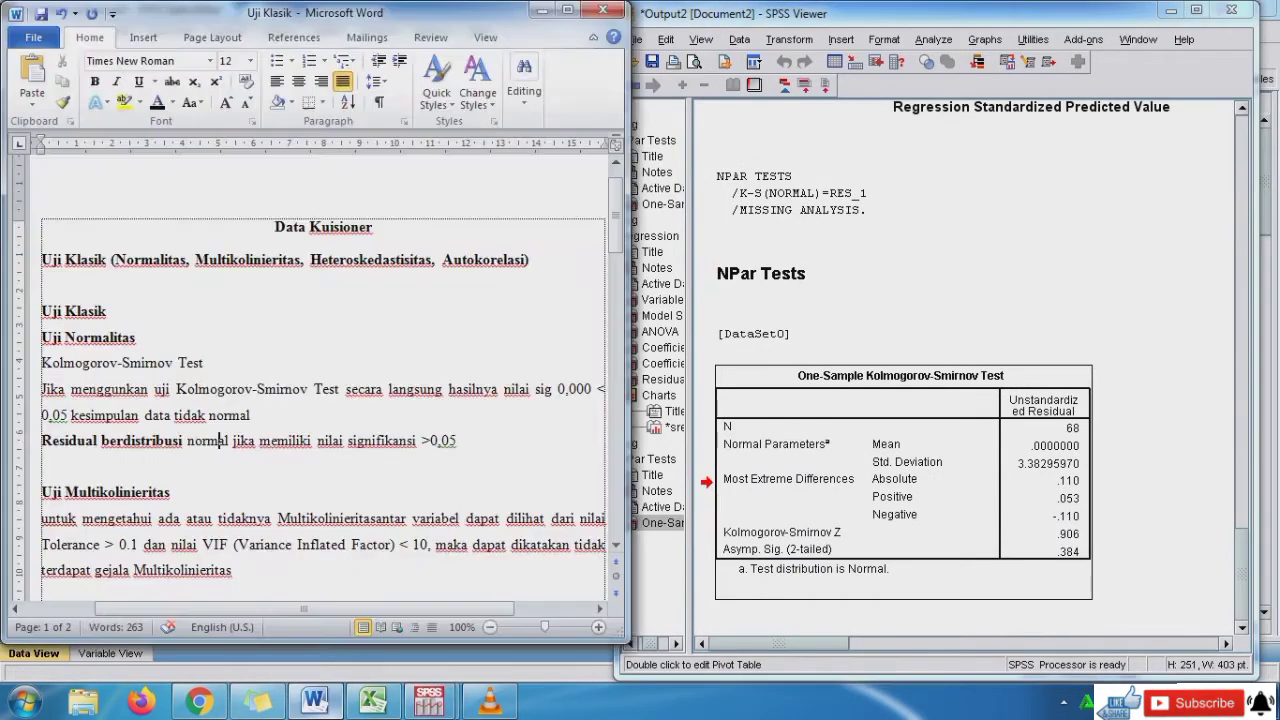
key(ctrl+b)
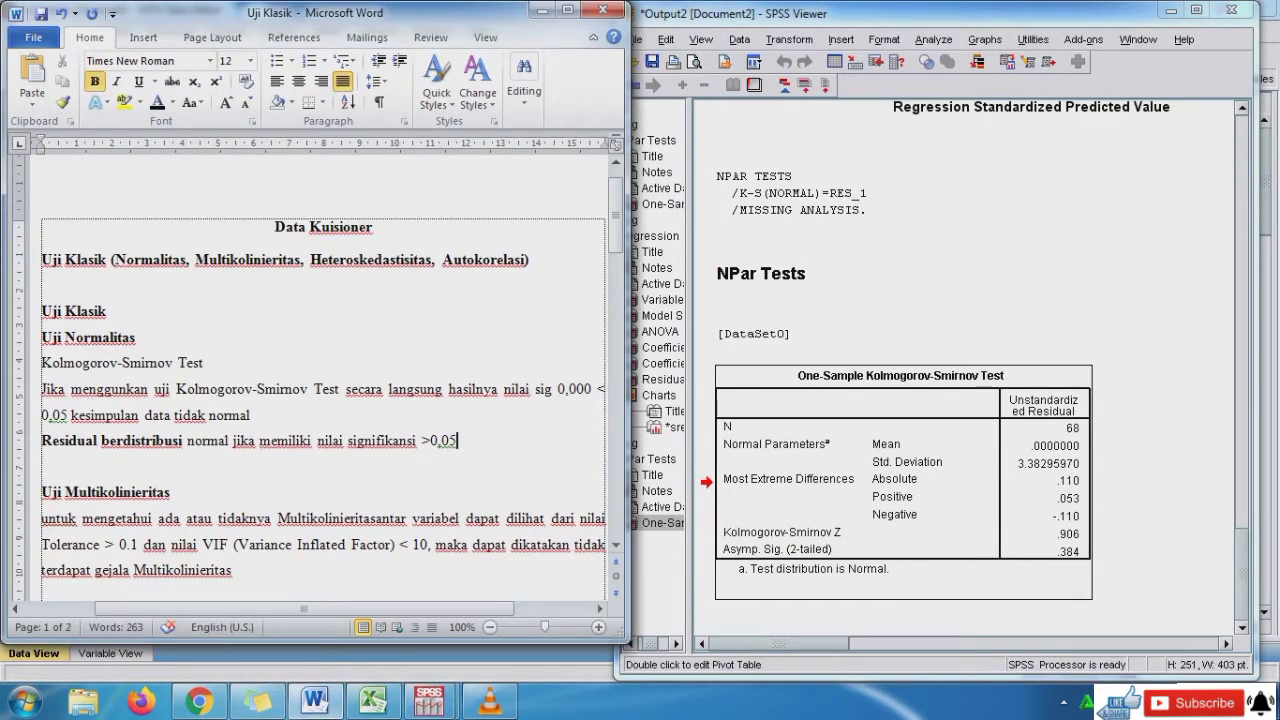
key(ctrl+b)
key(Return)
text(dip)
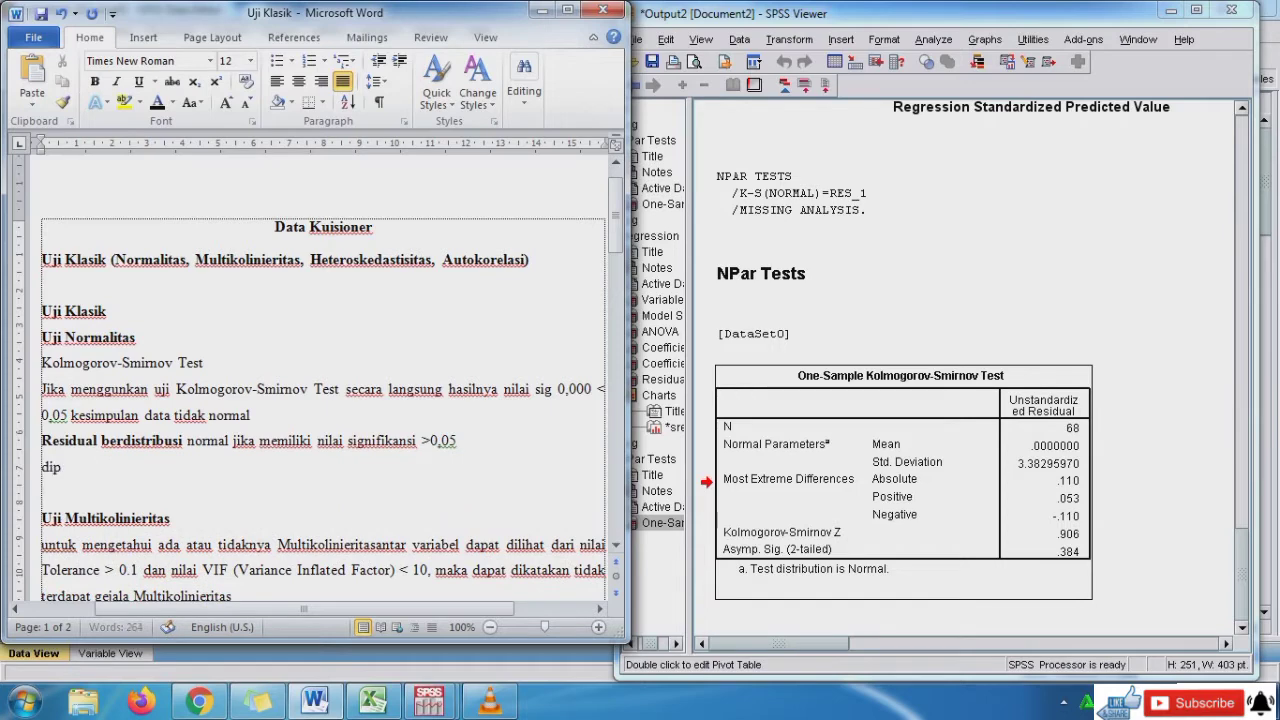
text(eroleh nilai)
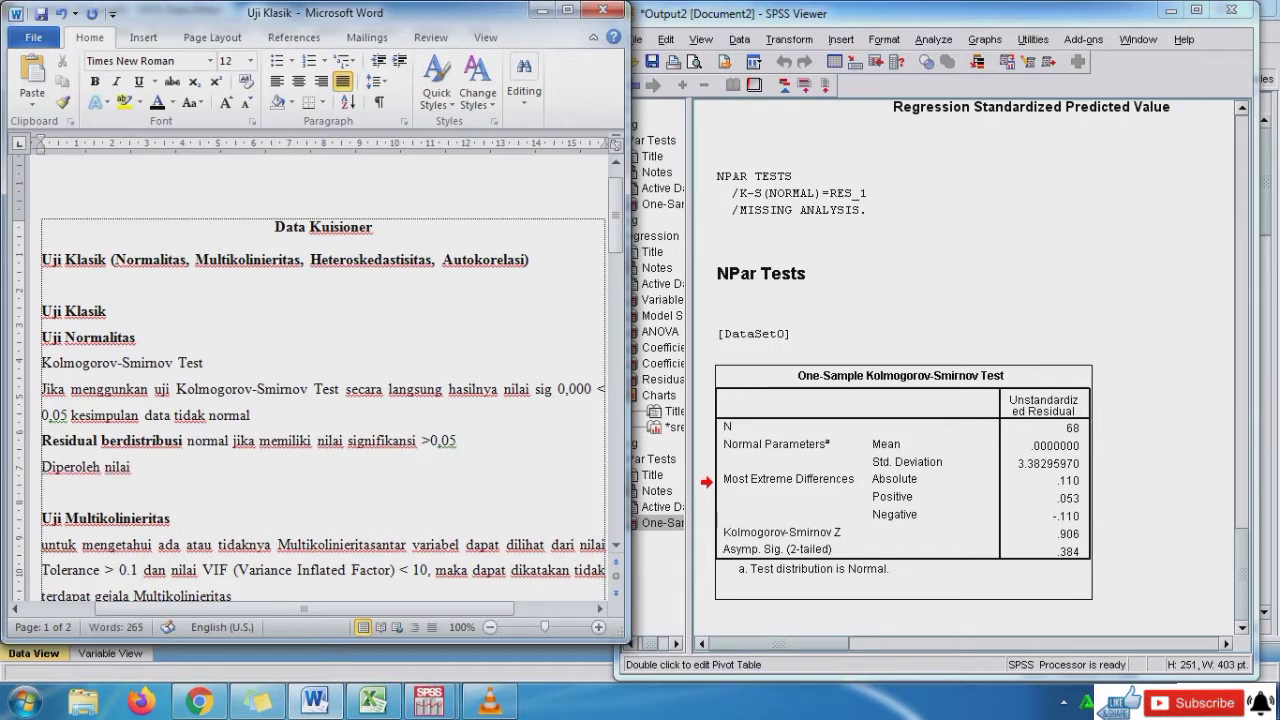
text( sig 0,384 > 0)
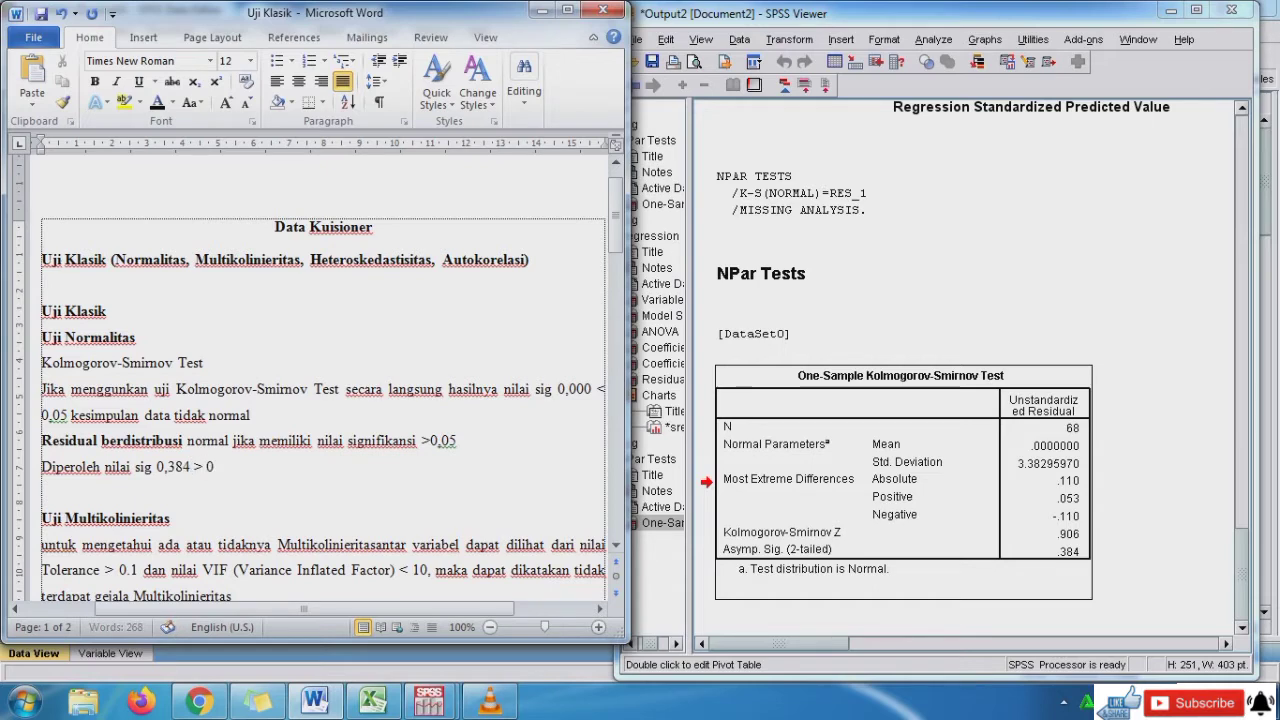
text(,05 atau )
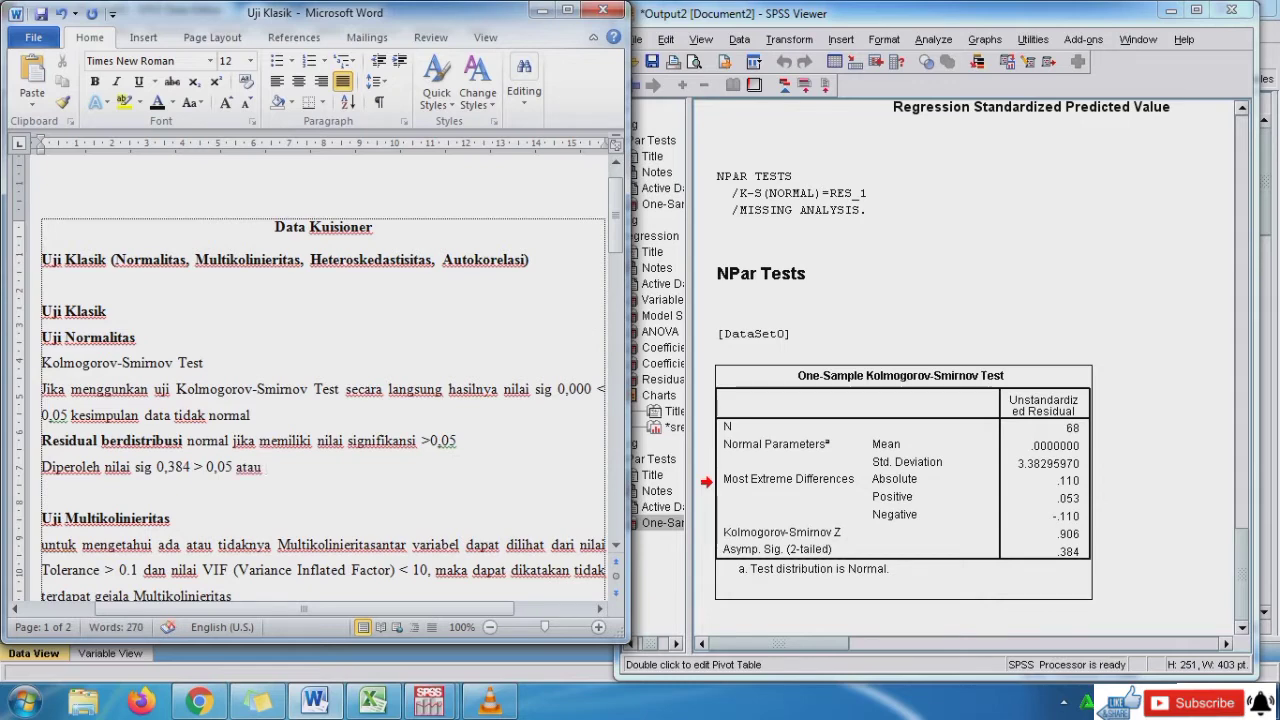
text(data berdistribusi)
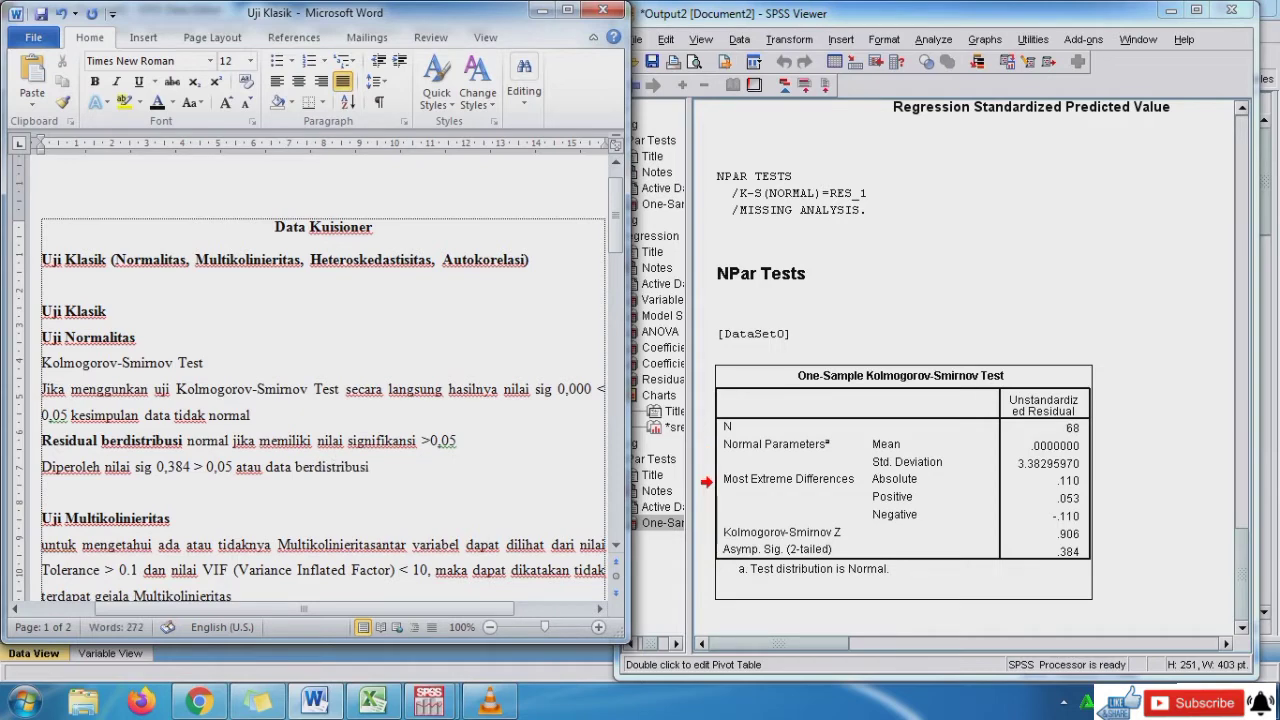
text( normal)
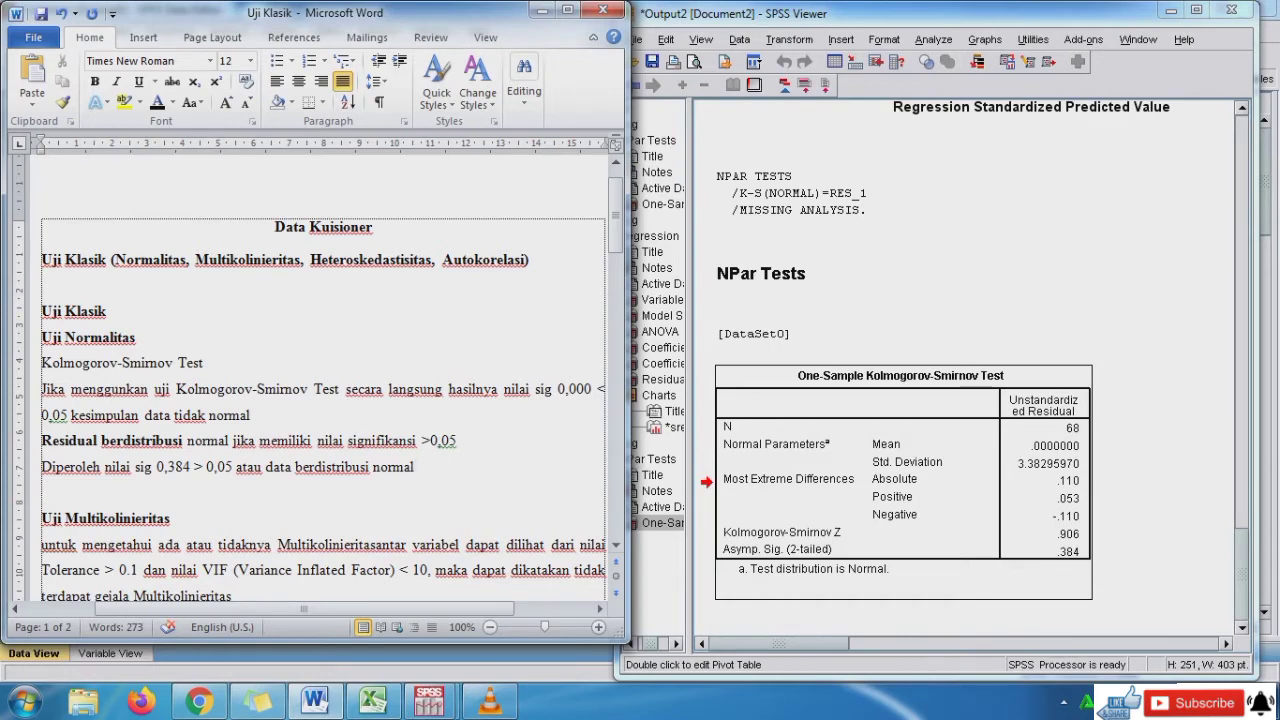
- Make the whole "Diperoleh nilai sig" result line bold
drag(416, 468, 43, 472)
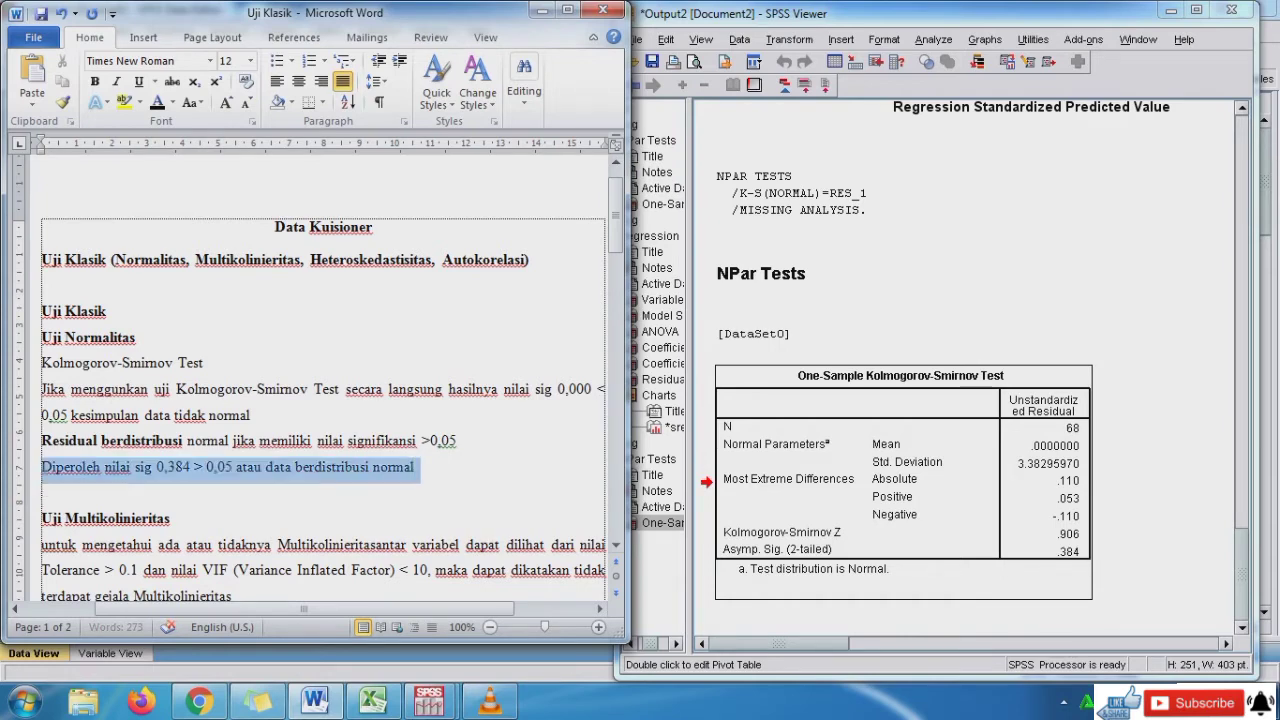
key(ctrl+b)
click(44, 492)
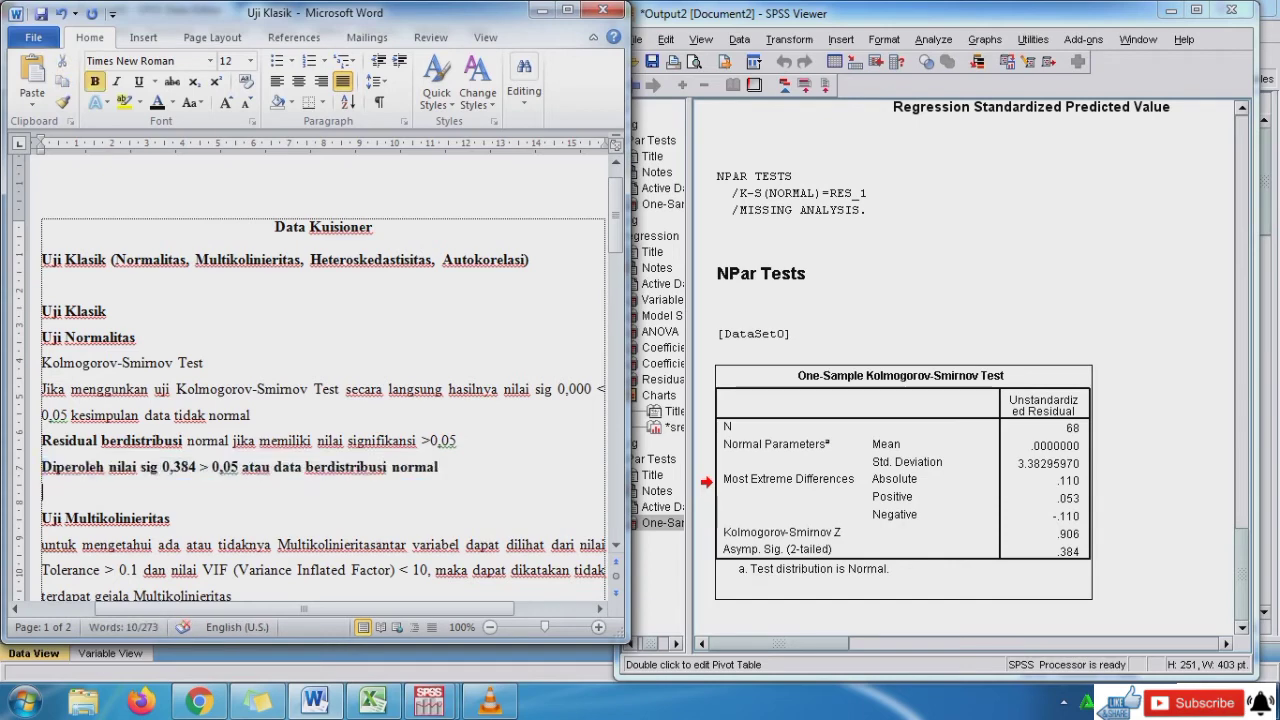
- Return to the SPSS Data Editor, reopen Linear Regression and turn off saving of unstandardized residuals
drag(616, 222, 616, 280)
click(960, 306)
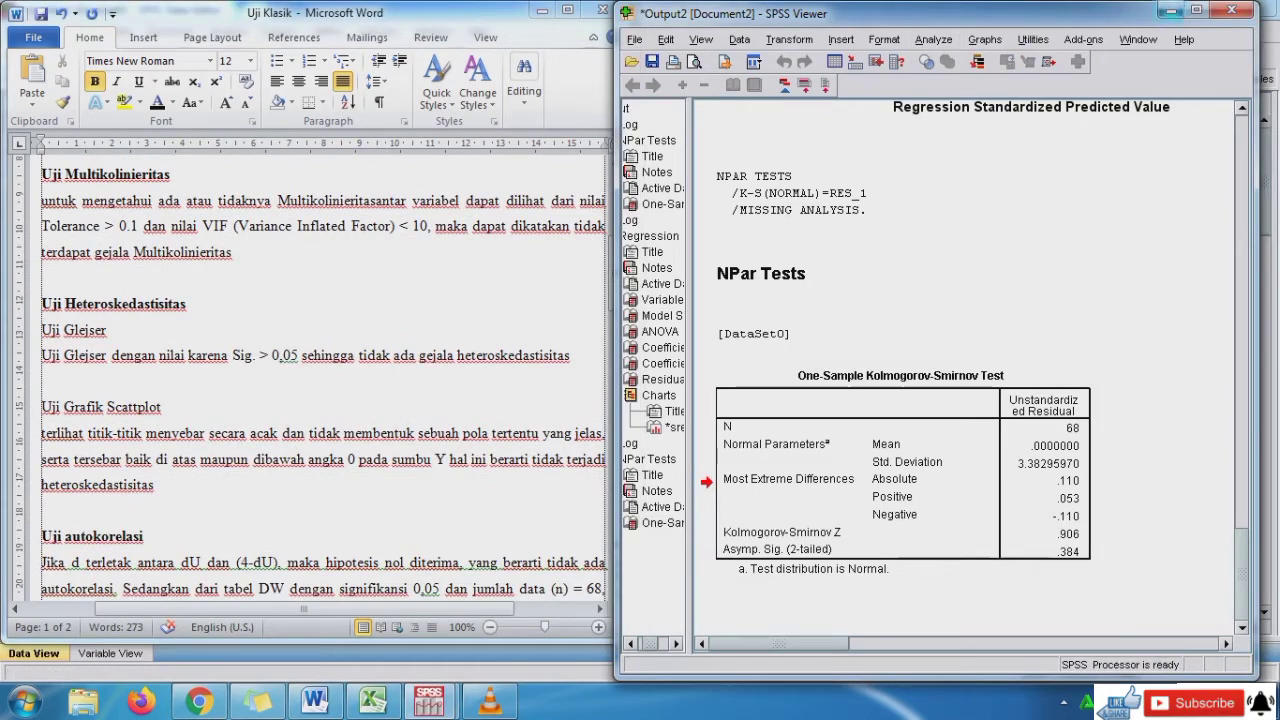
click(1171, 11)
click(777, 268)
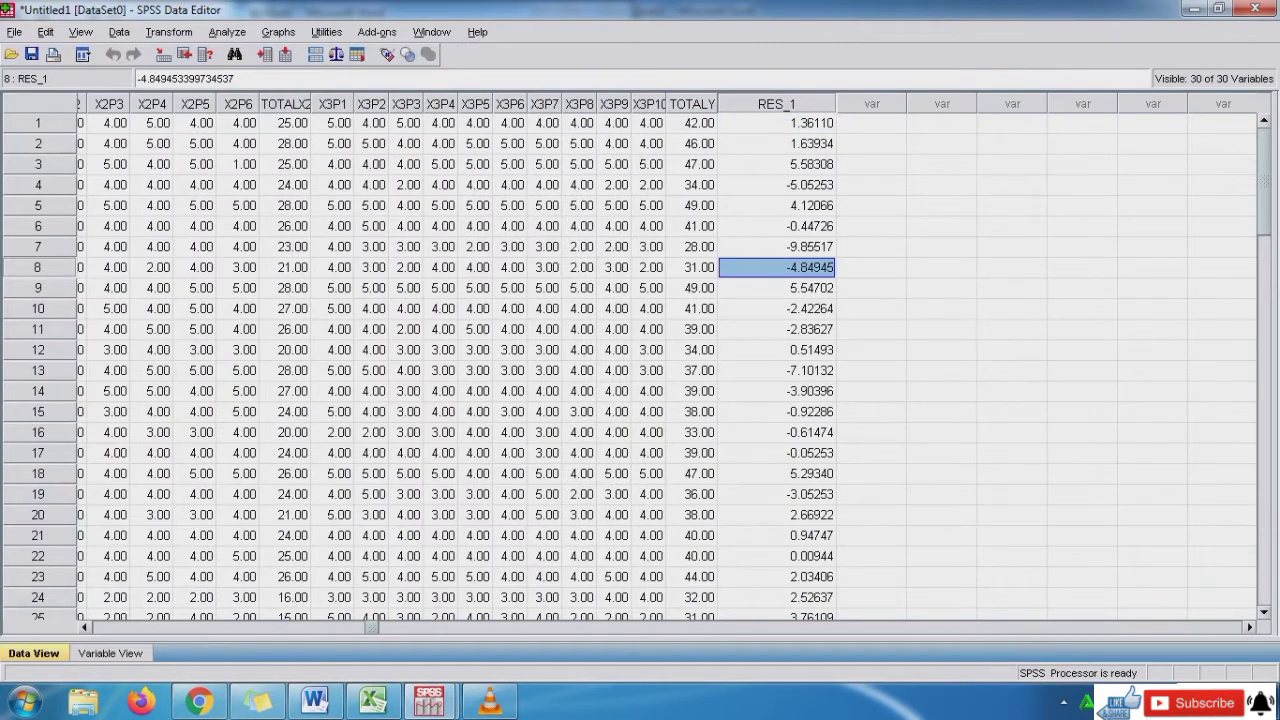
click(227, 32)
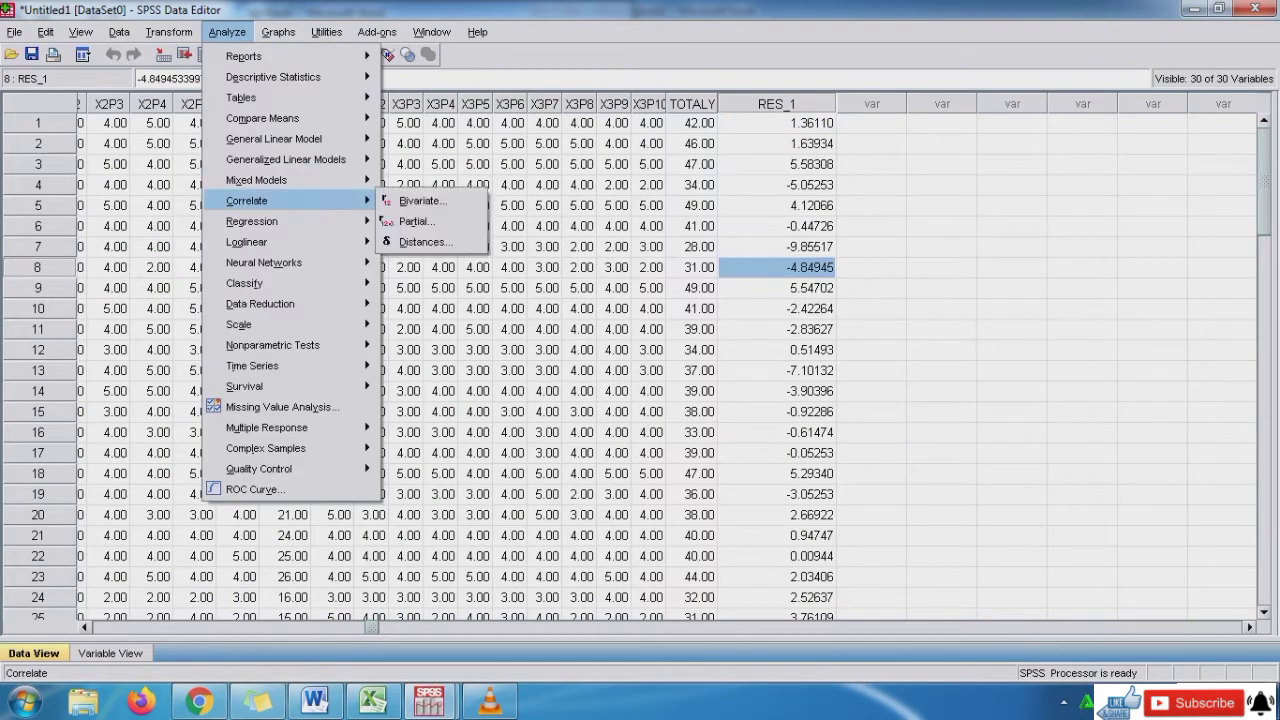
mouse_move(246, 200)
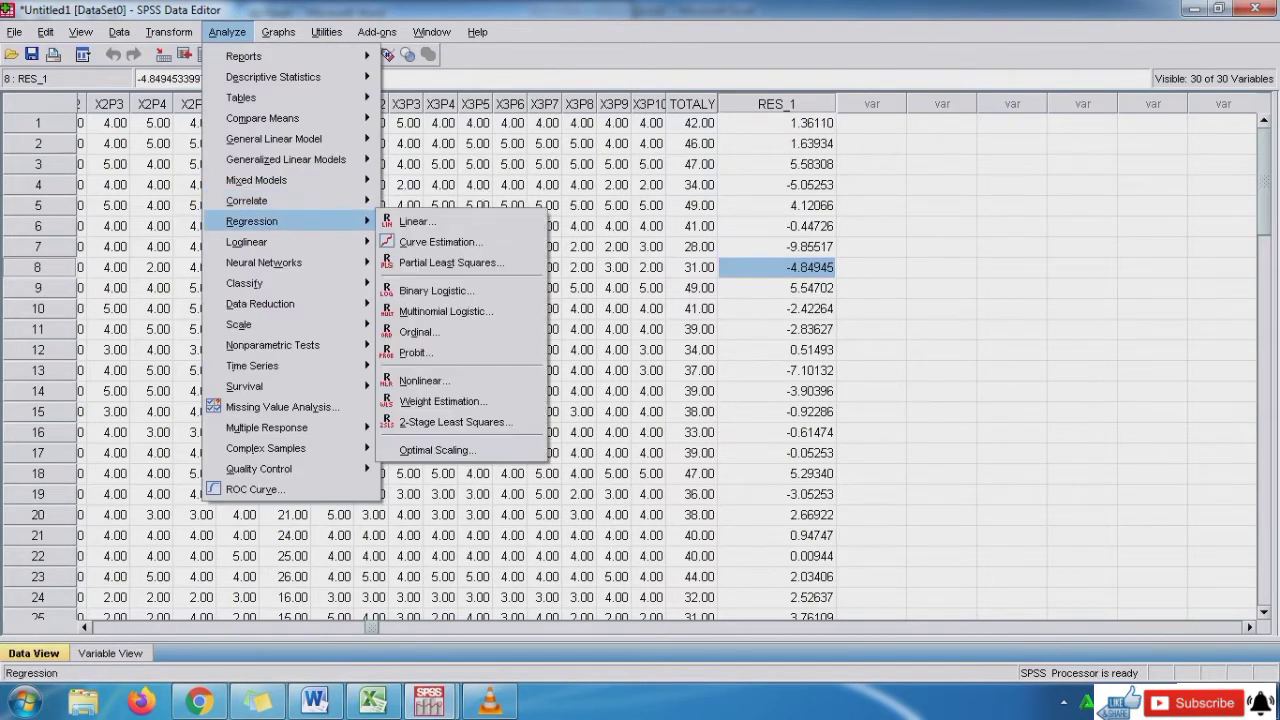
click(425, 222)
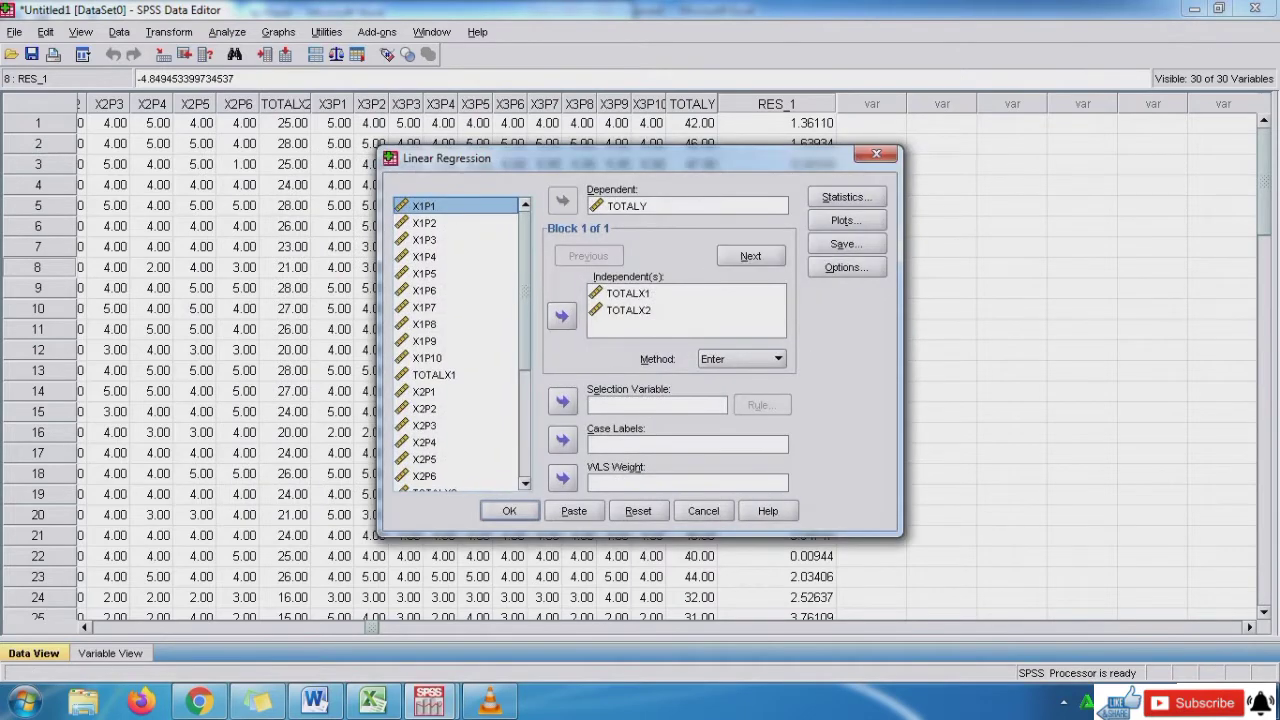
click(846, 244)
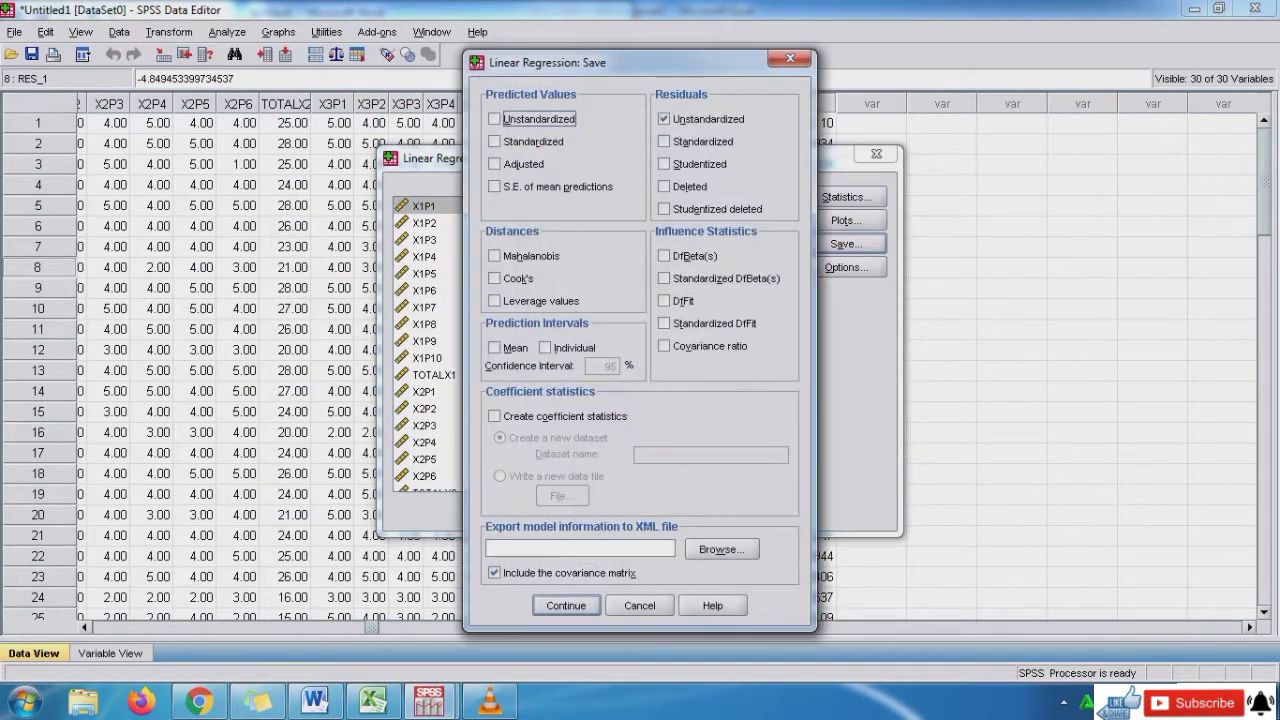
click(664, 119)
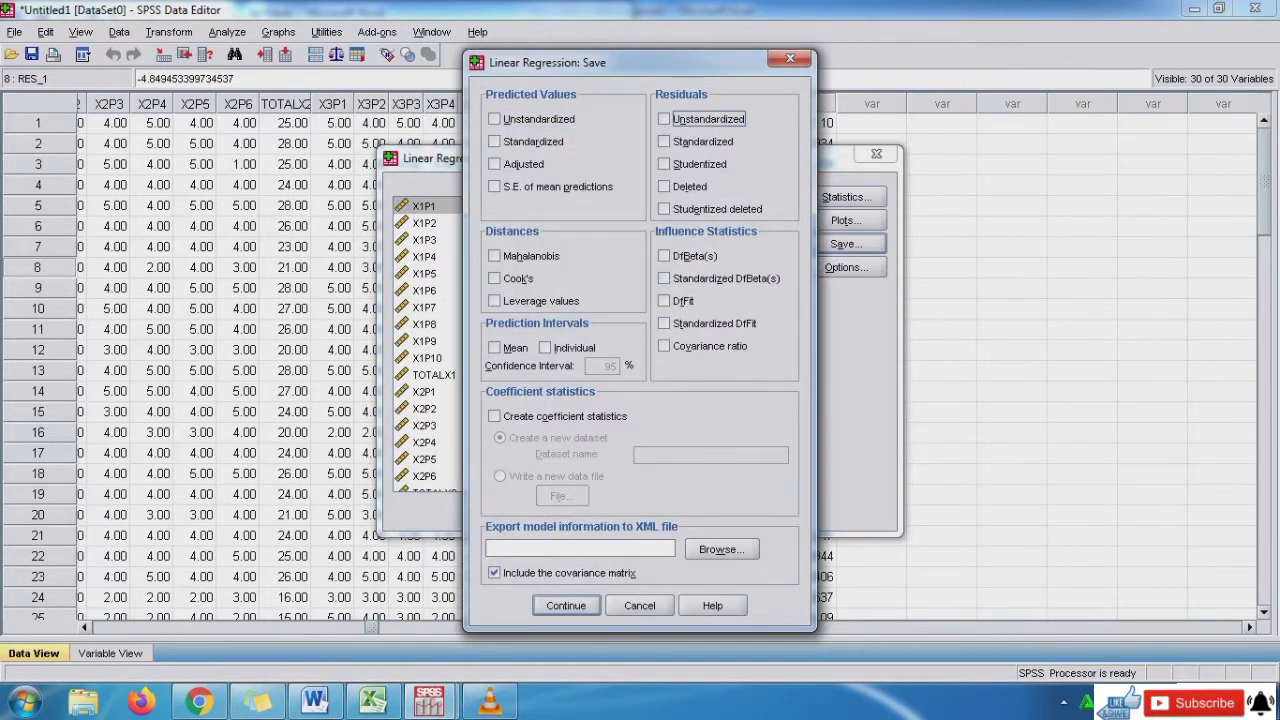
key(Return)
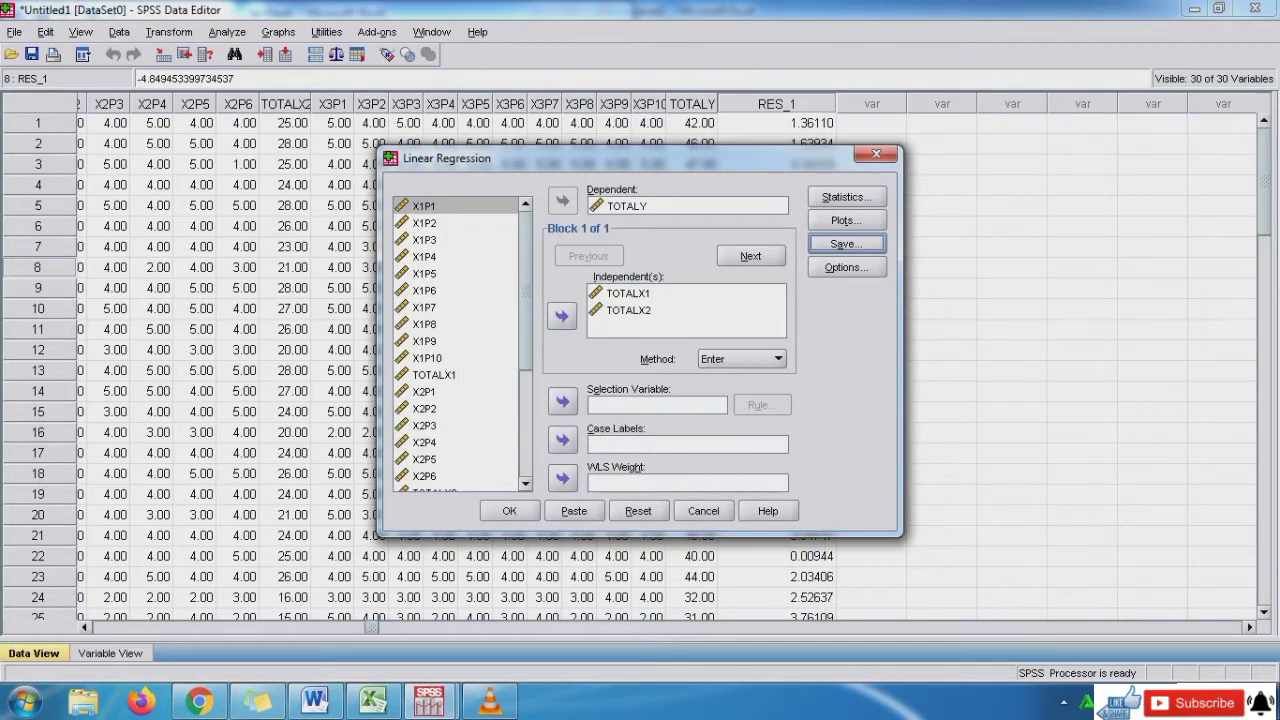
- In the regression statistics, enable Collinearity diagnostics and turn off Durbin-Watson
click(847, 197)
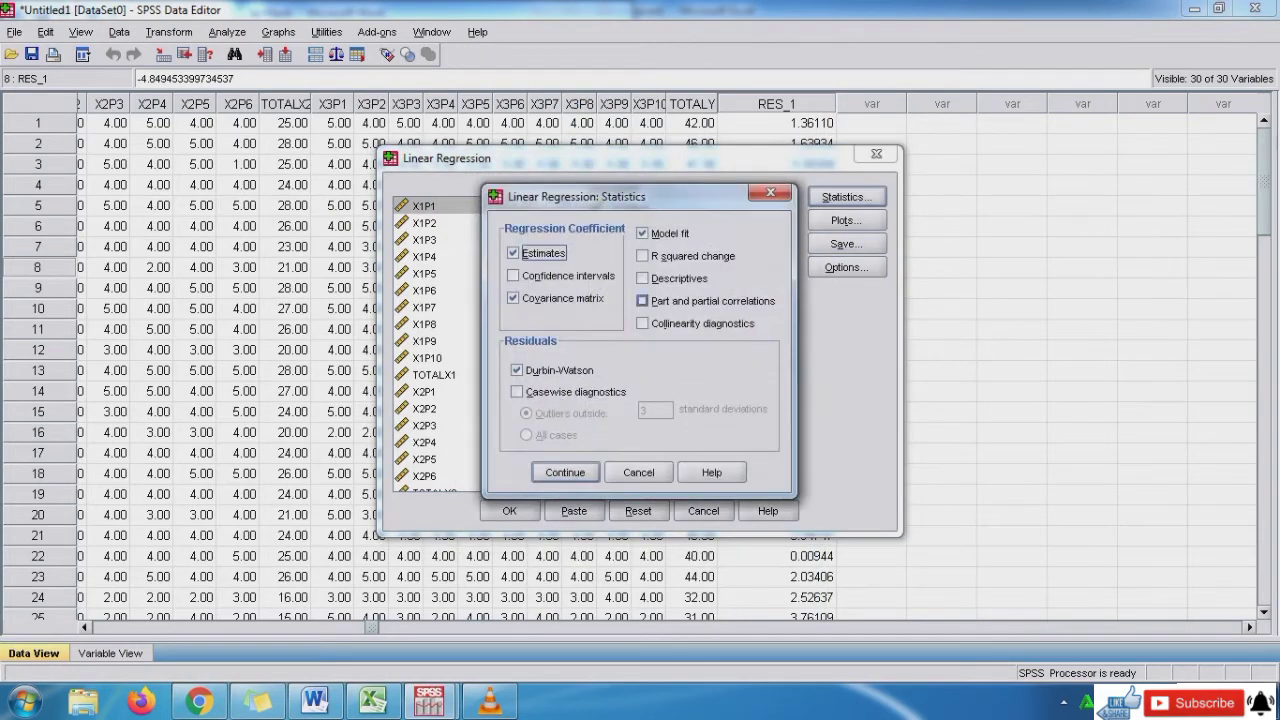
click(642, 323)
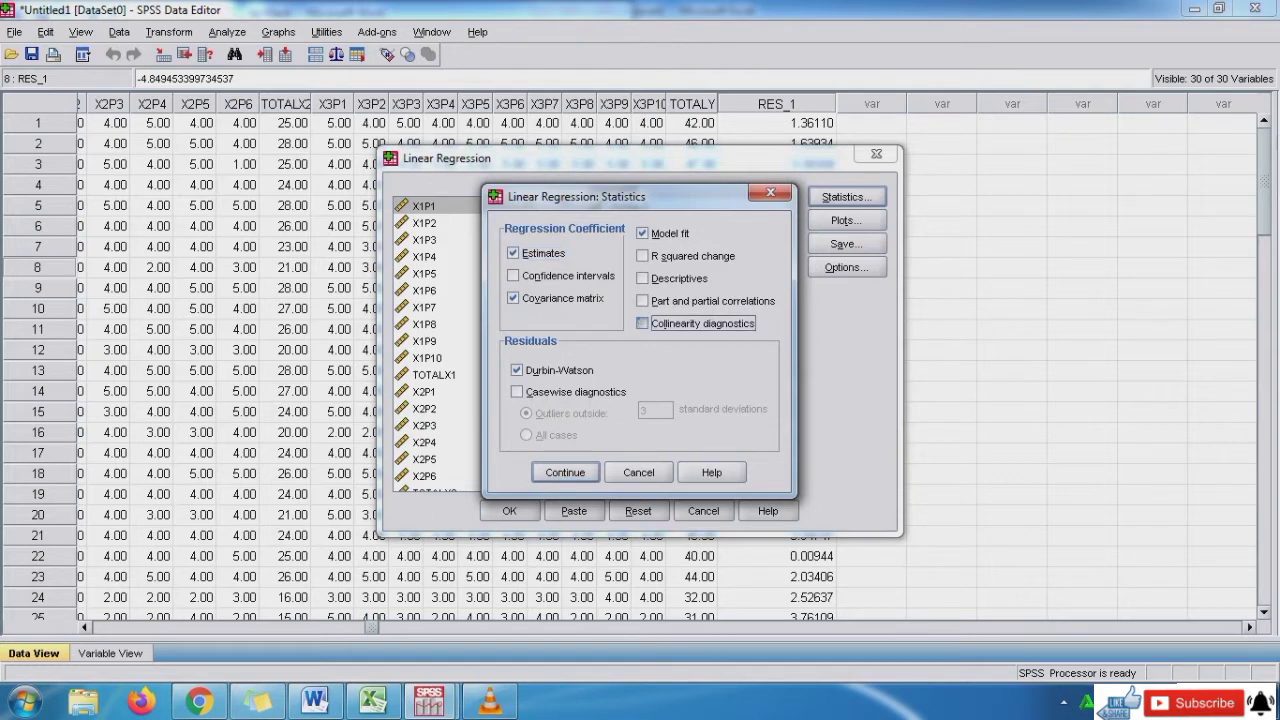
click(517, 370)
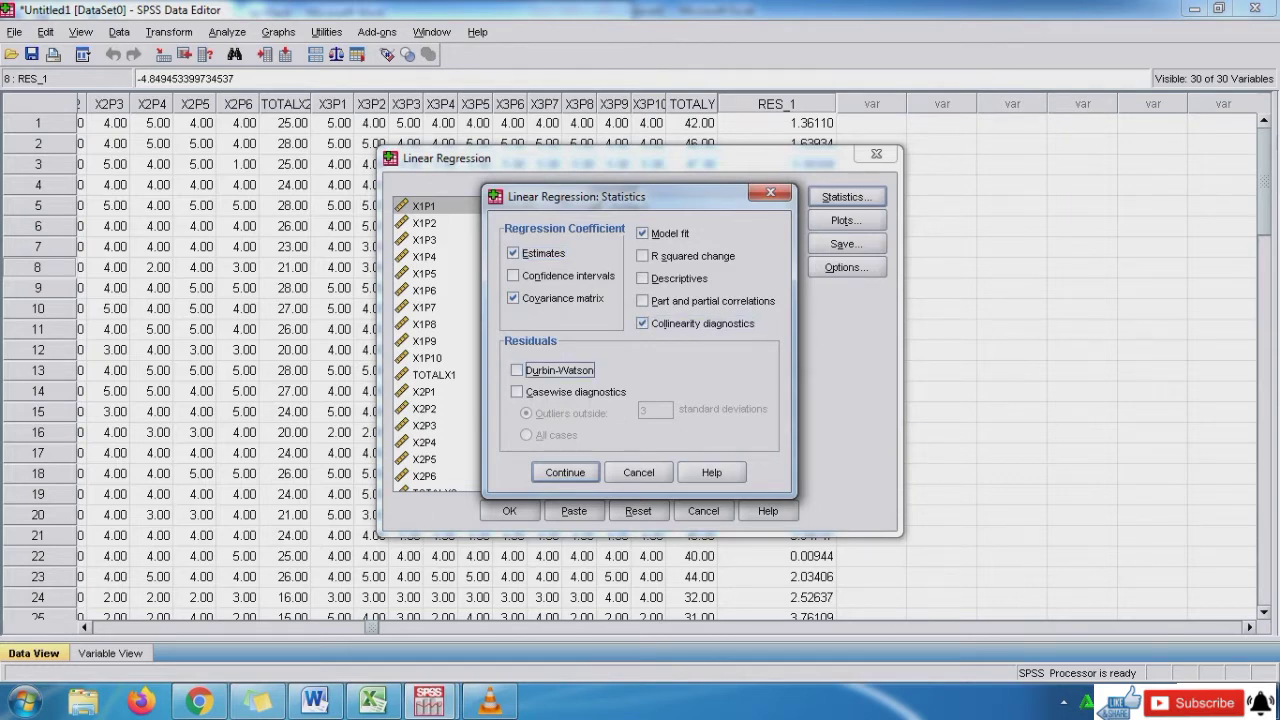
click(565, 472)
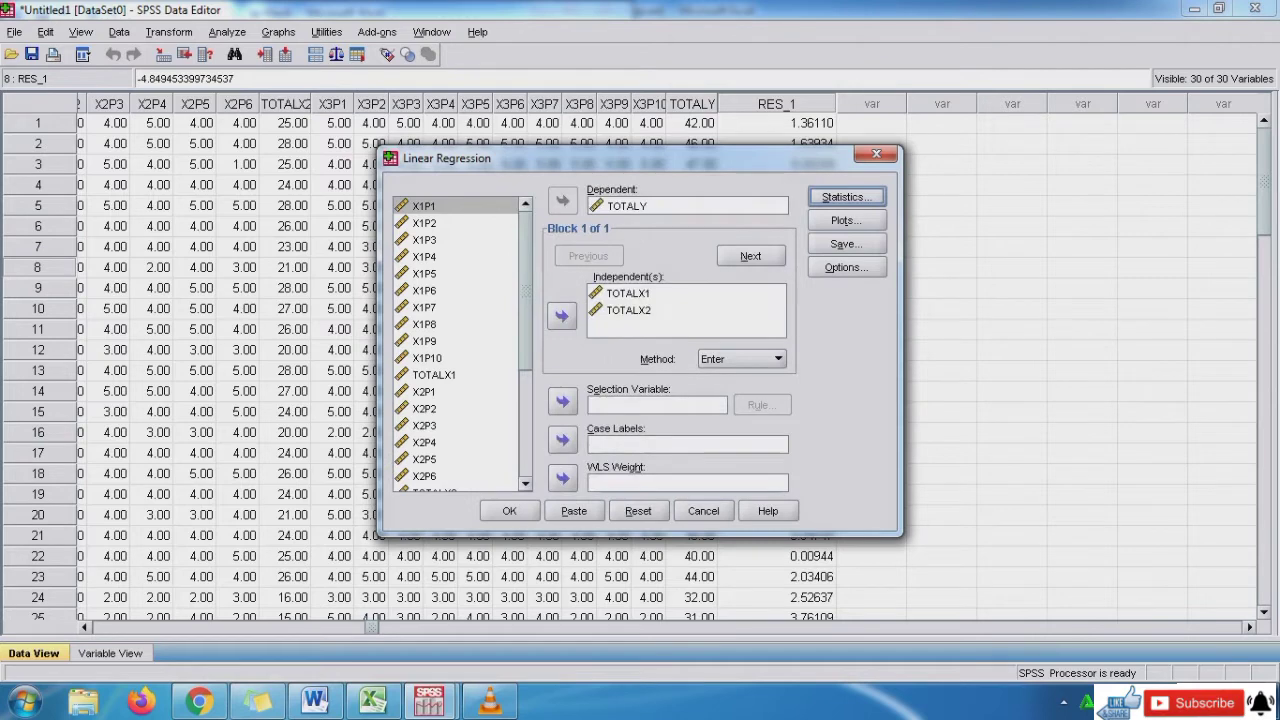
- Run the linear regression and bring up its Coefficients table with the collinearity statistics in the output viewer
click(509, 510)
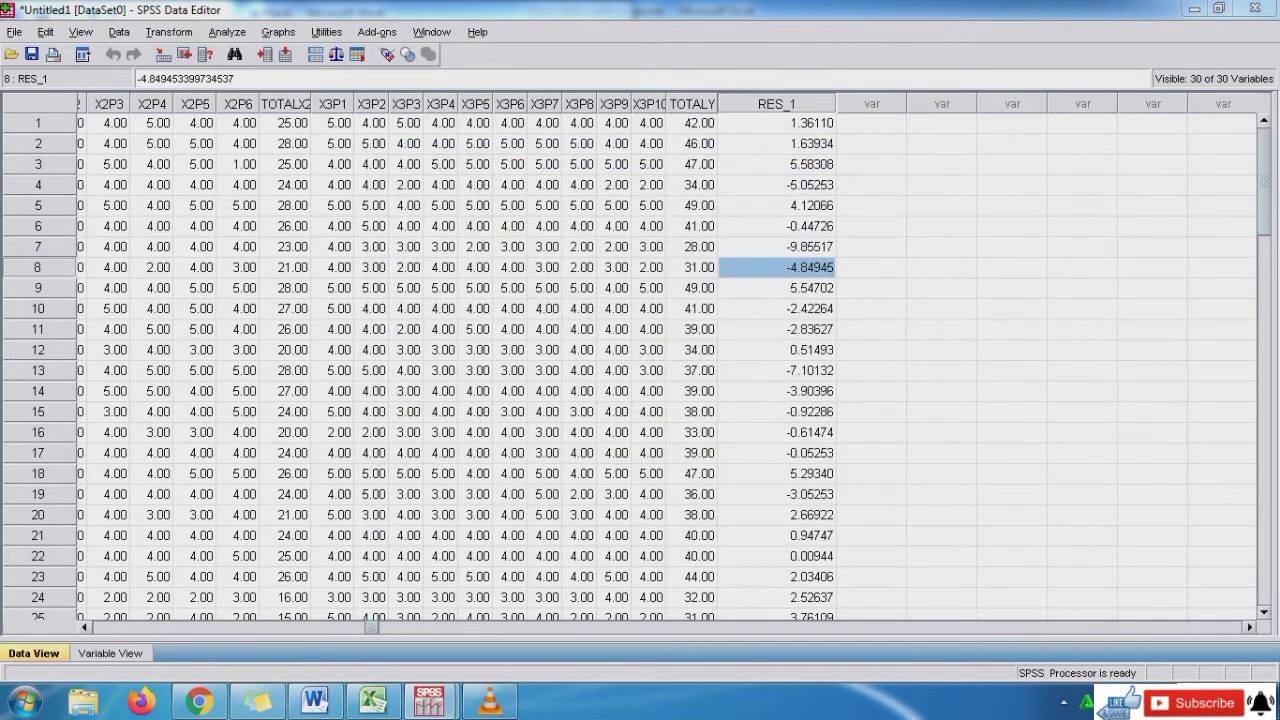
mouse_move(429, 700)
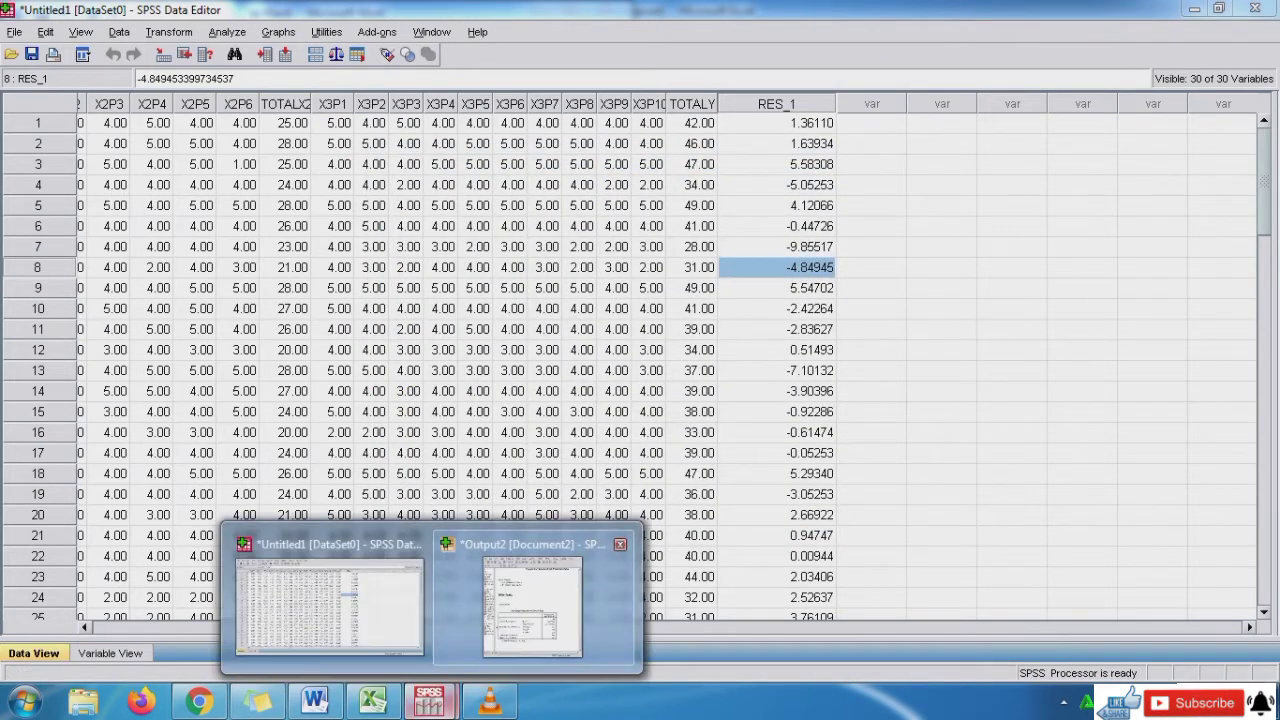
click(584, 595)
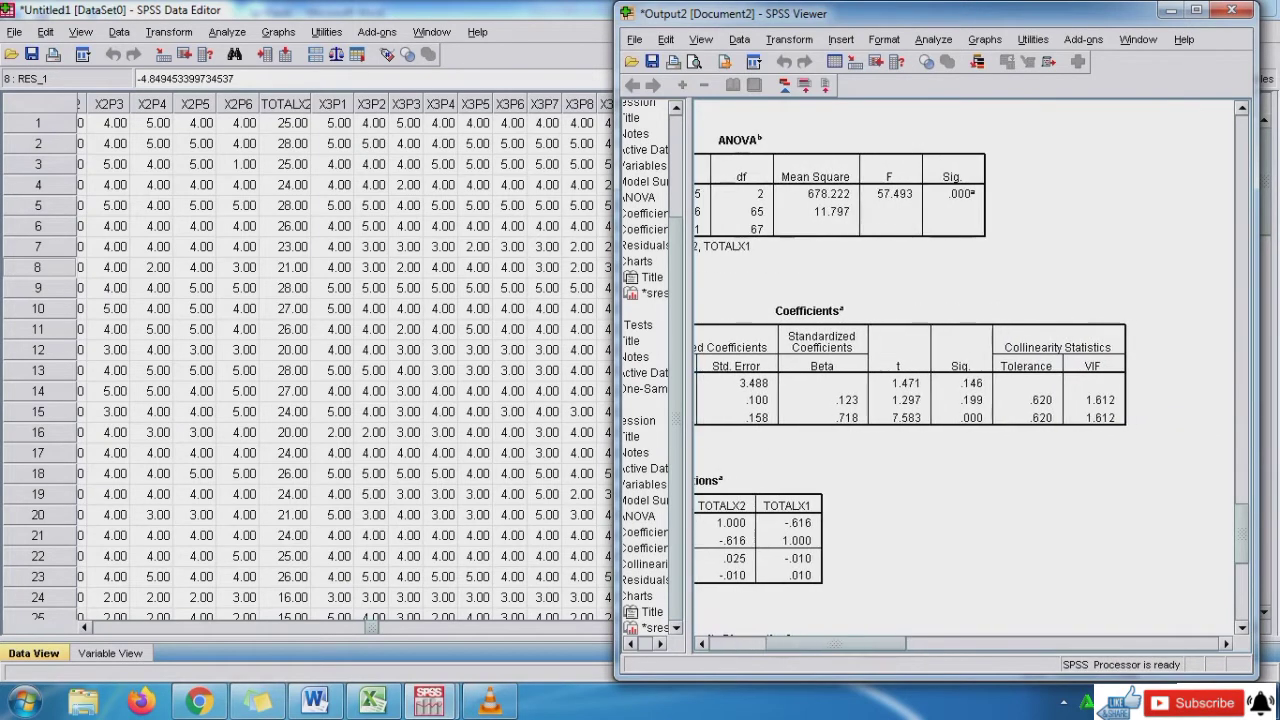
- Switch to Word and add a "Hasil" line directly below the Uji Multikolinieritas criterion paragraph
click(314, 700)
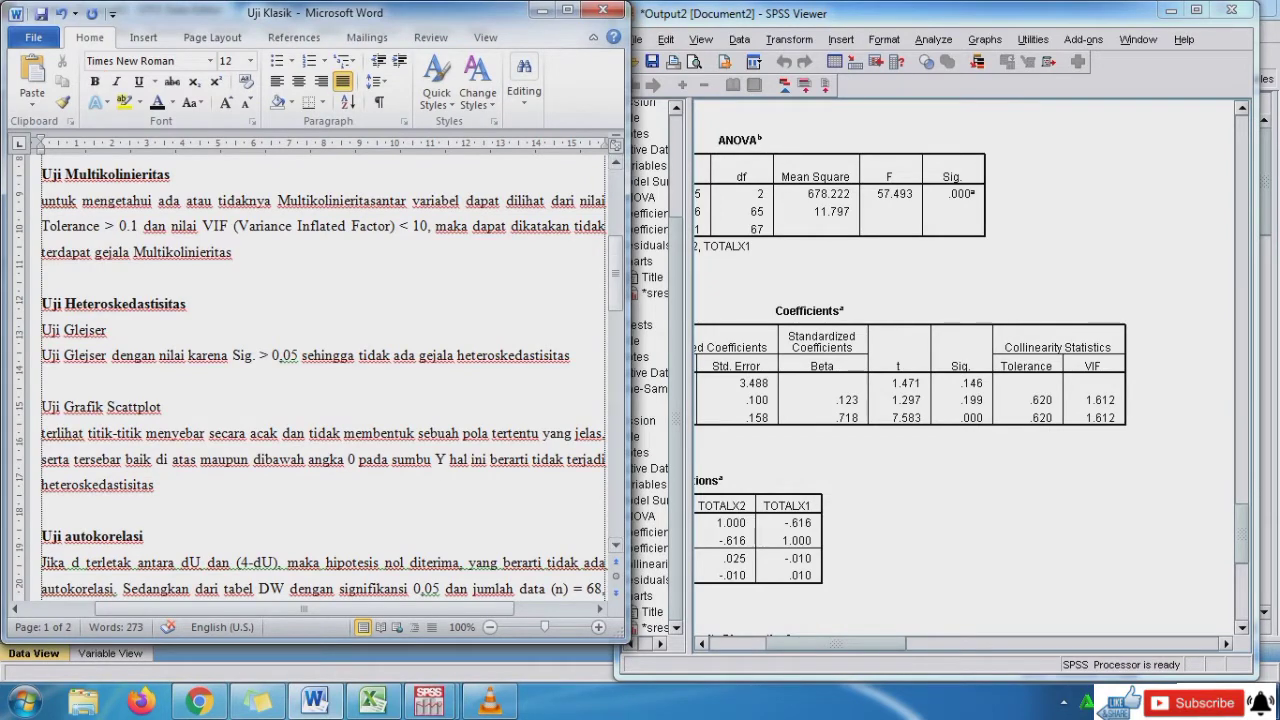
key(Up)
key(Right)
key(Right)
key(Right)
key(Right)
key(Right)
key(Right)
key(Right)
key(Right)
key(Right)
key(Right)
key(Right)
key(Right)
key(Right)
key(Right)
key(Right)
key(Right)
key(Right)
key(Right)
key(Right)
key(Right)
key(Right)
key(Right)
key(Right)
key(Right)
key(Right)
key(Right)
key(Right)
key(Right)
key(Right)
key(Right)
key(Right)
key(Right)
key(Right)
key(Right)
key(Right)
key(Right)
key(Right)
key(Right)
key(Right)
key(Right)
key(Right)
key(Right)
key(Right)
key(Right)
key(Right)
key(Right)
key(Right)
key(Right)
key(Right)
key(Right)
key(Right)
key(Right)
key(Right)
key(Right)
key(Right)
key(Right)
key(Right)
key(Right)
key(Right)
key(Right)
key(Right)
key(Right)
key(Right)
key(Right)
key(Right)
key(Right)
key(Right)
key(Right)
key(Right)
key(Right)
key(Right)
key(Right)
key(Right)
key(Right)
key(Right)
key(Right)
key(Right)
key(Right)
key(Right)
key(Right)
key(Right)
key(Right)
key(Right)
key(Right)
key(Right)
key(Right)
key(Right)
key(Right)
key(Right)
key(Right)
key(Right)
key(Right)
key(Right)
key(Right)
key(Right)
key(Right)
key(Right)
key(Right)
key(Right)
key(Right)
key(Right)
key(Right)
key(Right)
key(Right)
key(Right)
key(Right)
key(Right)
key(Right)
key(Right)
key(Return)
text(Hasil)
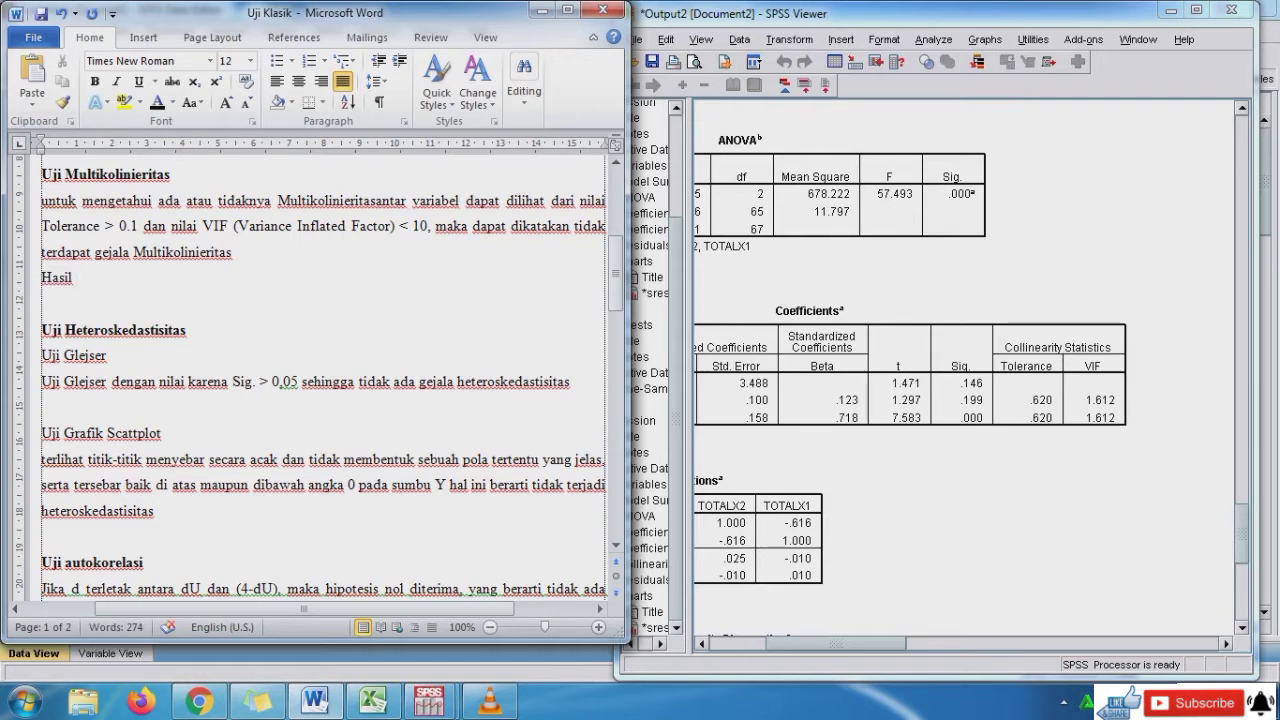
- Add a line under "Hasil" reading "X1 = toleransi (0,620 < 0,1)"
key(Return)
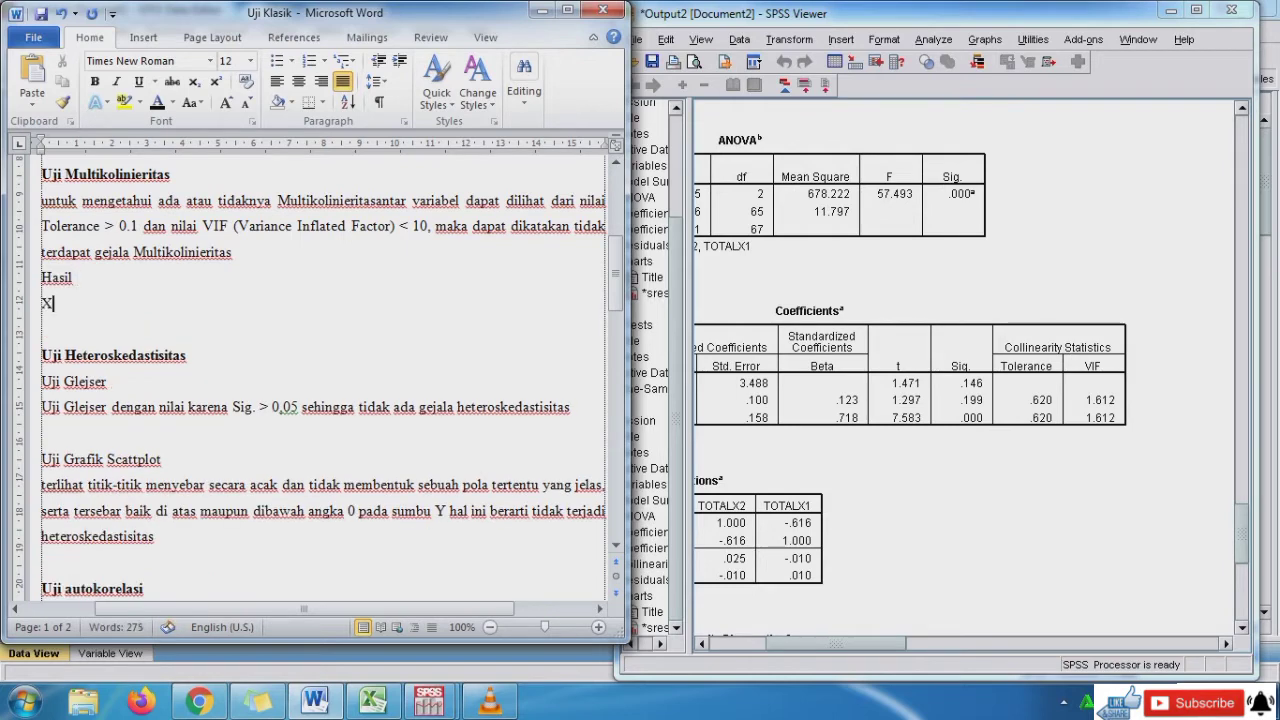
text(X1 = toleransi (0,)
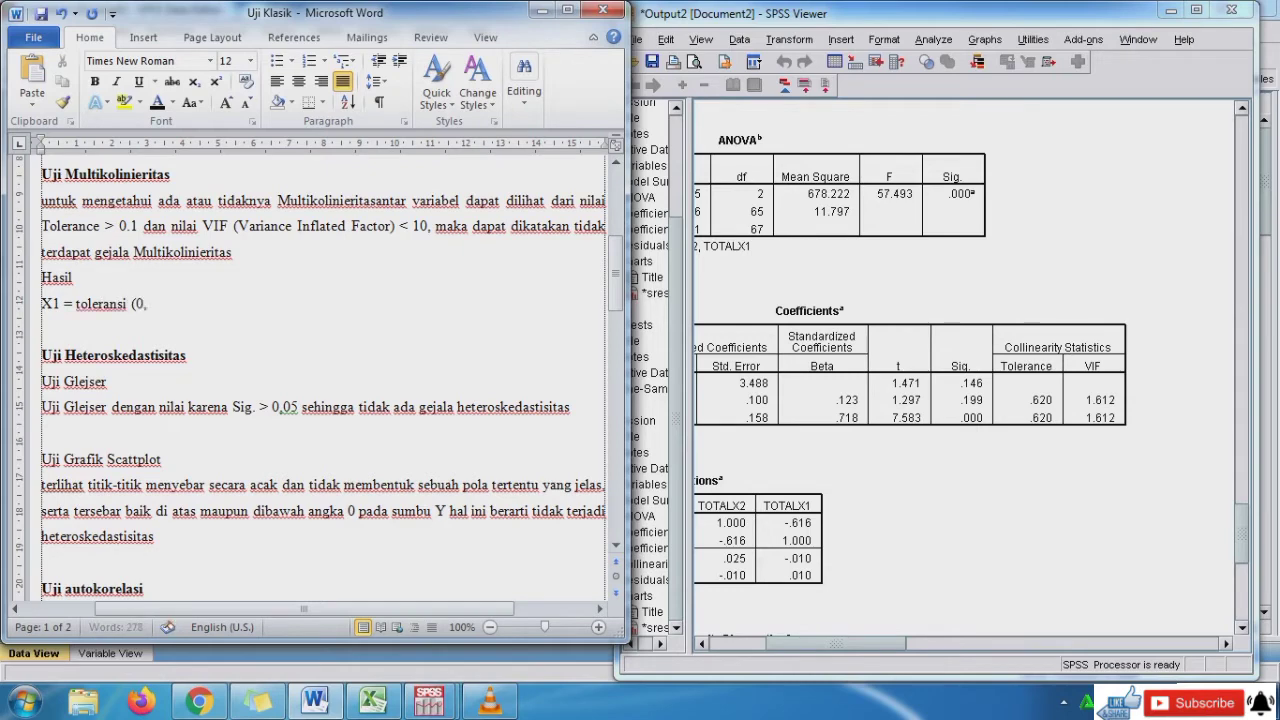
text(20)
key(BackSpace)
key(BackSpace)
text(60)
key(BackSpace)
text(20 <)
text(0,1))
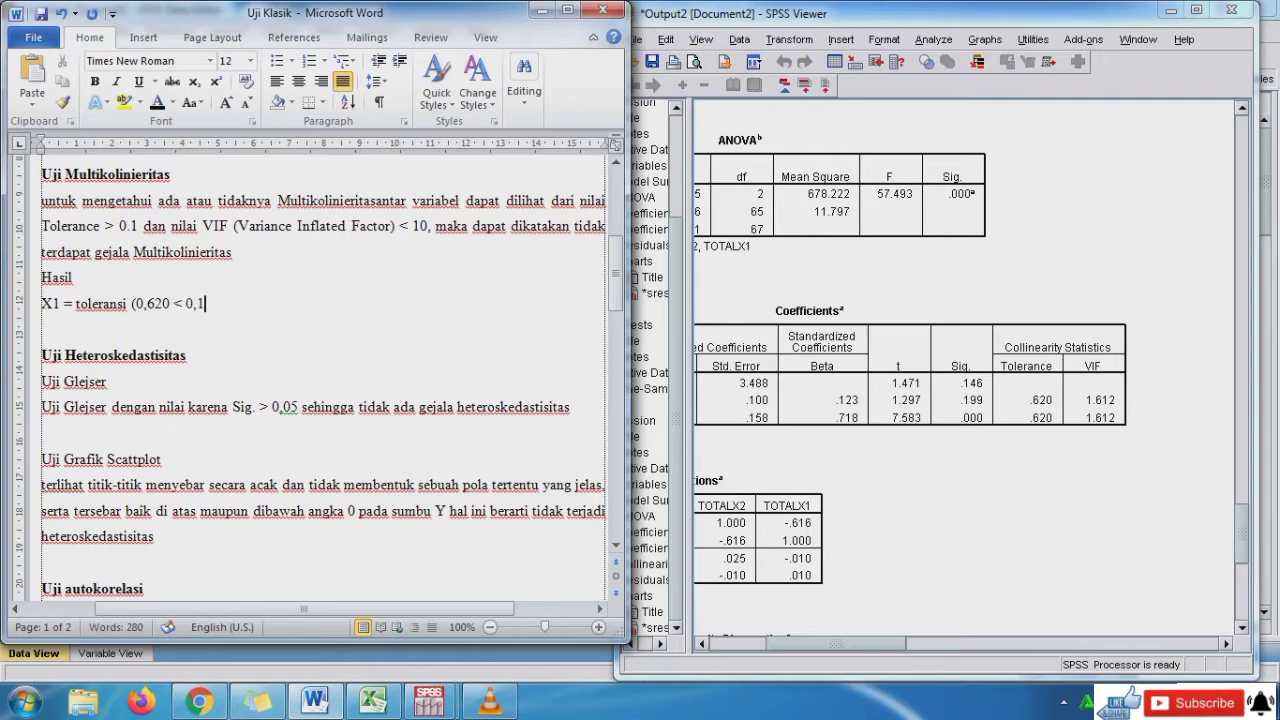
- Extend the X1 result line with "dan VIF (1,612 < 10)" and save the document
text( dan VI)
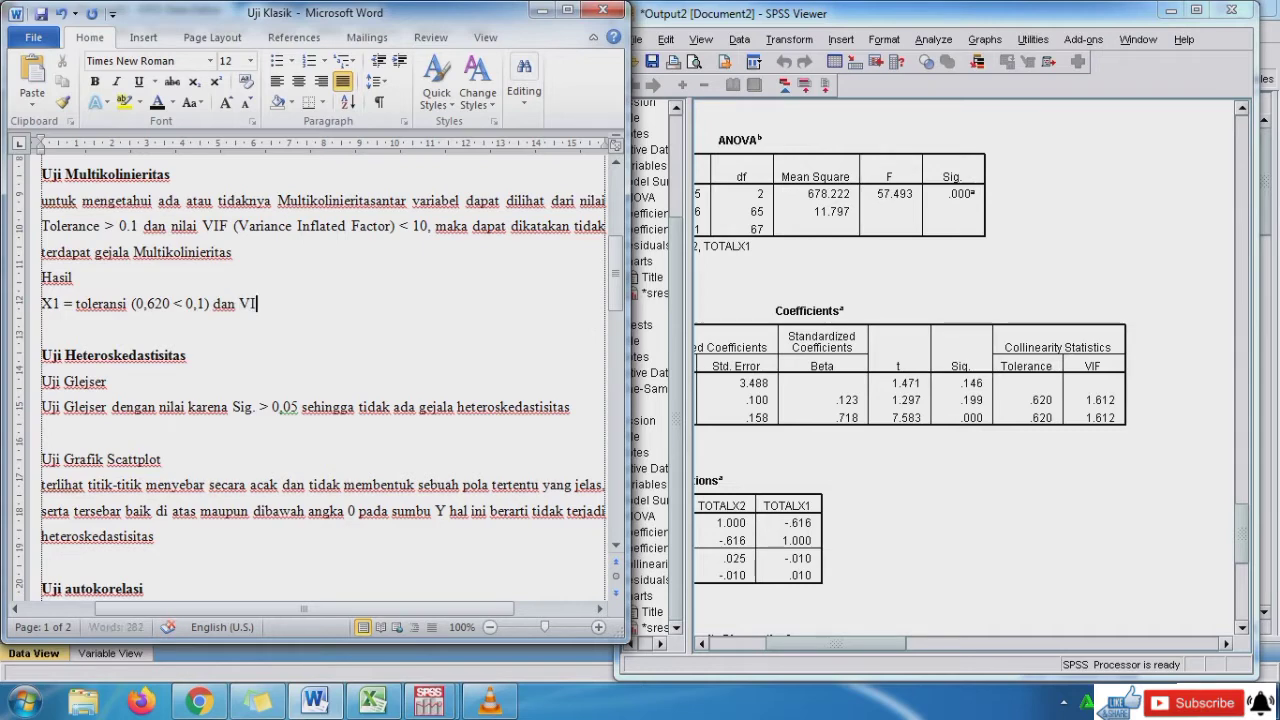
text(F 1,612 )
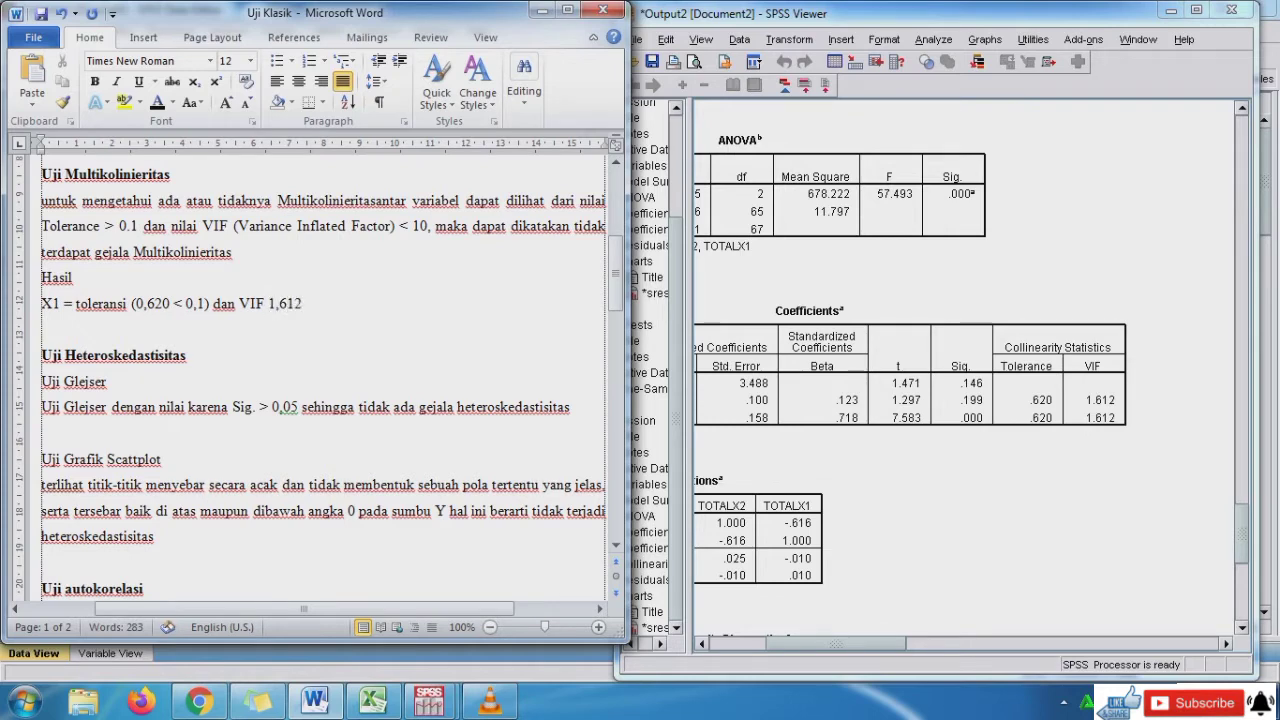
text(< 10)
key(ctrl+s)
key(ctrl+Left)
key(ctrl+Left)
key(ctrl+Left)
text(()
key(End)
text())
- Add an X2 line below X1 and copy "= toleransi (0,620 < 0,1) dan VIF (1,612 < 10)" into it from the X1 line
key(Down)
text(X2)
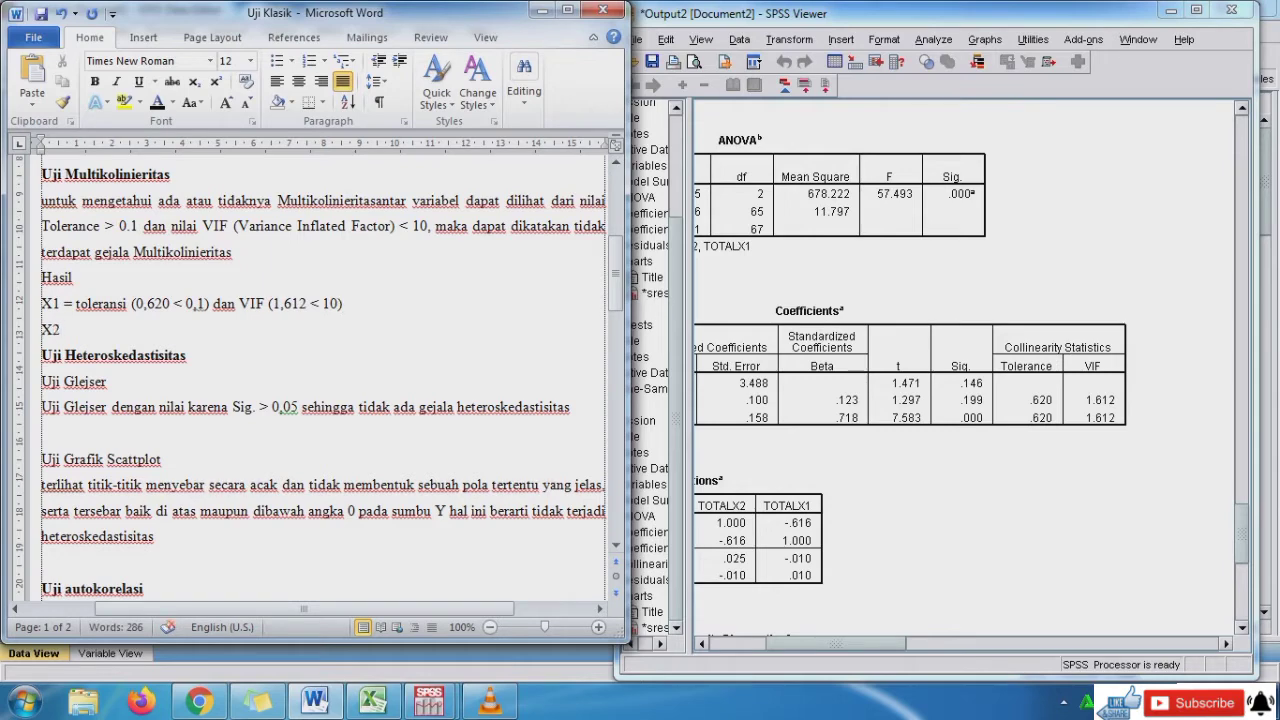
drag(131, 304, 330, 304)
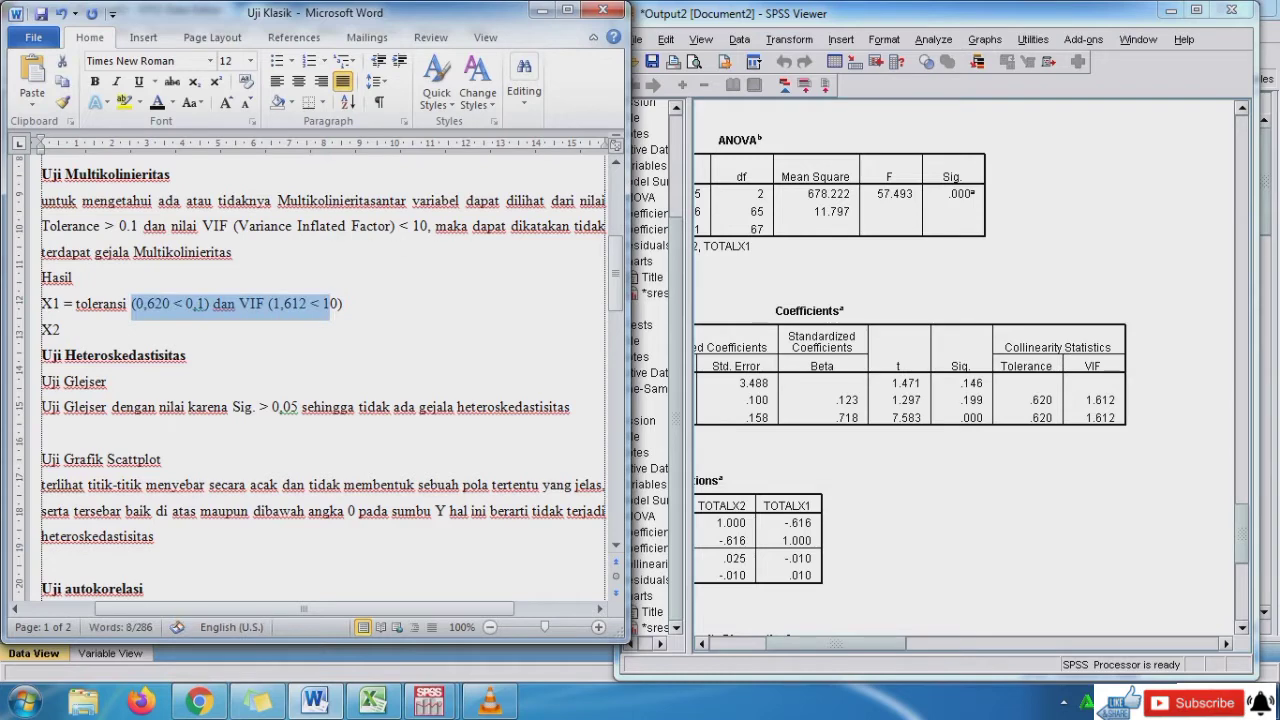
click(77, 304)
drag(64, 304, 342, 304)
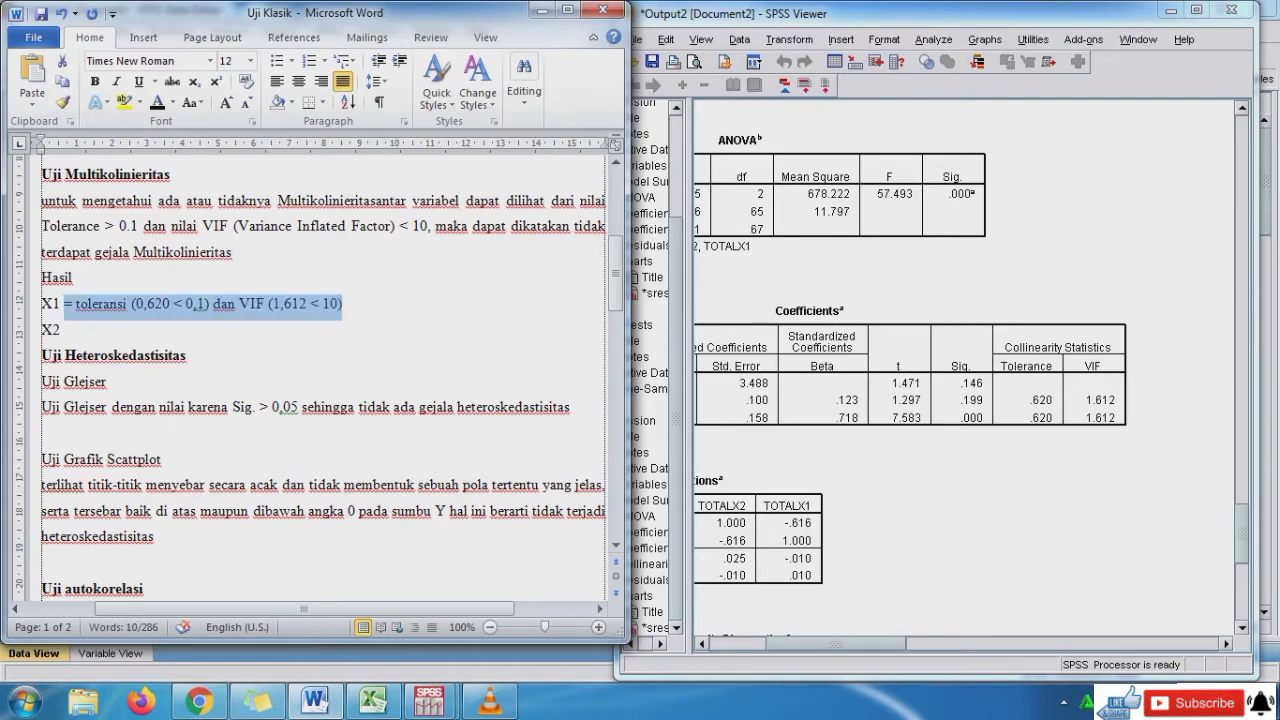
key(ctrl+c)
click(64, 330)
key(ctrl+v)
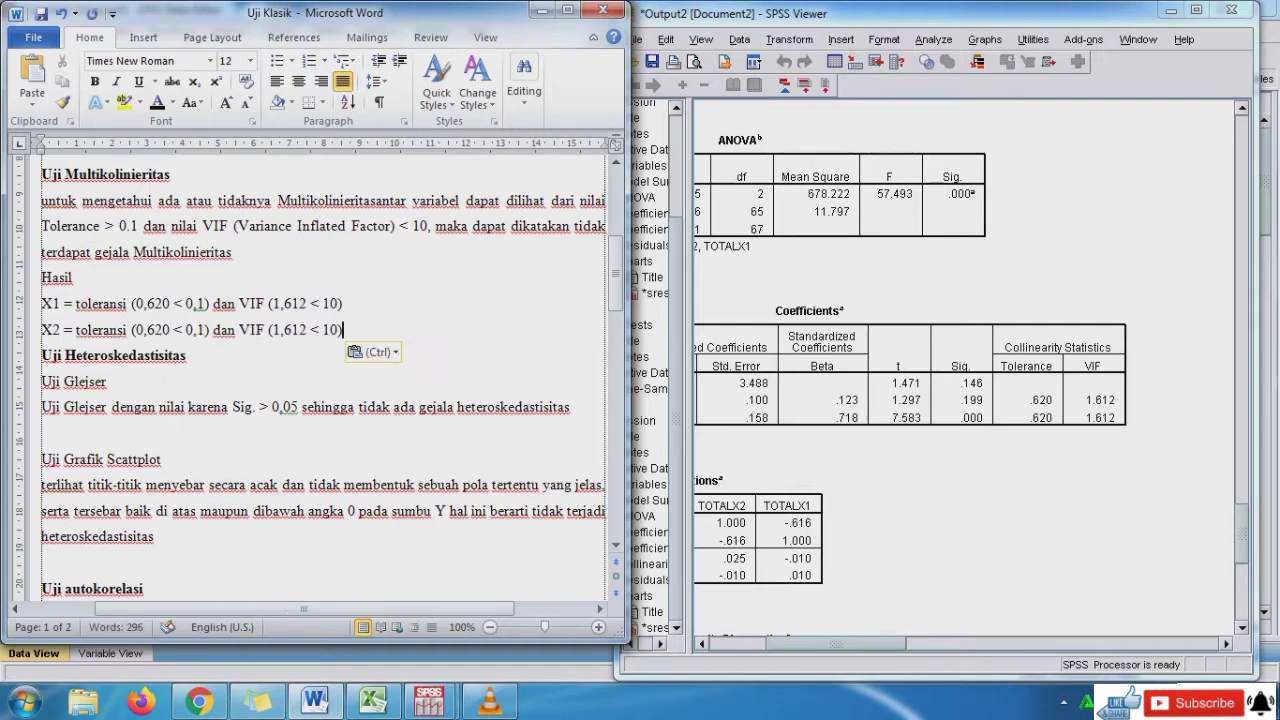
- Add the conclusion "Sehingga tidak ada gejala Multikolinieritas" below the X2 line, reusing the last word from the criterion, and leave a blank line after it
key(Return)
text(Seh)
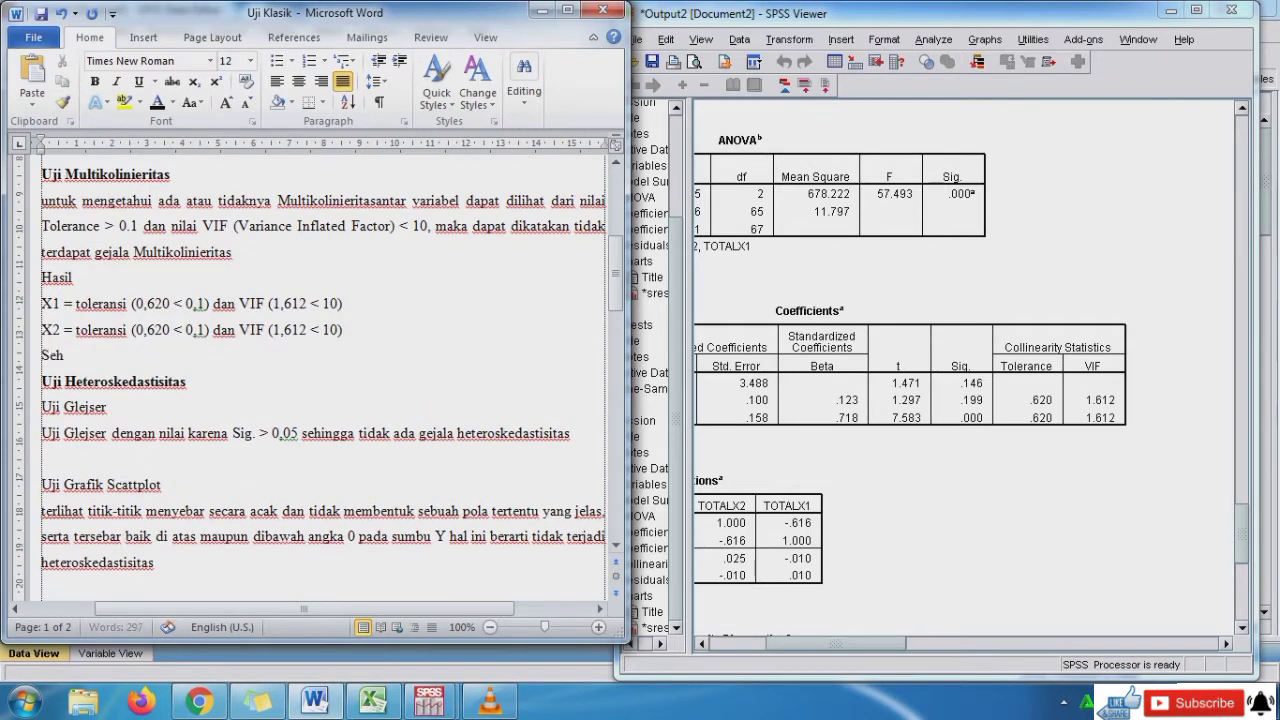
text(ingga tidak ada)
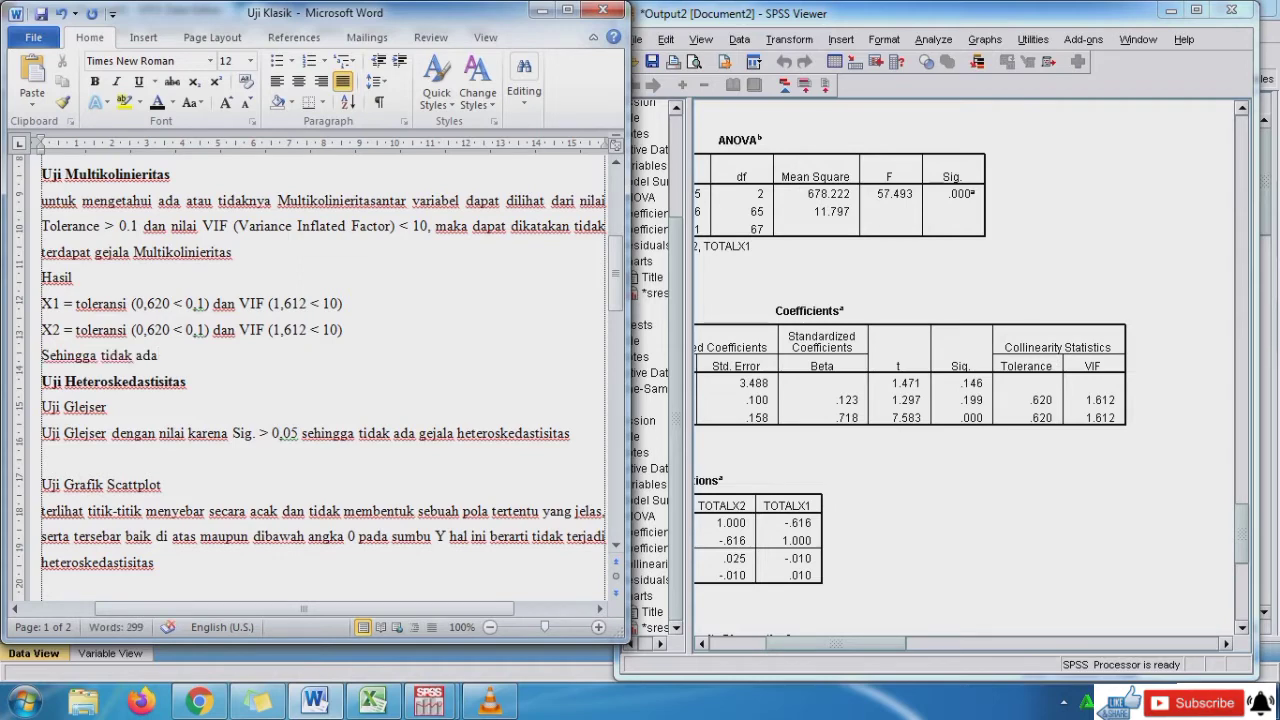
text( gejala)
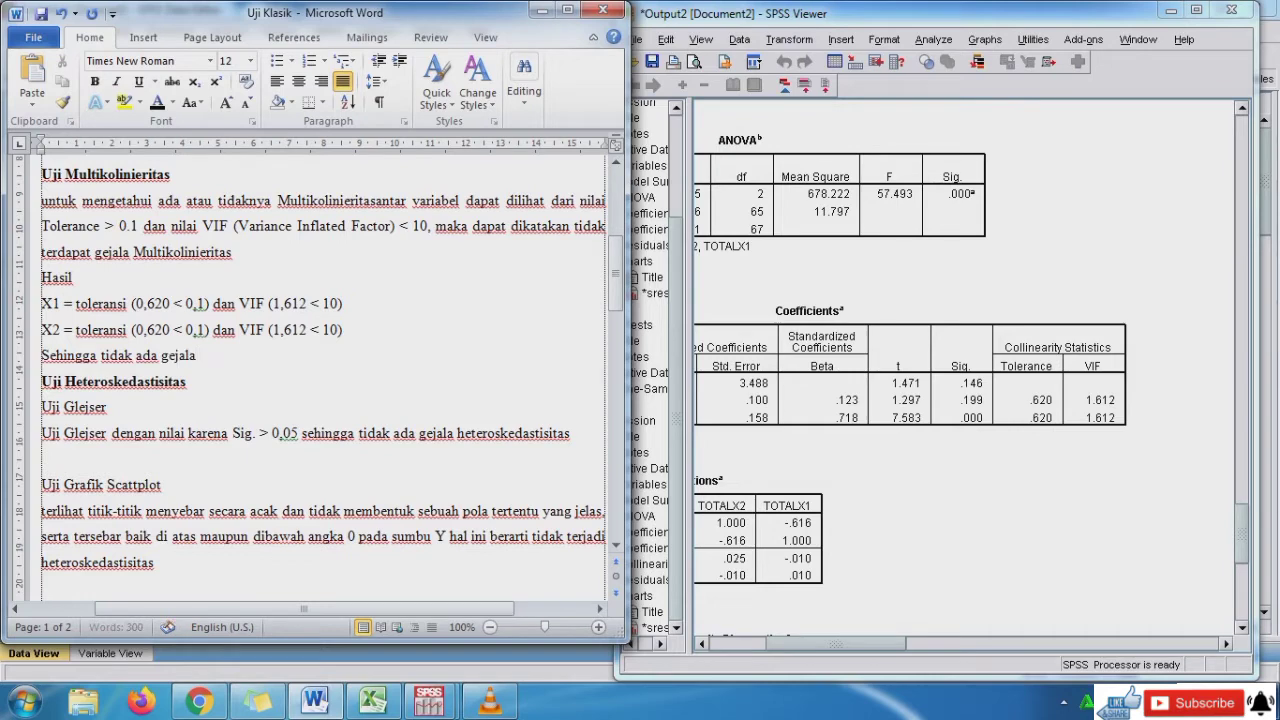
drag(134, 253, 232, 253)
click(202, 356)
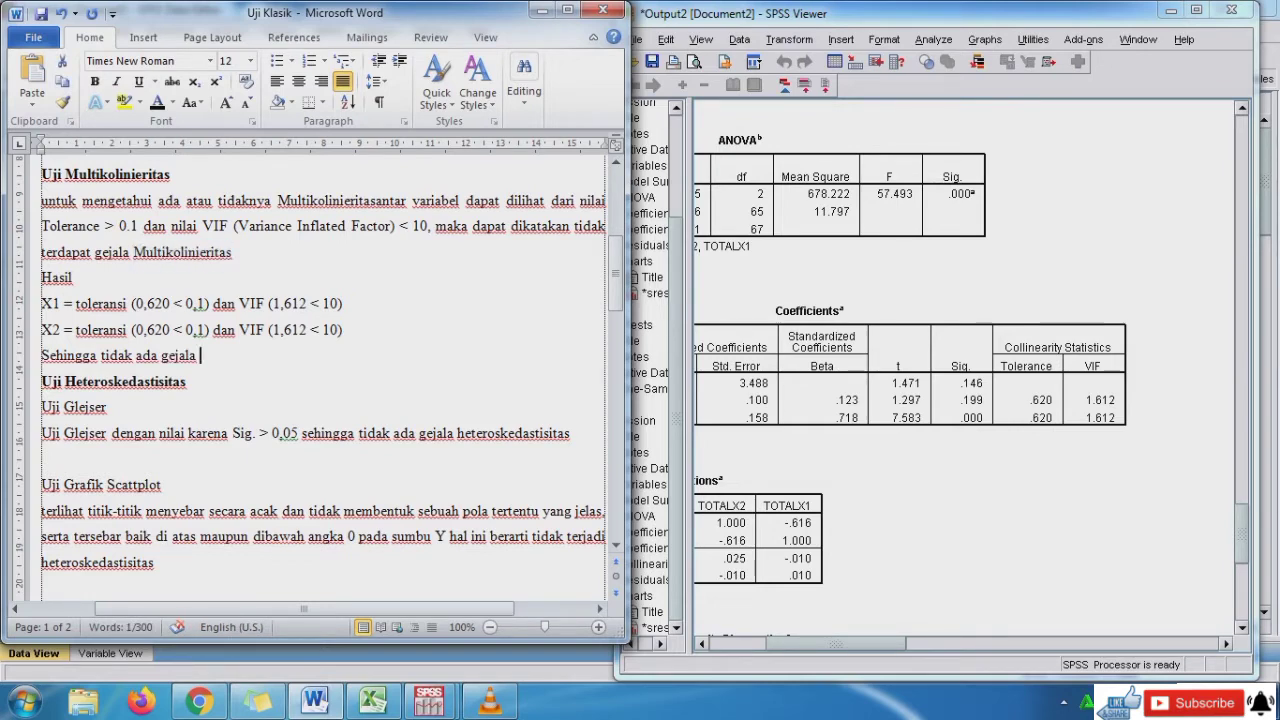
key(ctrl+v)
key(Return)
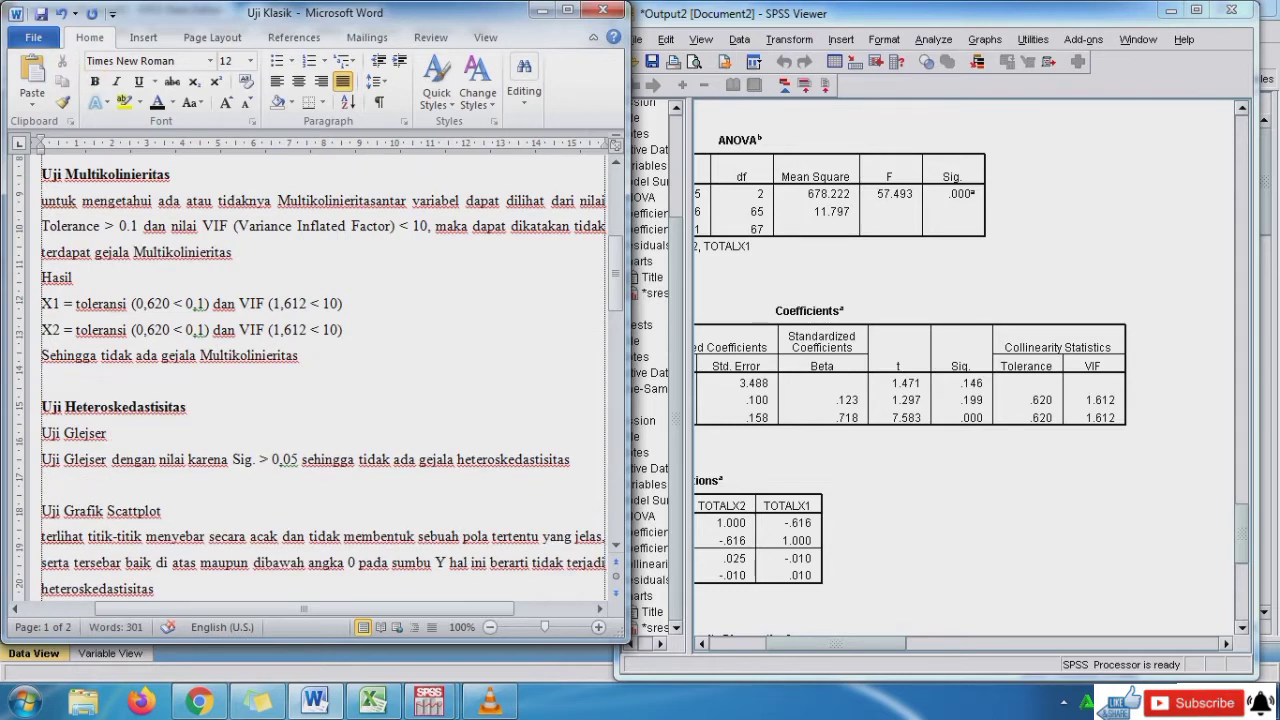
- Review the Uji Heteroskedastisitas section, covering the Uji Glejser criterion and the Uji Grafik Scattplot paragraph
click(186, 459)
key(Down)
key(Down)
key(Up)
key(Down)
key(Down)
key(Down)
key(Down)
key(Down)
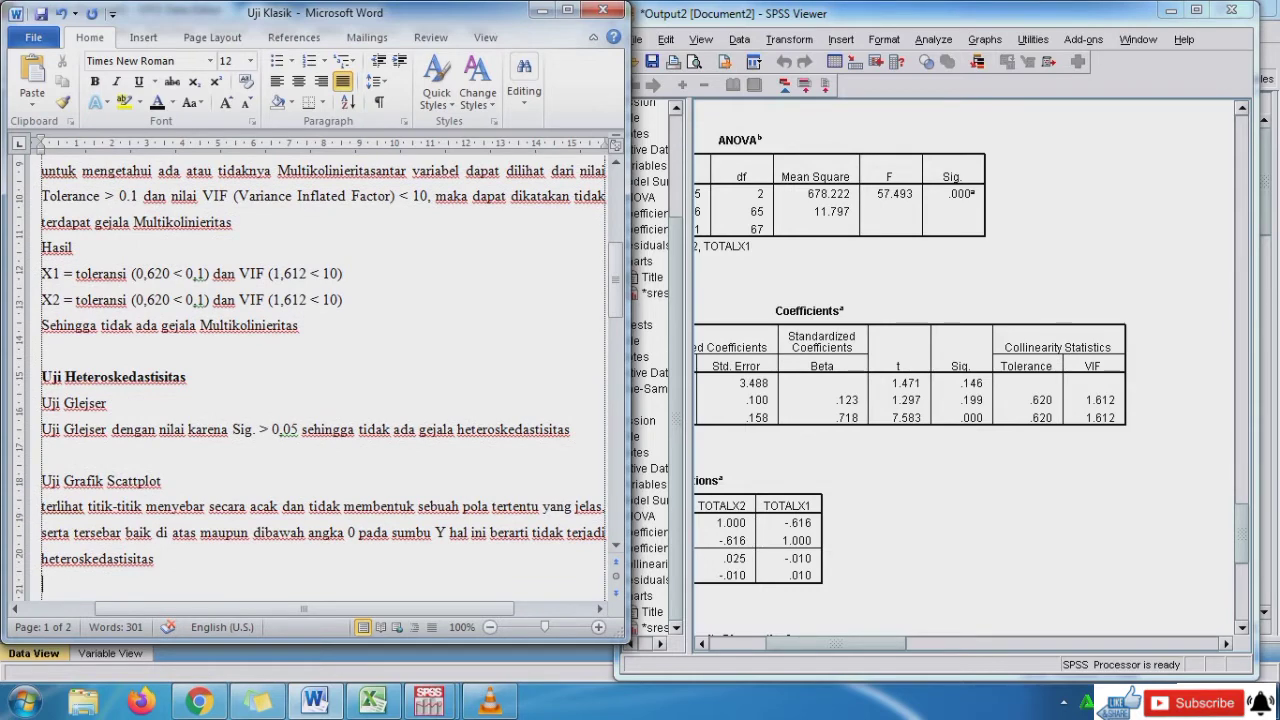
- In the SPSS data editor, start computing target variable RES_2 and rewrite the start of its numeric expression as "ABS" in capitals
click(1000, 270)
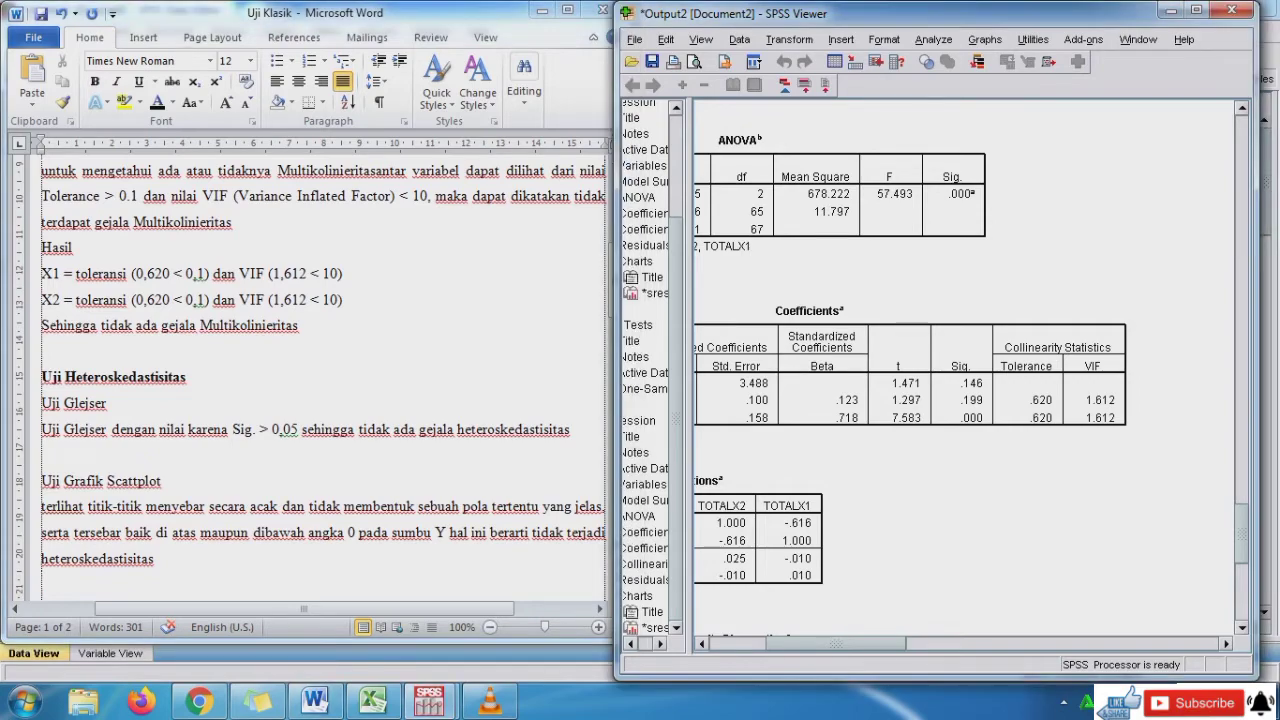
click(1171, 10)
click(777, 247)
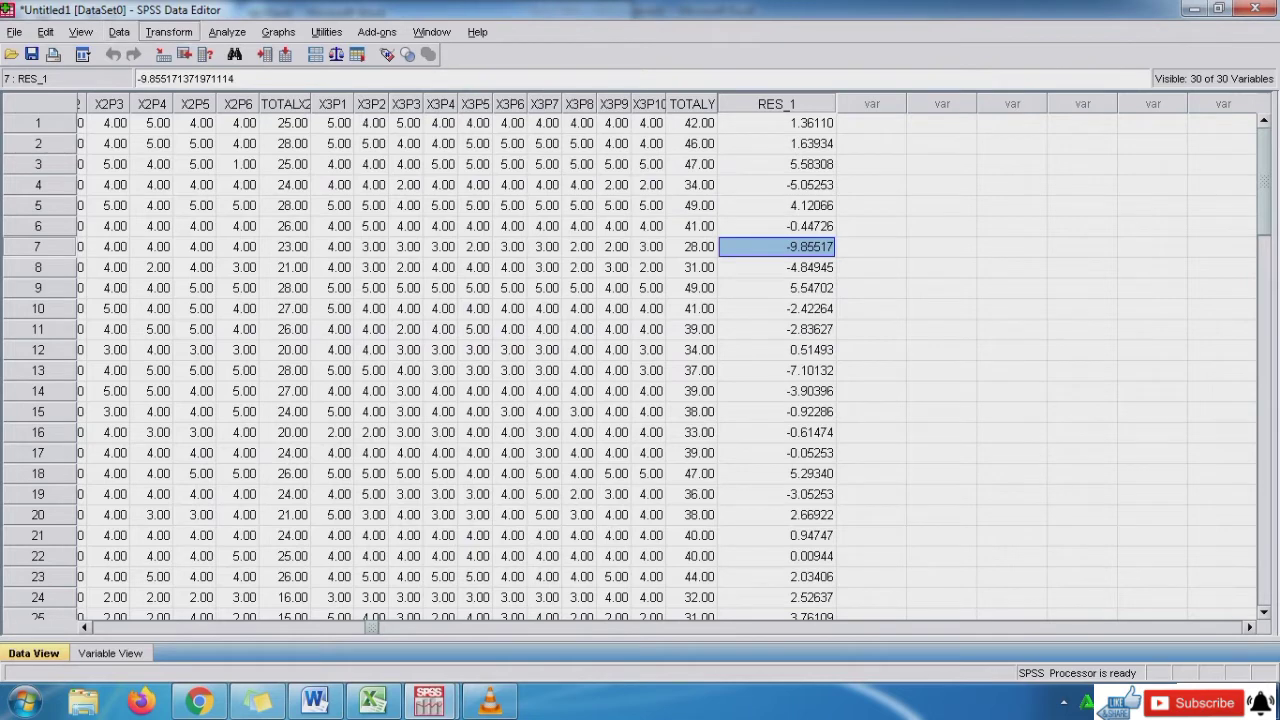
click(168, 32)
click(205, 56)
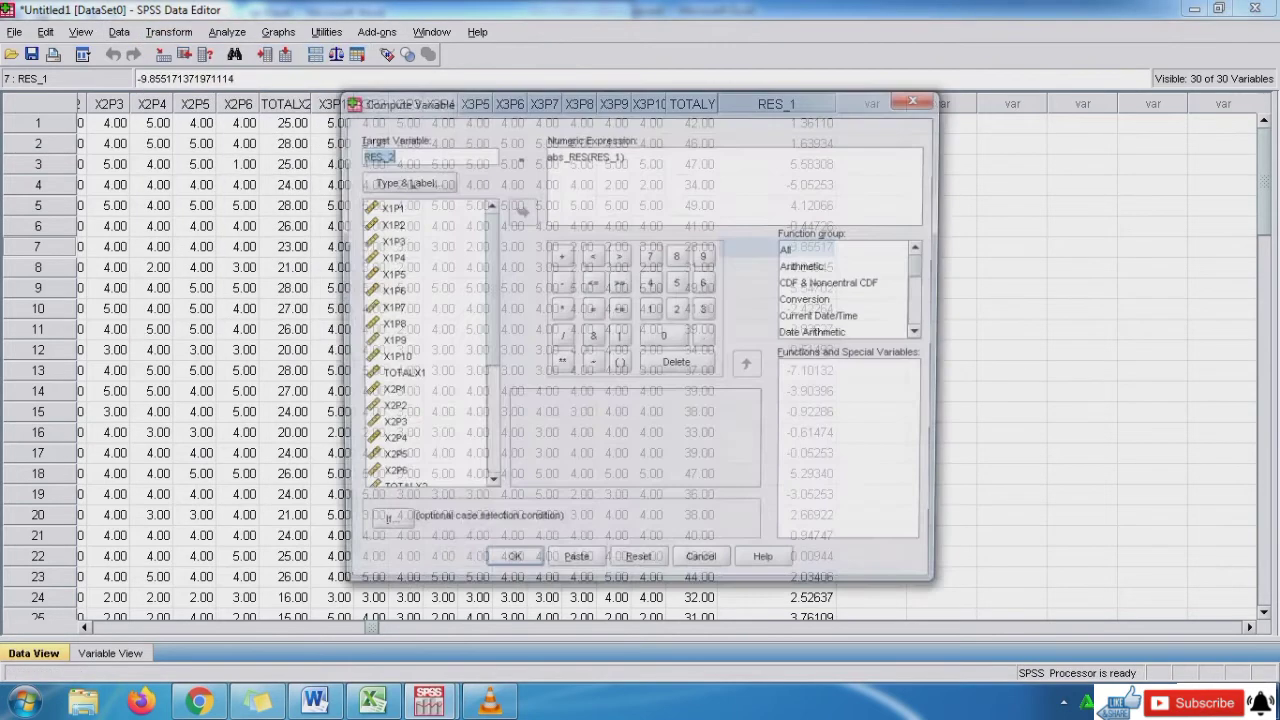
click(391, 155)
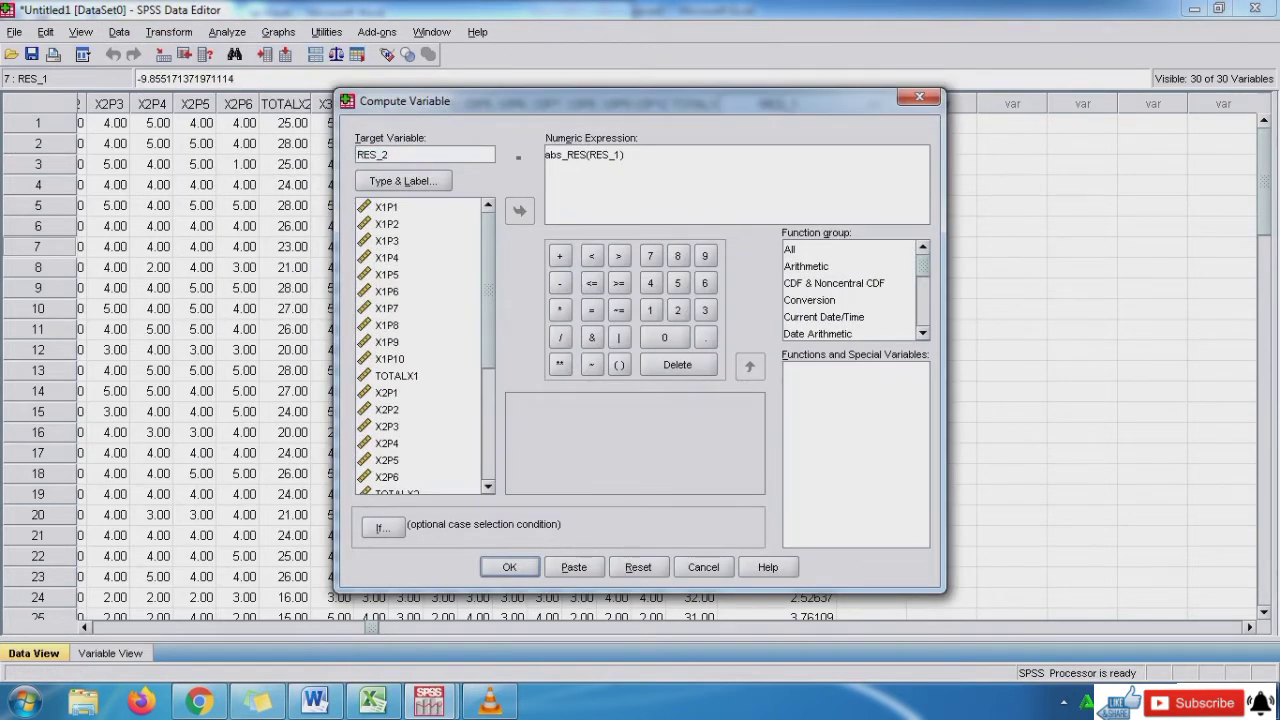
click(630, 157)
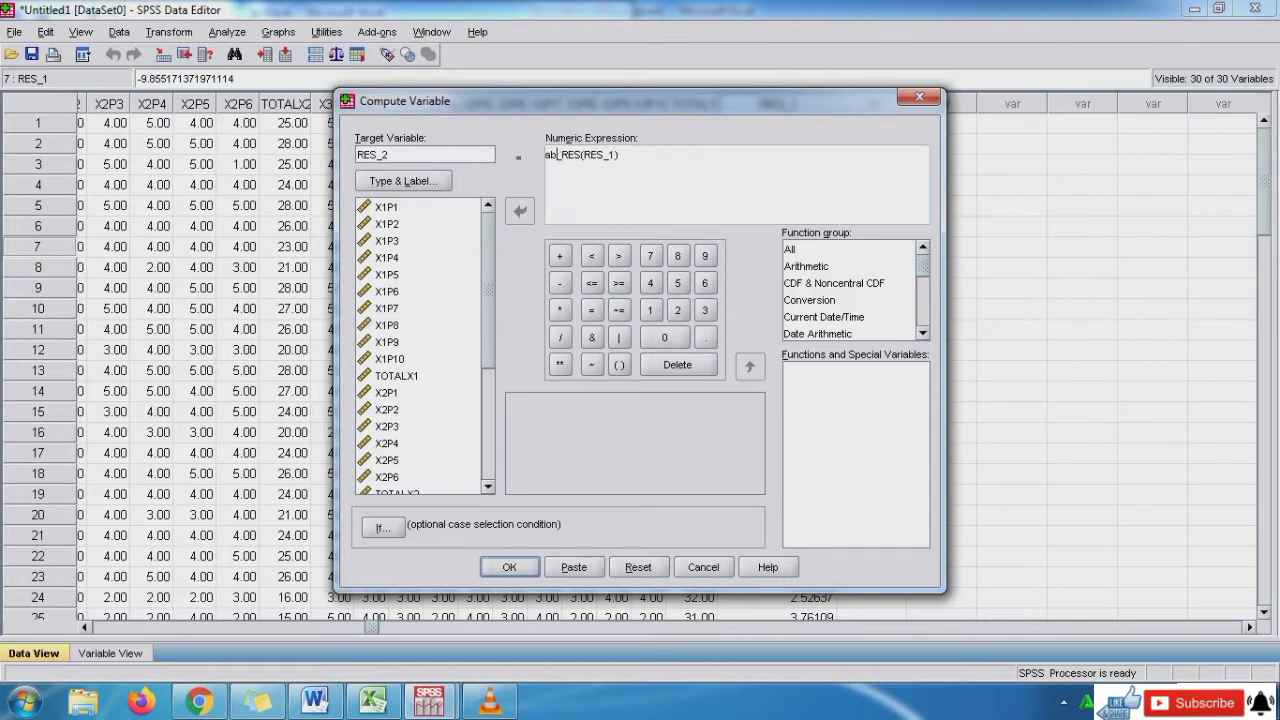
key(BackSpace)
key(BackSpace)
key(BackSpace)
text(ABS)
- Reinsert the unstandardized residual as the function's argument, making the expression ABS_RES(RES_1), and compute RES_2
scroll(420, 345, down, 4)
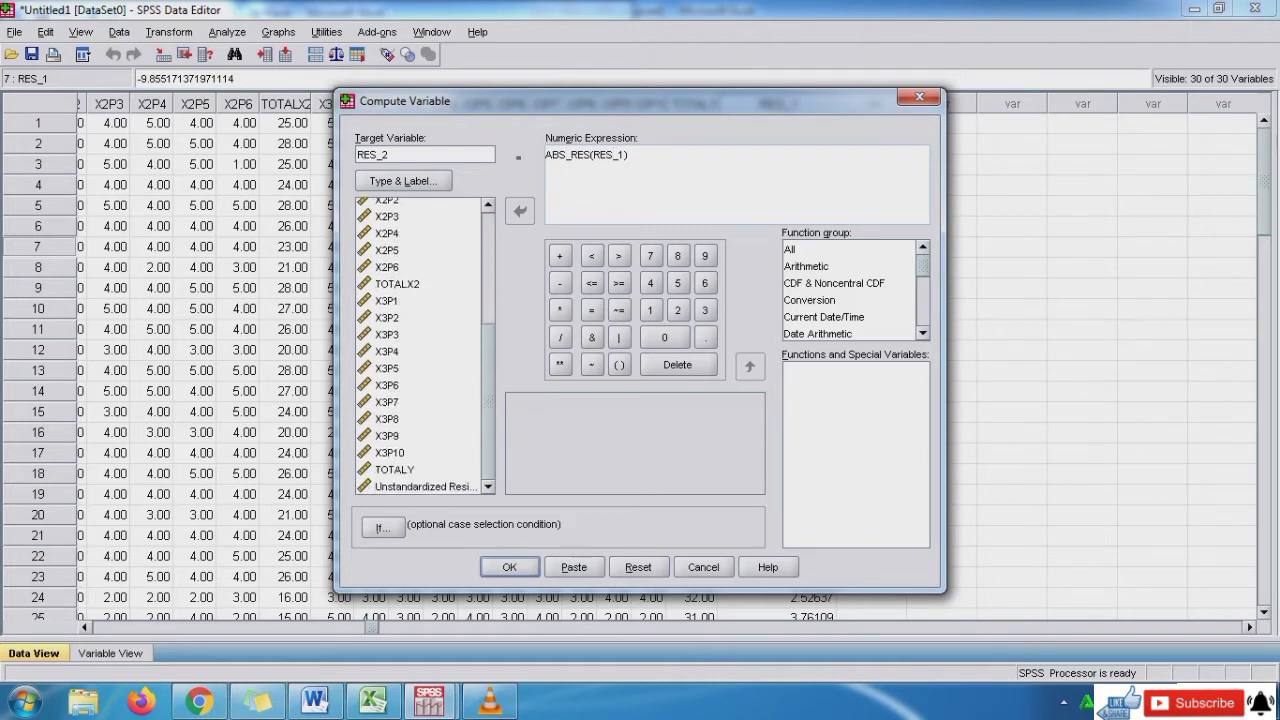
click(426, 487)
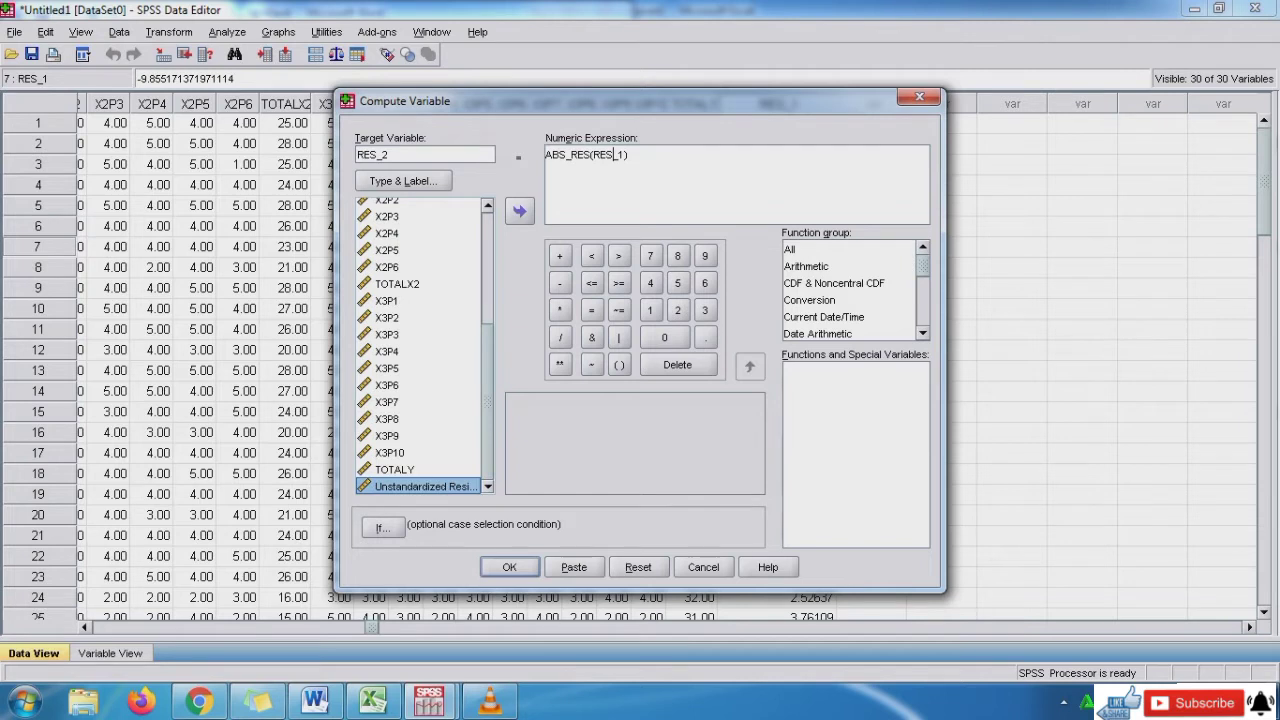
click(614, 155)
key(BackSpace)
key(BackSpace)
key(BackSpace)
key(BackSpace)
key(BackSpace)
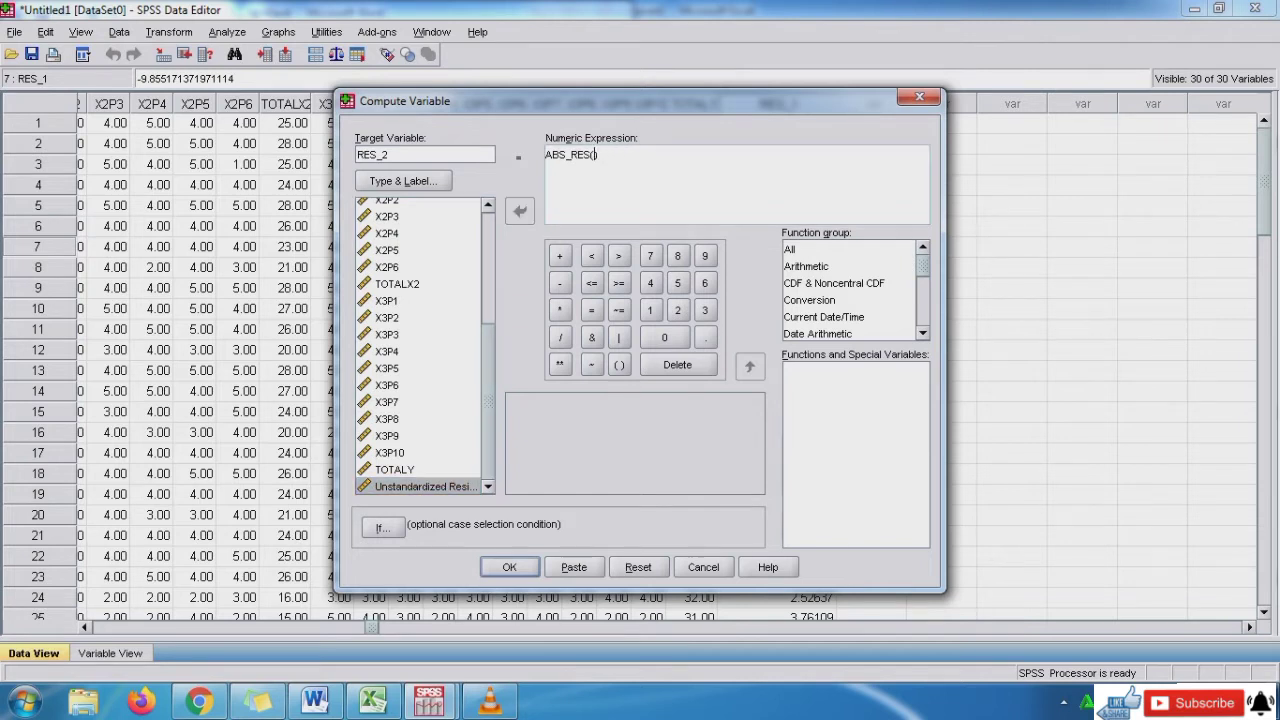
click(426, 487)
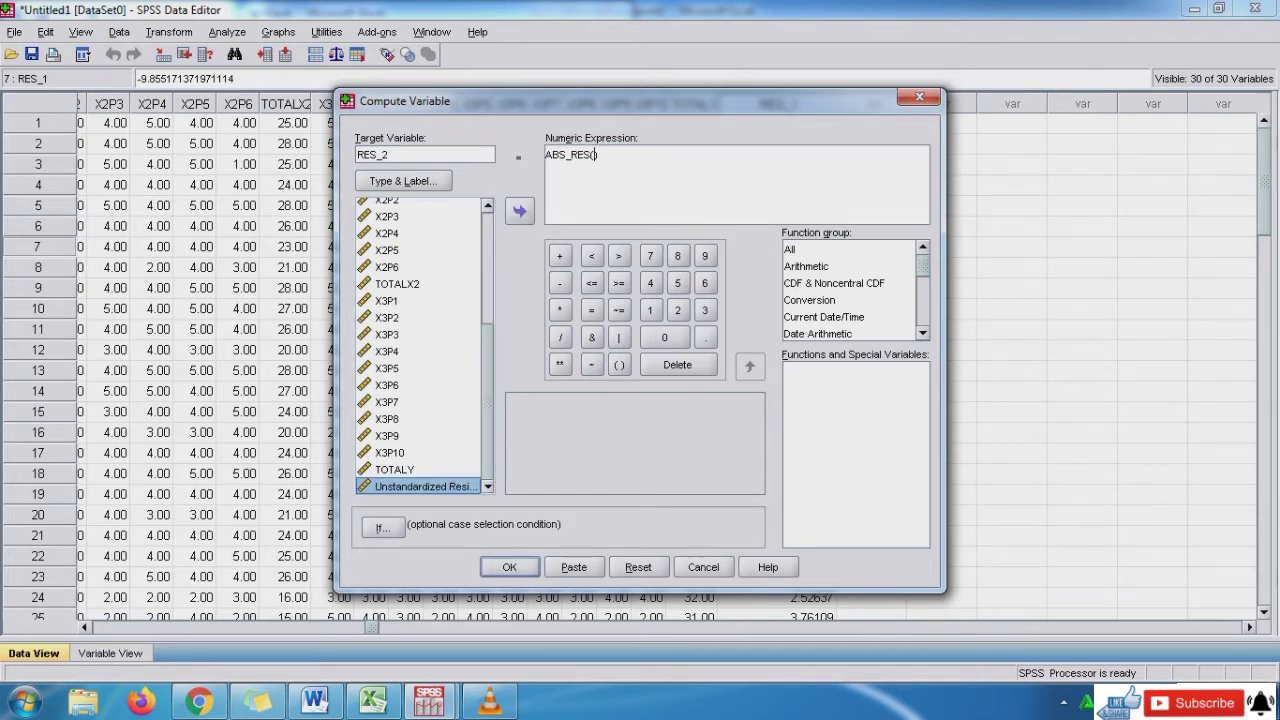
click(519, 210)
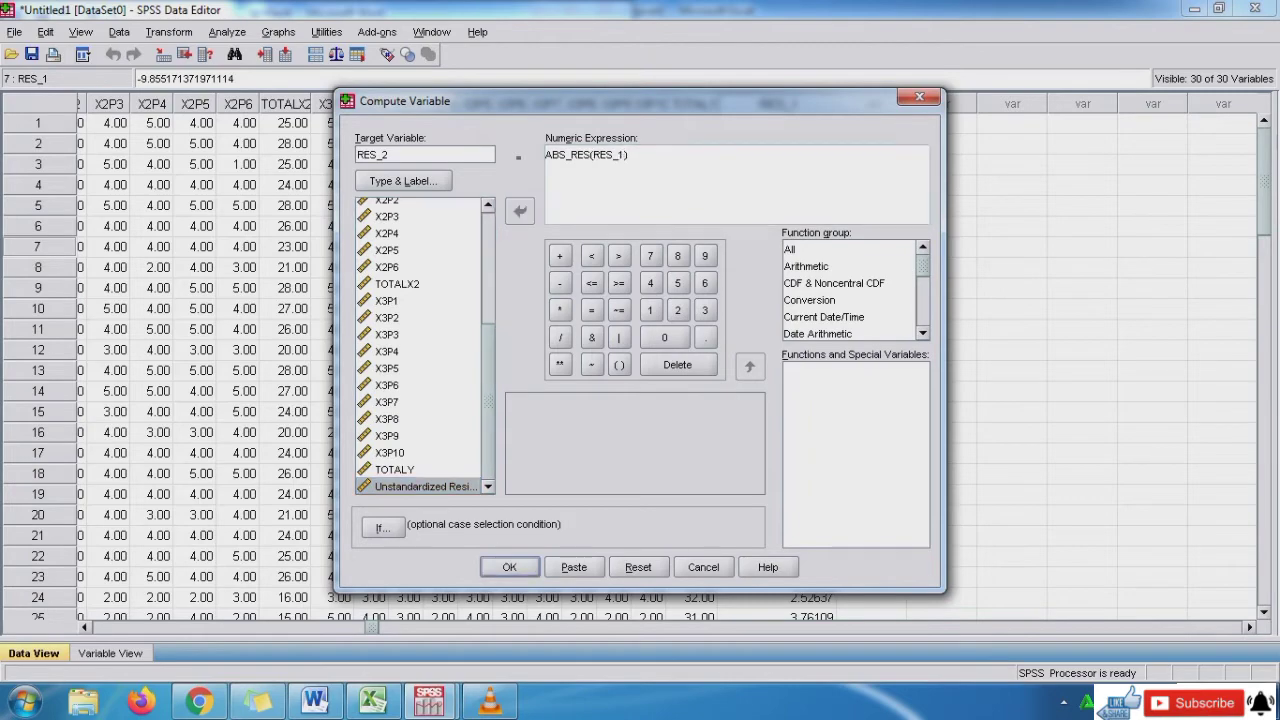
click(509, 567)
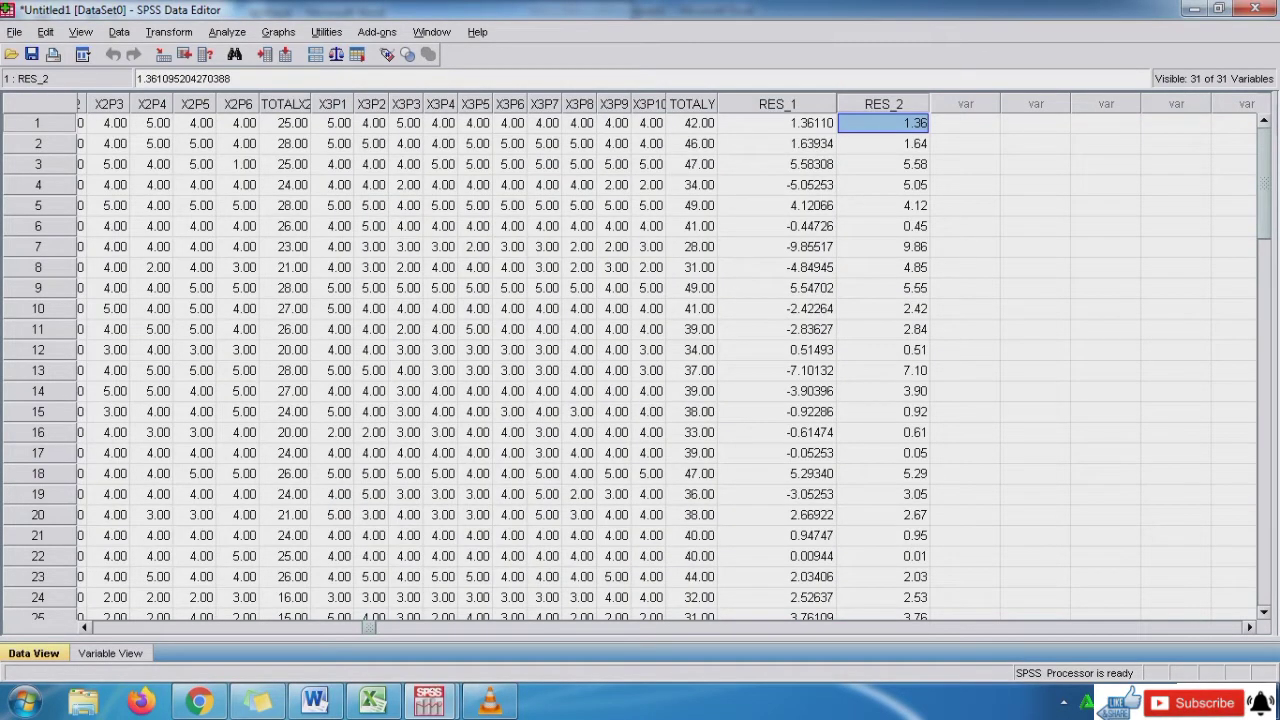
- Set up a linear regression with RES_2 replacing TOTALY as the dependent variable, keeping TOTALX1 and TOTALX2 as independents
click(227, 32)
mouse_move(255, 221)
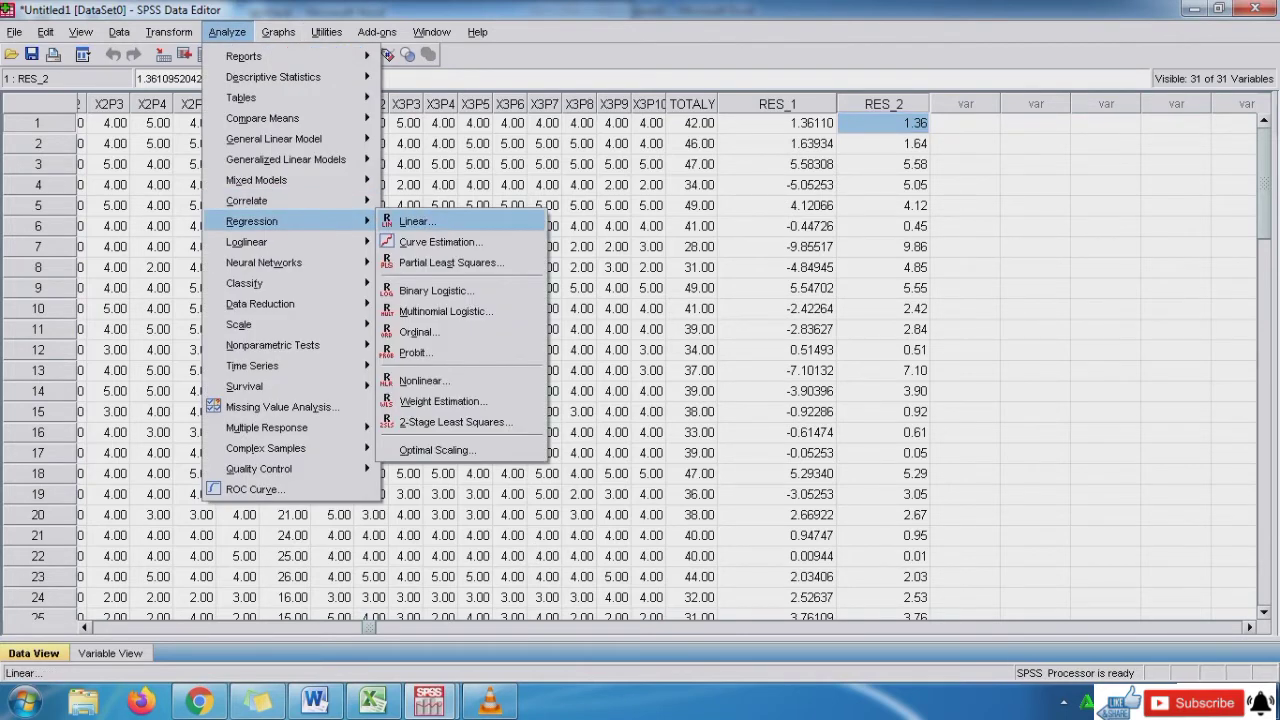
click(415, 221)
click(628, 206)
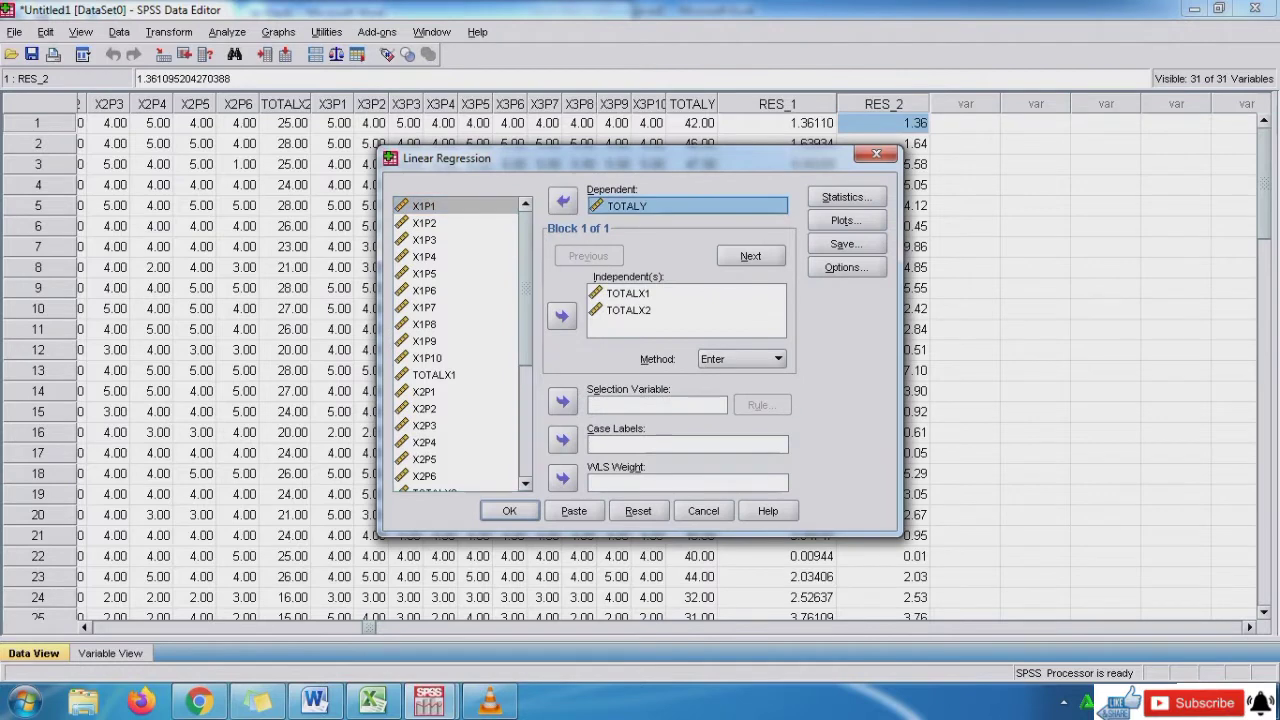
click(563, 202)
scroll(456, 345, down, 1)
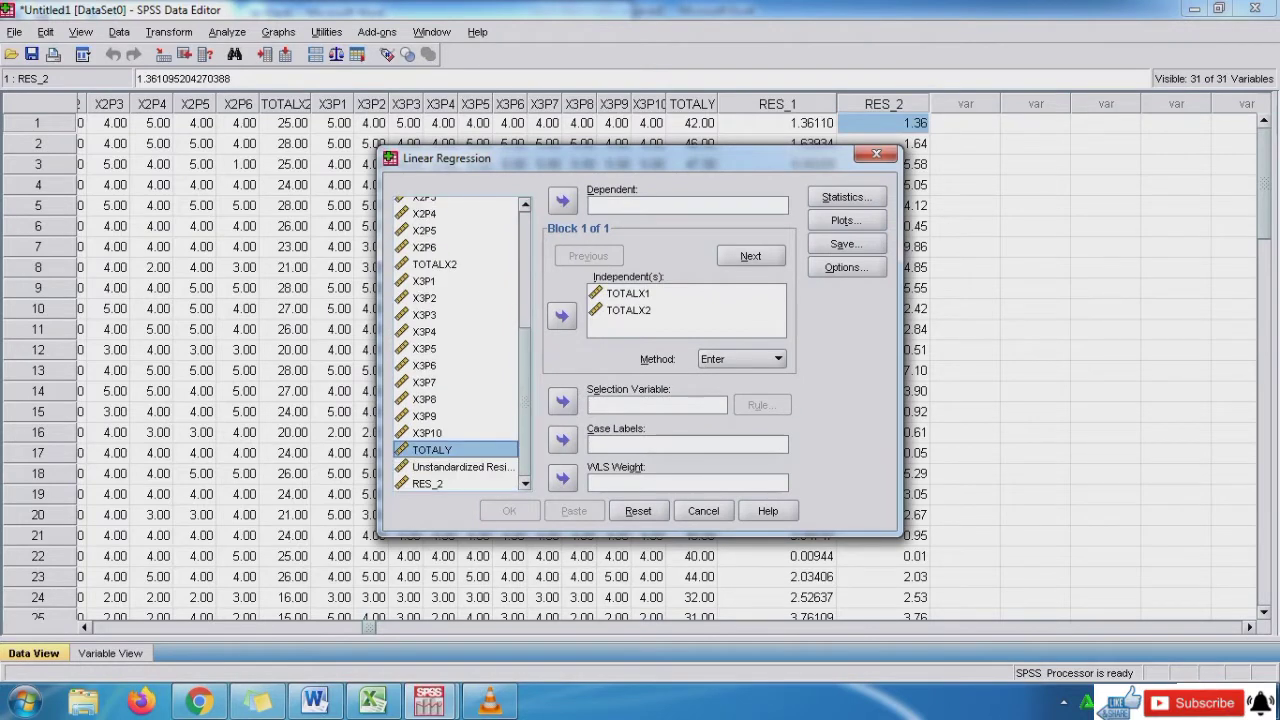
click(427, 483)
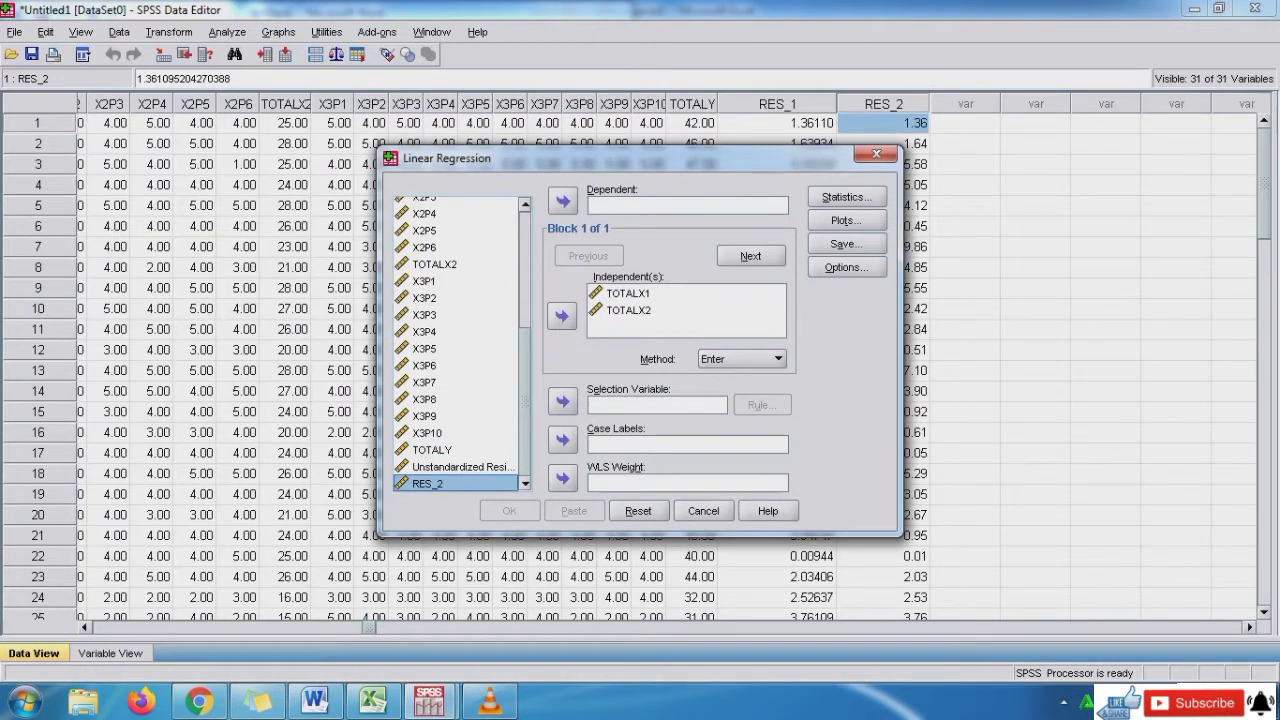
click(563, 201)
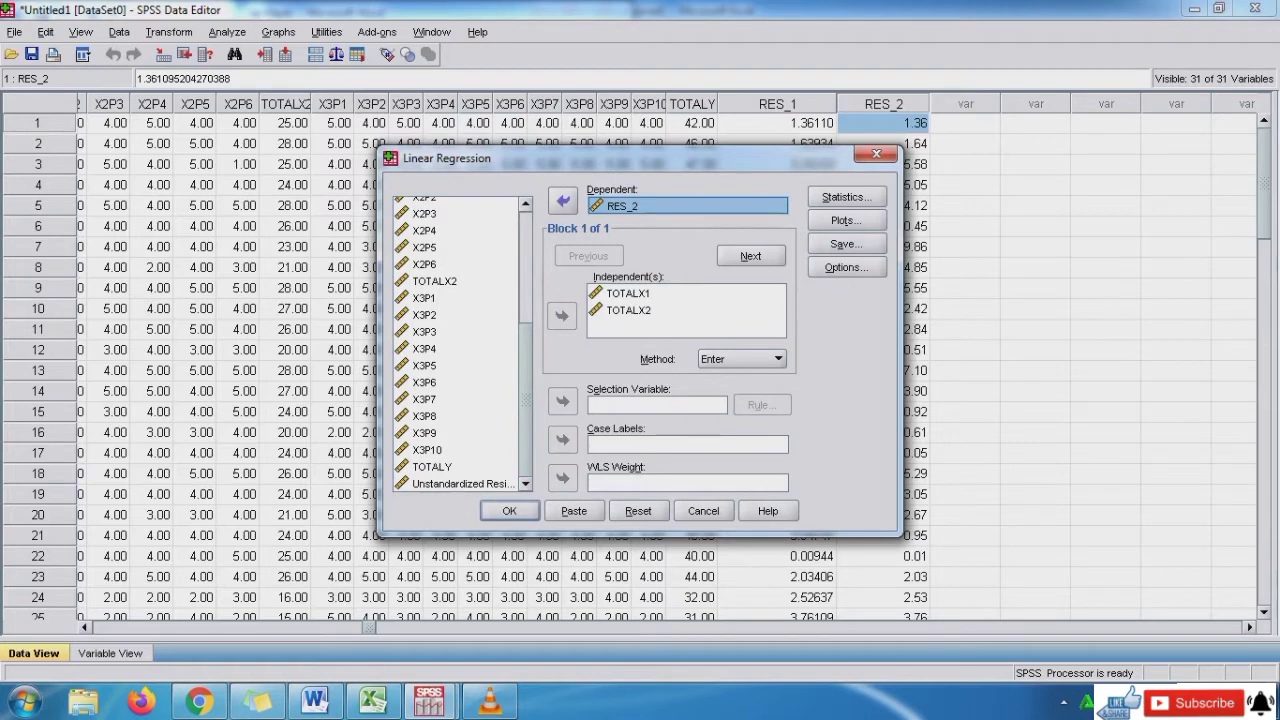
- Turn off collinearity diagnostics in the regression statistics and run the regression
click(847, 197)
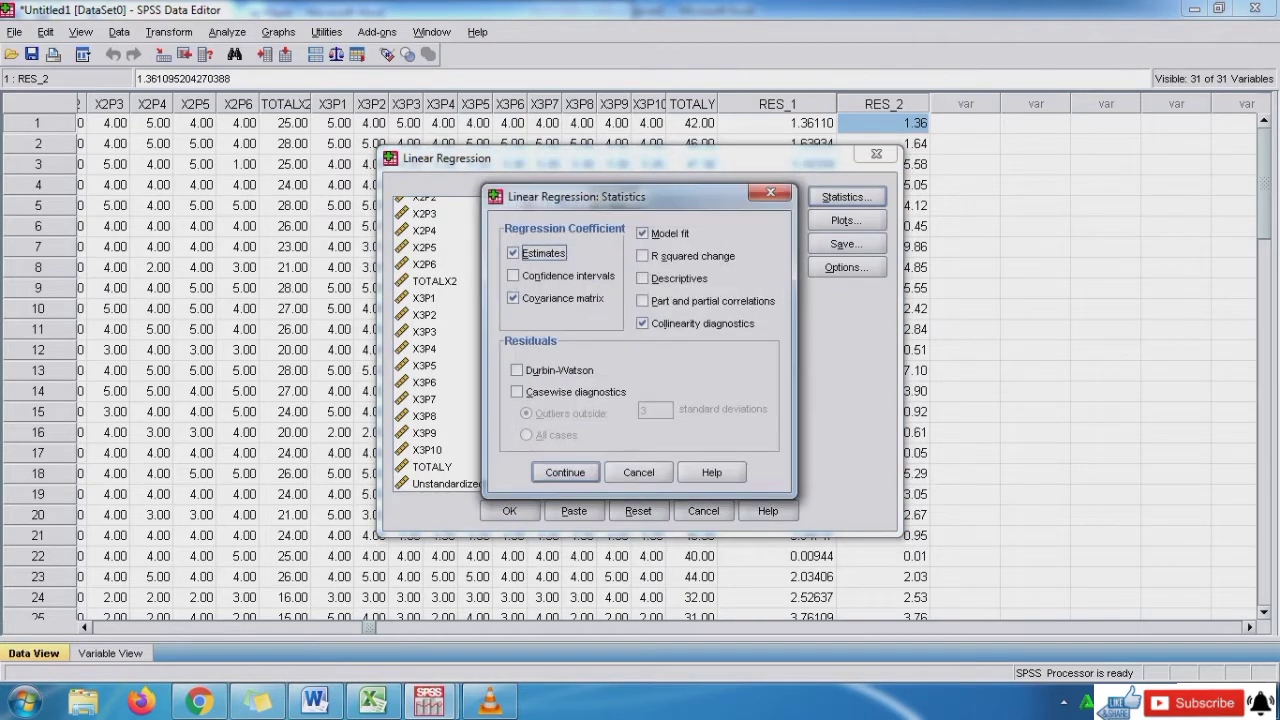
click(642, 323)
click(642, 323)
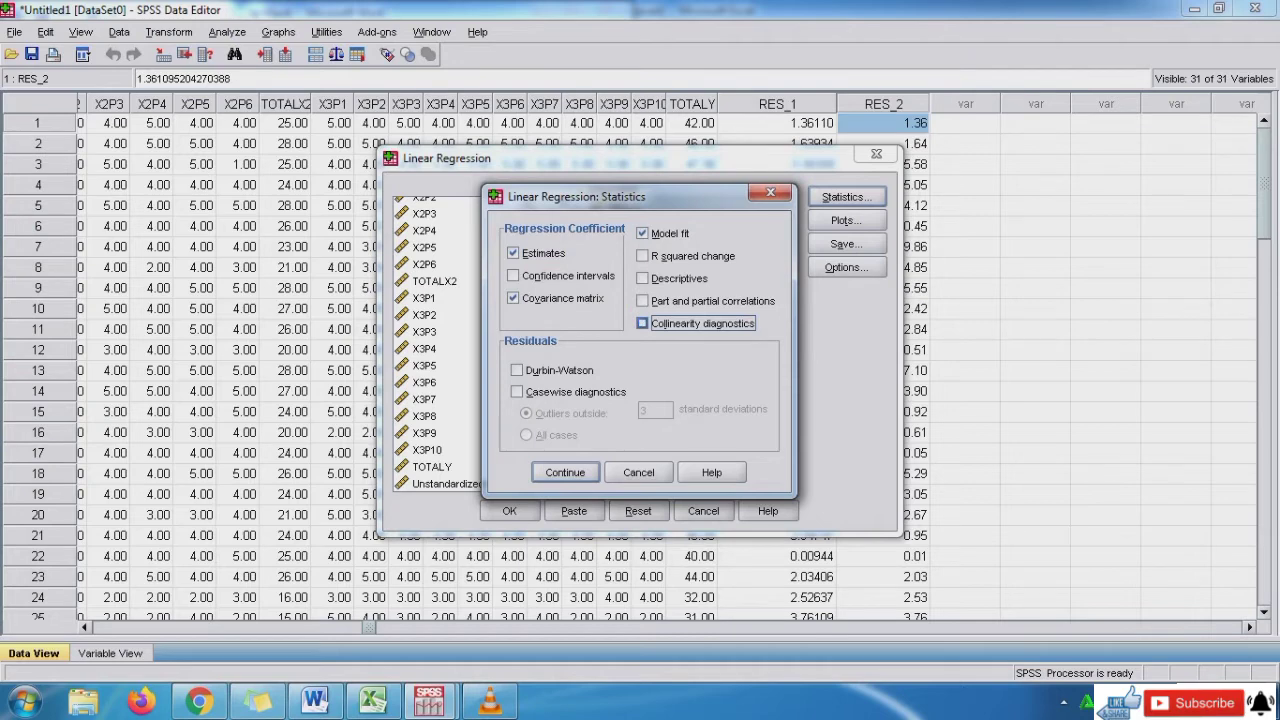
click(566, 472)
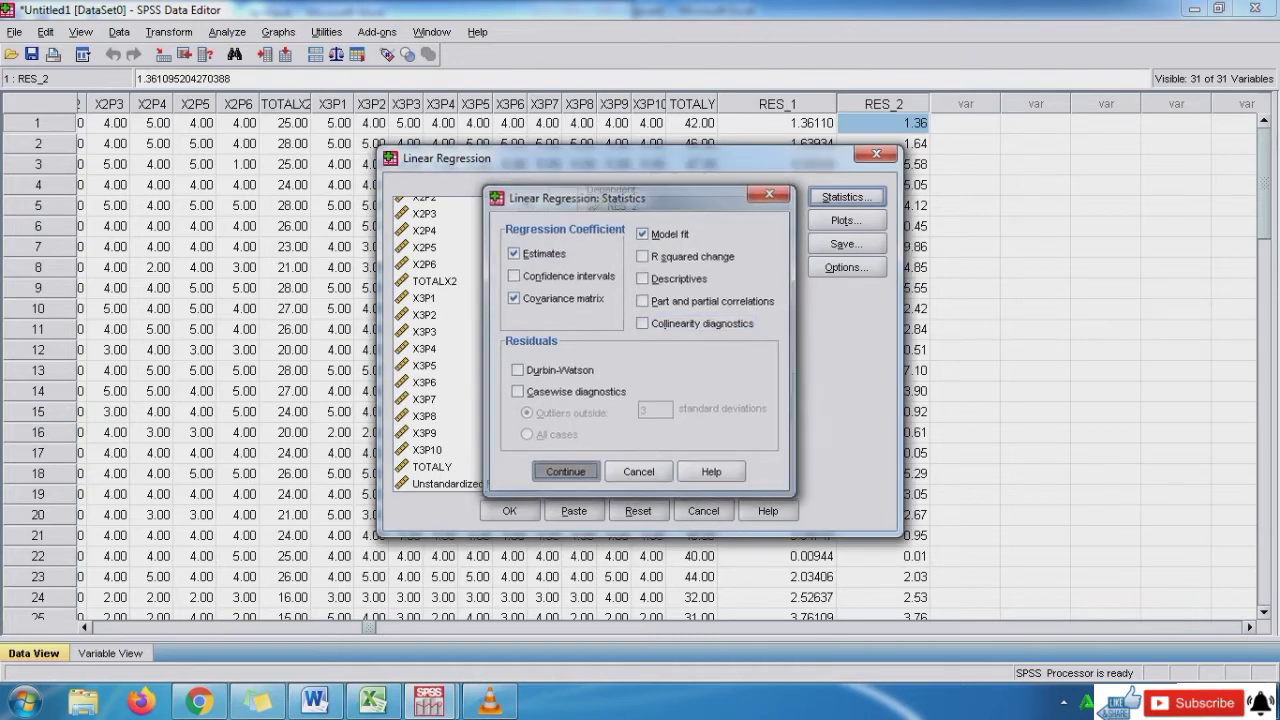
click(510, 511)
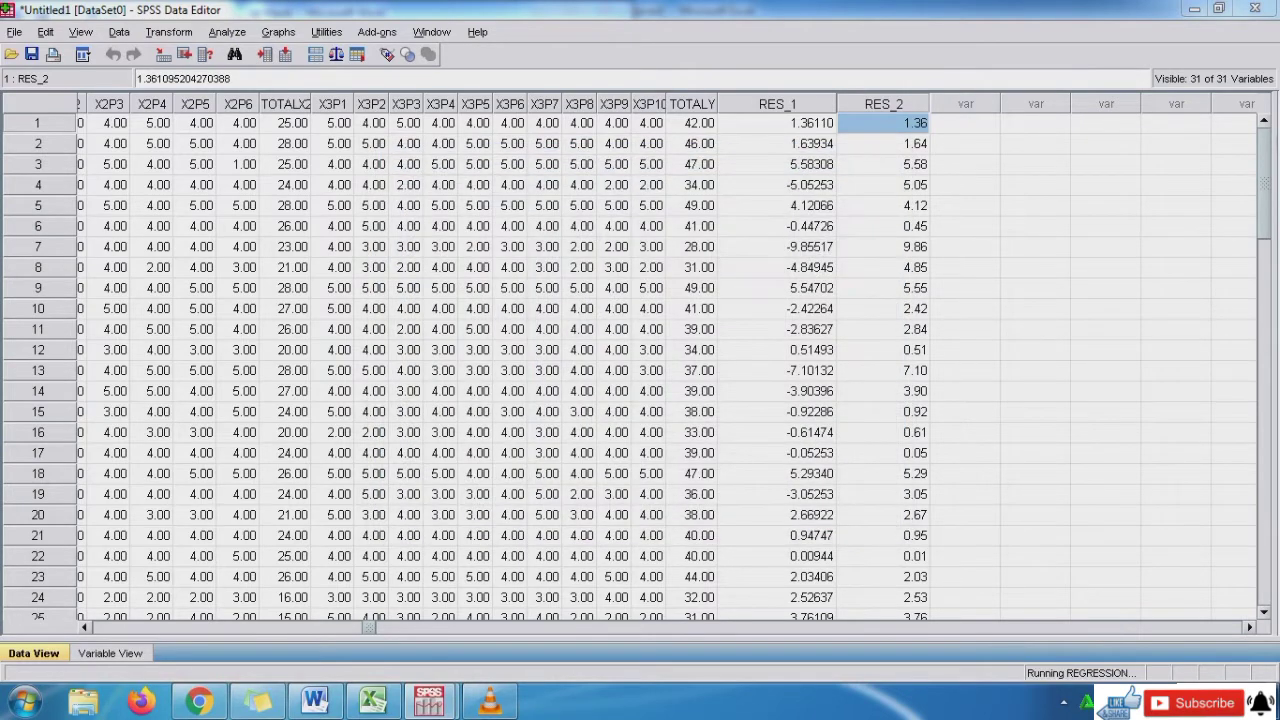
- Bring up the SPSS output and examine the significance values in the Coefficients table for RES_2
mouse_move(430, 701)
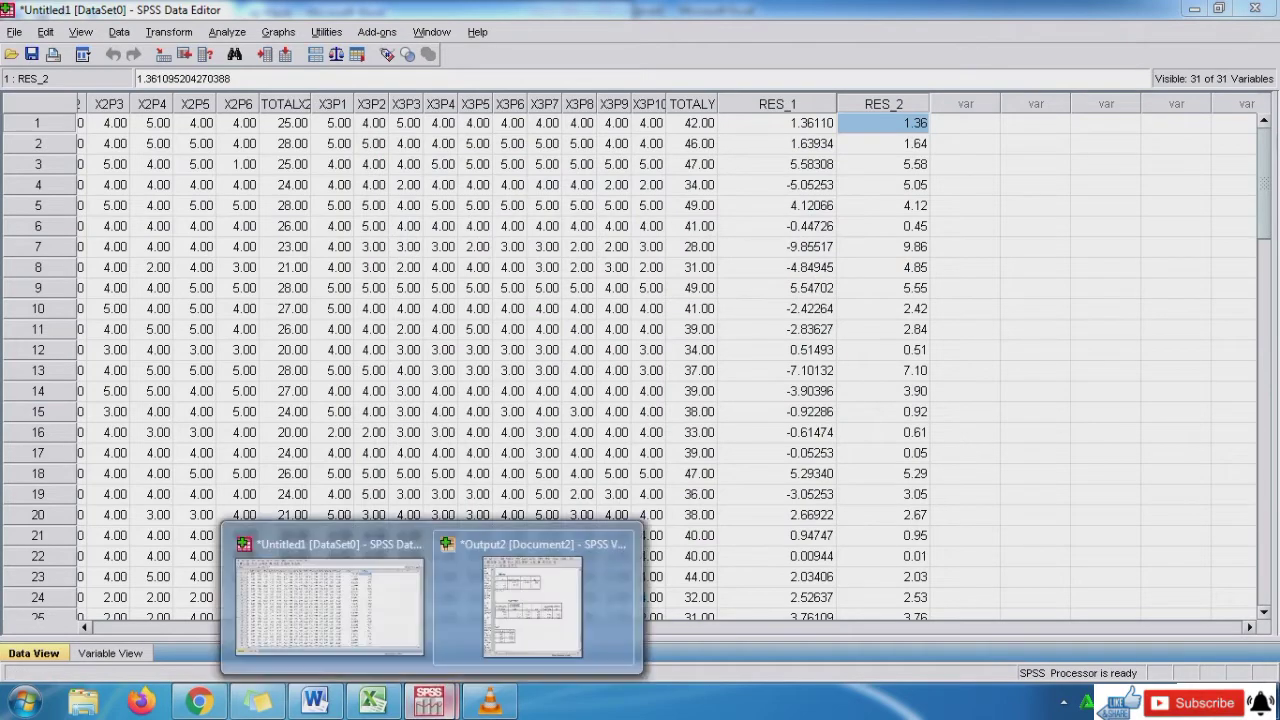
click(532, 600)
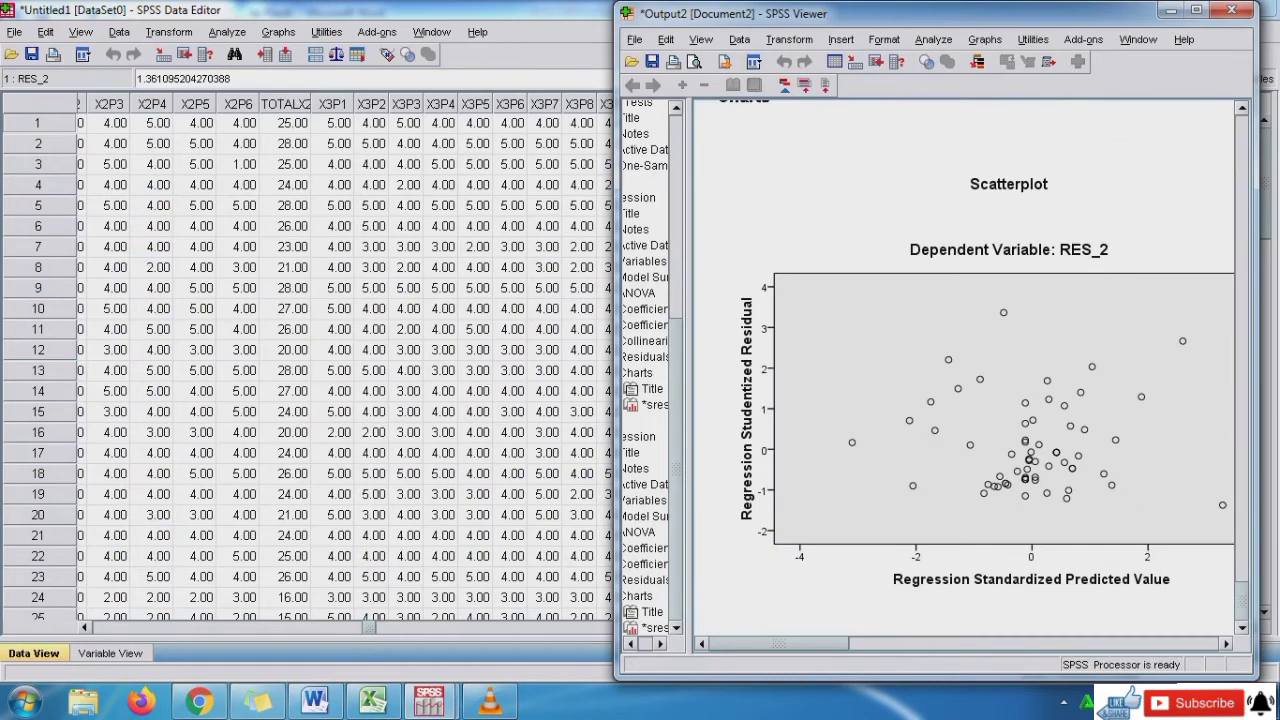
drag(1241, 600, 1241, 534)
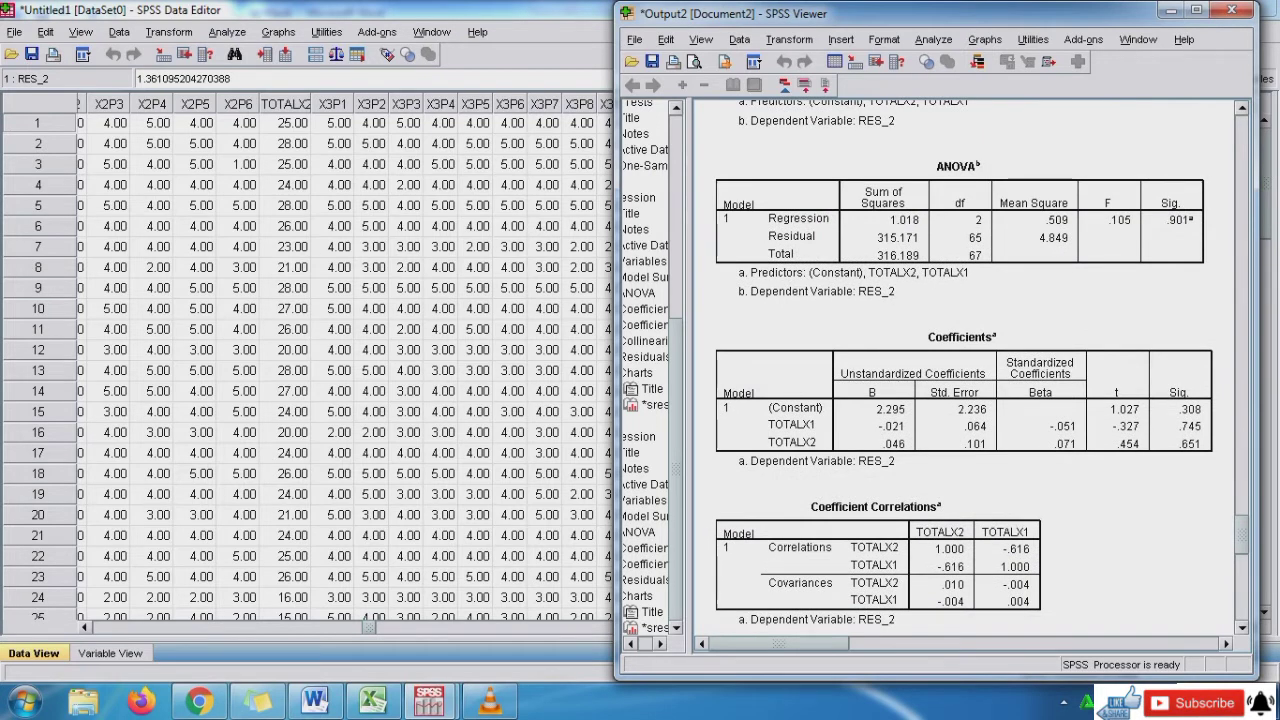
- Switch to the Word document and start a bold line "X1 =" below the Uji Glejser criterion
mouse_move(298, 704)
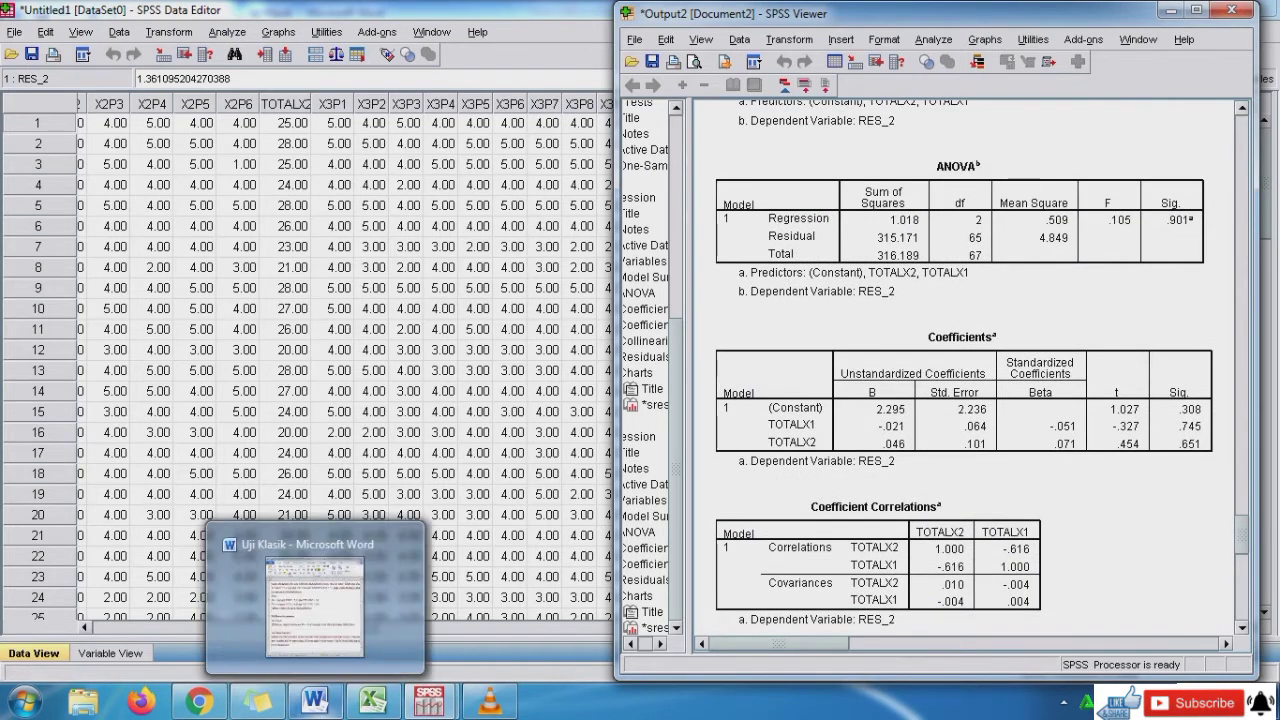
click(312, 702)
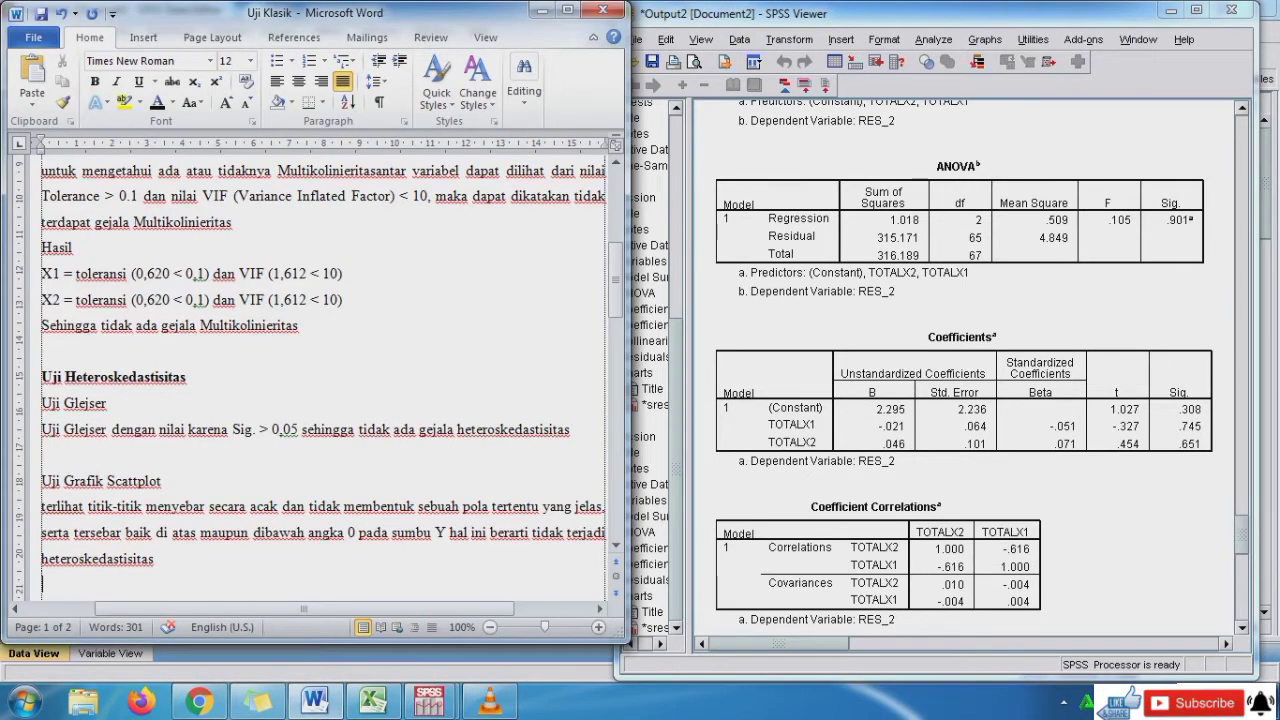
key(ctrl+b)
text(X1 =)
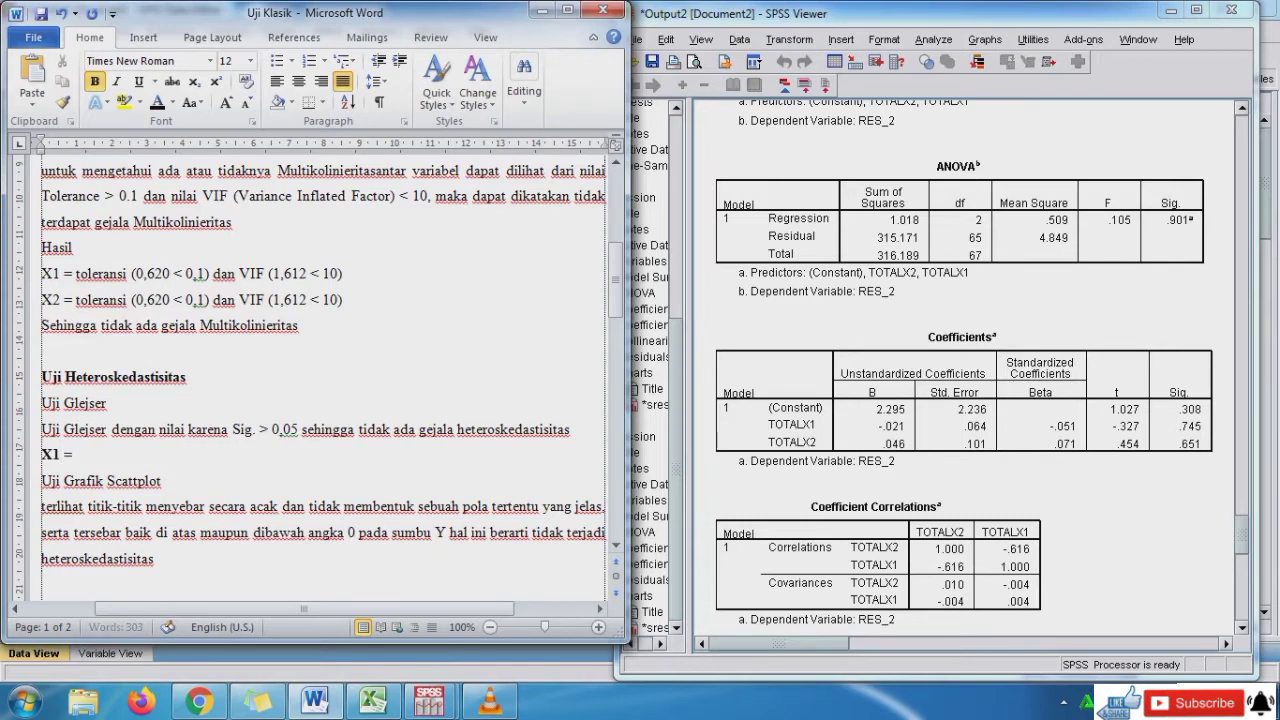
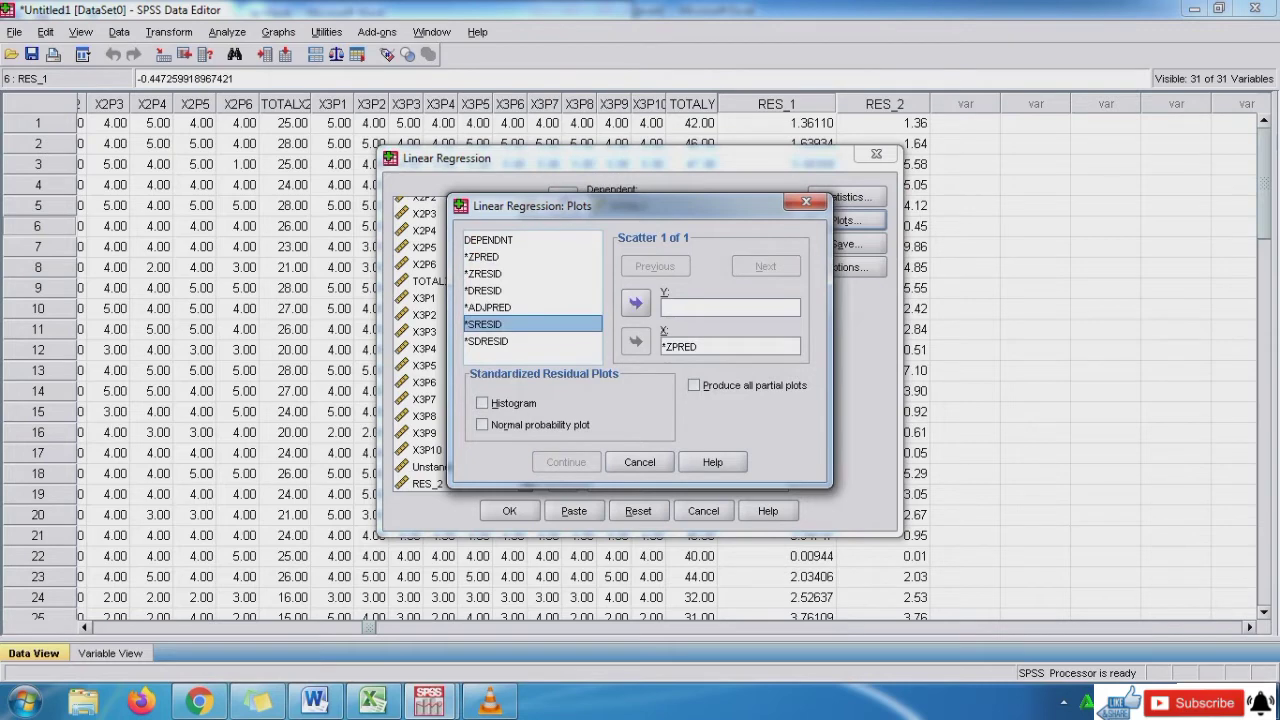
- Reassign the regression scatterplot axes with *SRESID as Y and *ZPRED as X, and run the regression for TOTALY
click(484, 257)
click(484, 324)
click(730, 347)
click(636, 341)
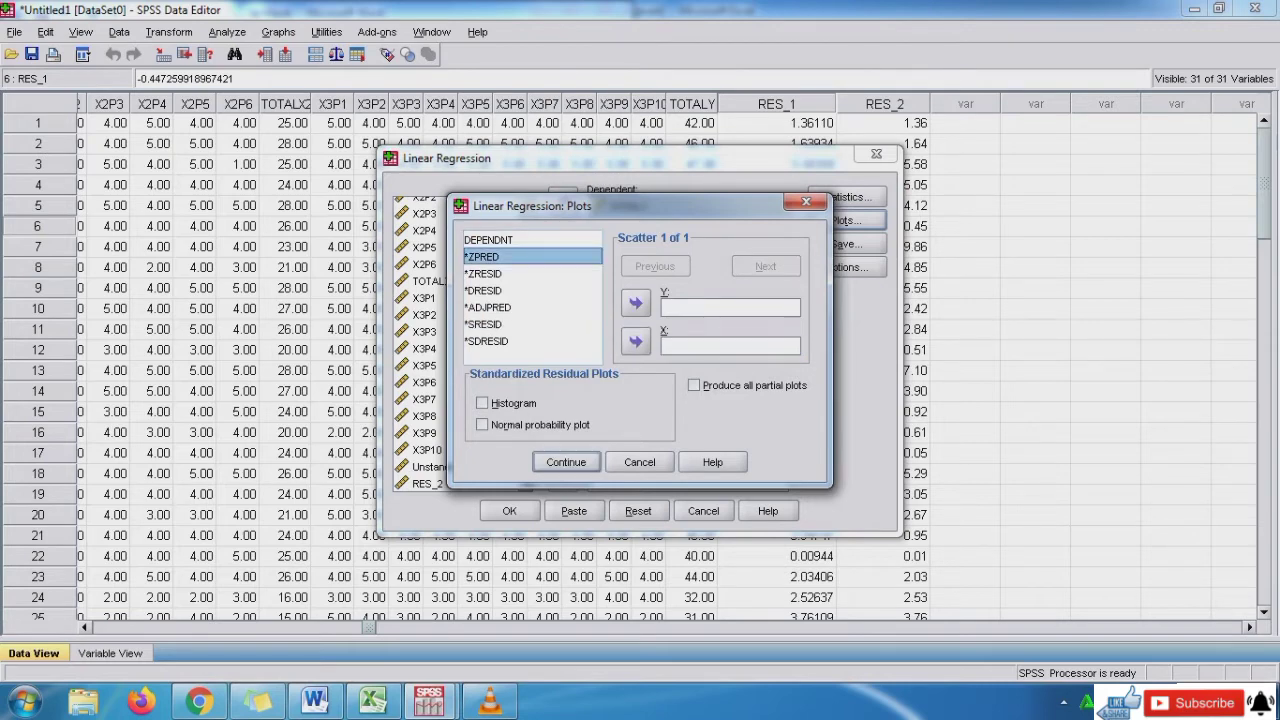
click(484, 324)
click(636, 303)
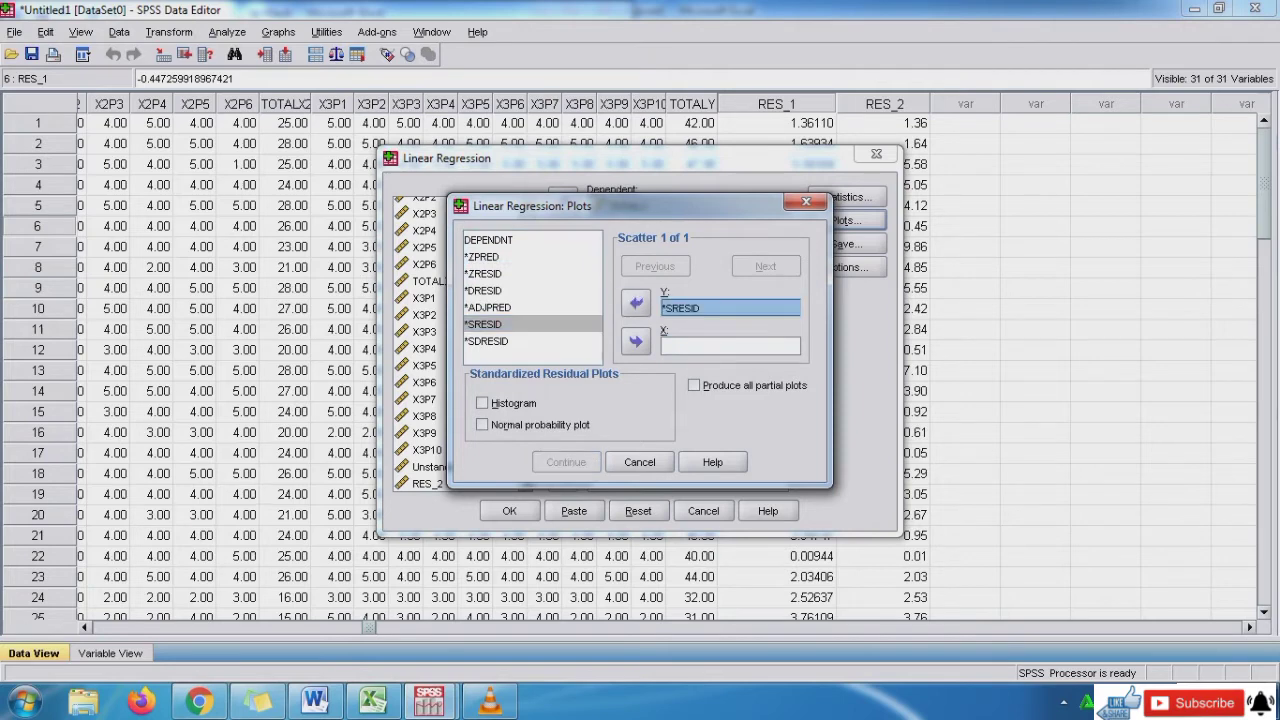
click(482, 257)
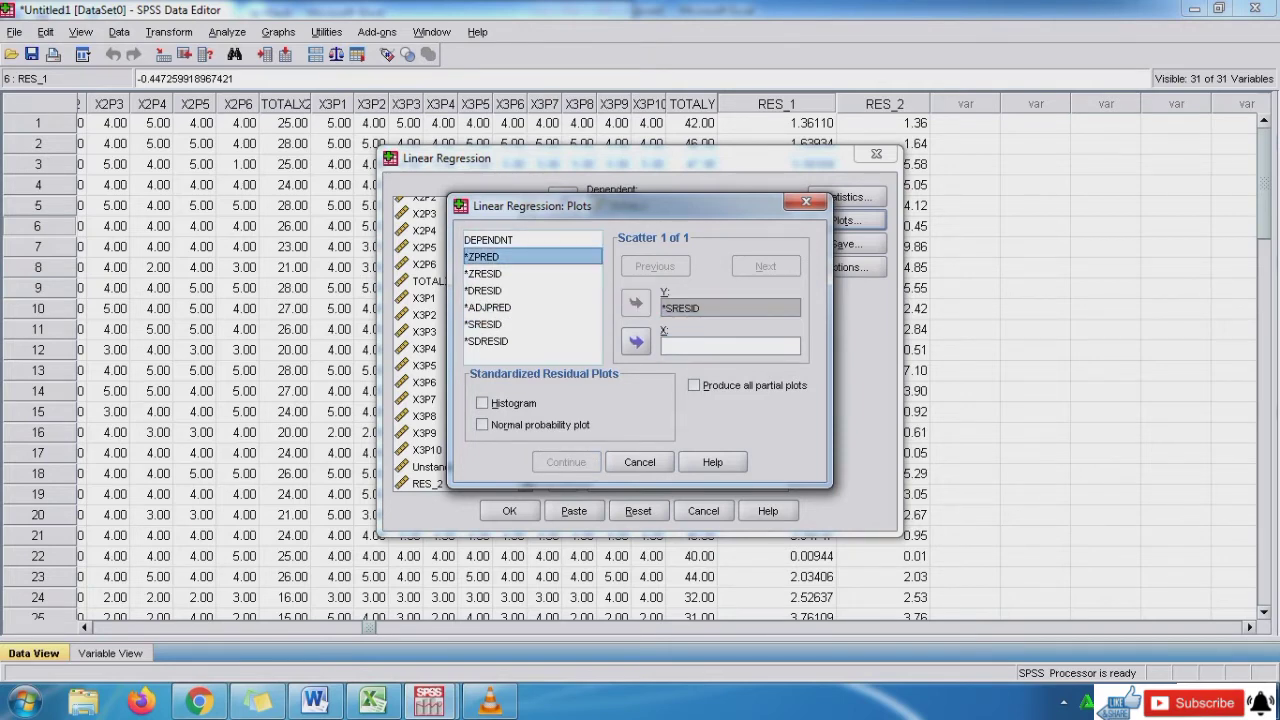
click(636, 341)
click(565, 462)
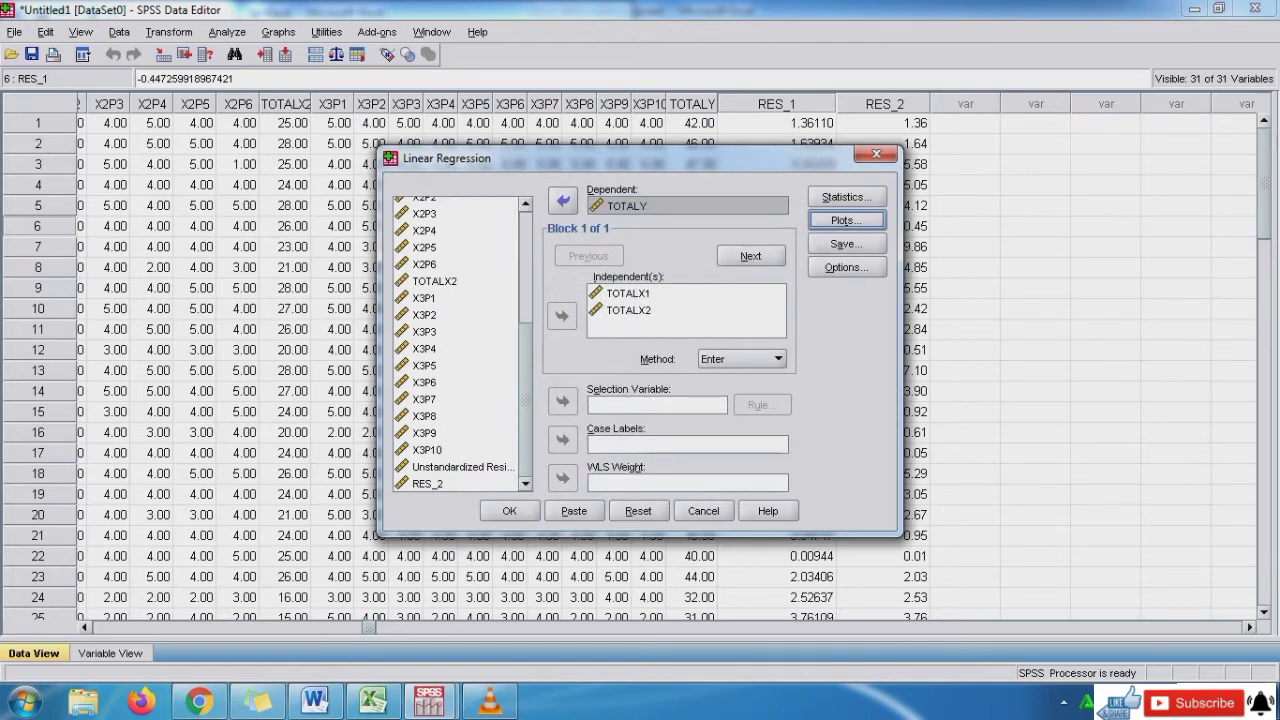
click(509, 510)
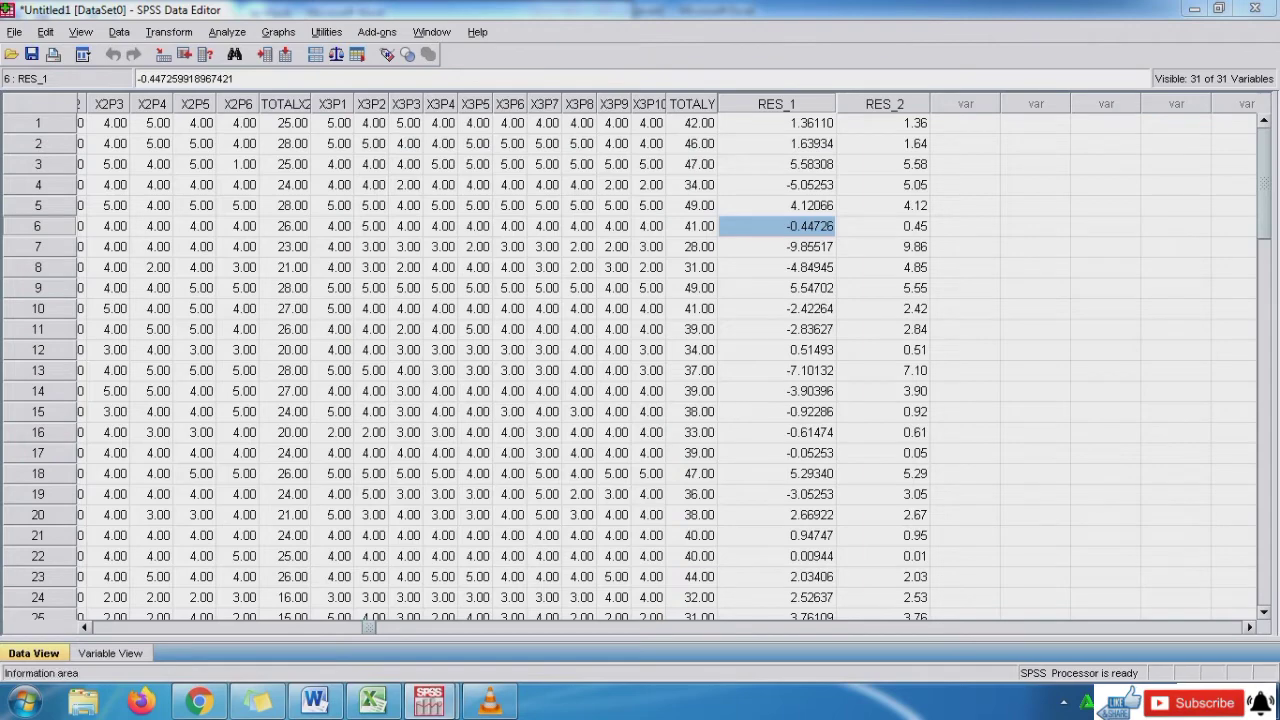
- Examine the TOTALY scatterplot in the SPSS output against the Uji Grafik Scattplot paragraph in the Word document
mouse_move(429, 702)
click(530, 608)
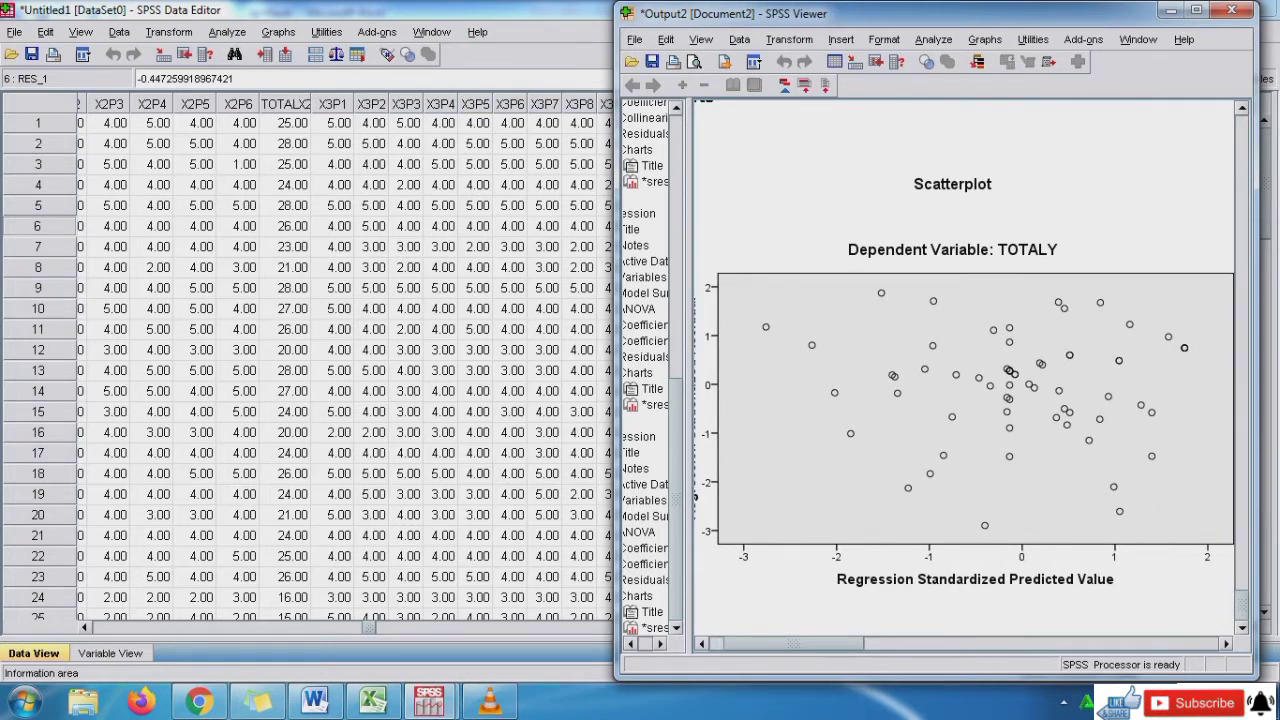
click(315, 702)
click(180, 388)
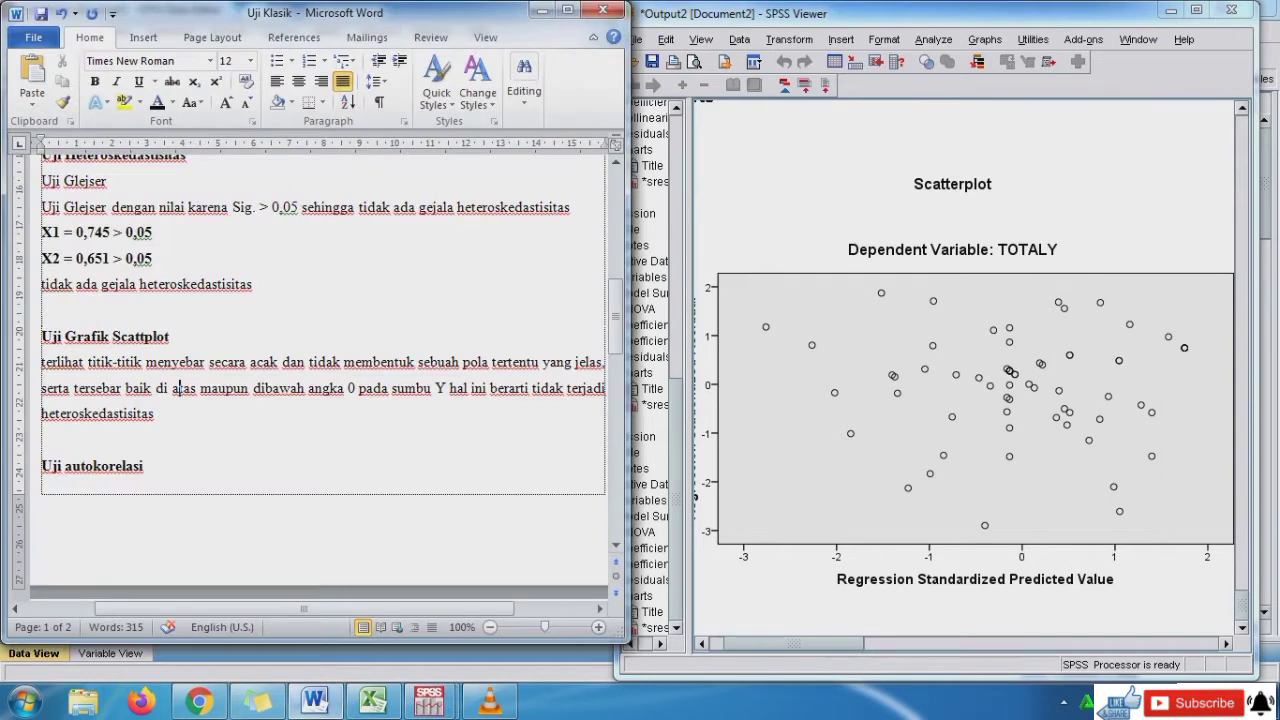
- Read through the Uji Grafik Scattplot interpretation and check the spread of points in the TOTALY scatterplot
click(142, 362)
click(145, 387)
click(152, 388)
click(191, 388)
click(246, 362)
click(240, 362)
click(246, 362)
click(251, 362)
click(930, 430)
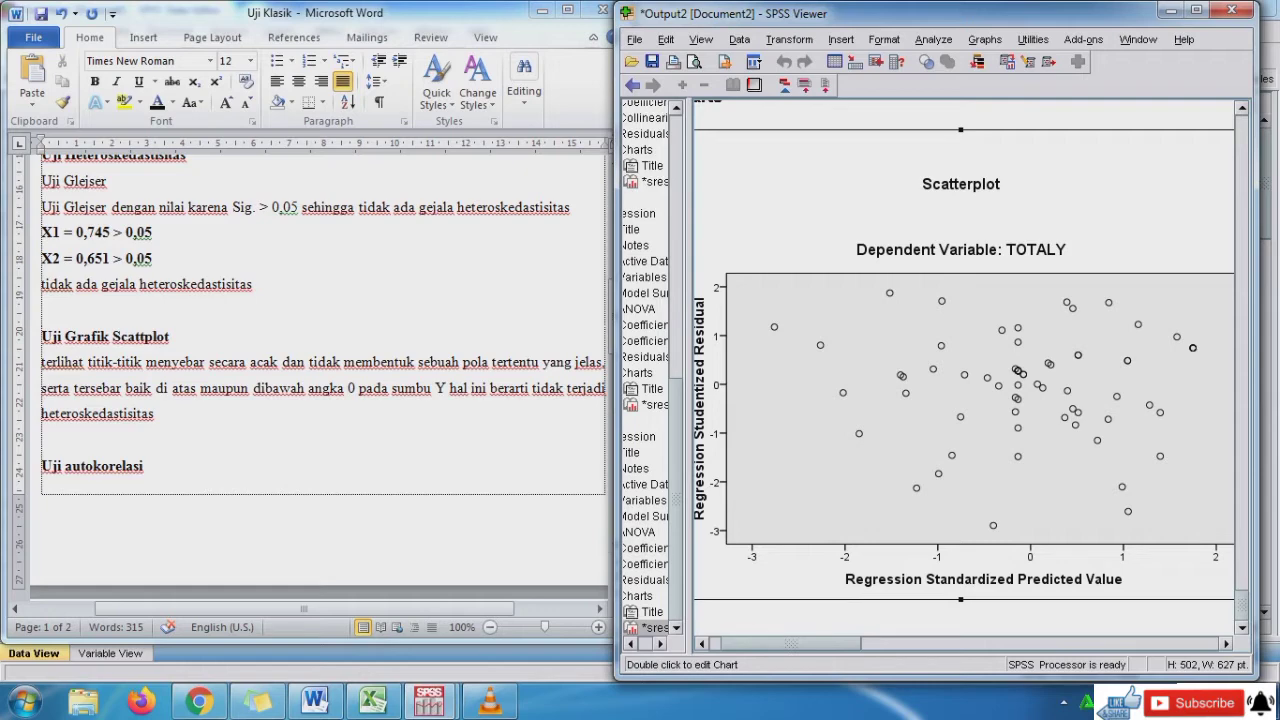
- In the Word document, add a blank line after the scatterplot paragraph to push the Uji autokorelasi section onto the next page
click(134, 413)
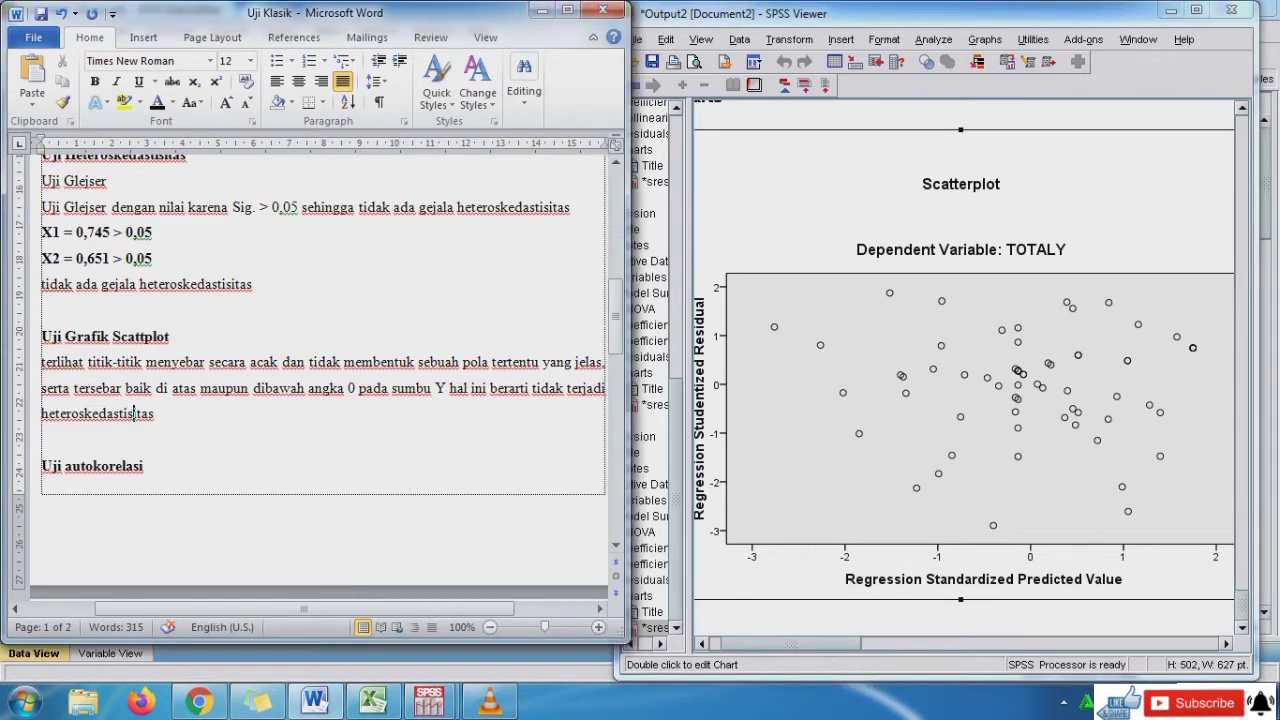
key(Return)
key(Down)
key(Down)
key(Down)
key(Down)
key(Down)
key(Down)
key(Down)
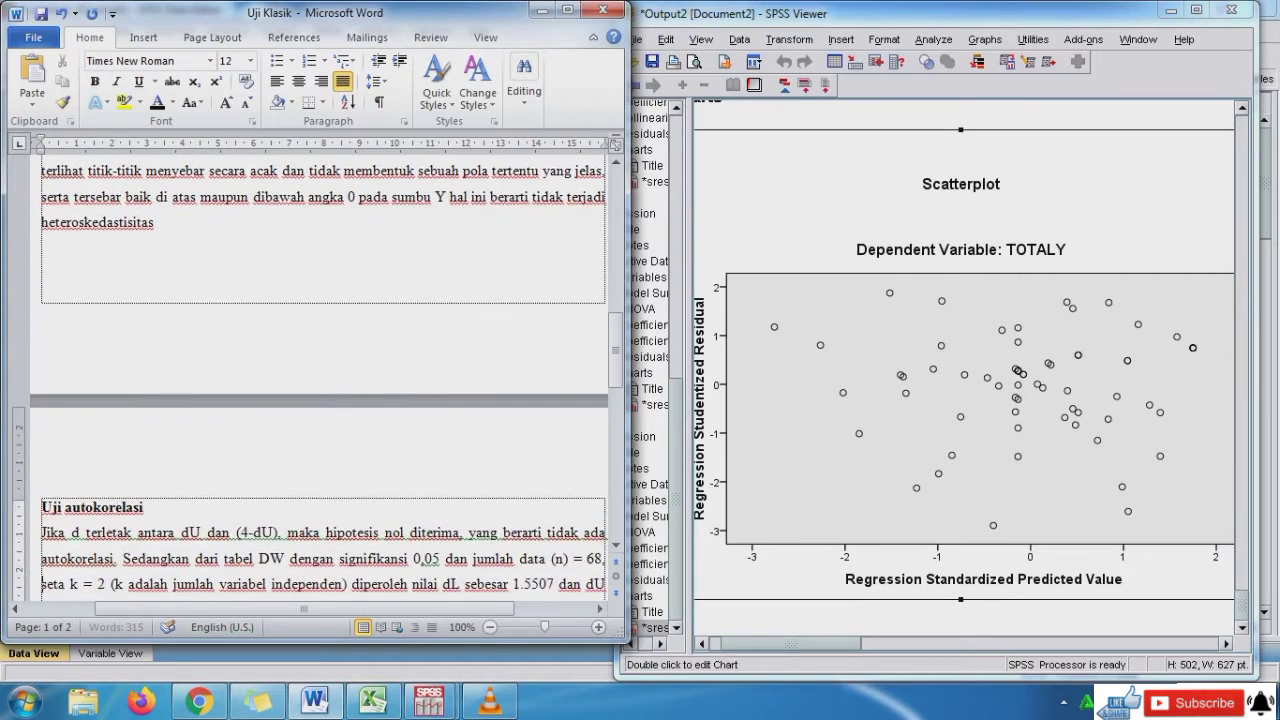
key(Down)
key(Down)
key(Down)
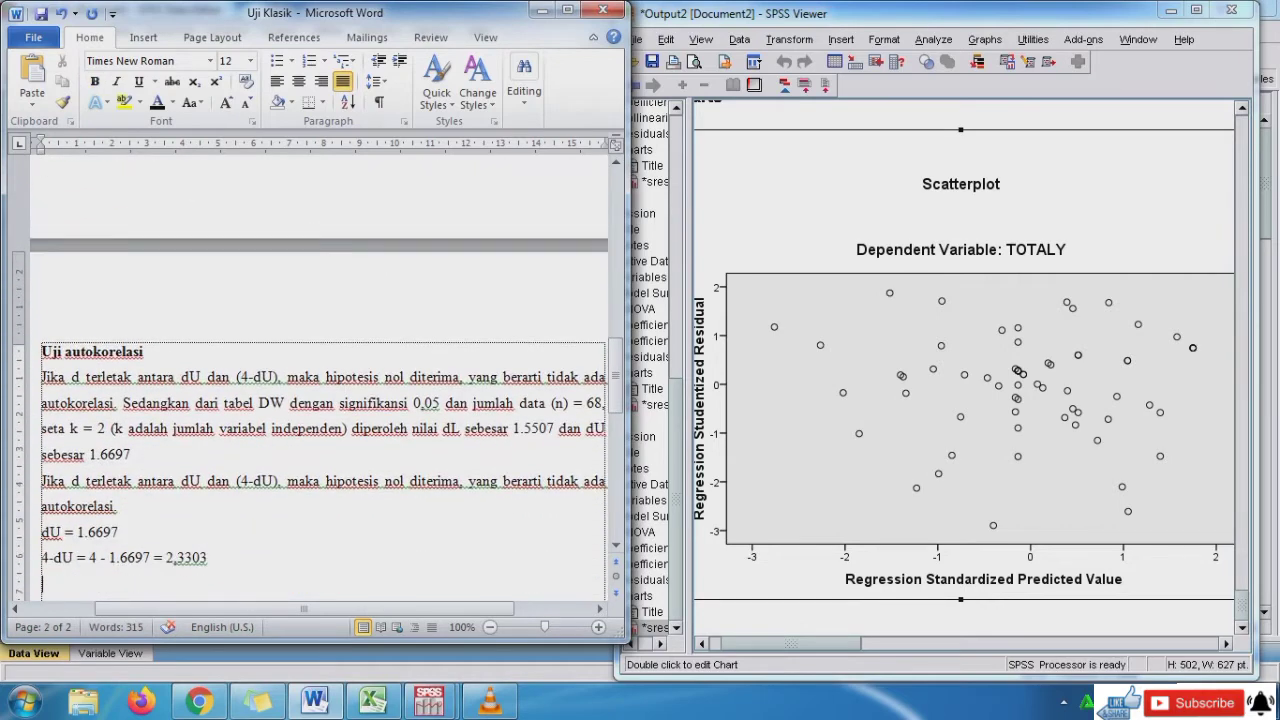
- Capitalise the autocorrelation heading as "Uji Autokorelasi" and read the criterion paragraph below it
click(71, 352)
key(BackSpace)
text(A)
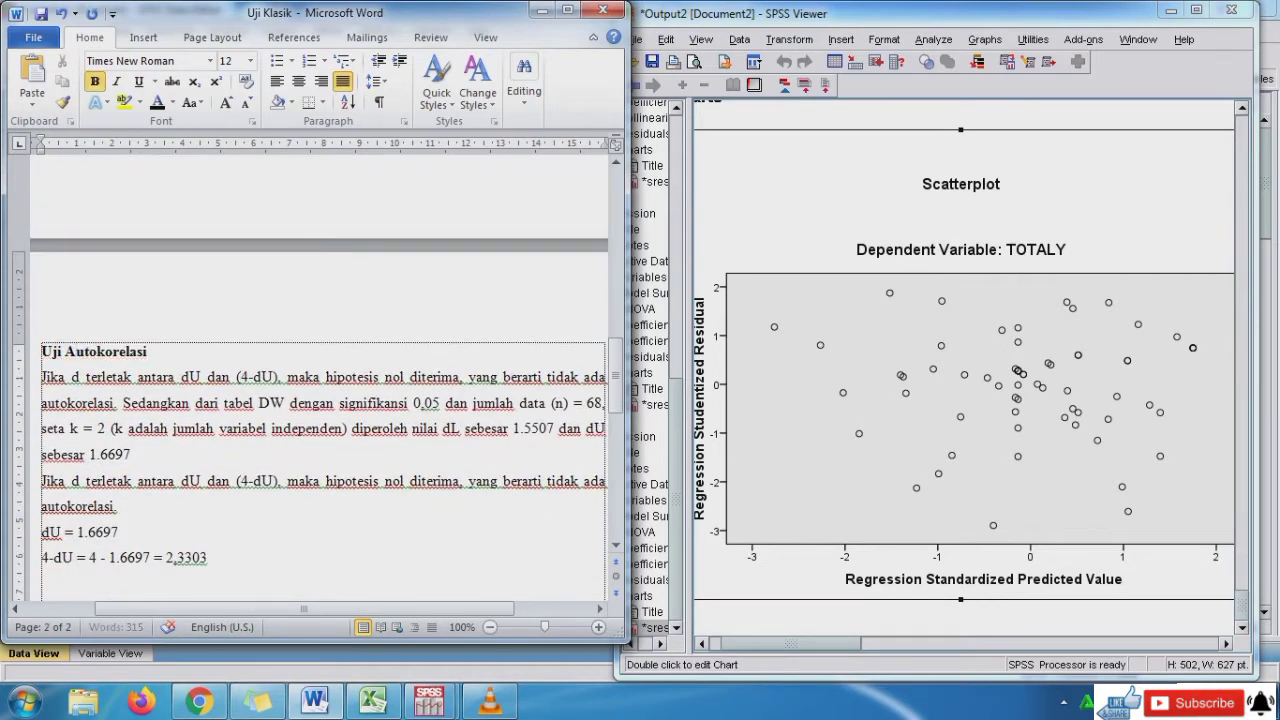
click(105, 403)
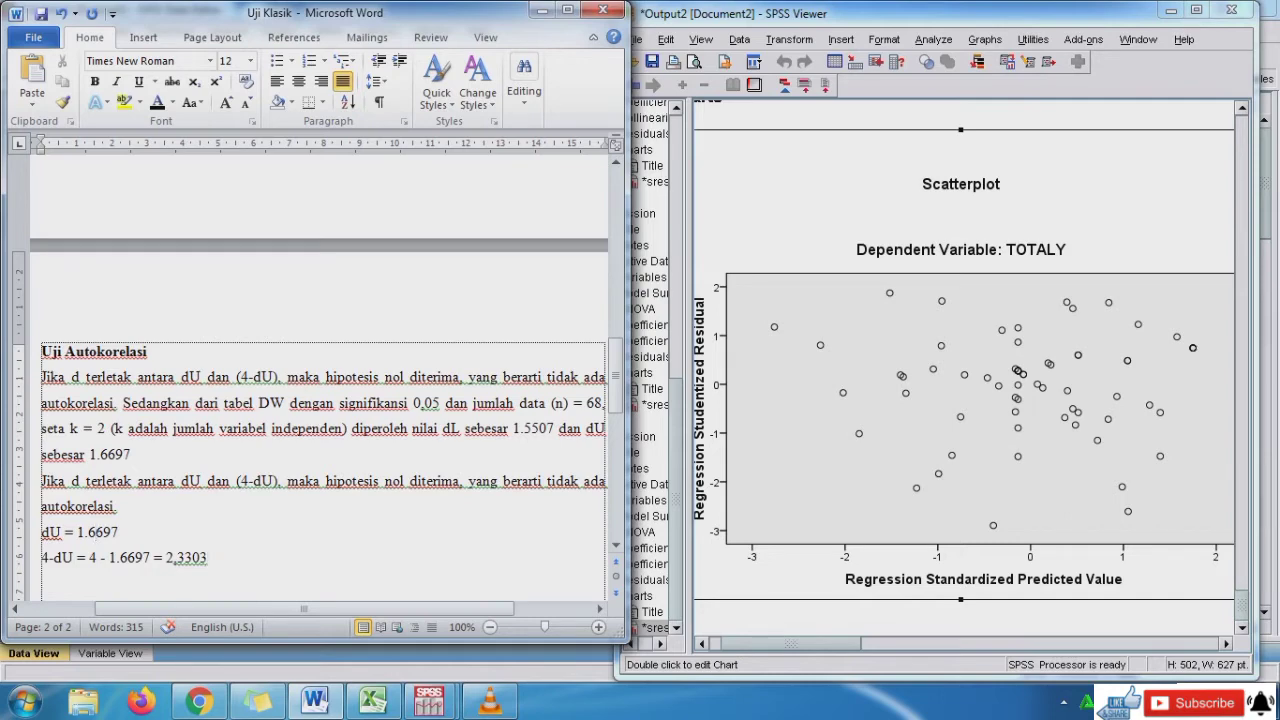
- Return to the SPSS data and run the linear regression for TOTALY with the Durbin-Watson residual statistic enabled
click(1171, 11)
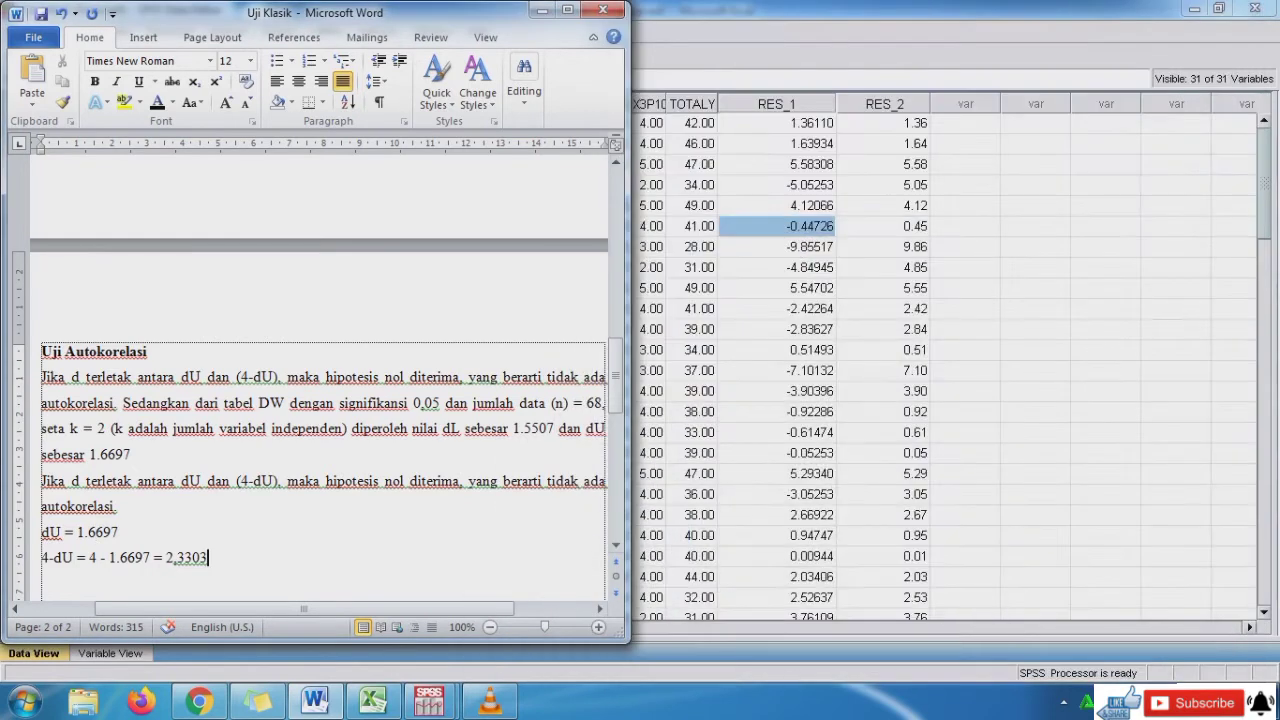
click(777, 247)
click(227, 32)
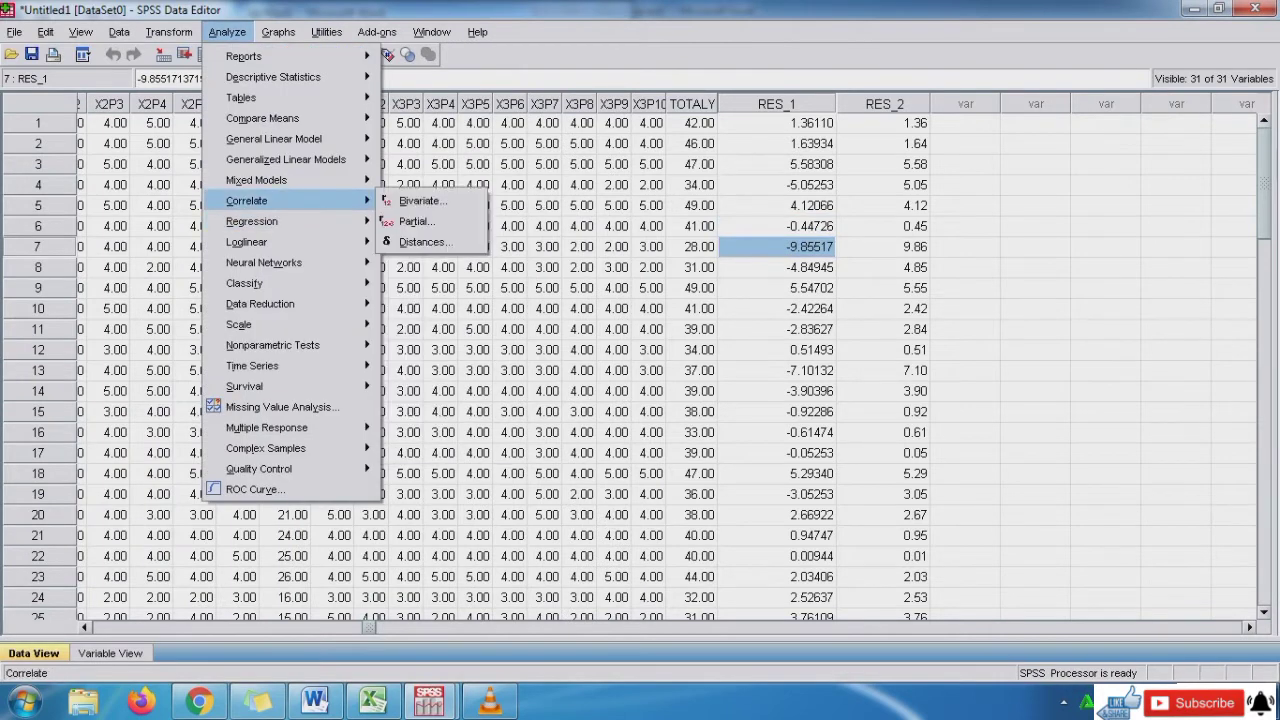
mouse_move(252, 221)
click(415, 221)
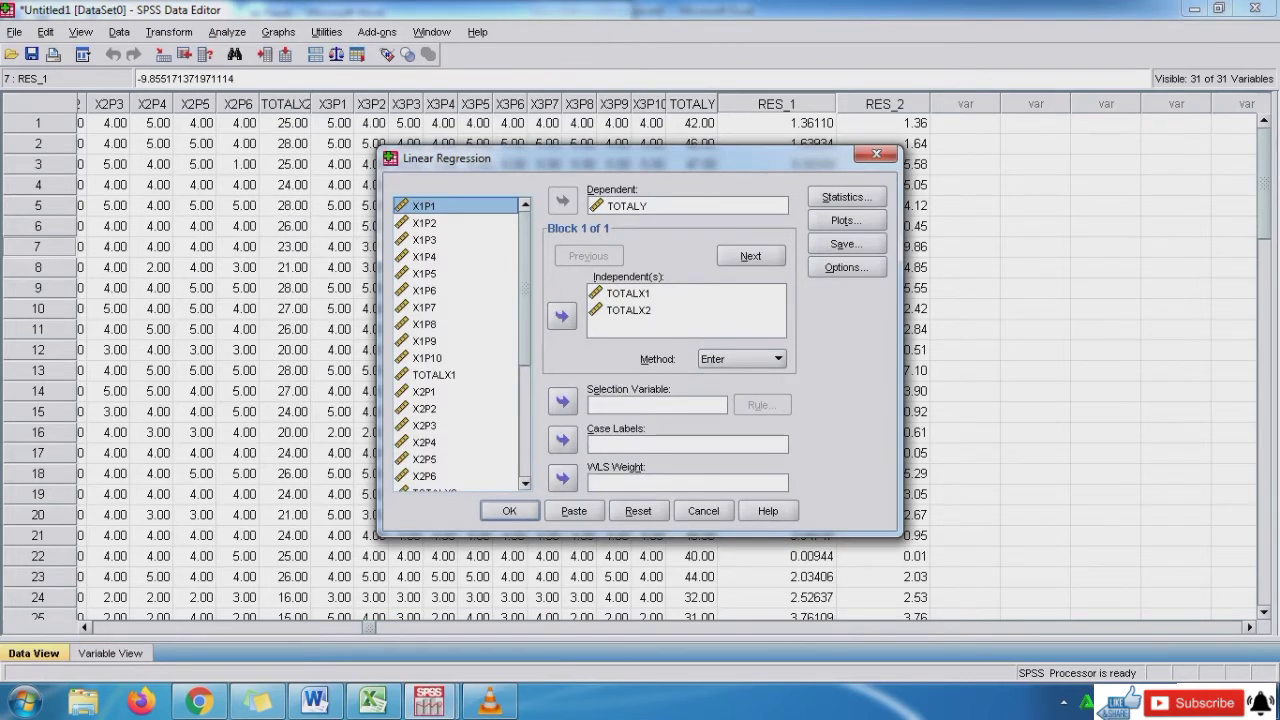
click(846, 197)
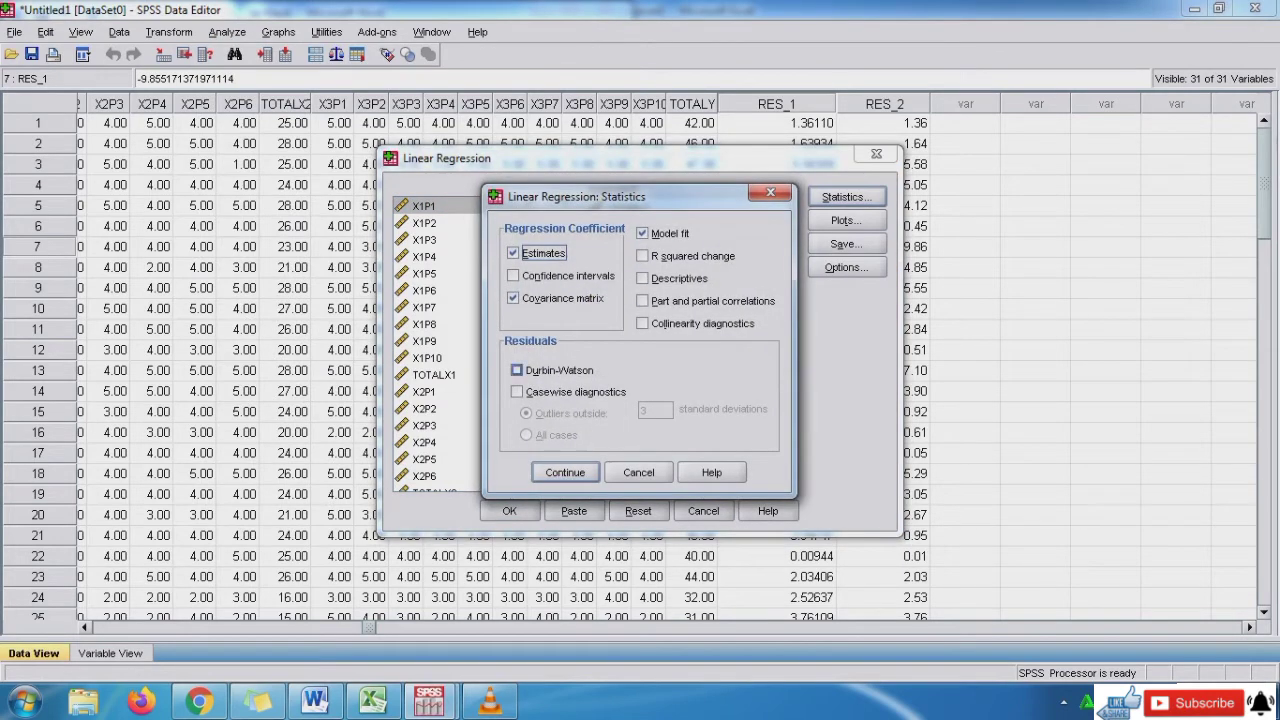
click(517, 370)
click(565, 472)
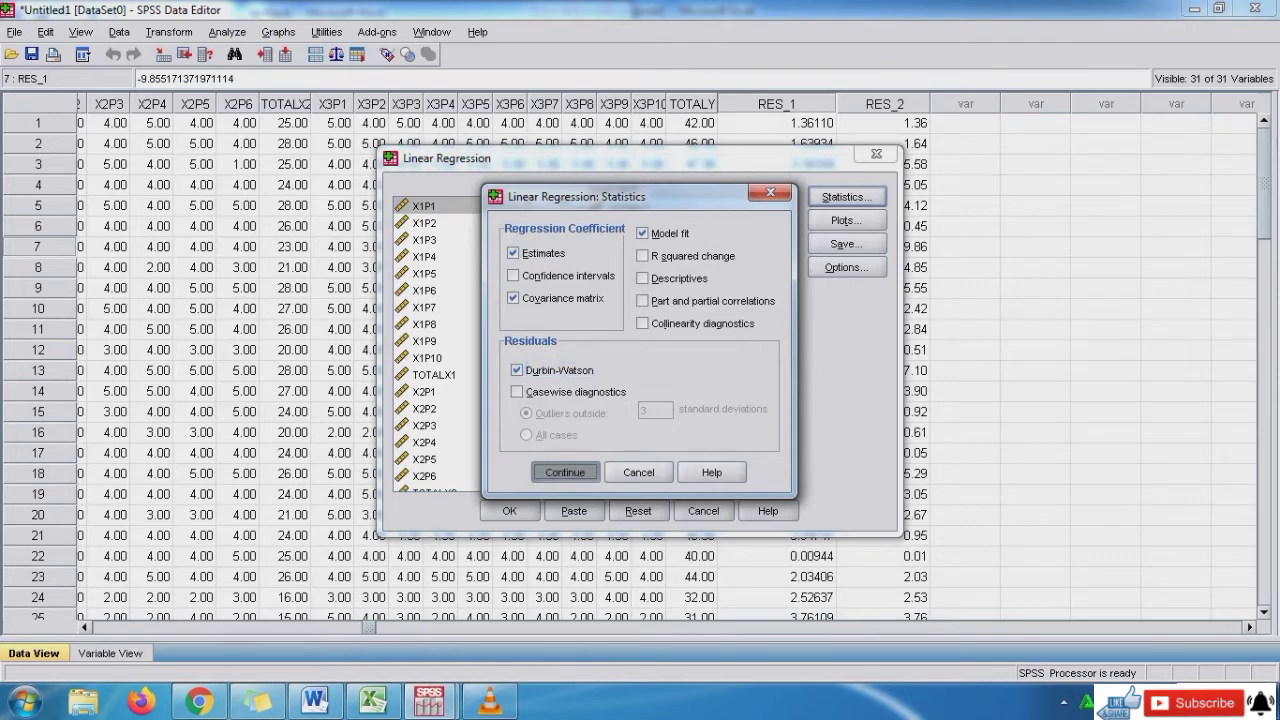
click(509, 511)
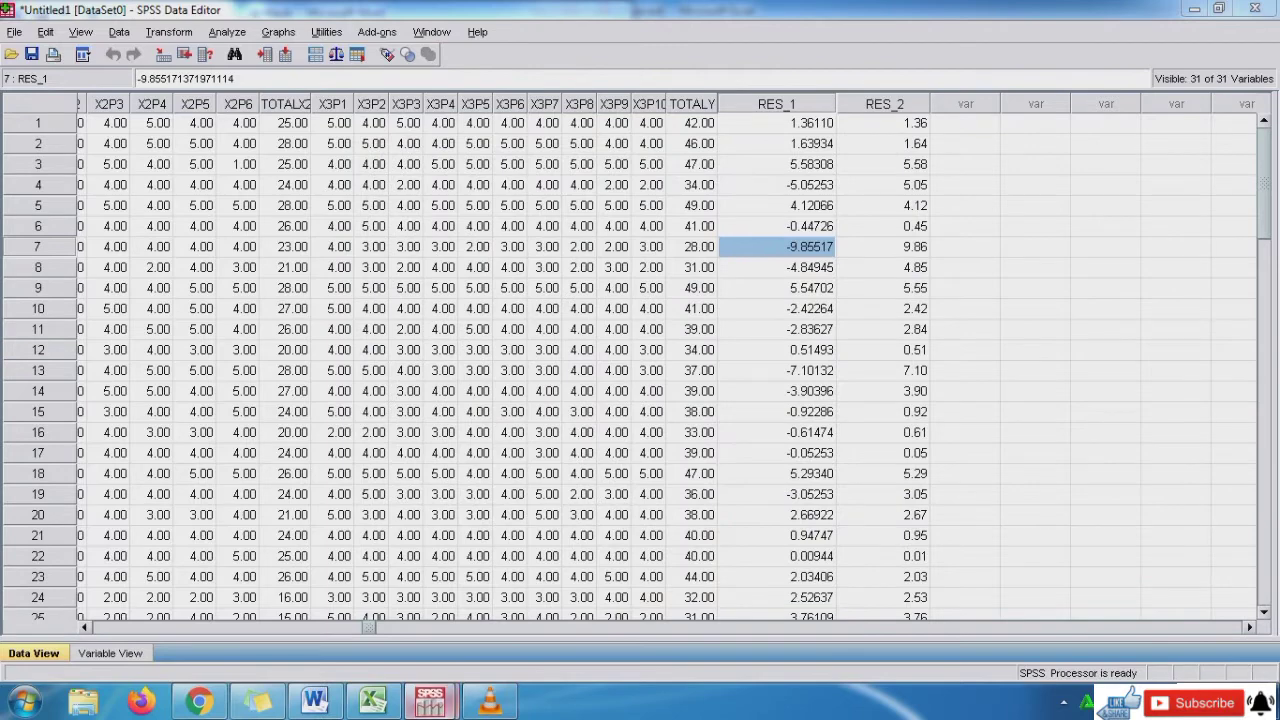
- Bring up the SPSS output and examine the Durbin-Watson value in the Model Summary table
mouse_move(432, 703)
click(540, 598)
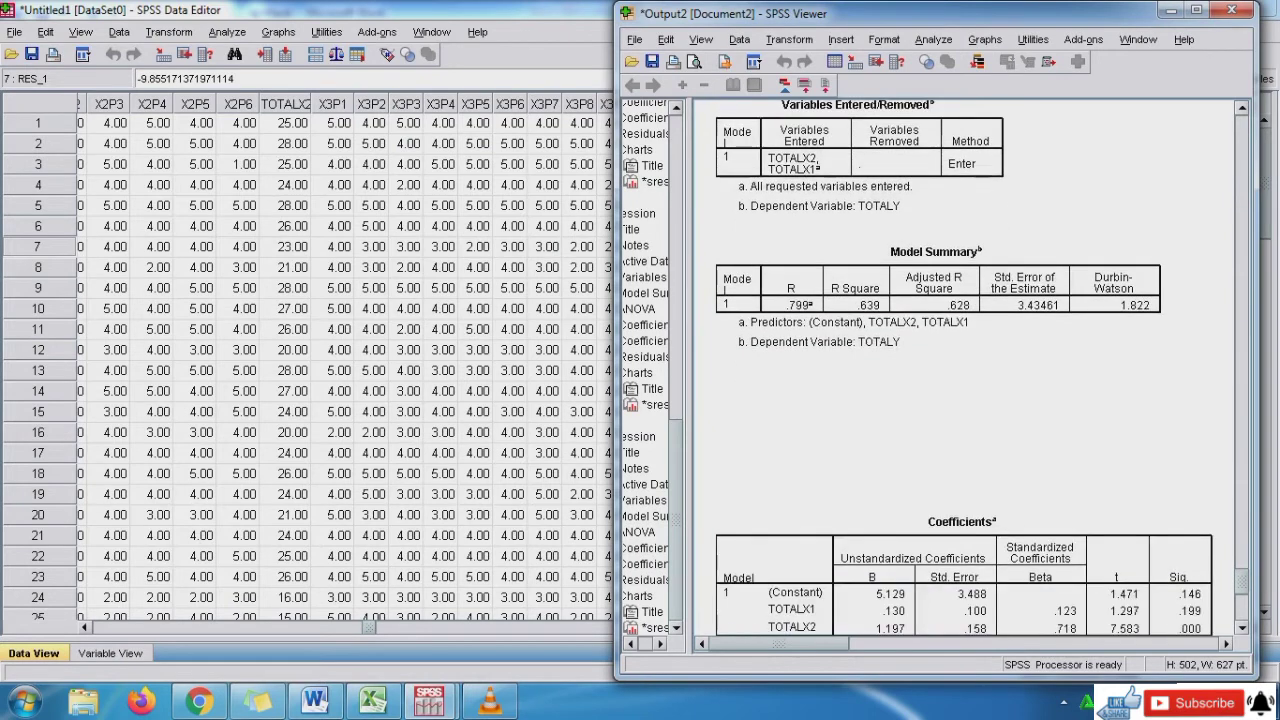
click(938, 240)
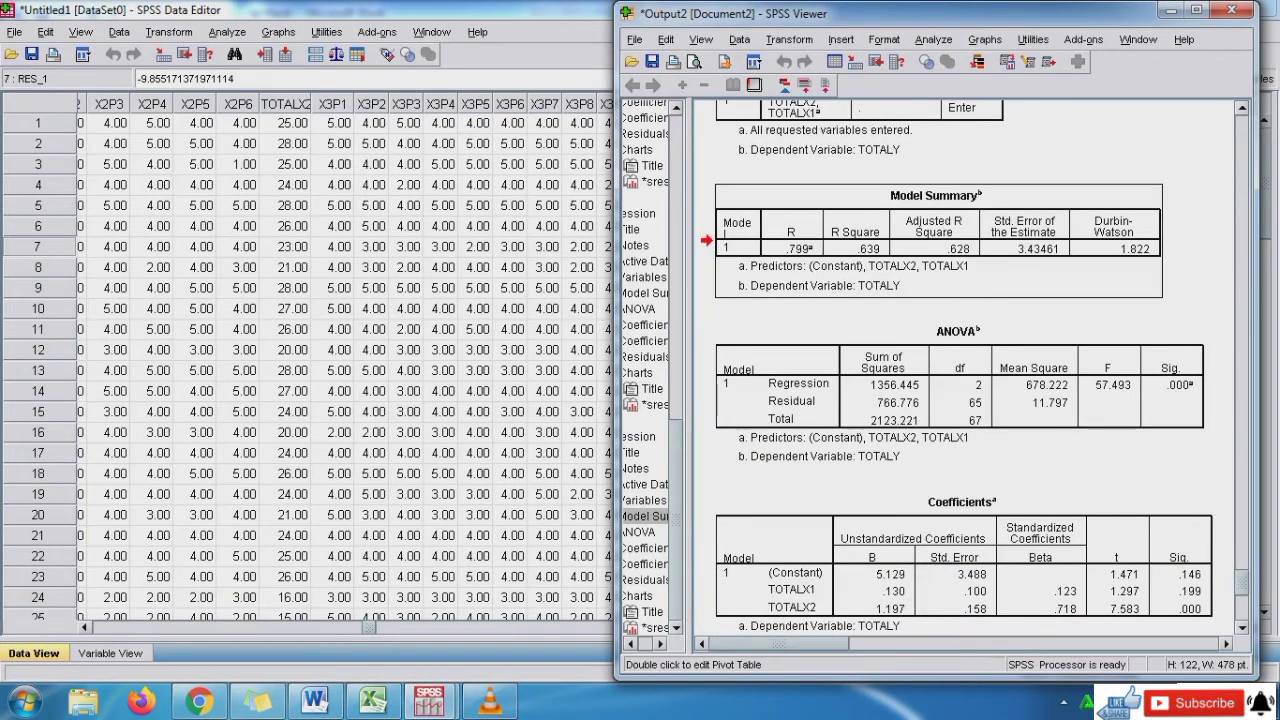
- Switch to the Word document and add "Nilai Durbin Watson = 1,822 atau berada diantara" below the 4-dU calculation
click(315, 701)
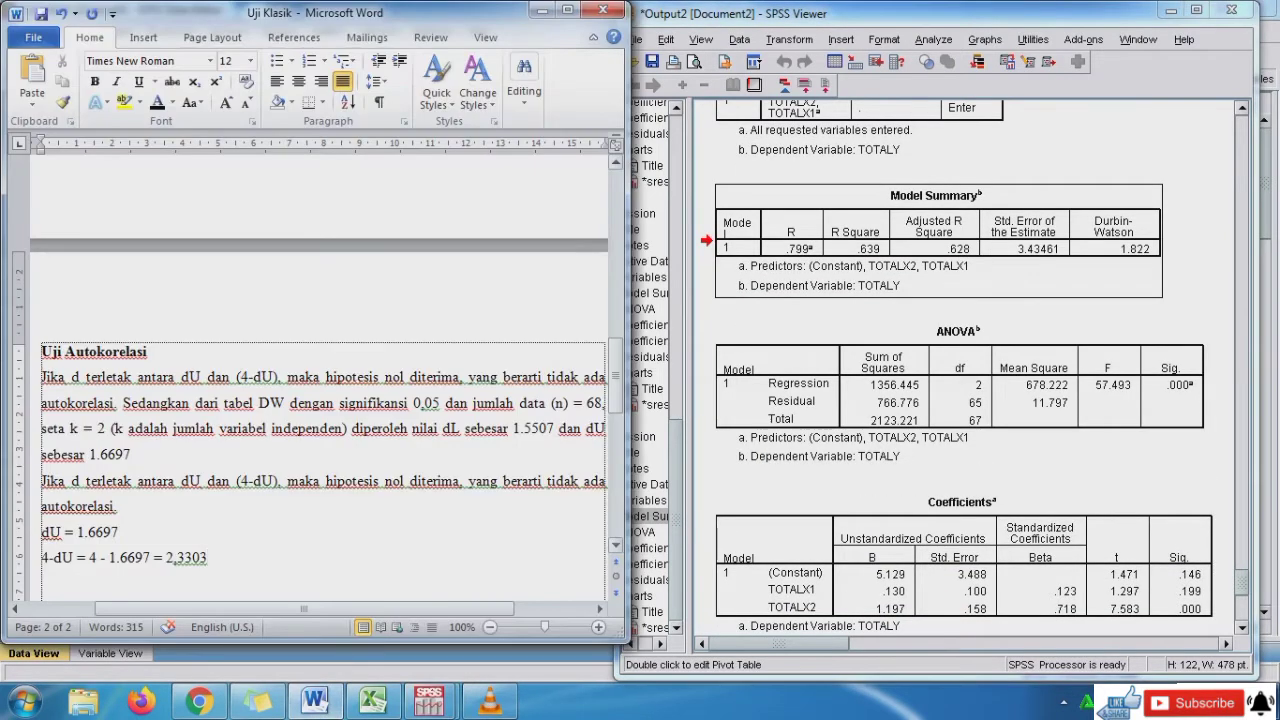
drag(617, 376, 617, 378)
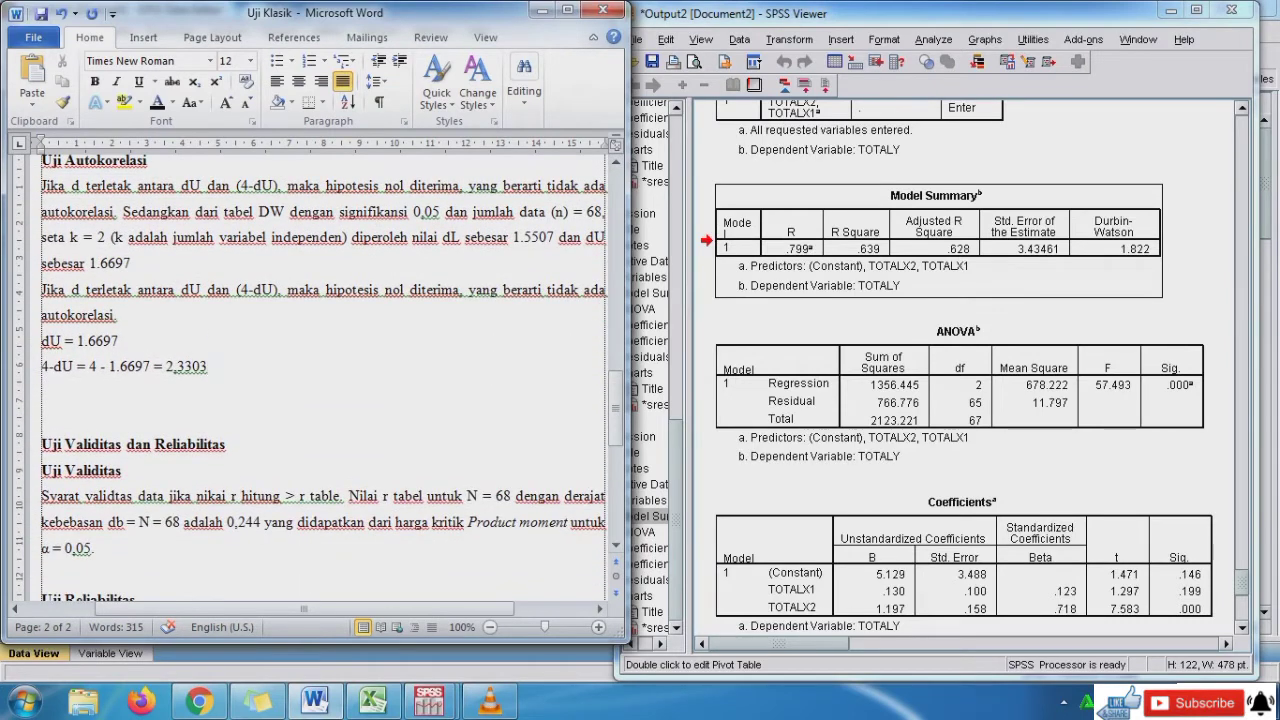
key(Return)
text(Nilai)
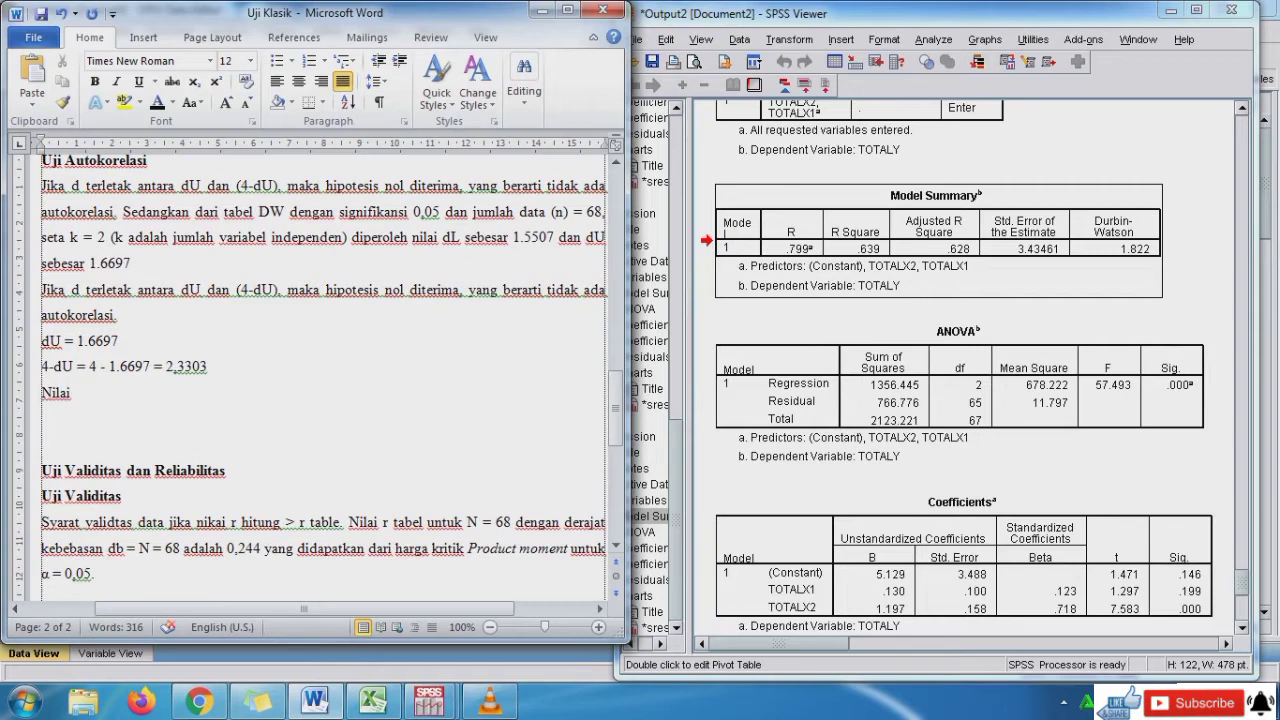
text( Durbin Ats)
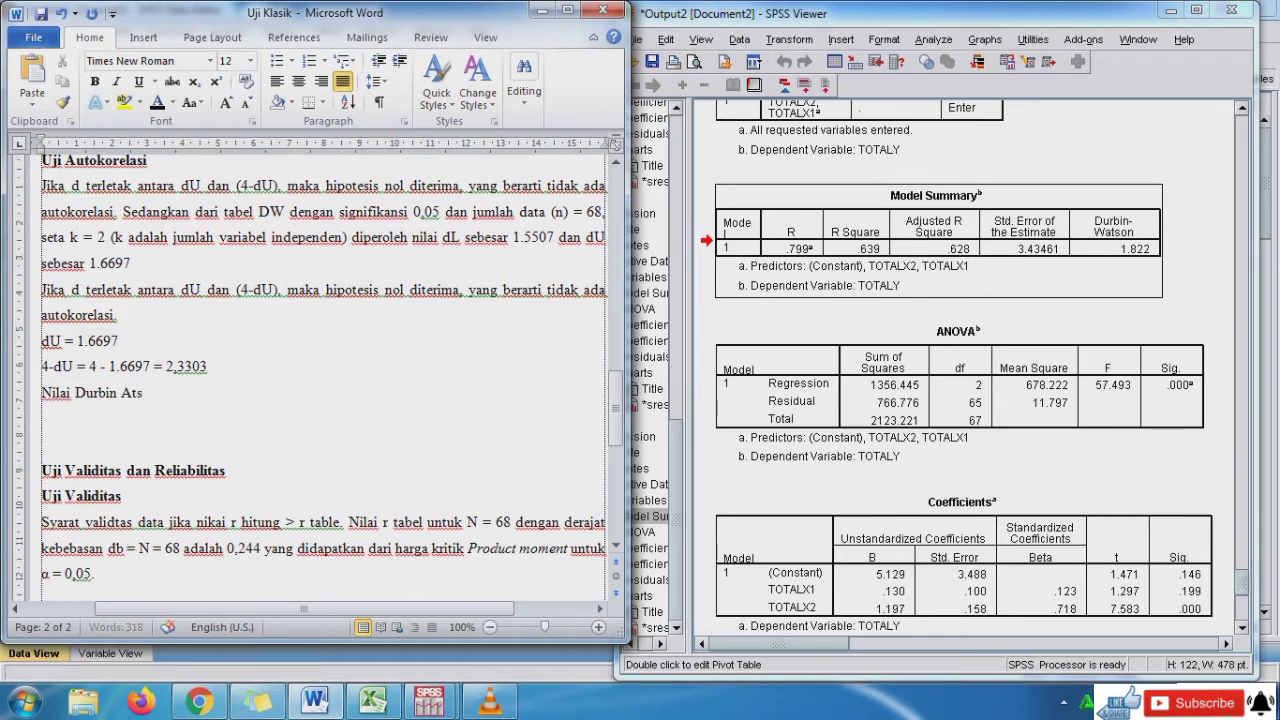
text(on)
key(Left)
key(Left)
key(Left)
key(Left)
key(Left)
key(BackSpace)
text(Watson )
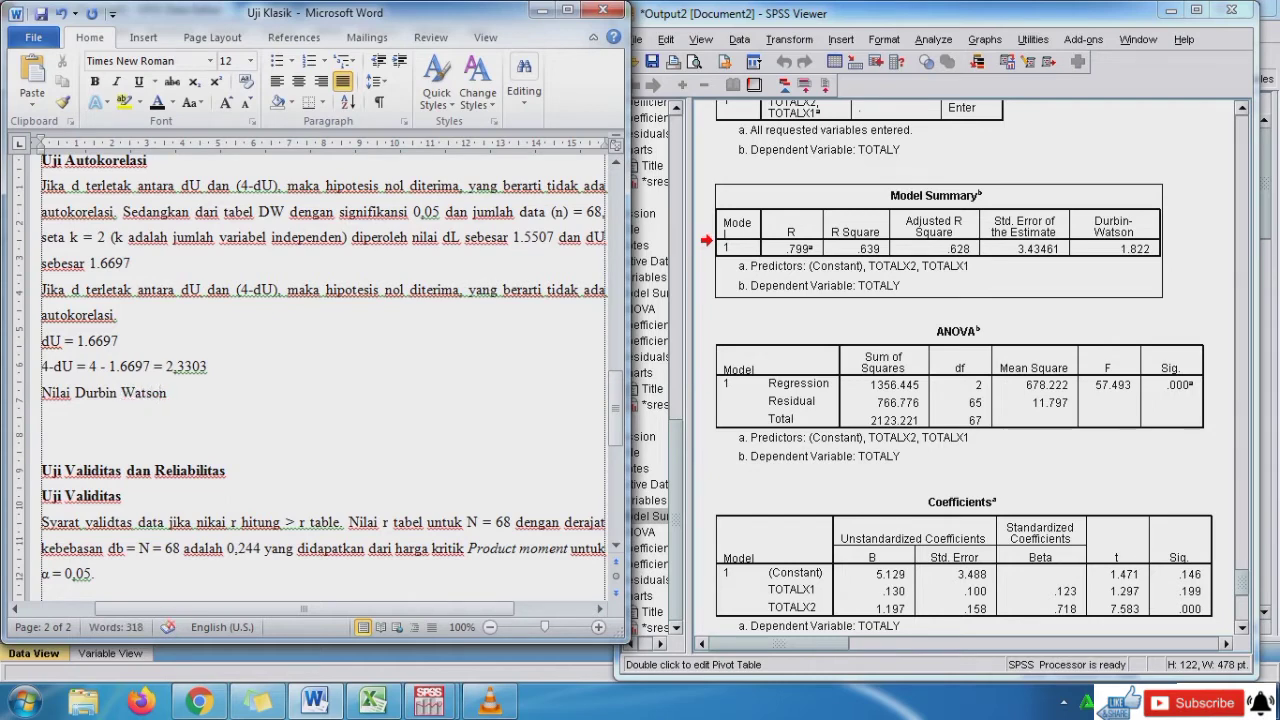
text(= 1,822 atau ber)
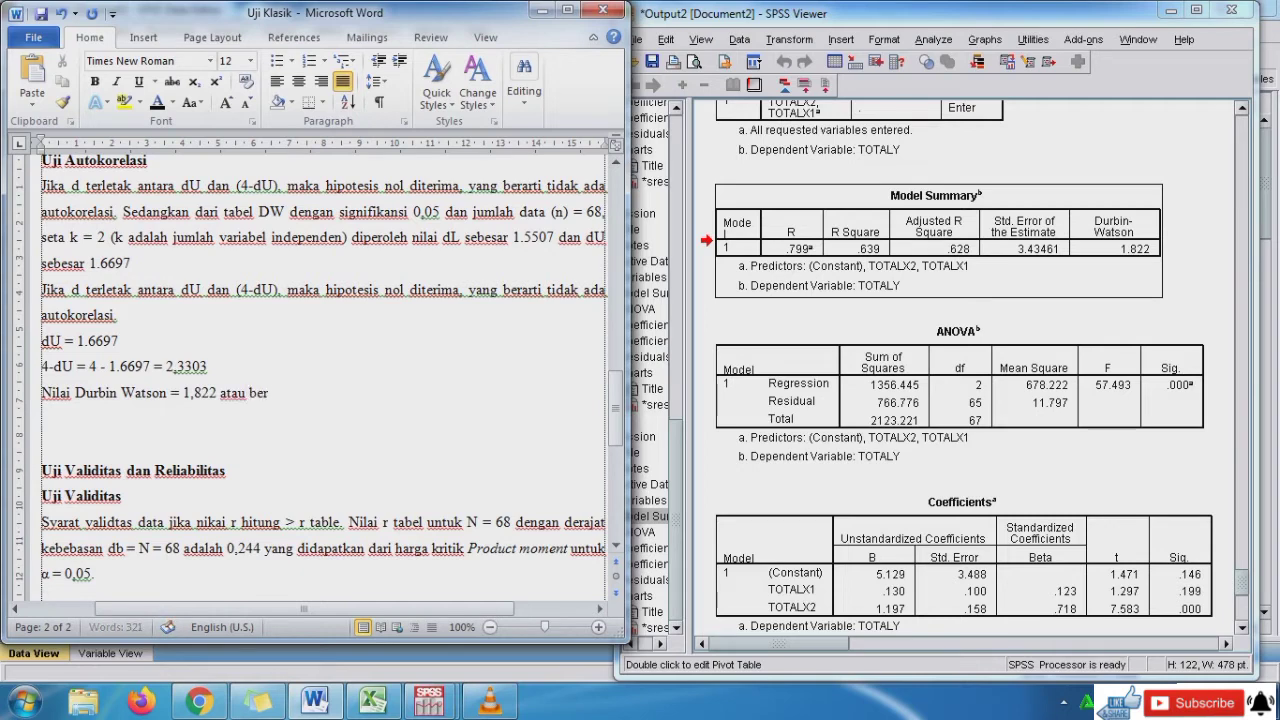
text(ada diantara)
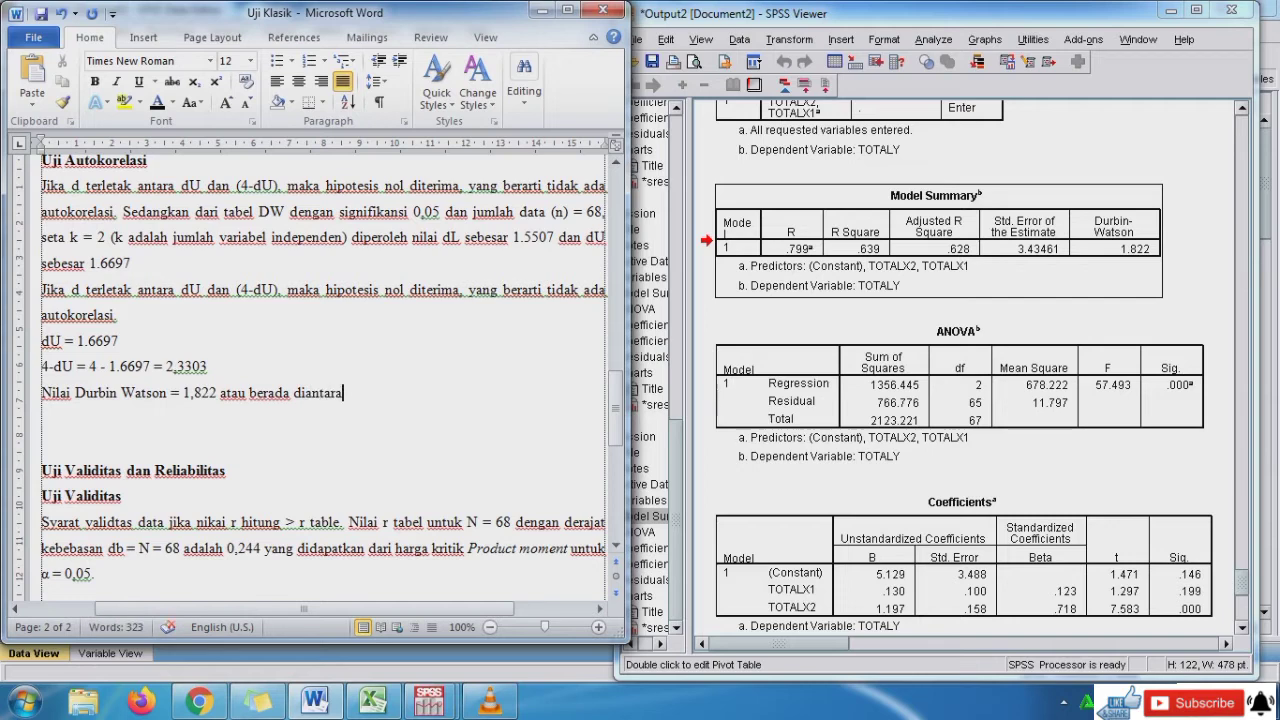
- Copy "dU dan (4-dU)" from the criterion paragraph to the end of the Nilai Durbin Watson line
drag(181, 290, 279, 290)
key(ctrl+c)
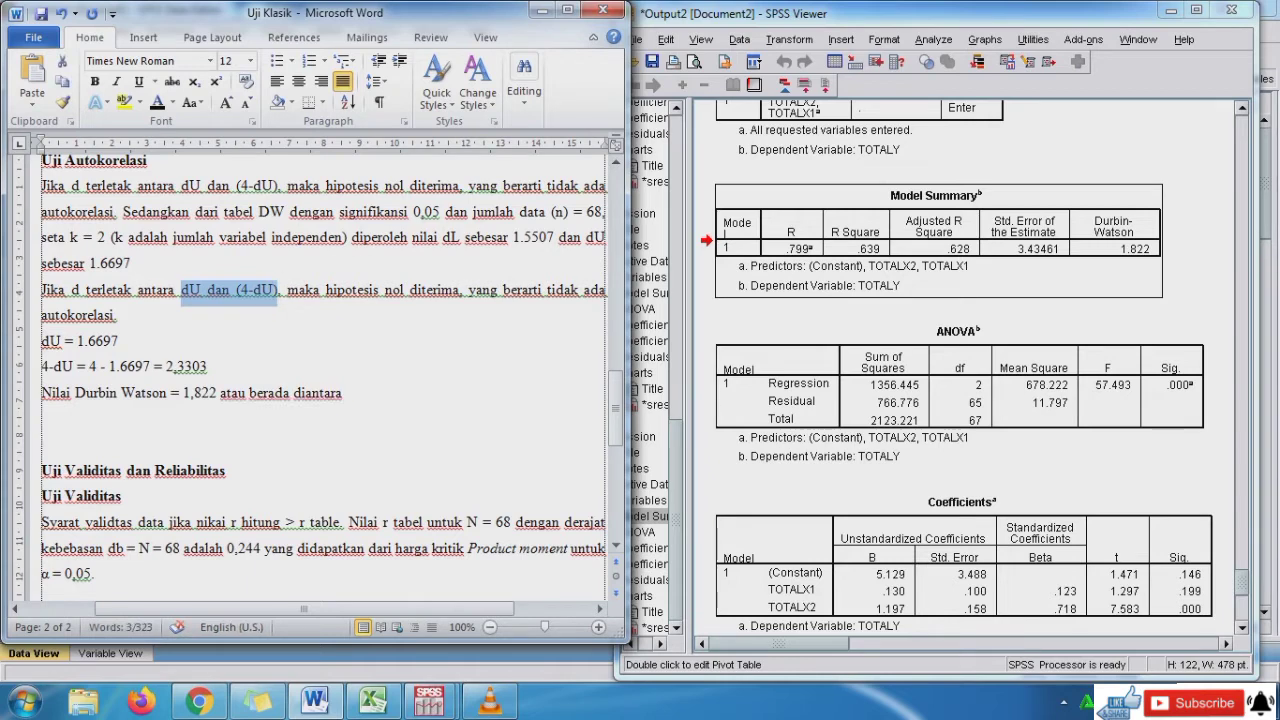
click(343, 393)
key(ctrl+v)
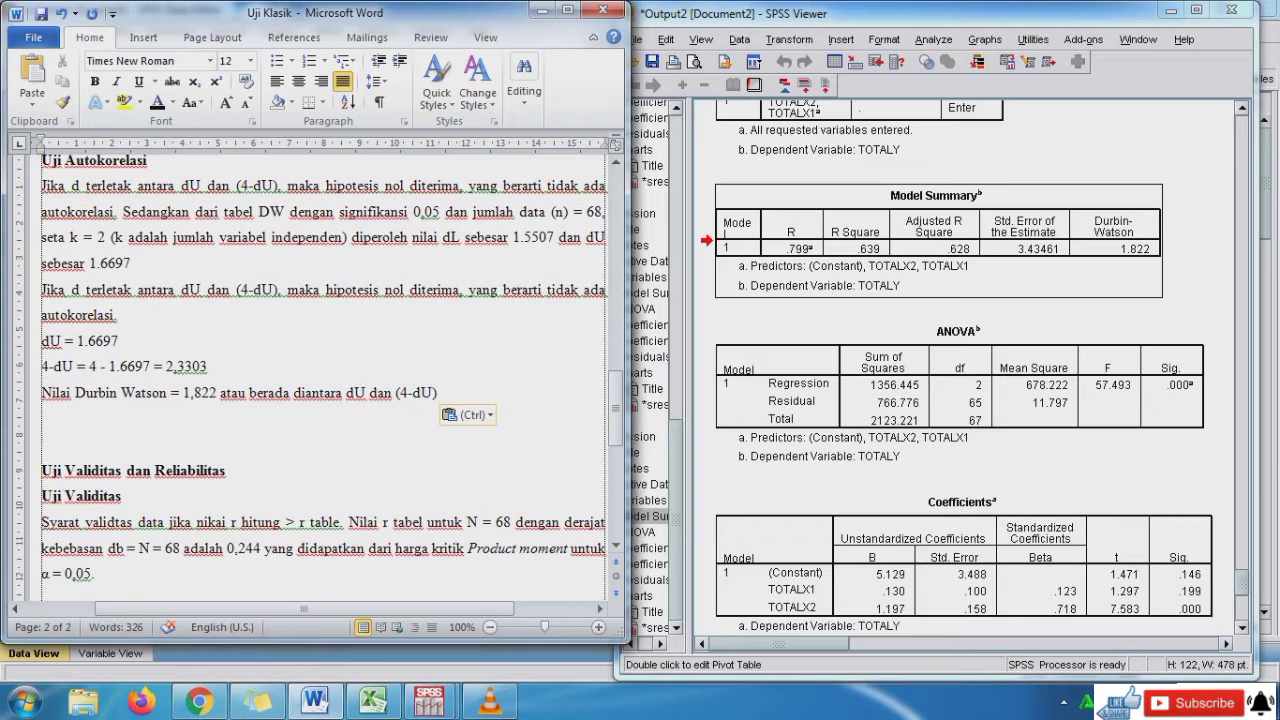
- Add the line "Kesimpulan tidak ada autokorelasi" below the Durbin Watson line, copying "tidak ada autokorelasi" from the criterion paragraph
key(Return)
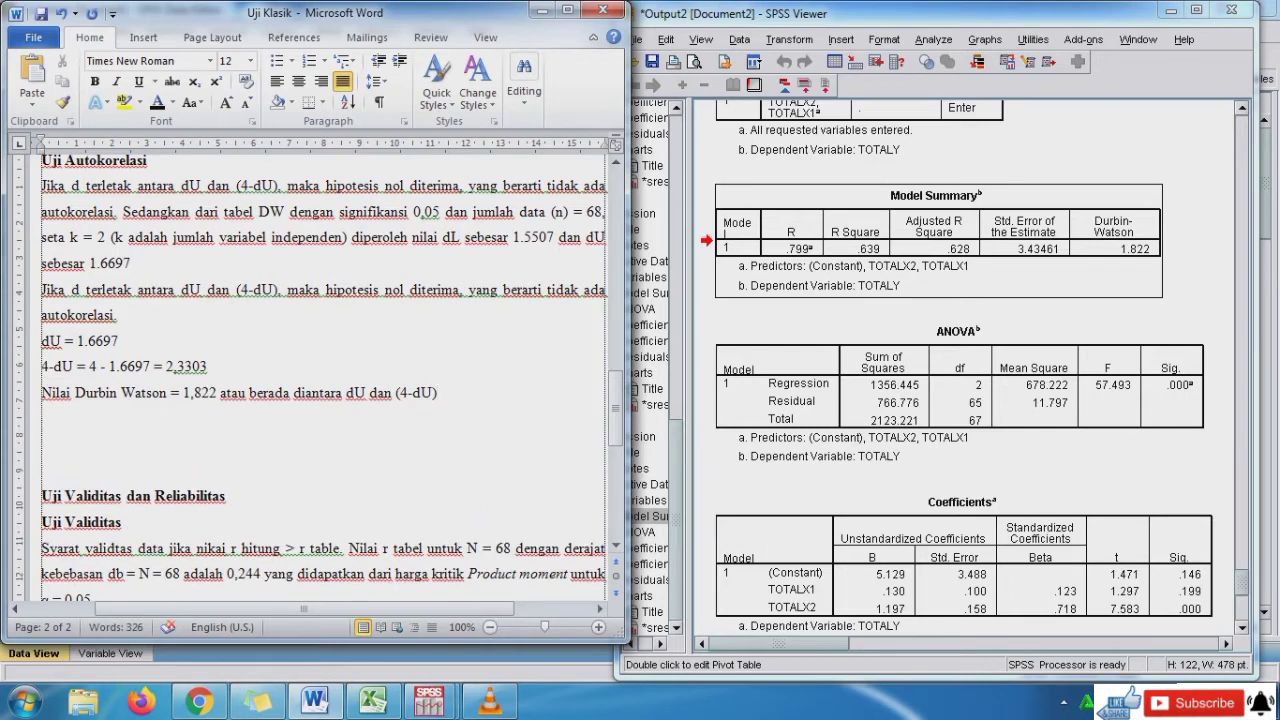
drag(548, 290, 116, 316)
key(ctrl+c)
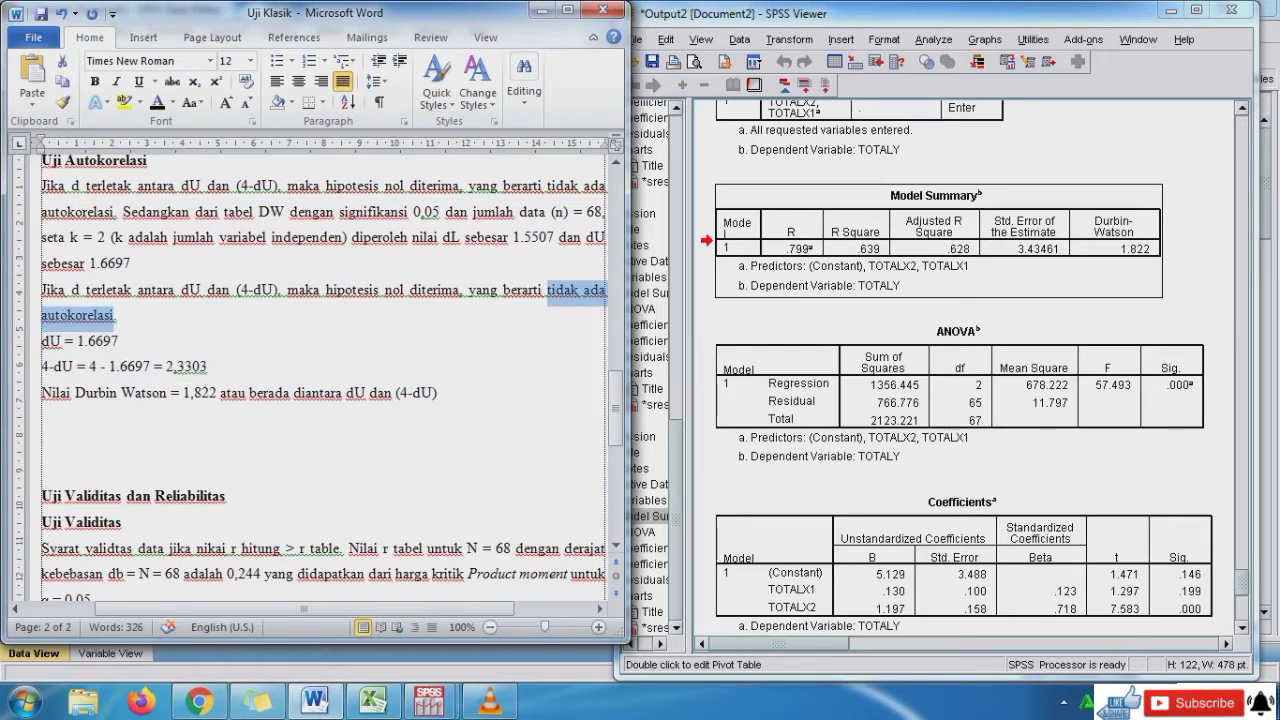
click(44, 419)
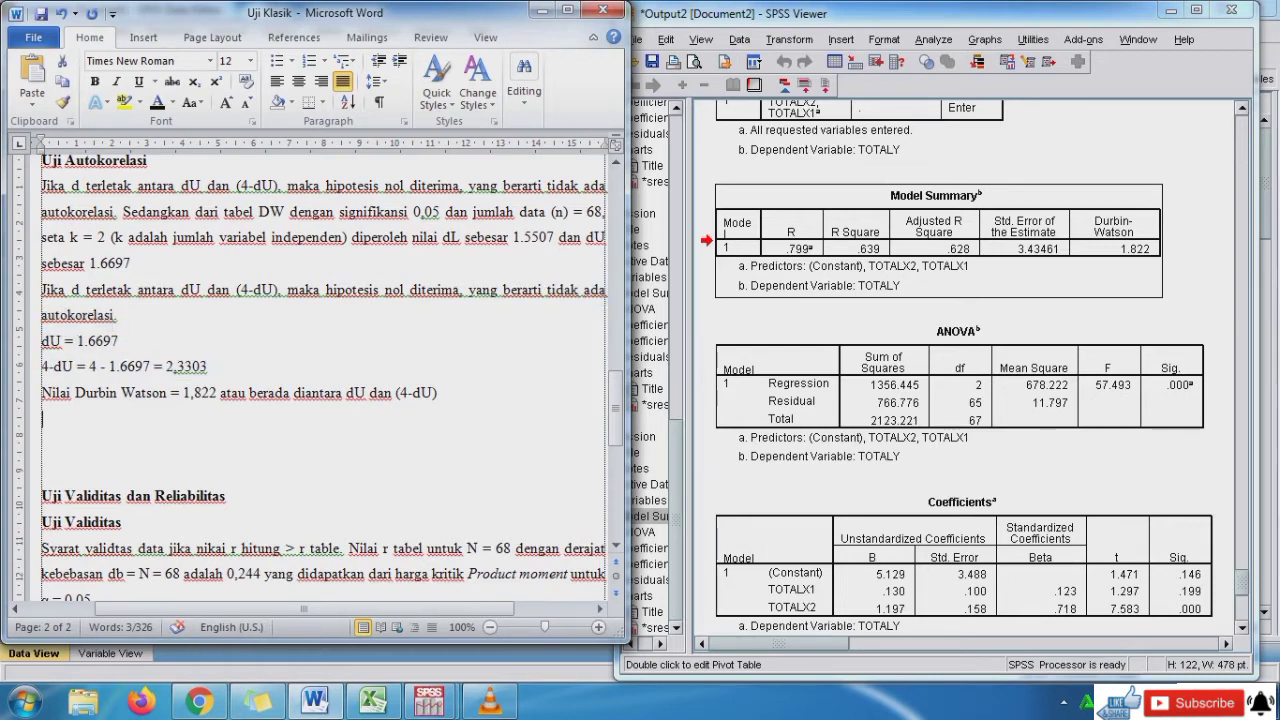
text(Kesimpulan)
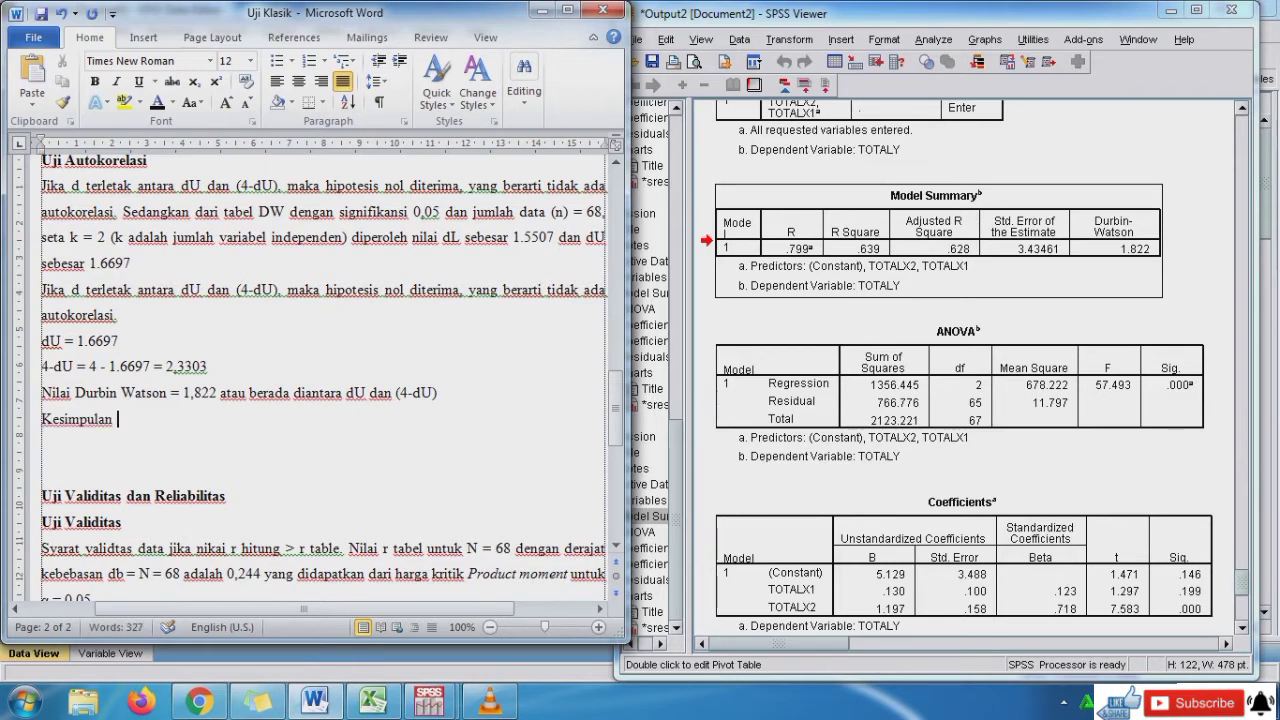
key(ctrl+v)
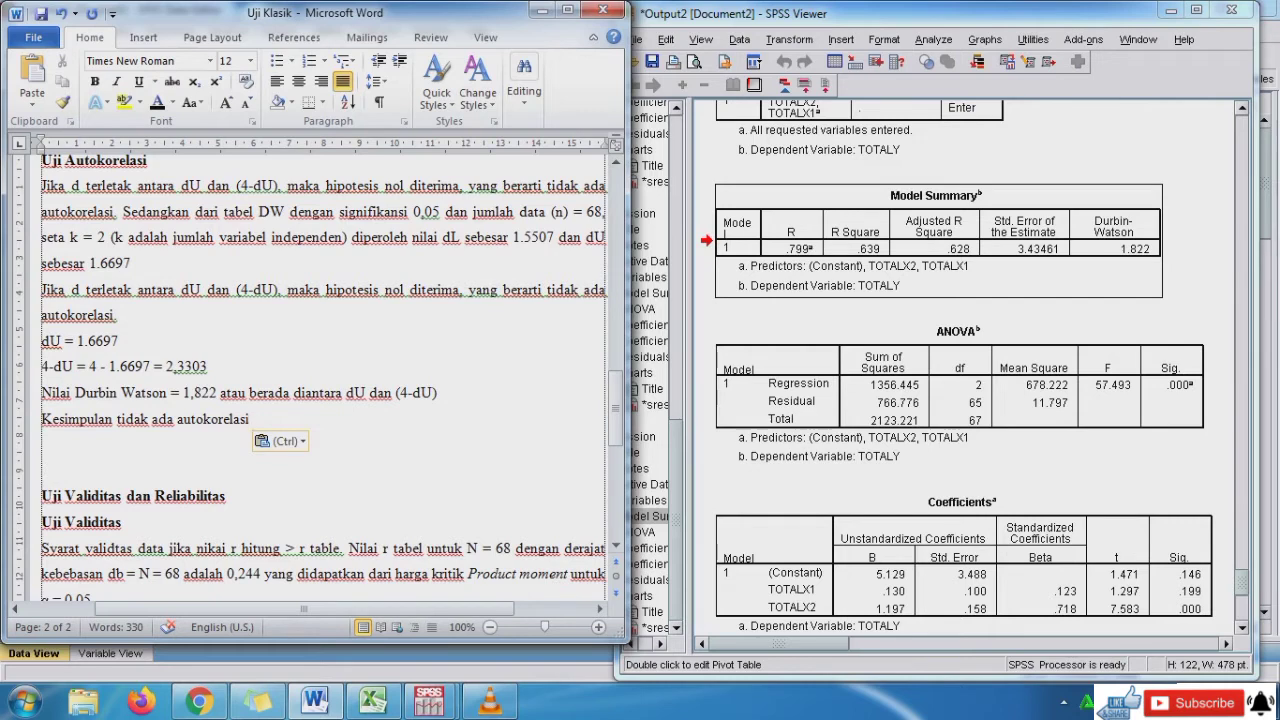
- Look over the Uji Validitas and Uji Reliabilitas headings and criteria under Uji Validitas dan Reliabilitas
drag(615, 408, 615, 440)
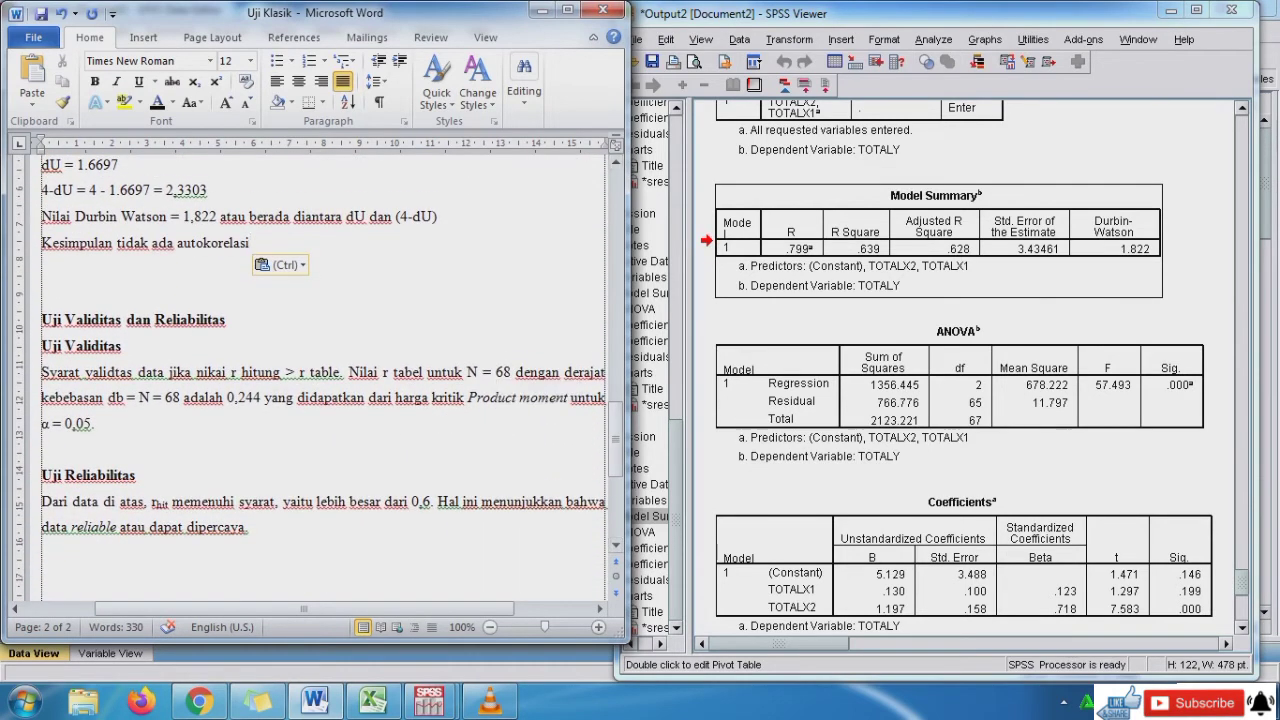
drag(236, 321, 44, 319)
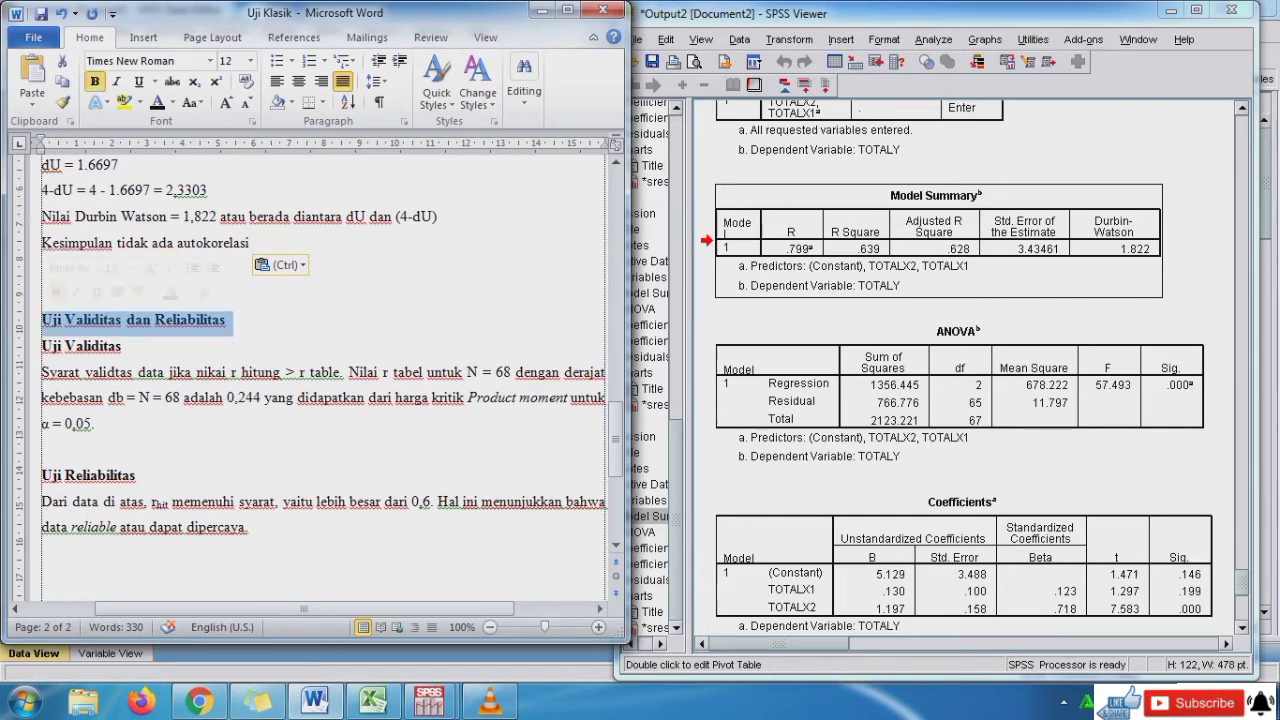
drag(137, 477, 60, 461)
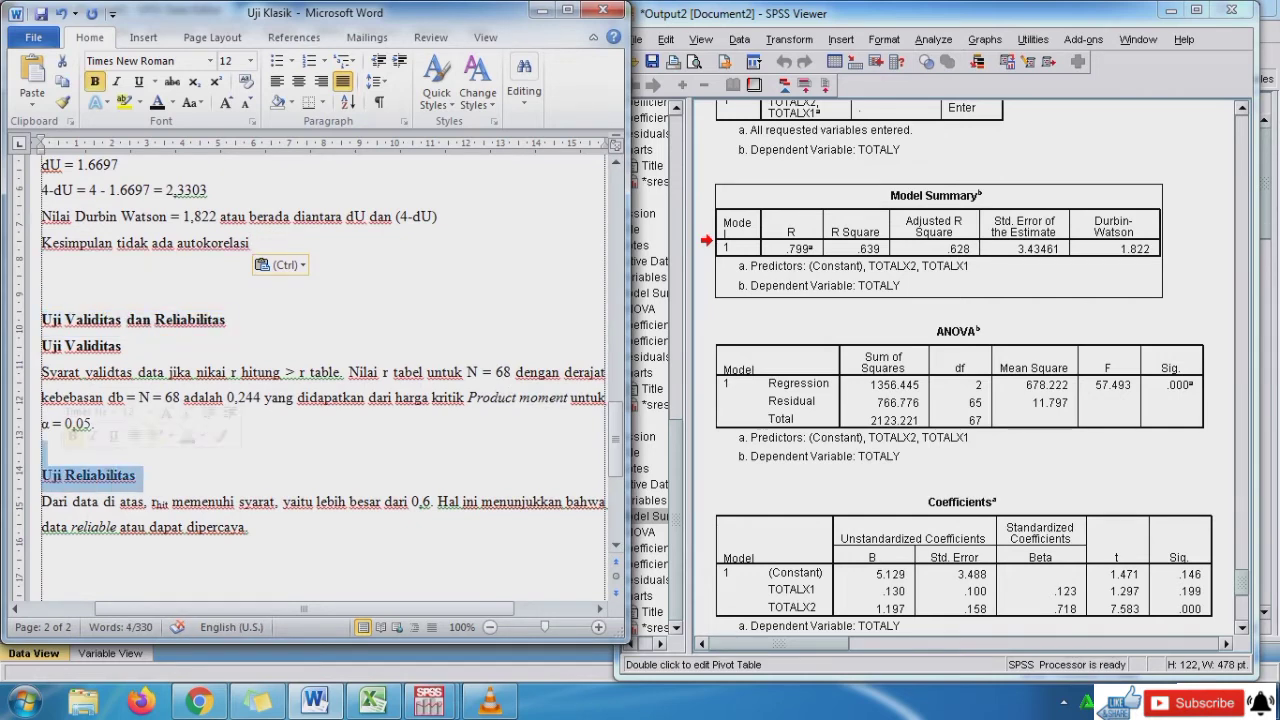
drag(123, 347, 44, 346)
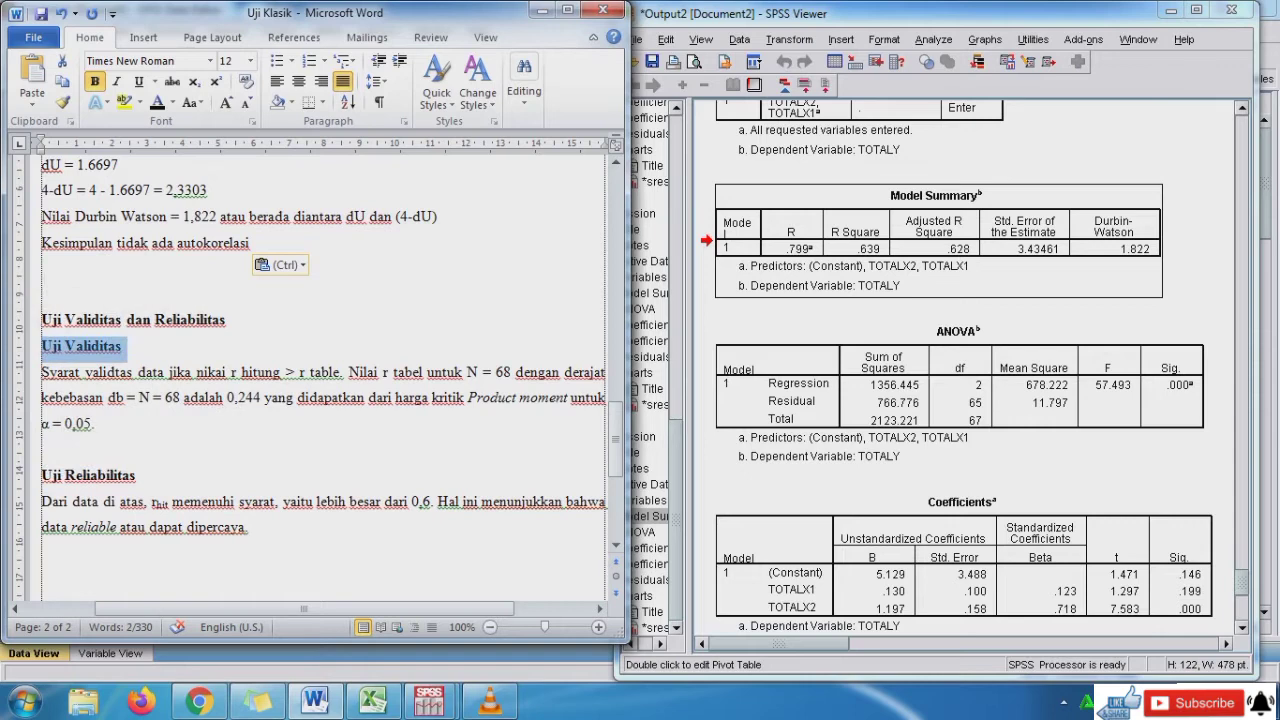
drag(137, 477, 44, 476)
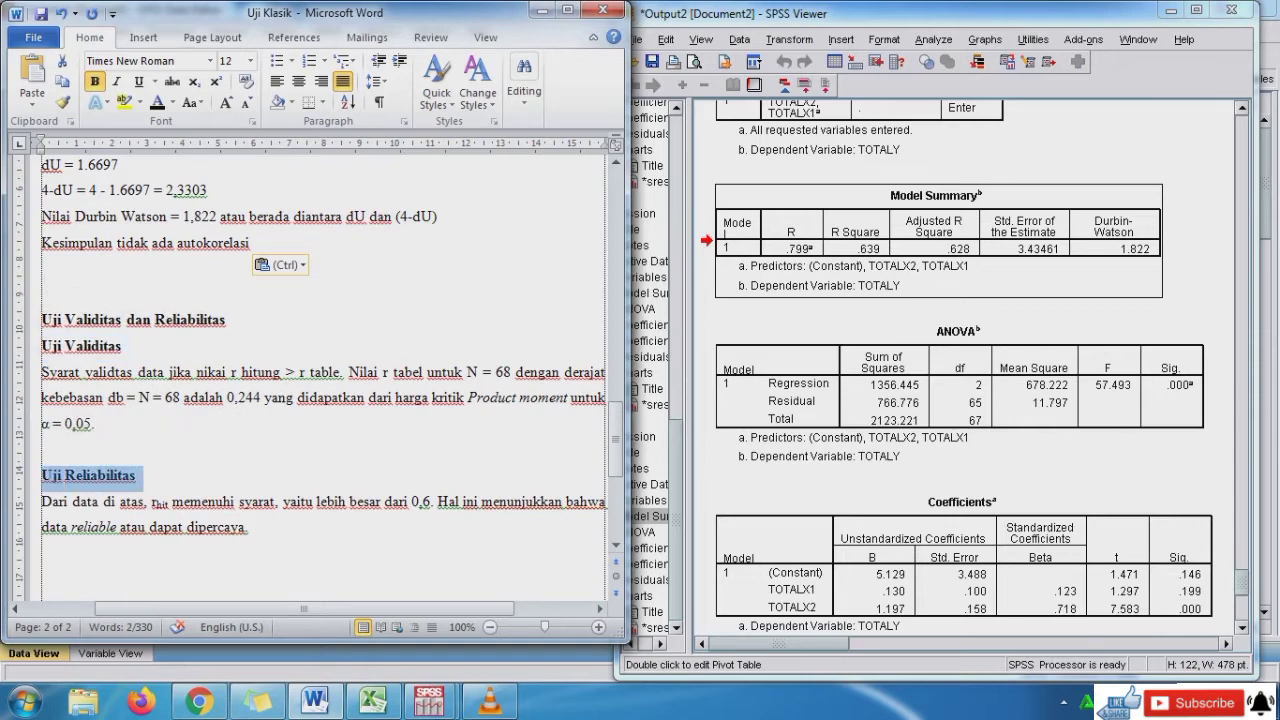
- Switch to the SPSS Data Editor, leaving the output viewer, and go back to the X1P1 column
click(960, 394)
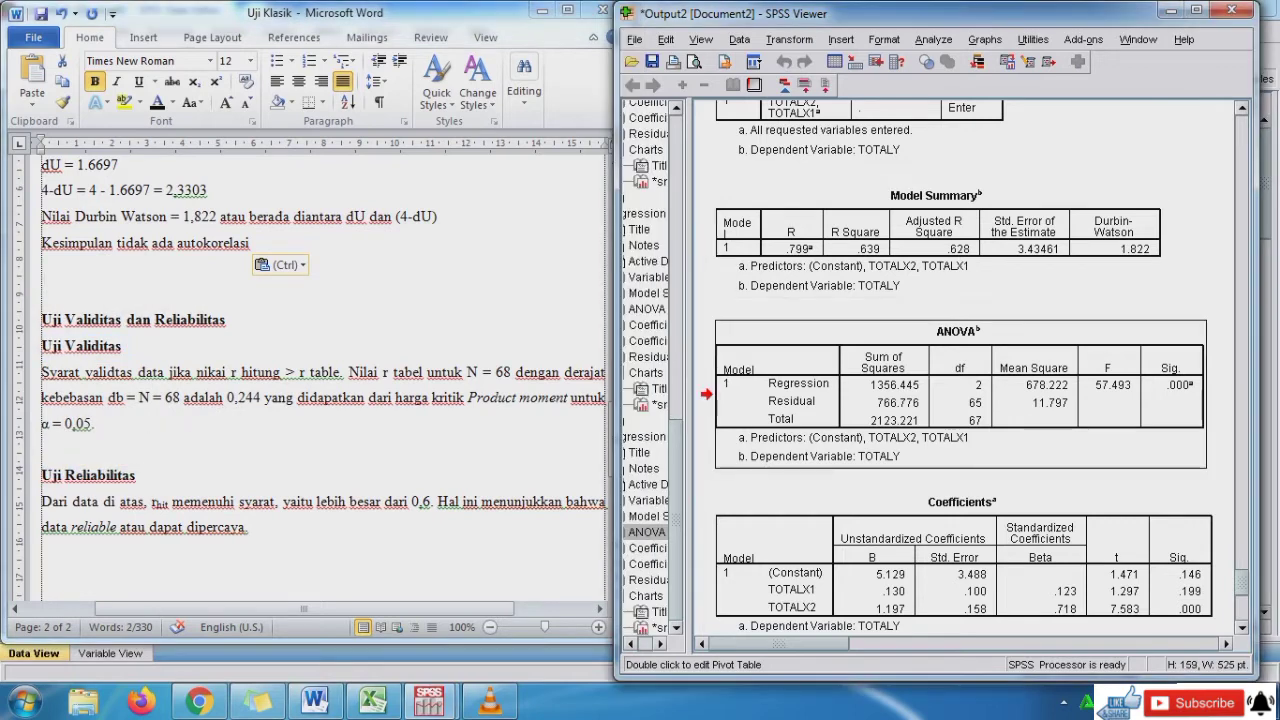
click(1171, 10)
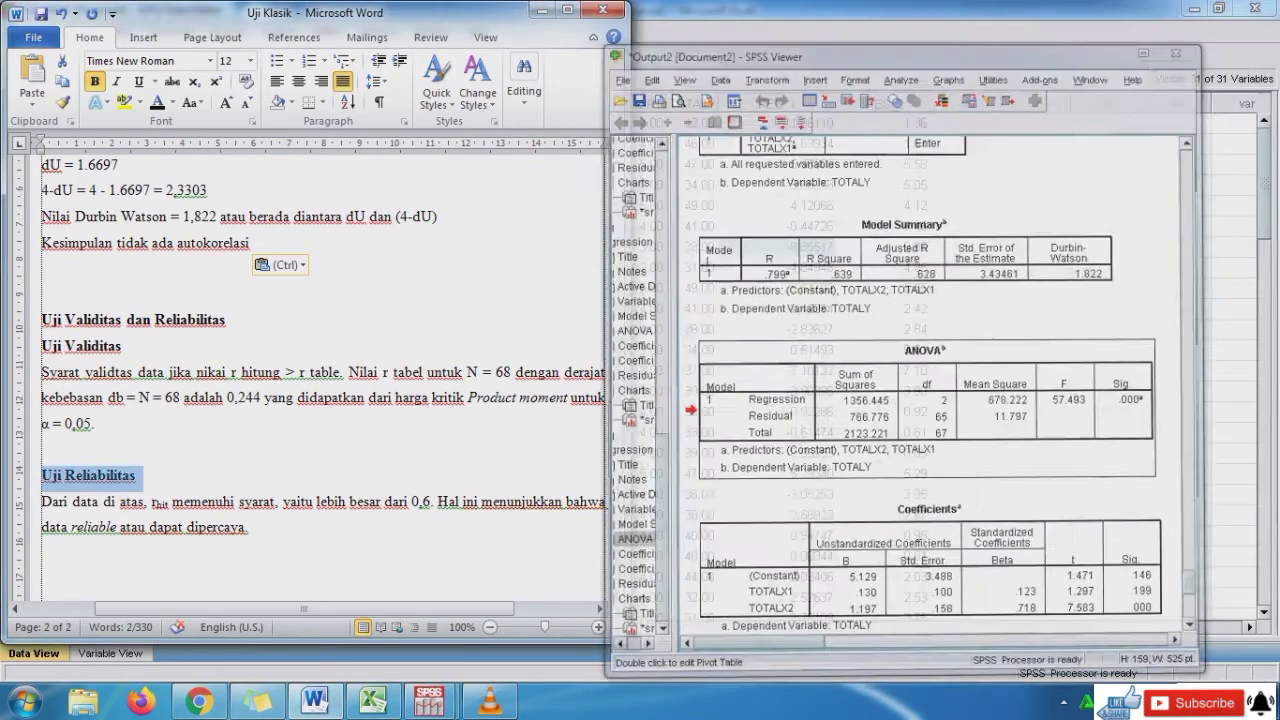
click(884, 350)
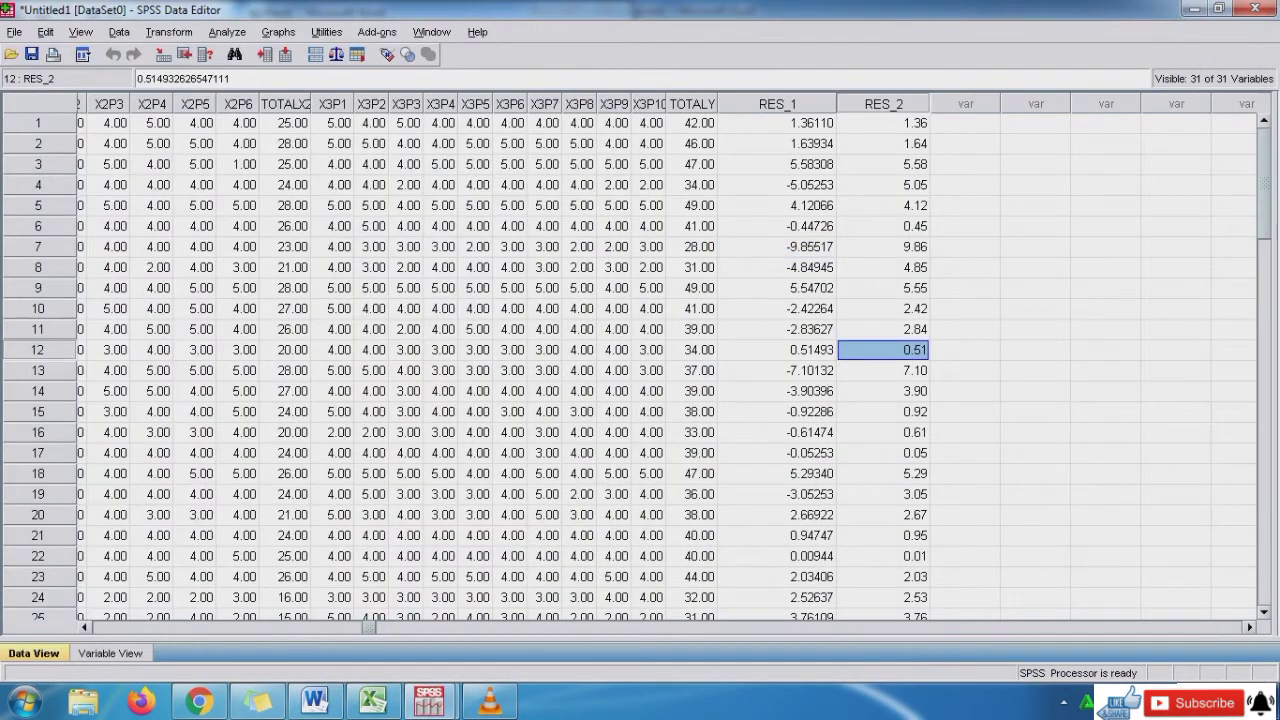
click(336, 247)
key(Left)
key(Left)
key(Left)
key(Left)
key(Left)
key(Left)
key(Left)
key(Left)
key(Left)
key(Left)
key(Left)
key(Left)
key(Left)
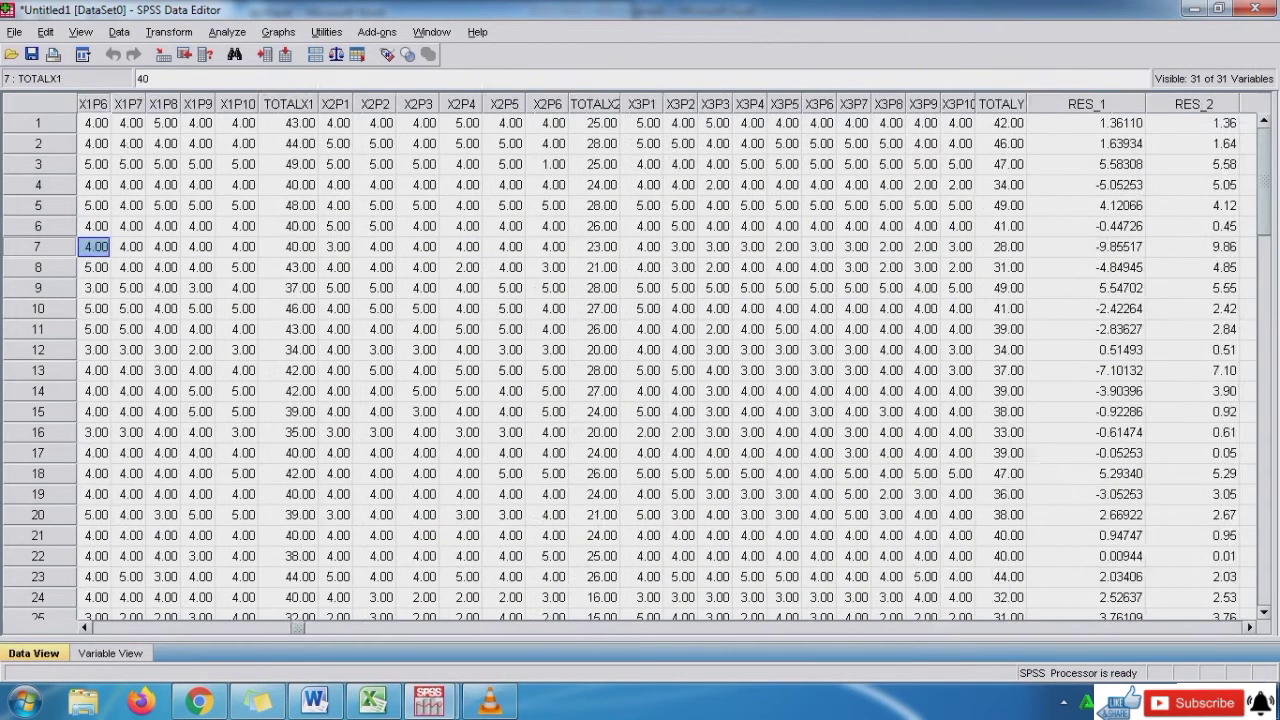
key(Left)
key(Left)
key(Left)
key(Left)
key(Left)
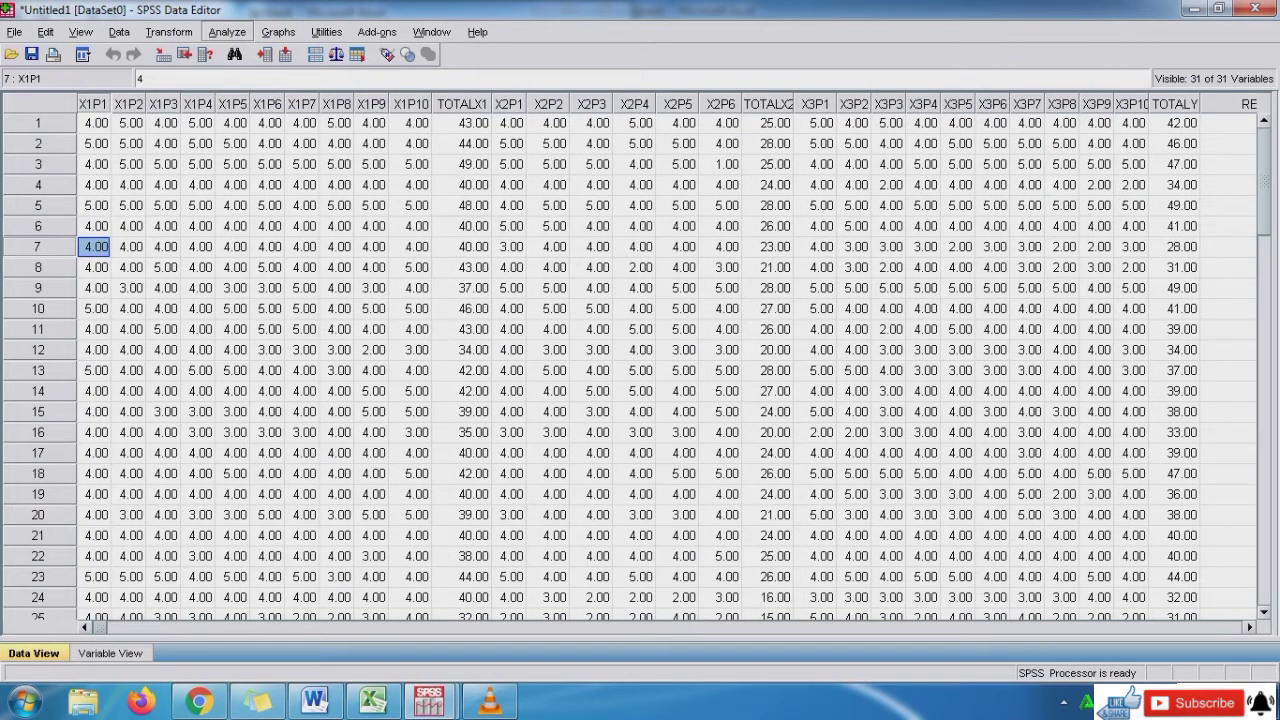
- Run a two-tailed Pearson bivariate correlation on X1P1 to X1P10 and TOTALX1, and bring up its output
click(227, 32)
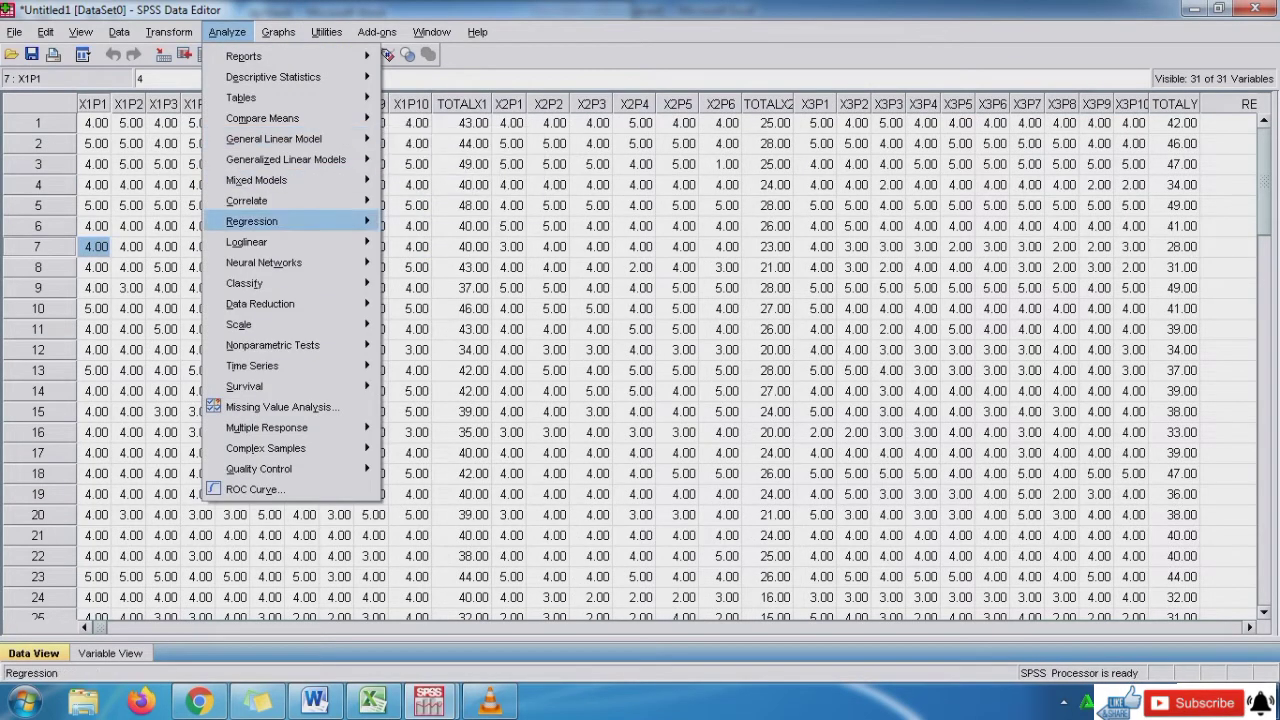
mouse_move(251, 221)
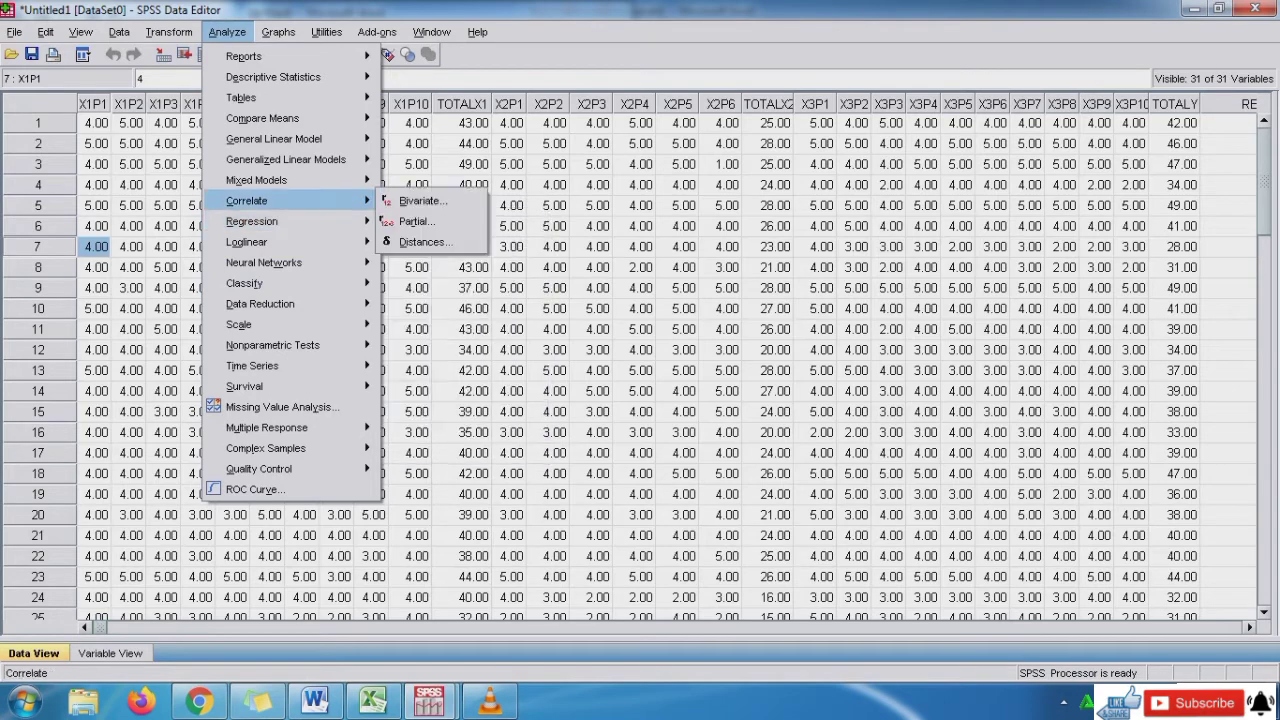
click(421, 200)
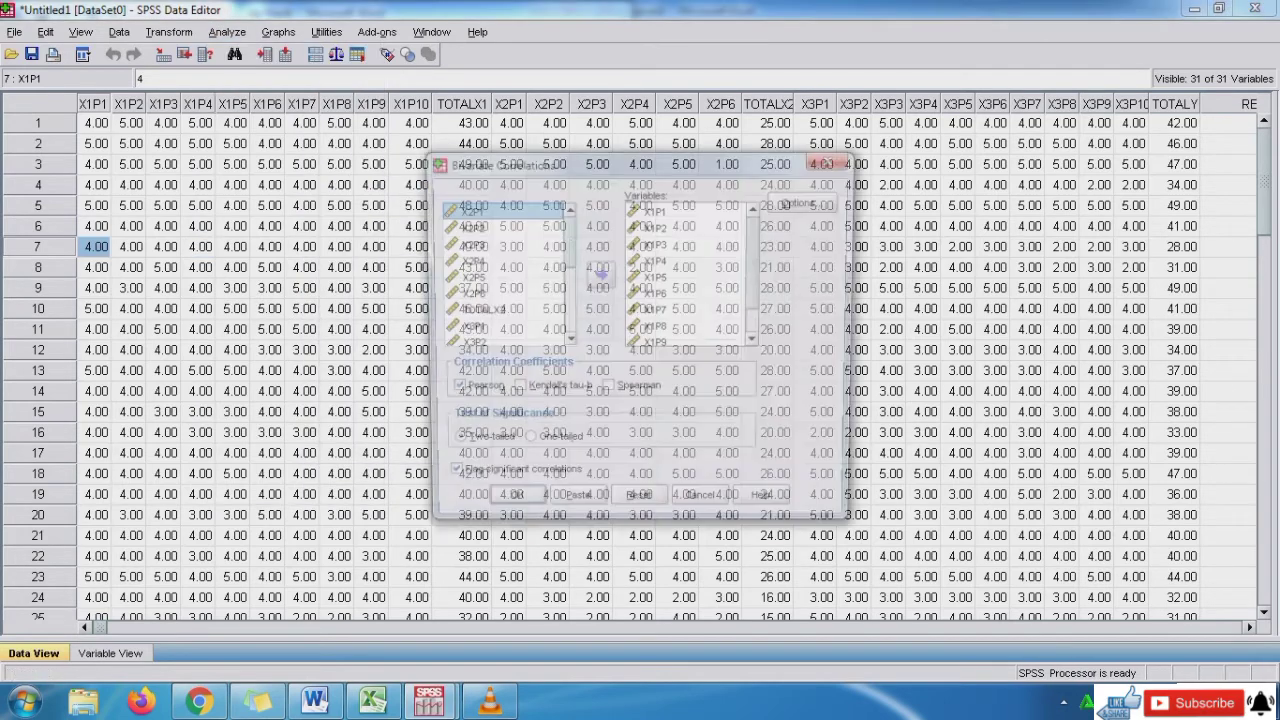
scroll(694, 275, down, 2)
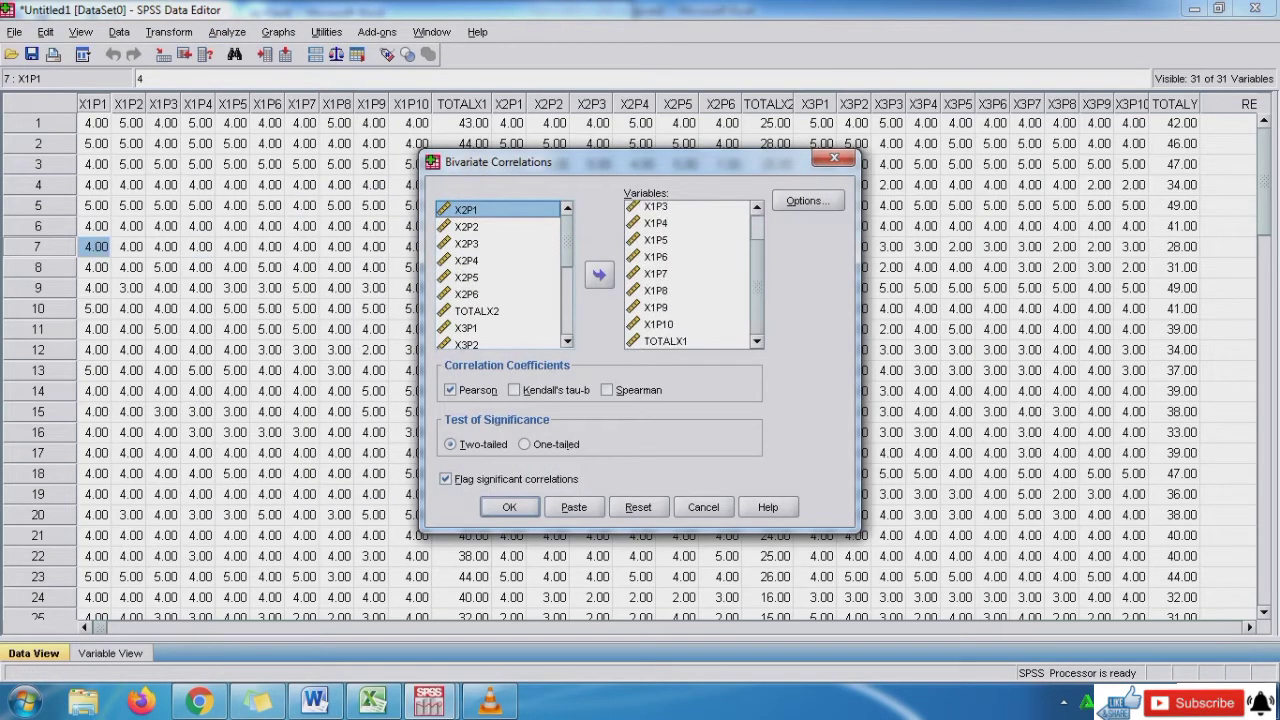
scroll(690, 275, up, 2)
click(656, 210)
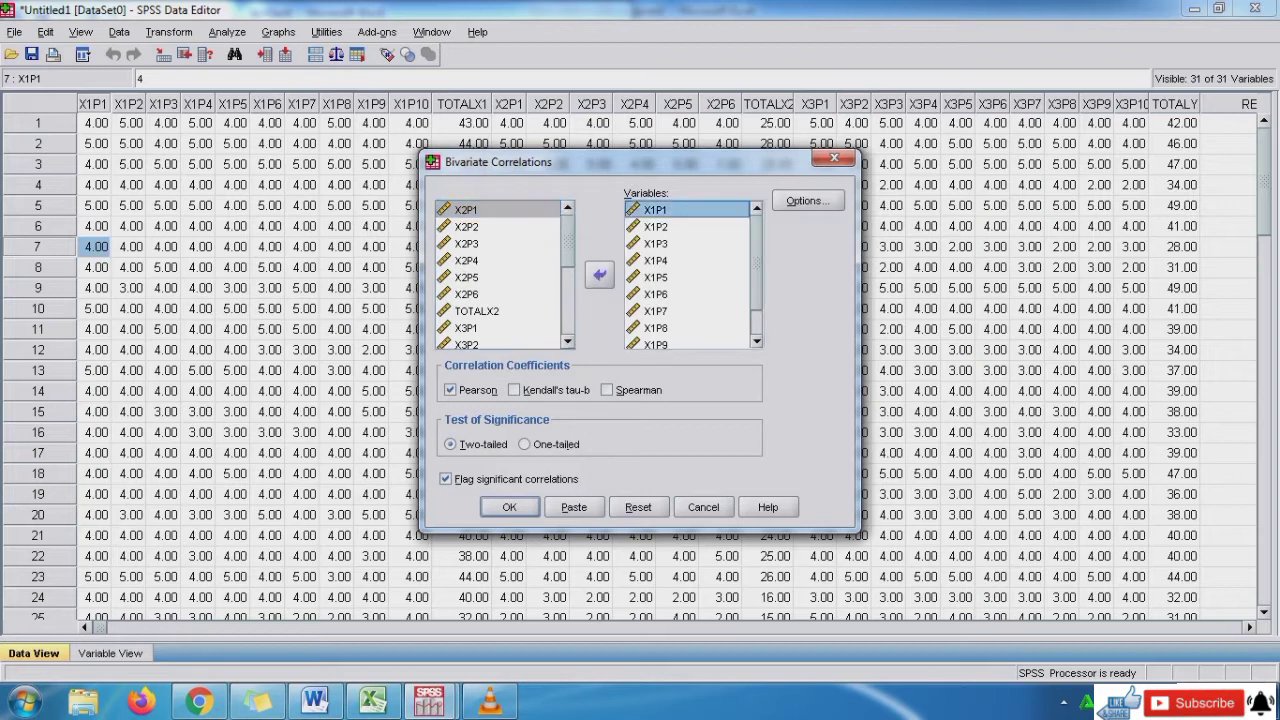
key(shift+Down)
key(shift+Down)
key(shift+Down)
key(shift+Down)
key(shift+Down)
key(shift+Down)
key(shift+Down)
key(shift+Down)
key(shift+Down)
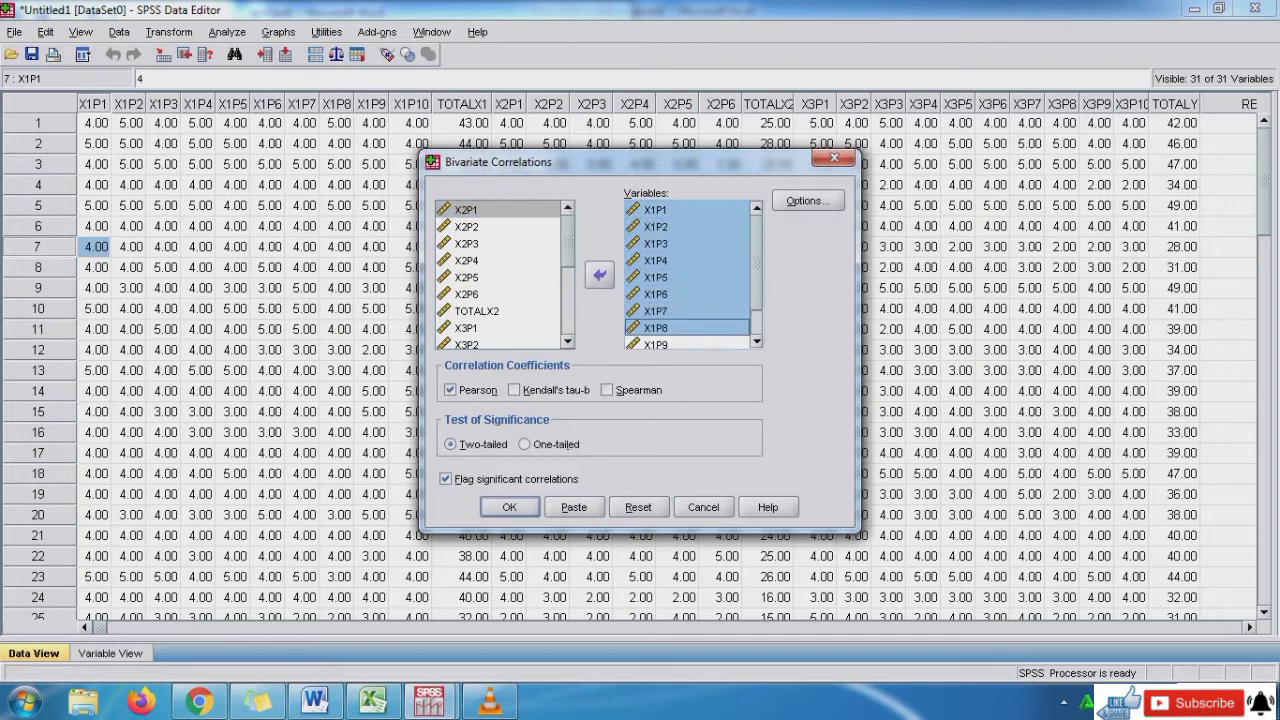
key(shift+Down)
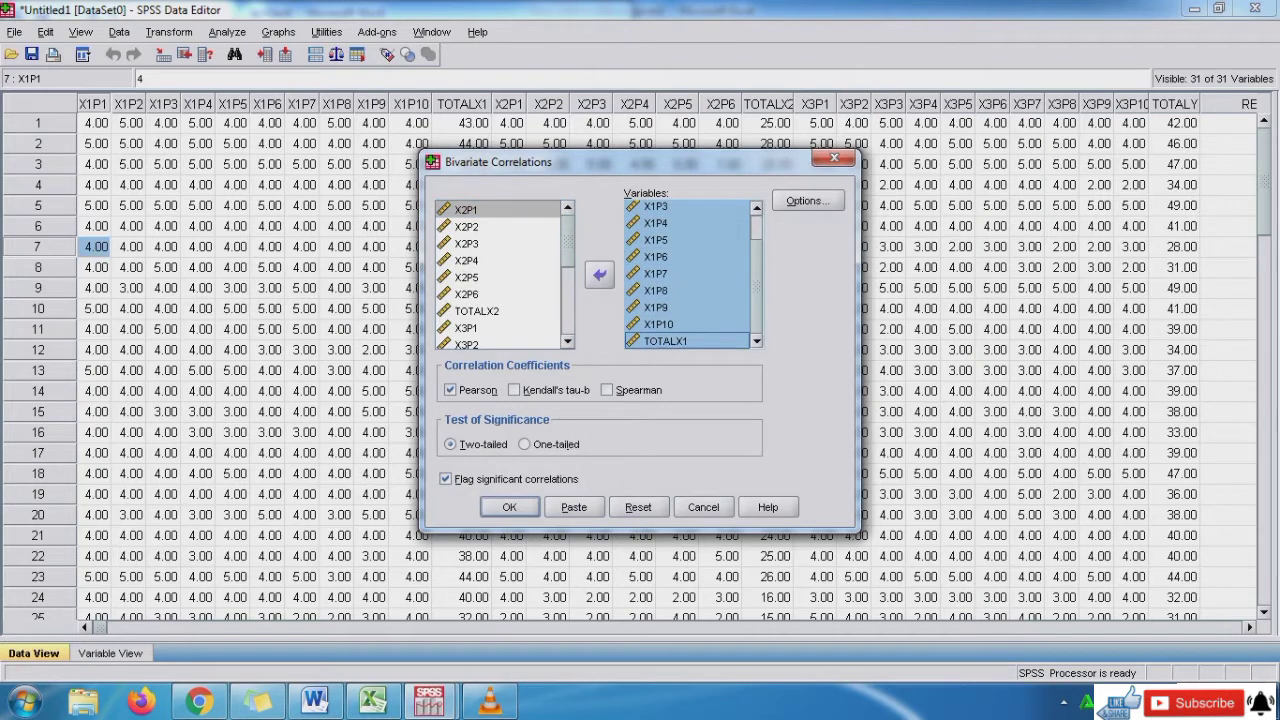
key(Return)
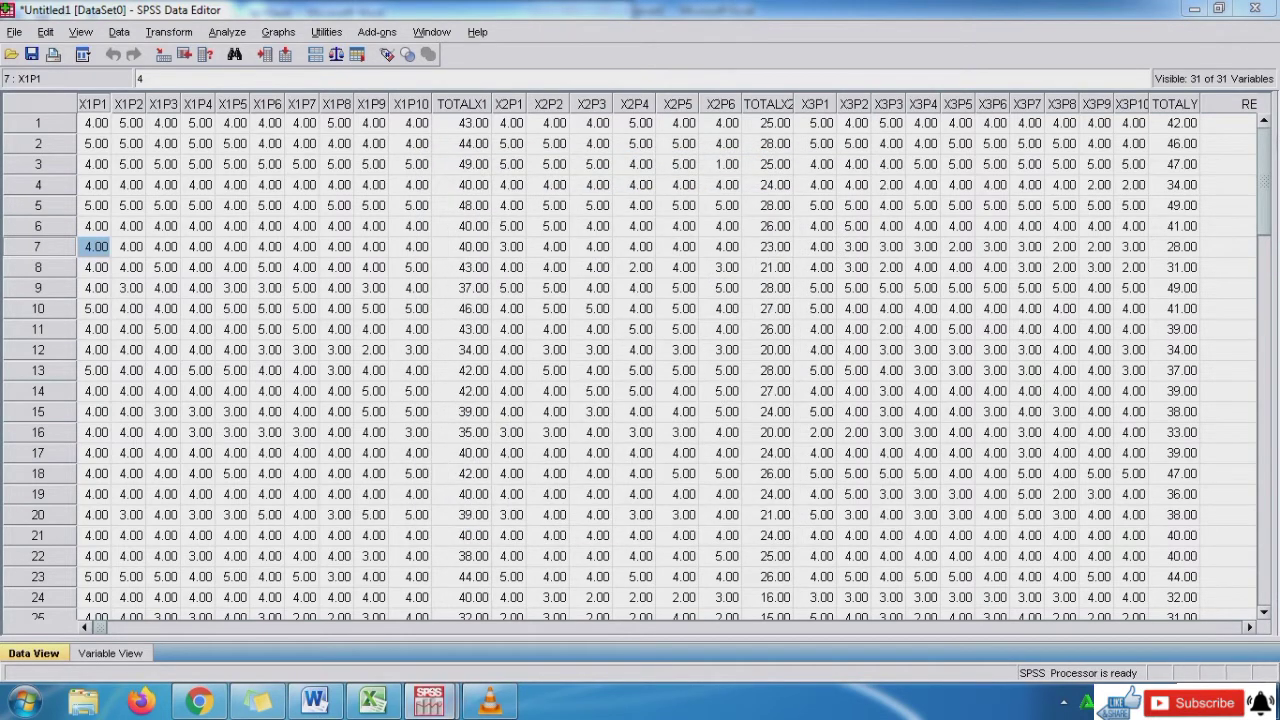
mouse_move(448, 705)
click(523, 605)
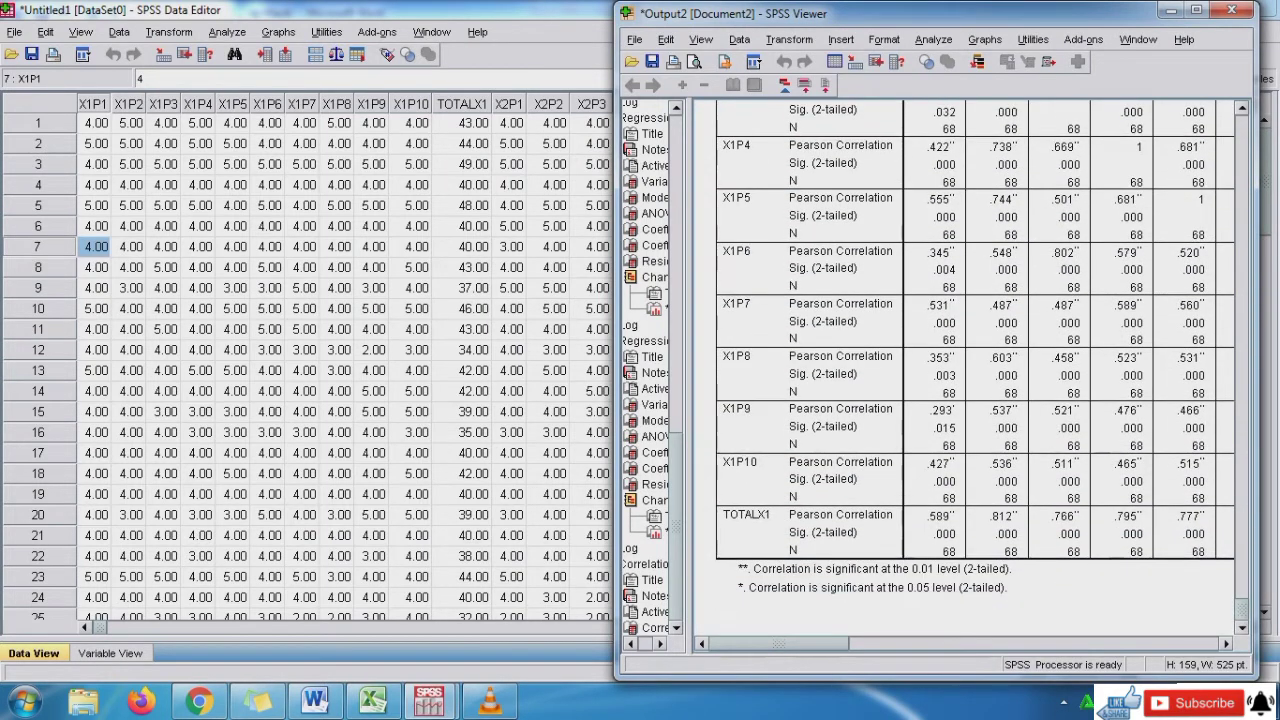
- Switch to the Word document and add the line "X1 nilai r hitungnya" below the Uji Validitas criterion
click(314, 702)
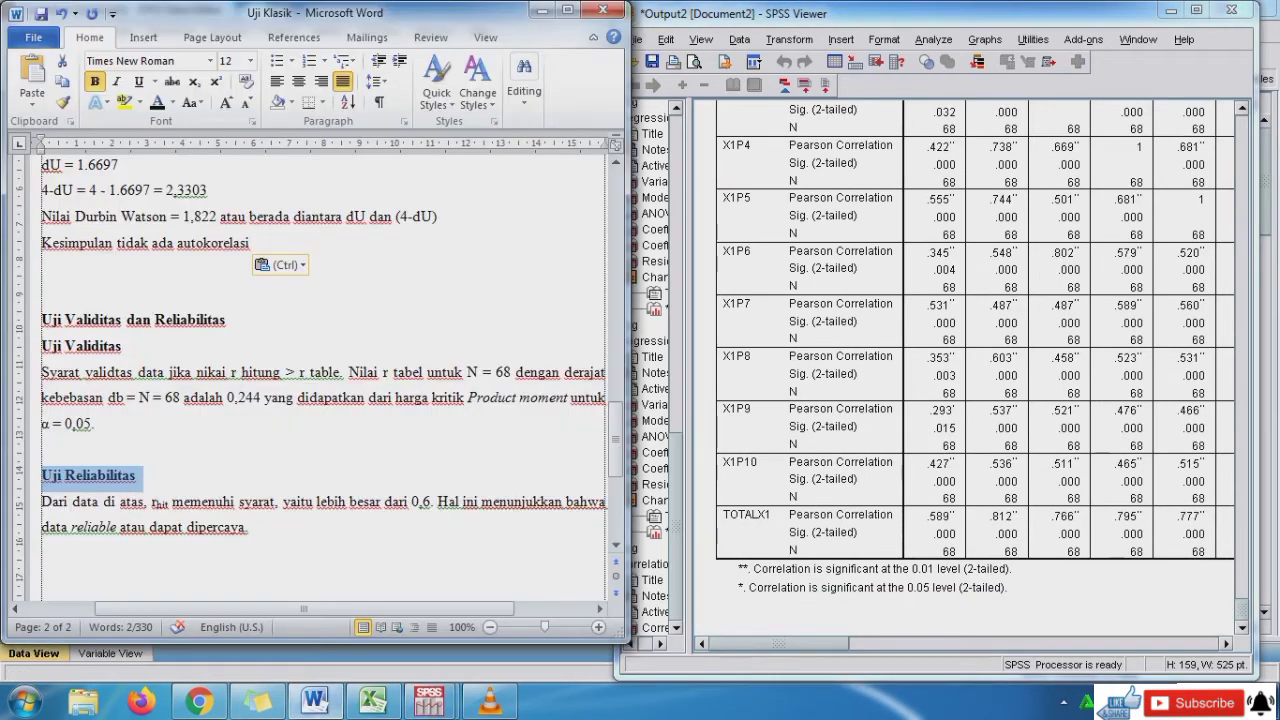
click(43, 450)
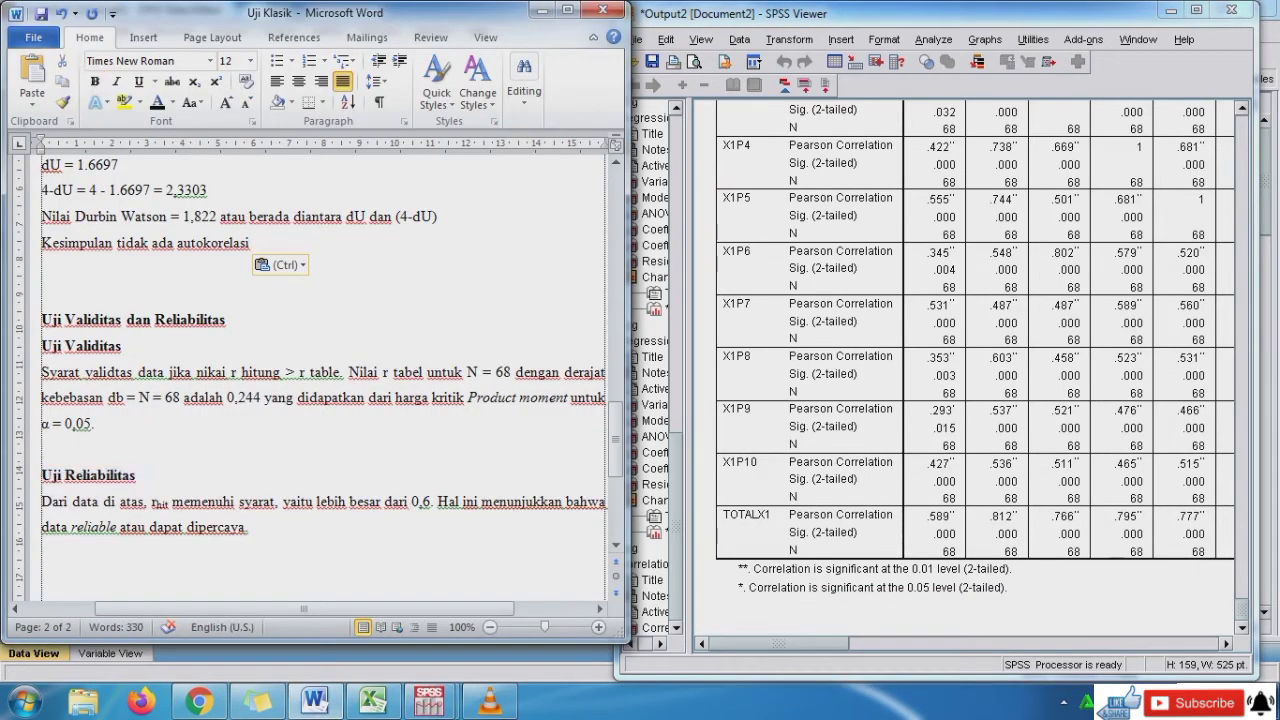
text(X1)
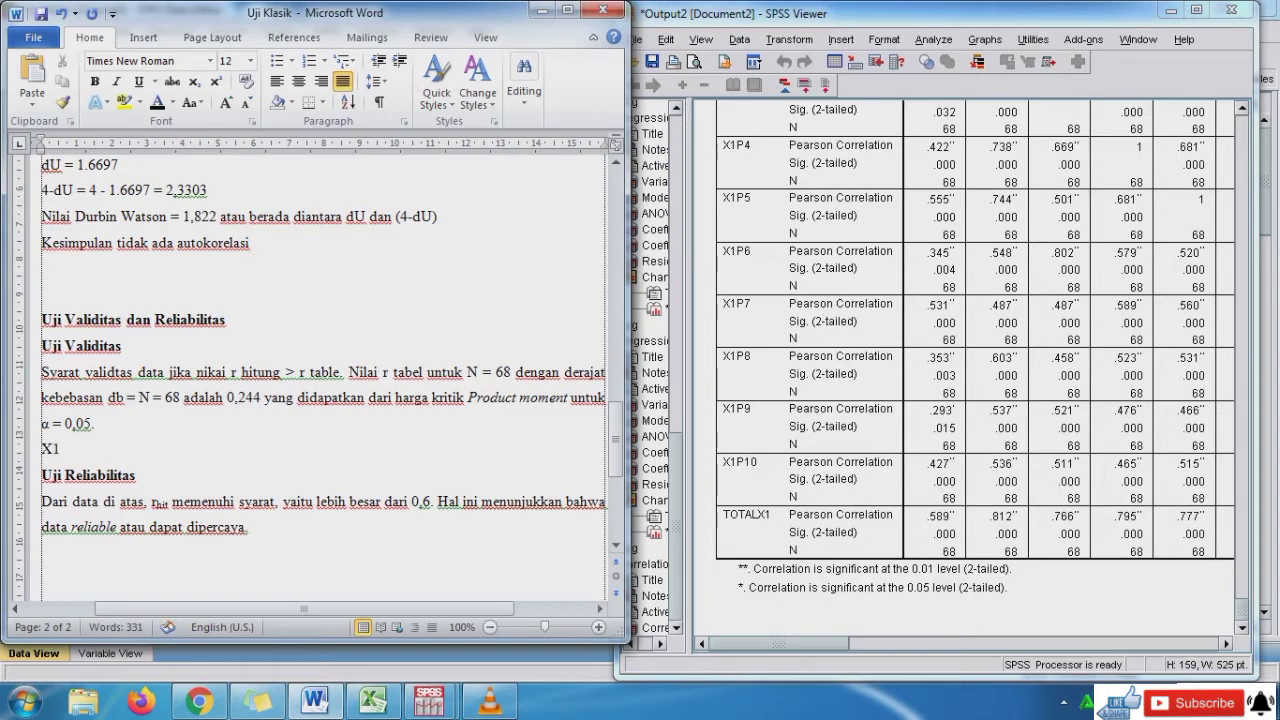
text( =)
key(BackSpace)
key(BackSpace)
text(nilai r hitungnya)
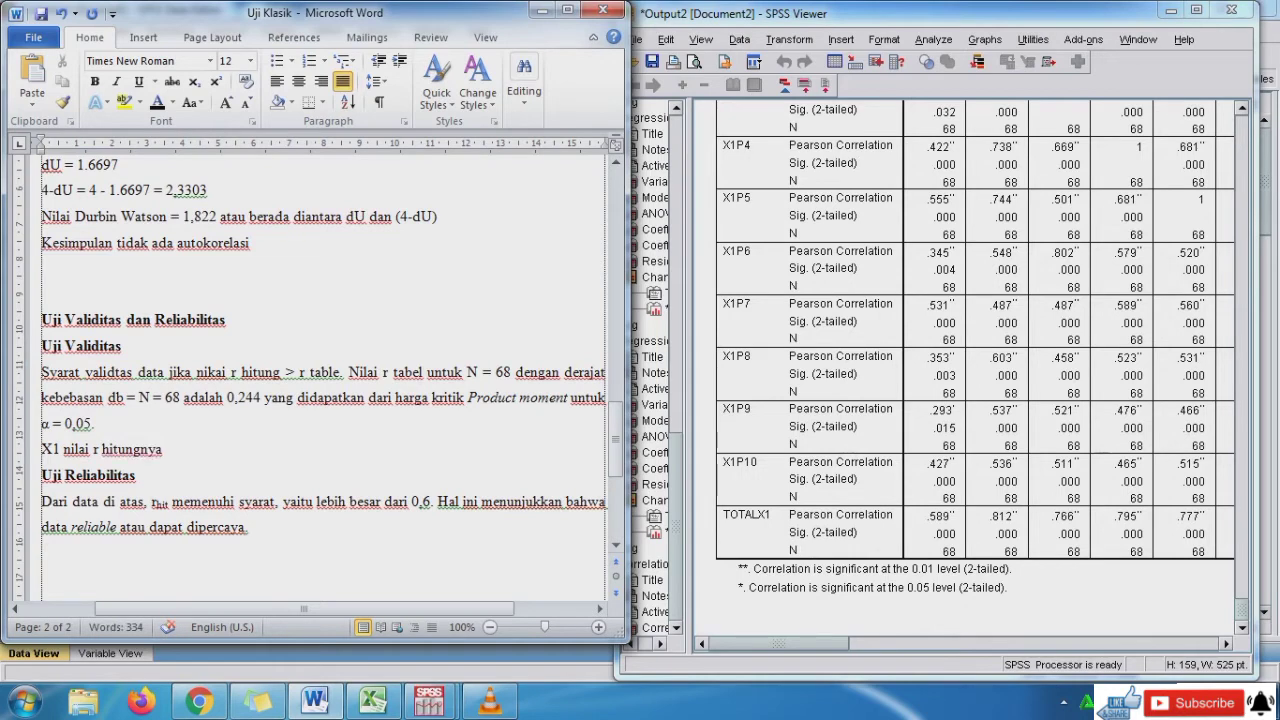
- Check the TOTALX1 column of the SPSS correlation table and append "Semunya di atas" to the X1 line in Word
click(975, 380)
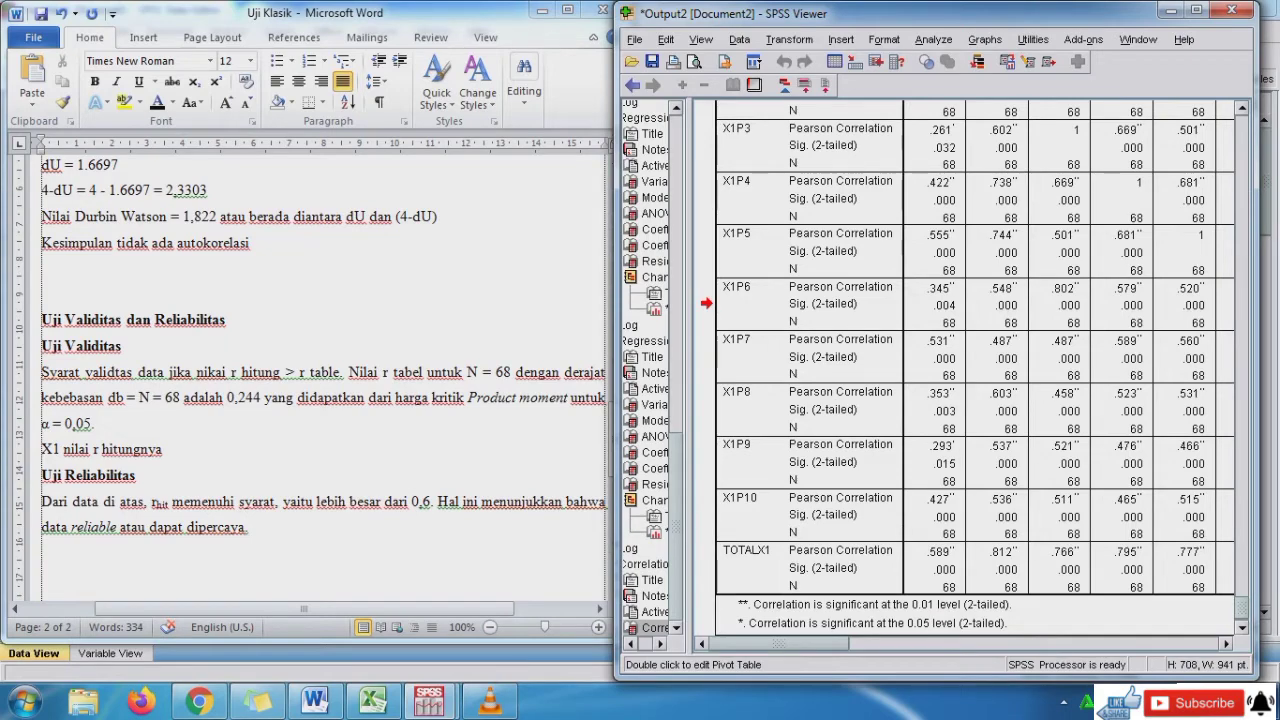
drag(779, 644, 890, 644)
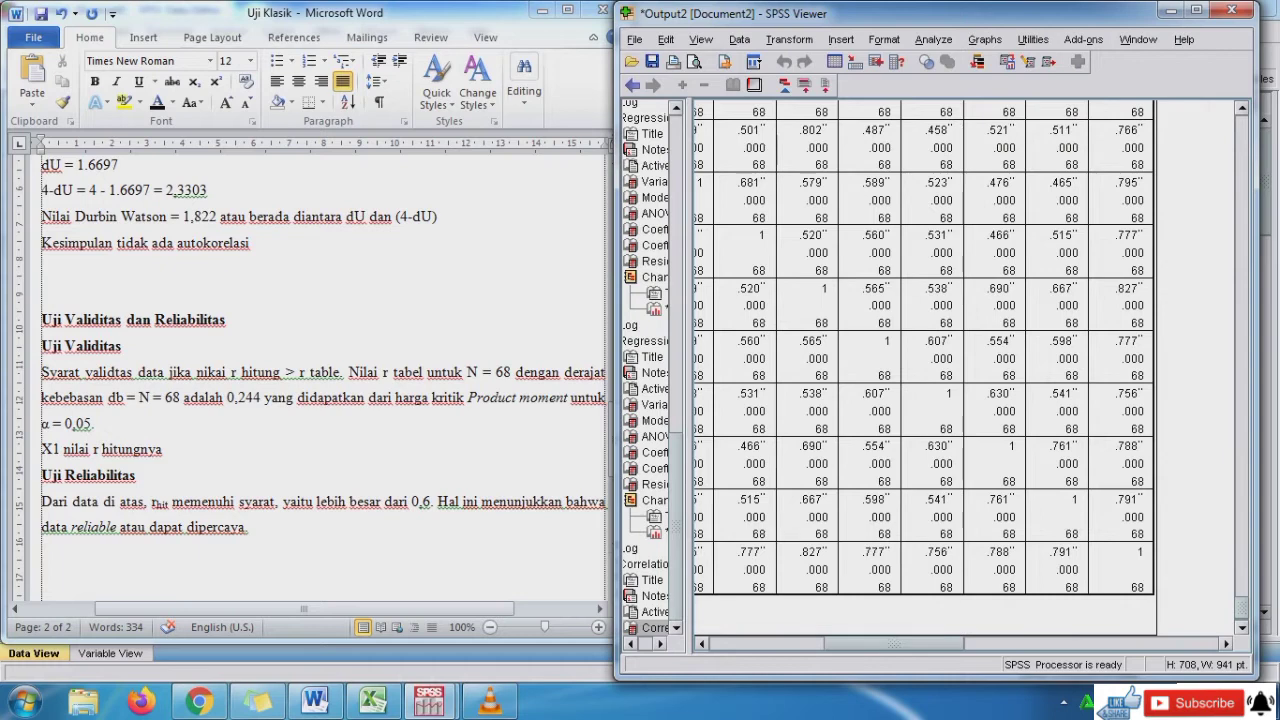
click(167, 449)
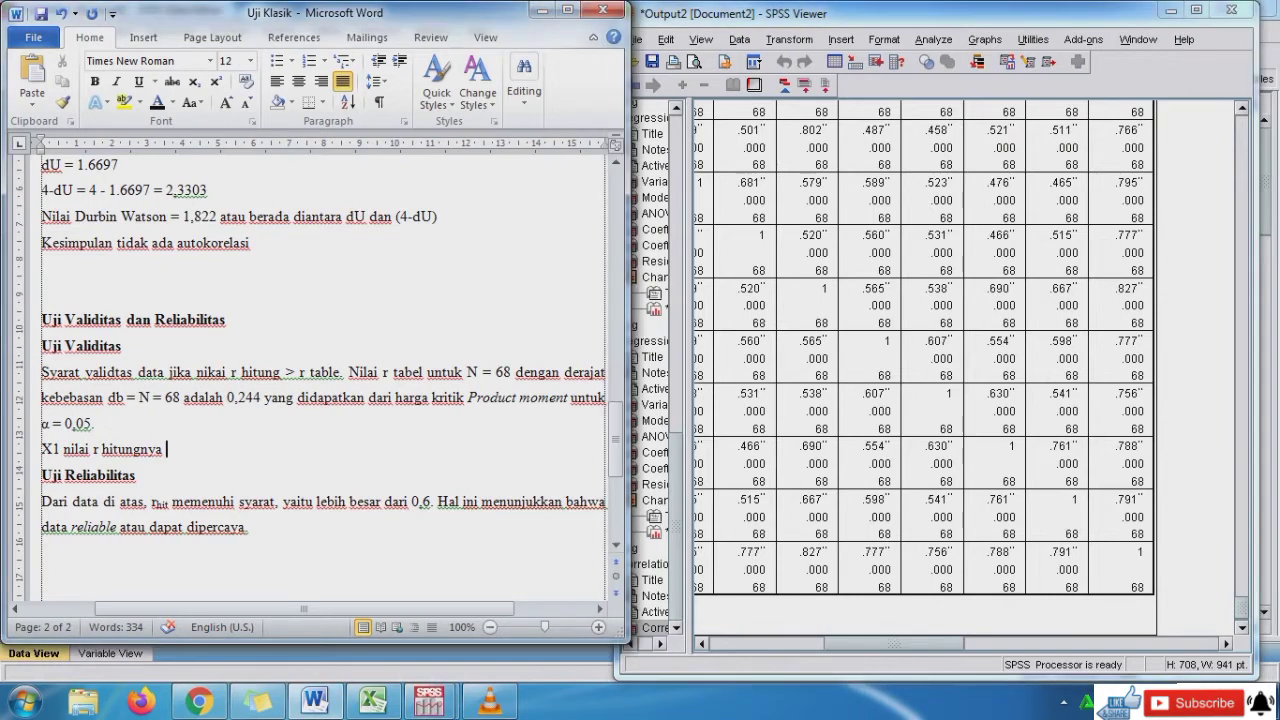
text(Semunay)
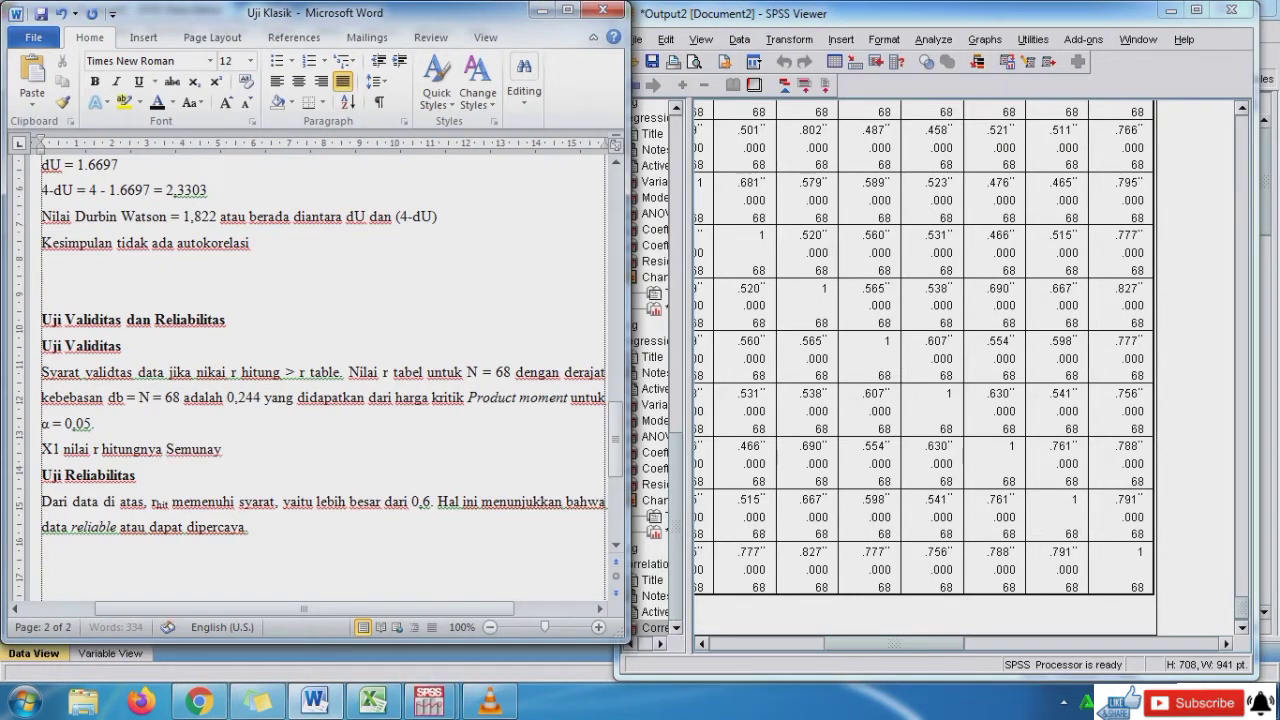
key(BackSpace)
key(BackSpace)
key(BackSpace)
text(ya )
text(di tas)
key(BackSpace)
key(BackSpace)
key(BackSpace)
text(atas)
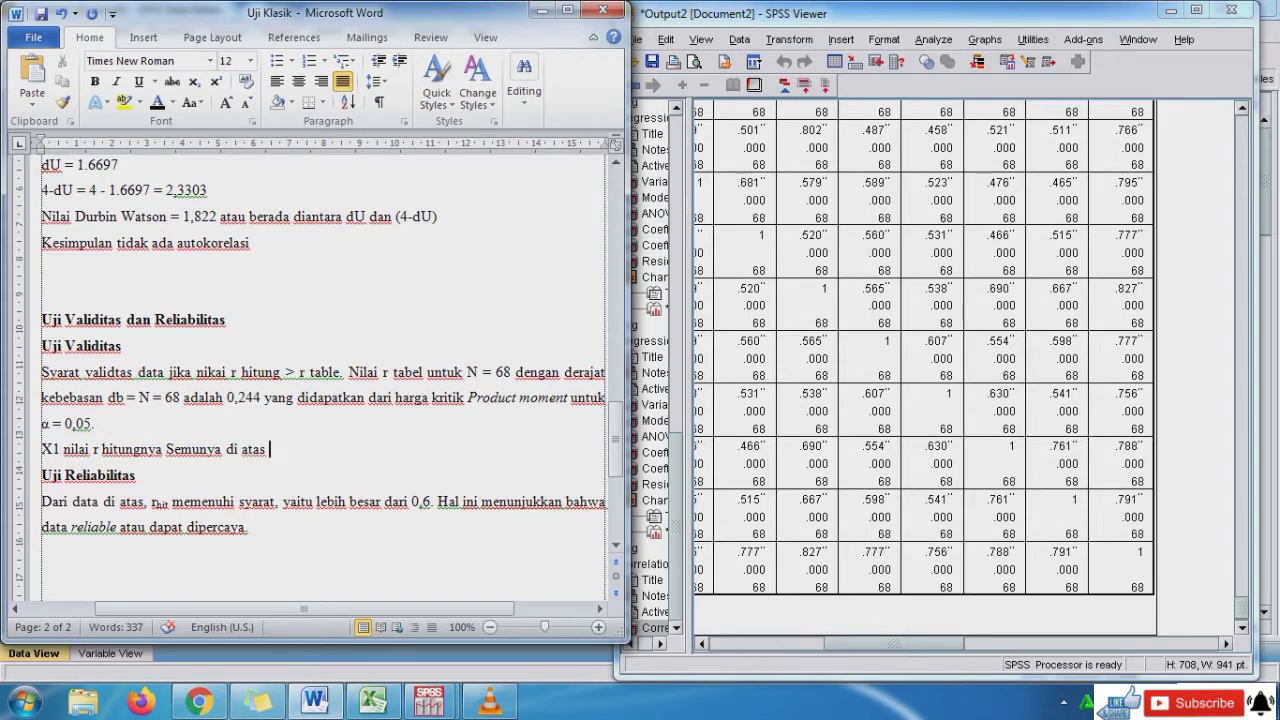
- Copy 0,244 from the validity criterion to the end of the X1 line, add "atau valid" and start a new line
drag(227, 398, 262, 398)
key(ctrl+c)
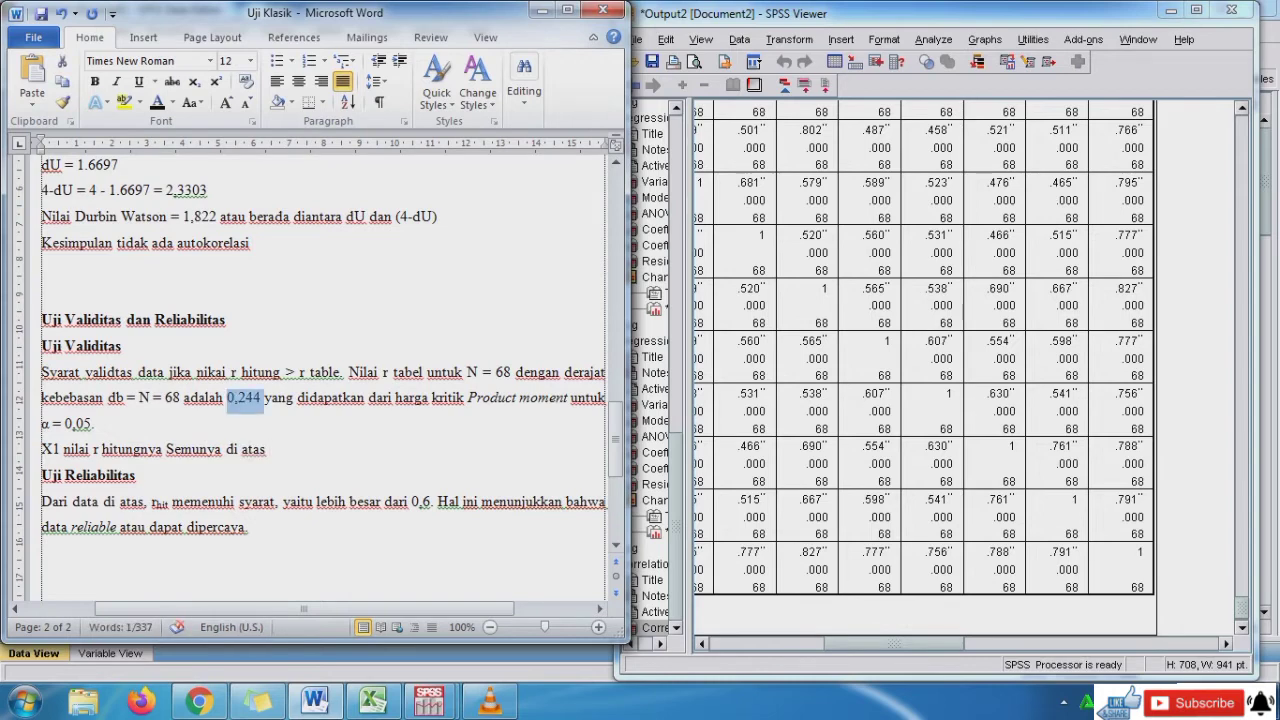
click(270, 450)
key(ctrl+v)
text(atau)
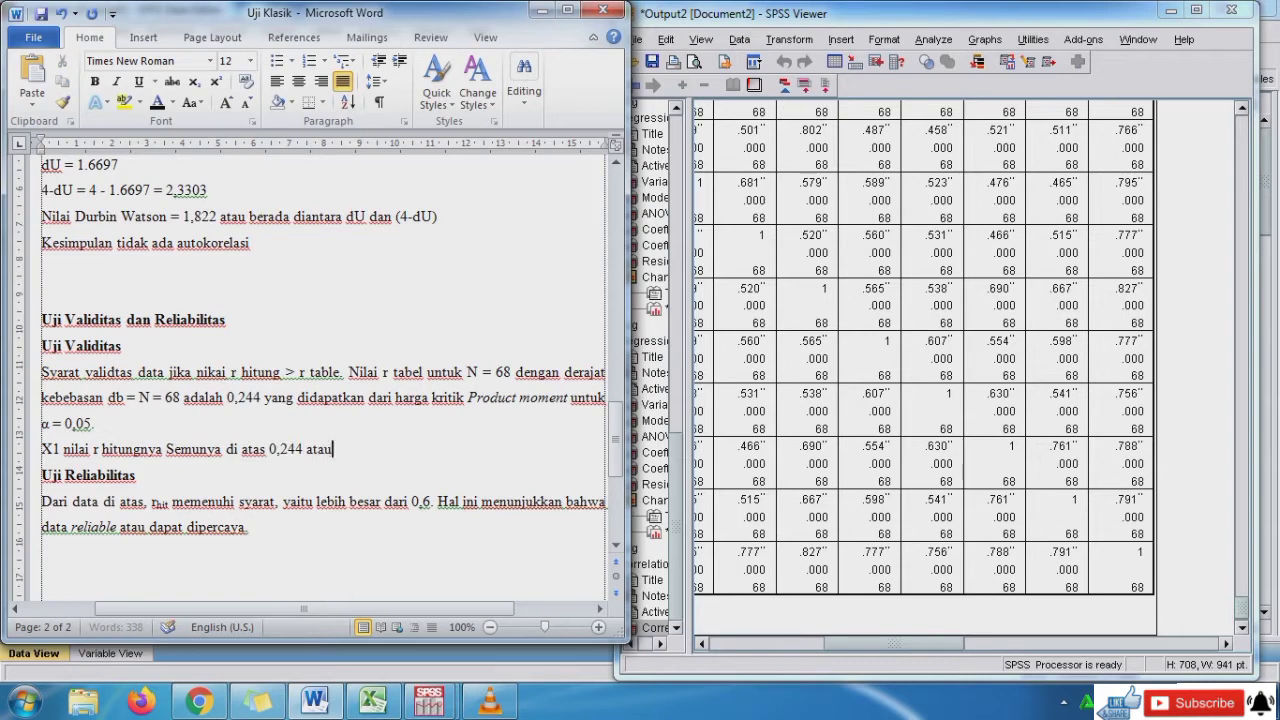
text( valid)
key(Return)
- Return to the SPSS Data Editor and remove X1P1 to X1P10 and TOTALX1 from the bivariate correlation variables
click(924, 376)
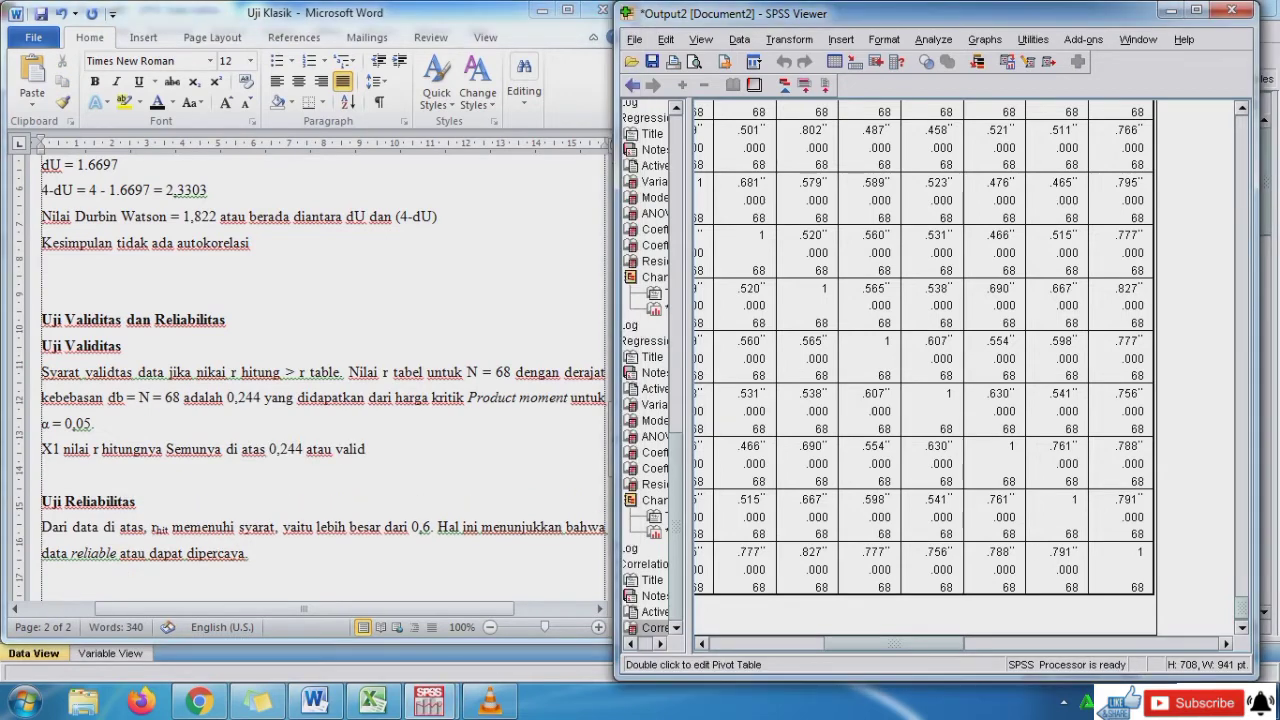
click(1172, 9)
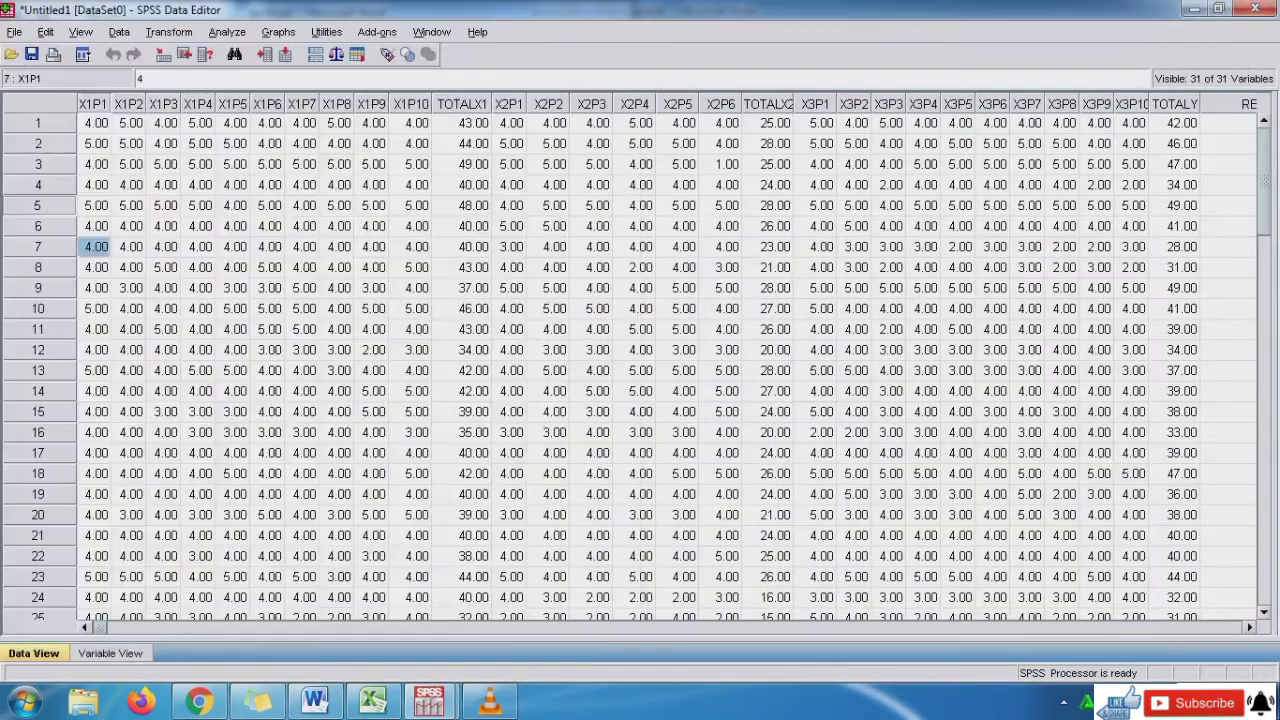
click(814, 205)
click(227, 32)
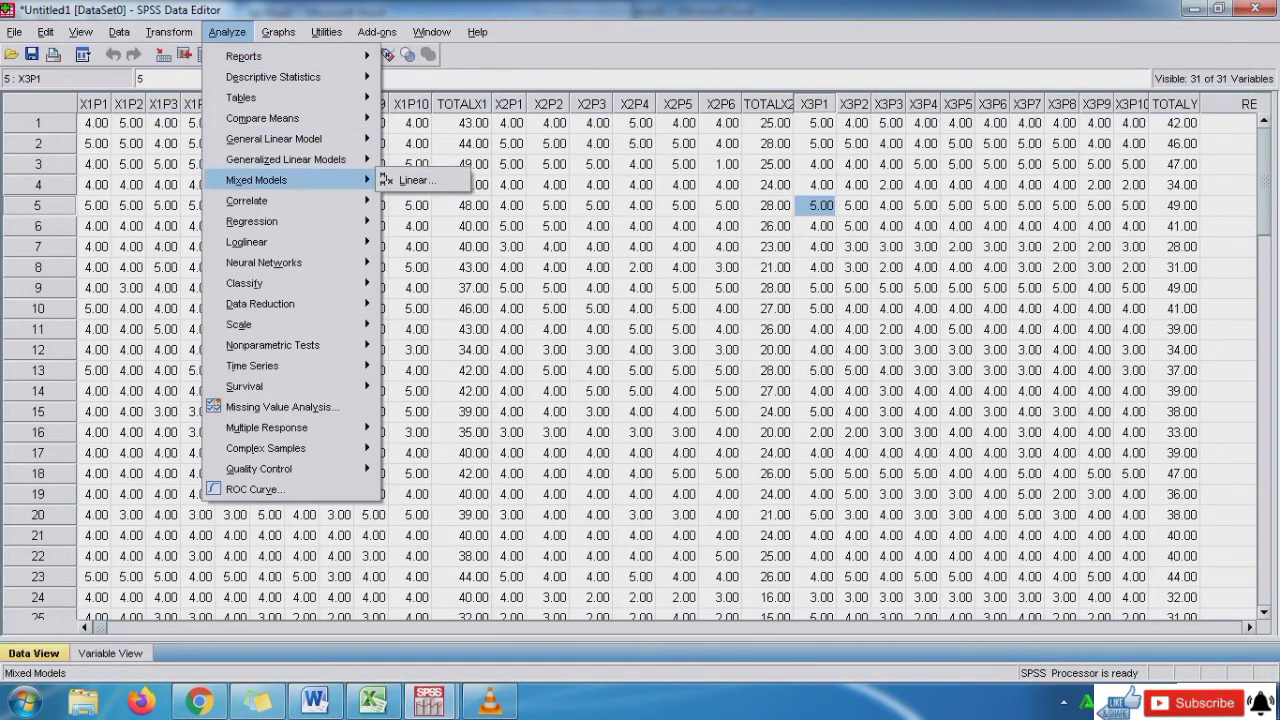
mouse_move(251, 221)
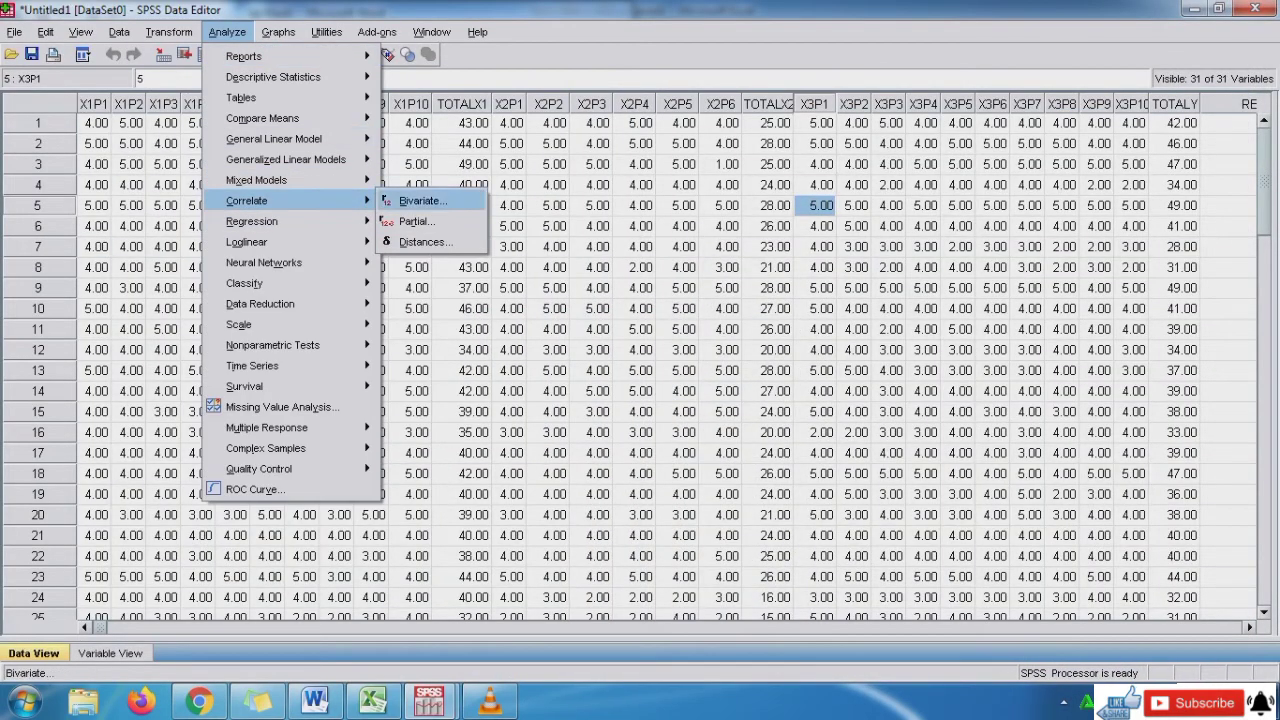
click(420, 201)
click(656, 210)
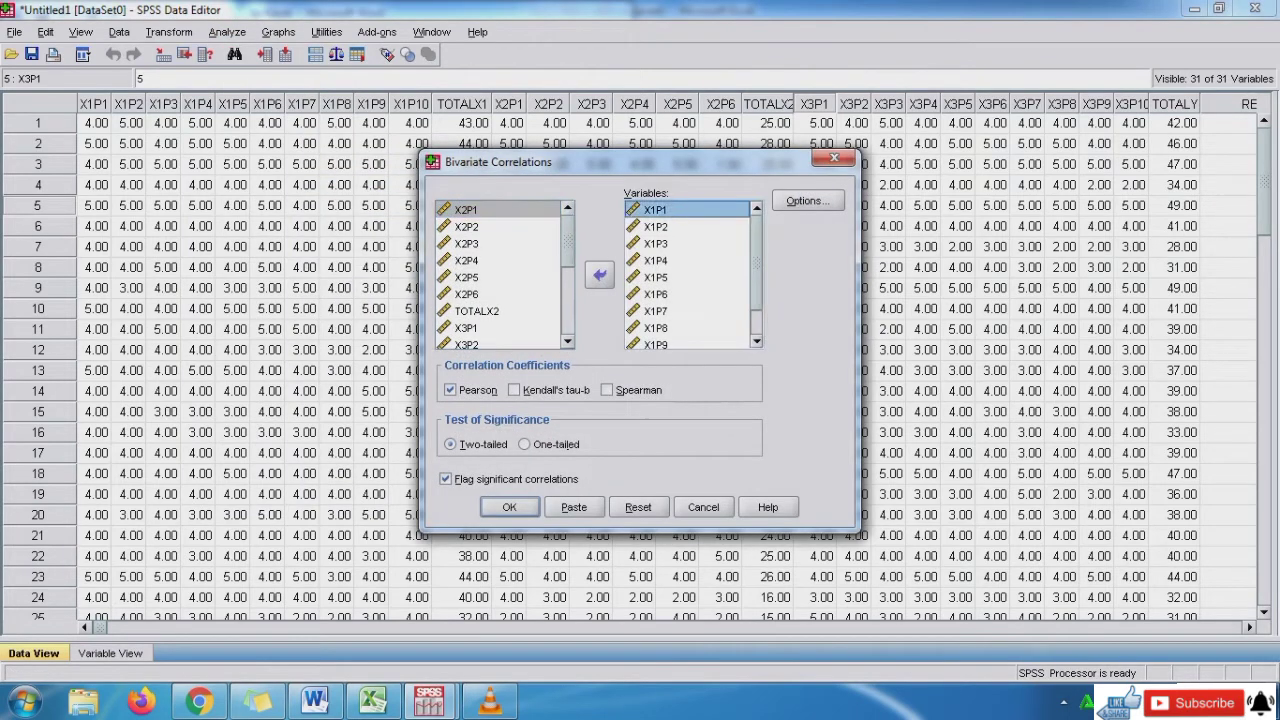
key(shift+Down)
key(shift+Down)
key(shift+Down)
key(shift+Down)
key(shift+Down)
key(shift+Down)
key(shift+Down)
key(shift+Down)
key(shift+Down)
key(shift+Down)
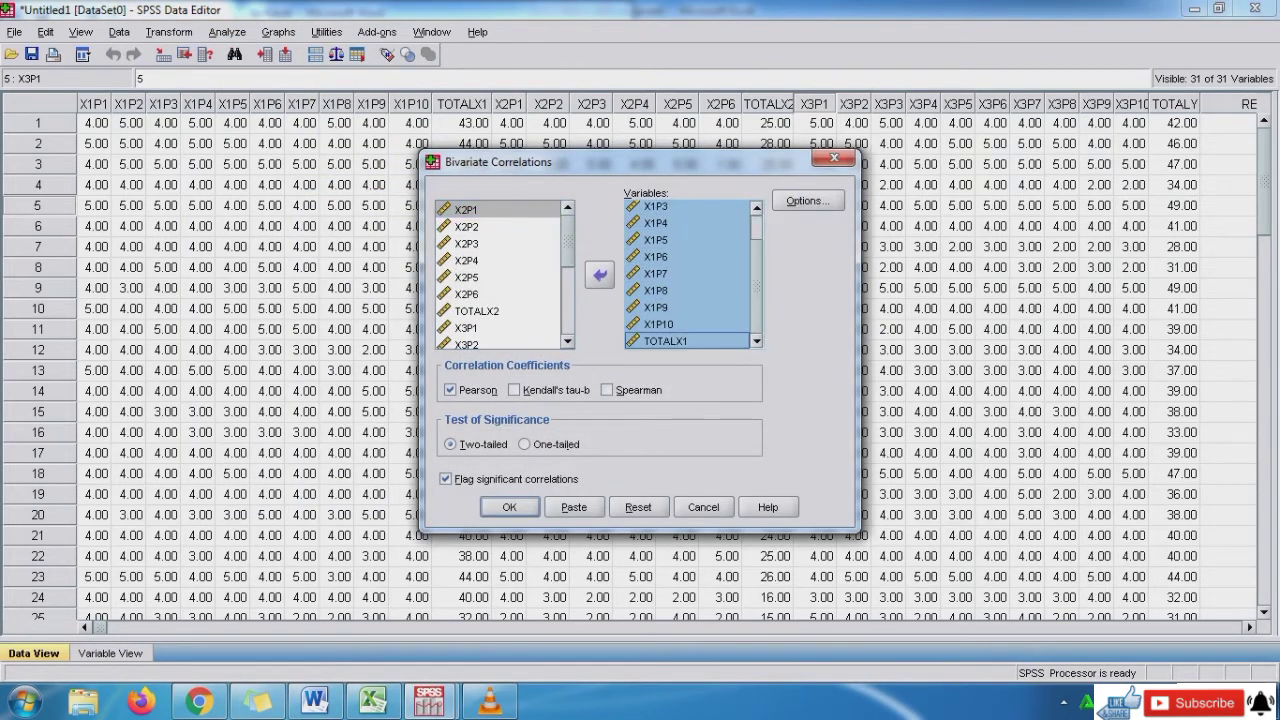
click(599, 275)
- Add X2P1 to X2P6 and TOTALX2 as the correlation variables and run the two-tailed Pearson correlation
key(Down)
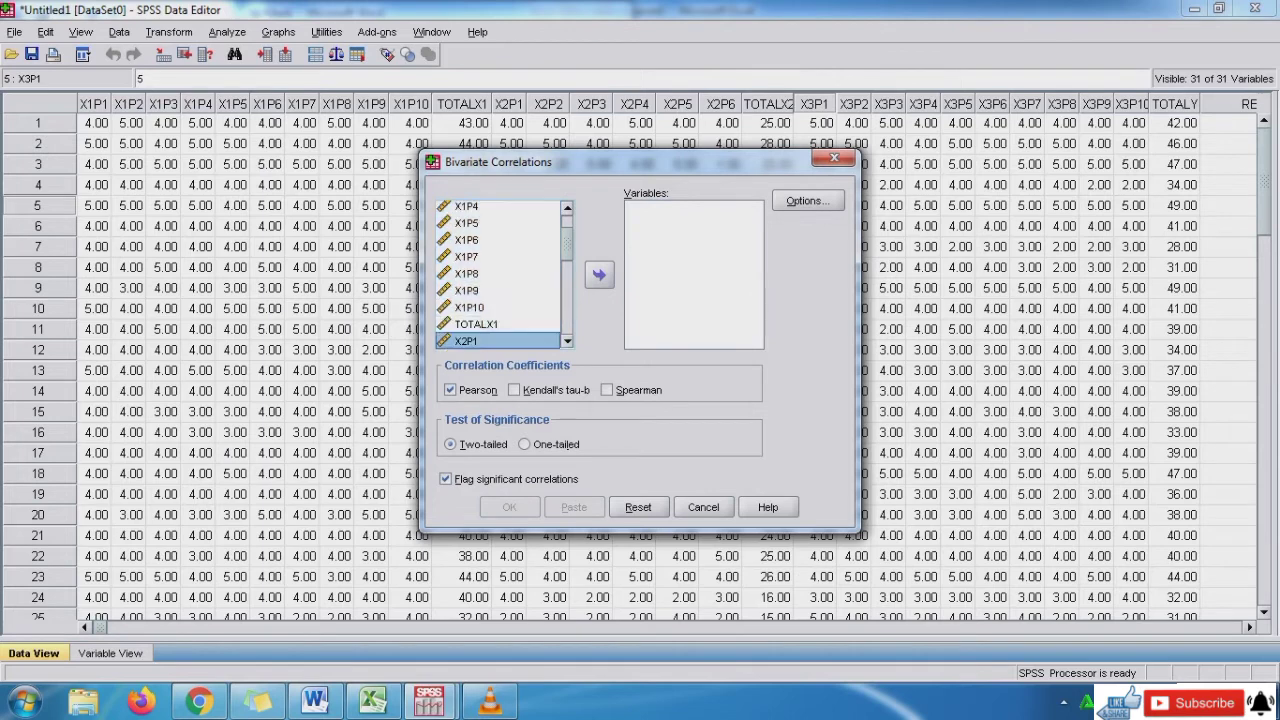
key(shift+Down)
key(shift+Down)
key(shift+Down)
key(shift+Down)
key(shift+Down)
key(shift+Down)
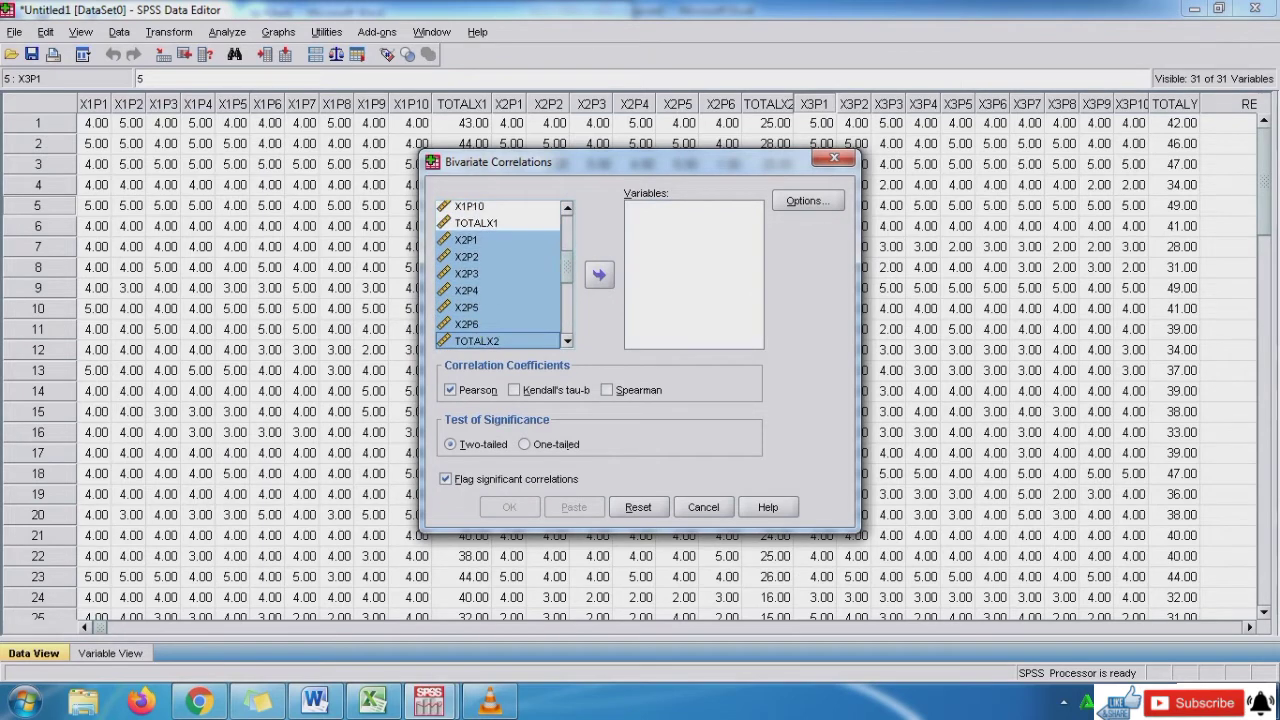
click(599, 275)
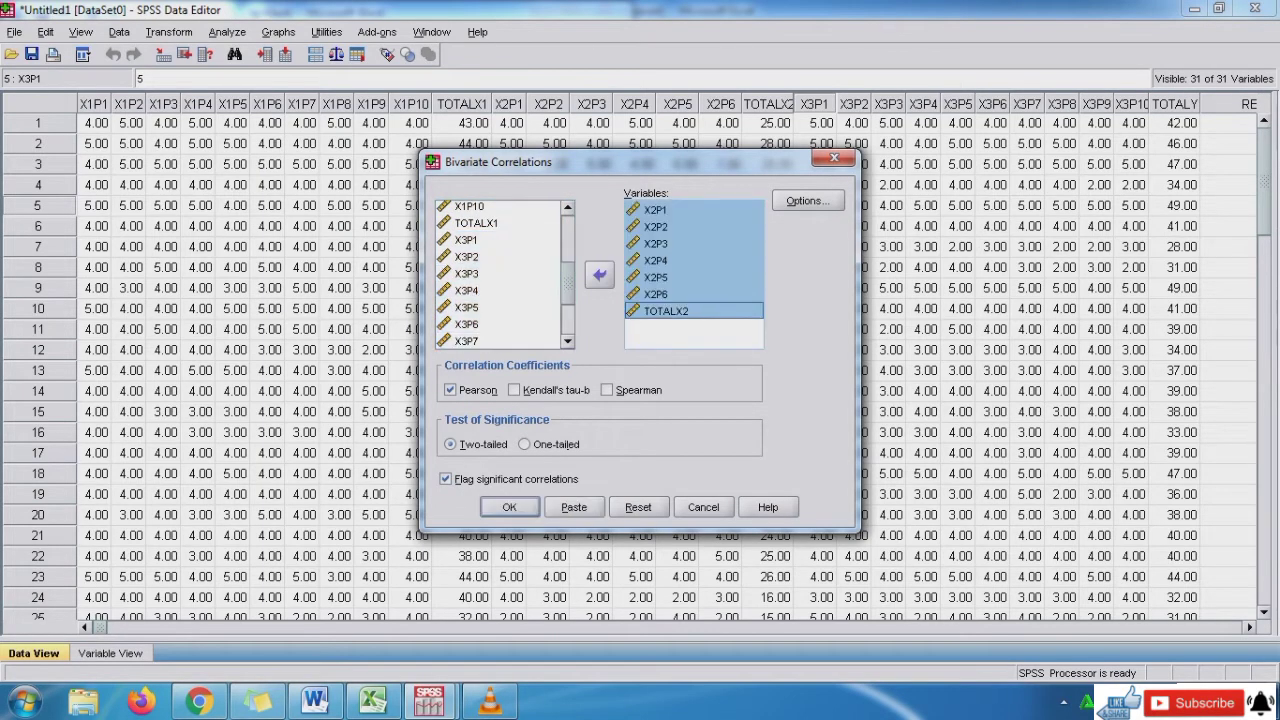
click(510, 507)
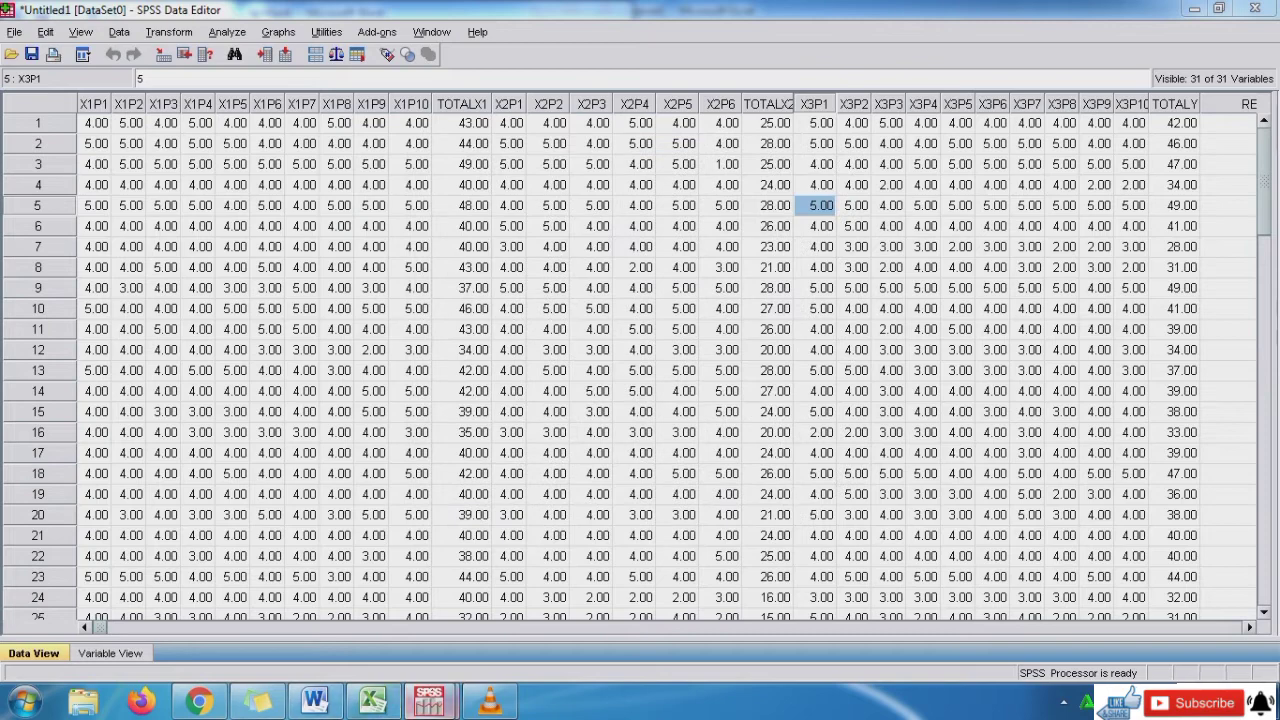
- Bring up the SPSS correlation output, begin an "X2" line in Word and check the TOTALX2 column
mouse_move(429, 701)
click(532, 600)
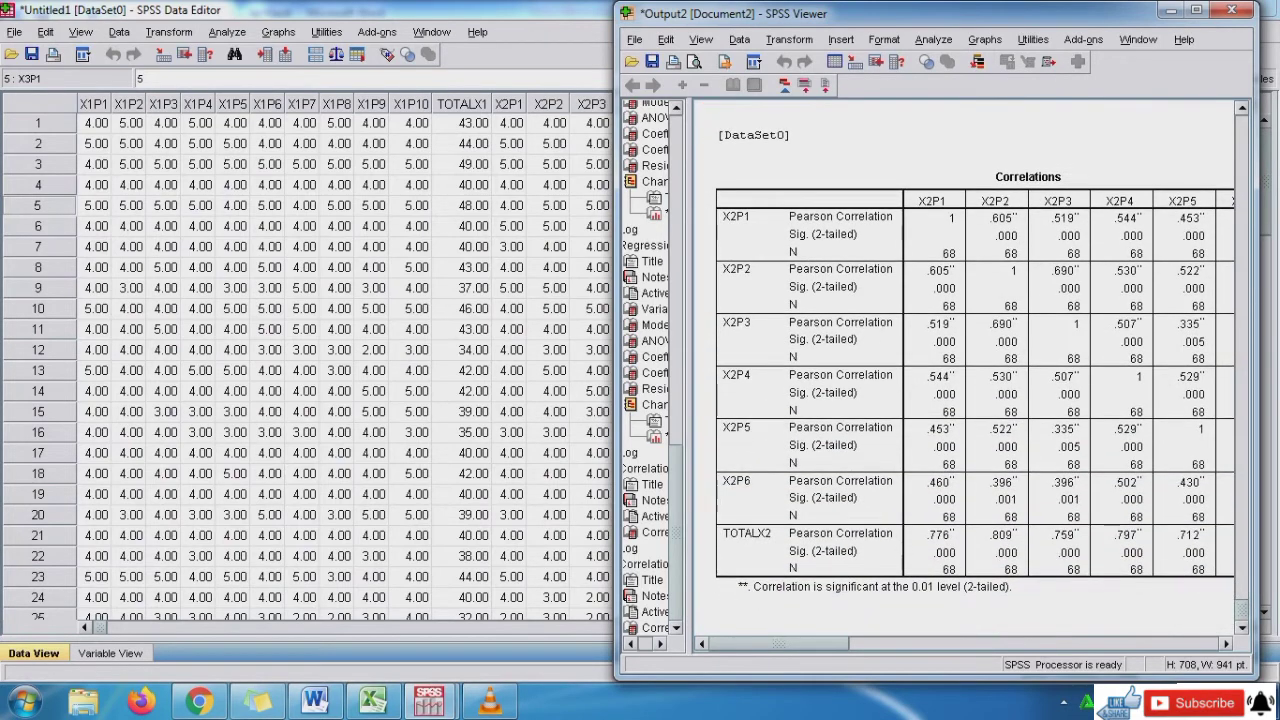
click(315, 700)
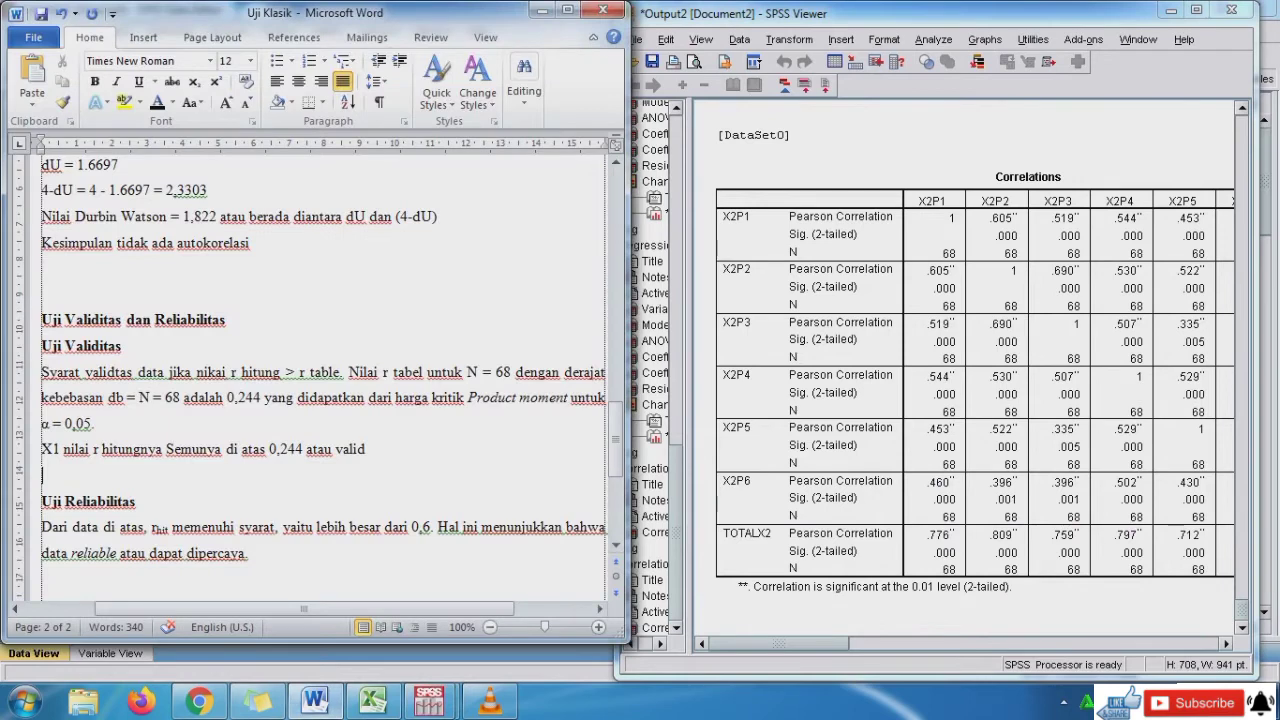
text(X2)
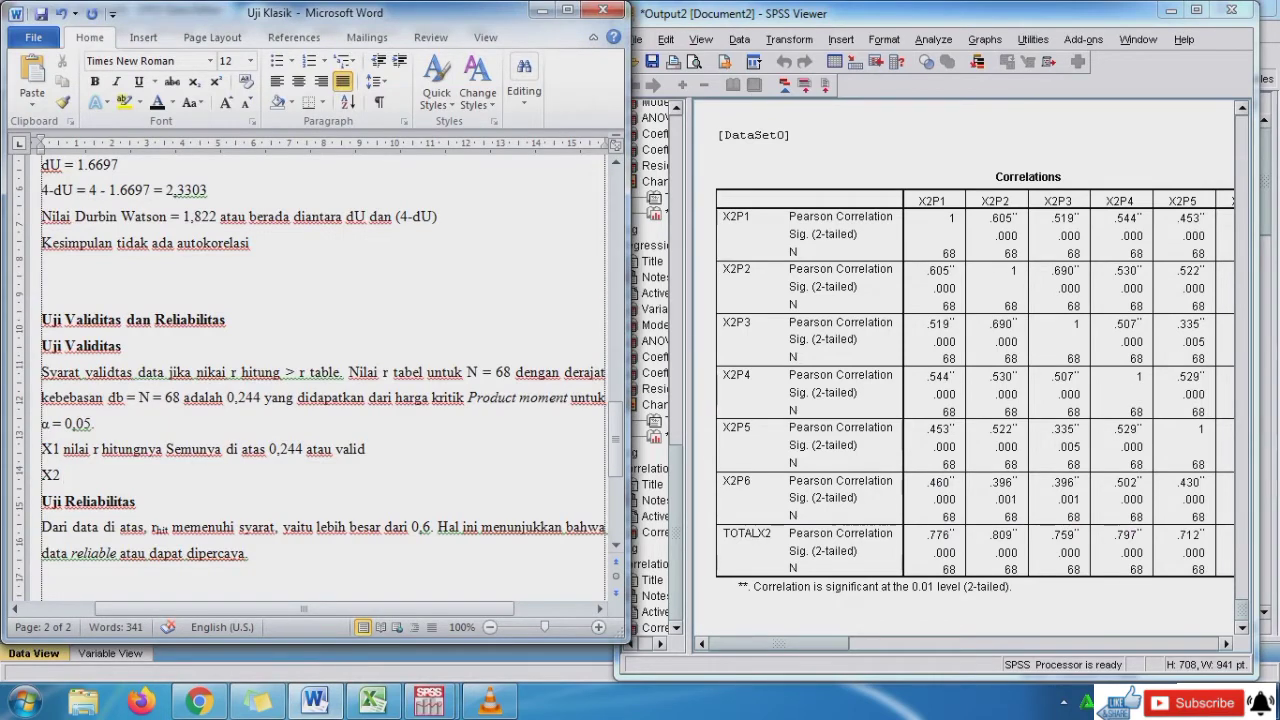
drag(780, 644, 870, 644)
click(63, 475)
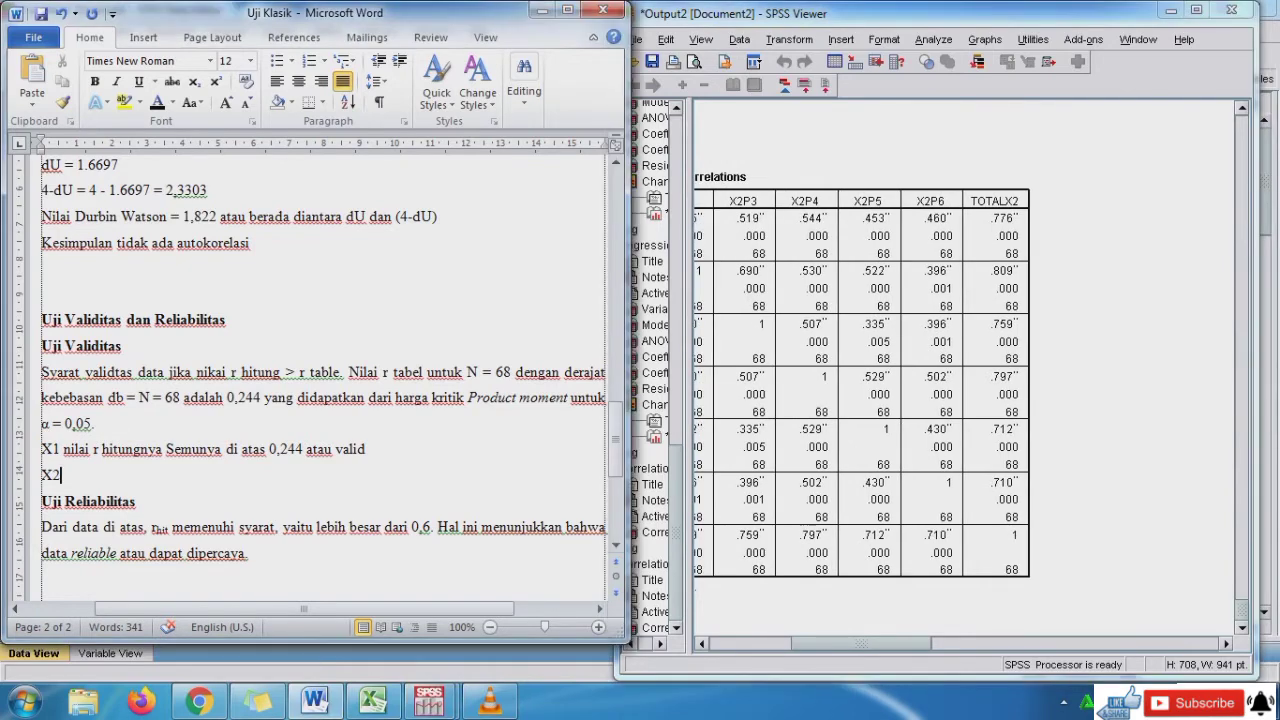
- Copy "nilai r hitungnya Semunya di atas 0,244 atau valid" from the X1 line to the X2 line and start a "Y" line
drag(63, 449, 366, 449)
key(ctrl+c)
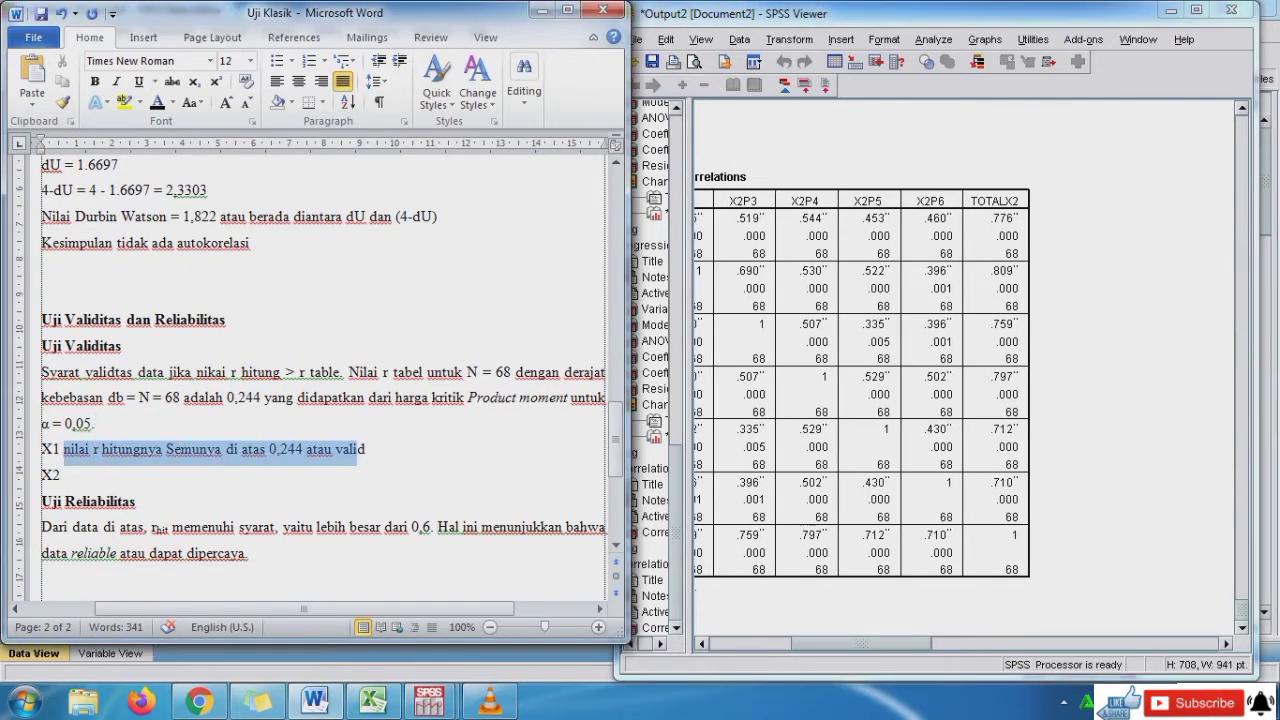
click(306, 449)
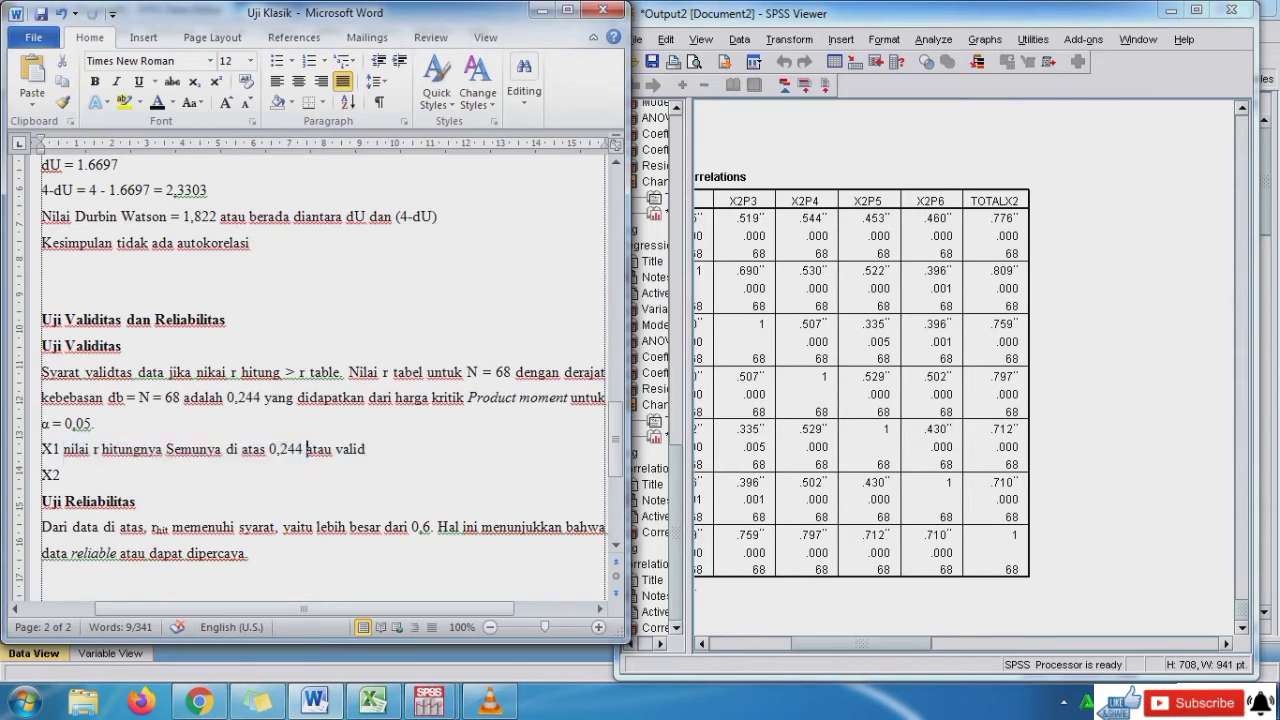
key(ctrl+v)
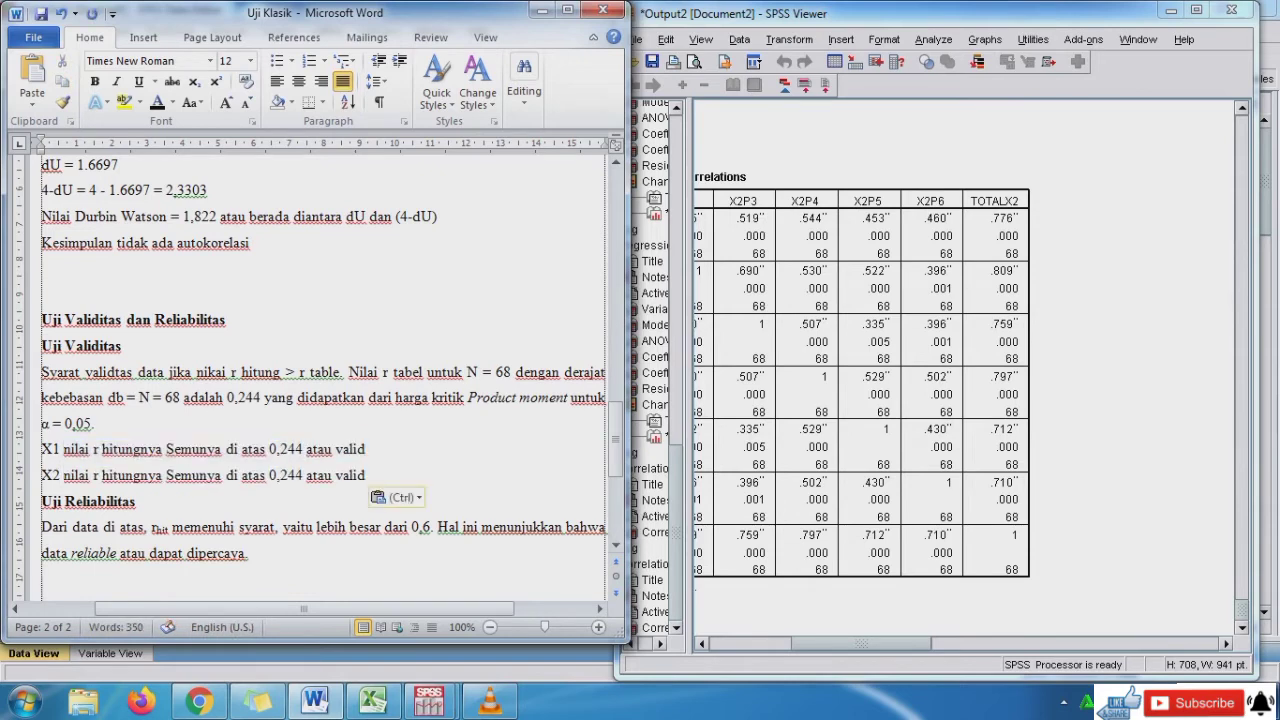
key(Return)
text(Y)
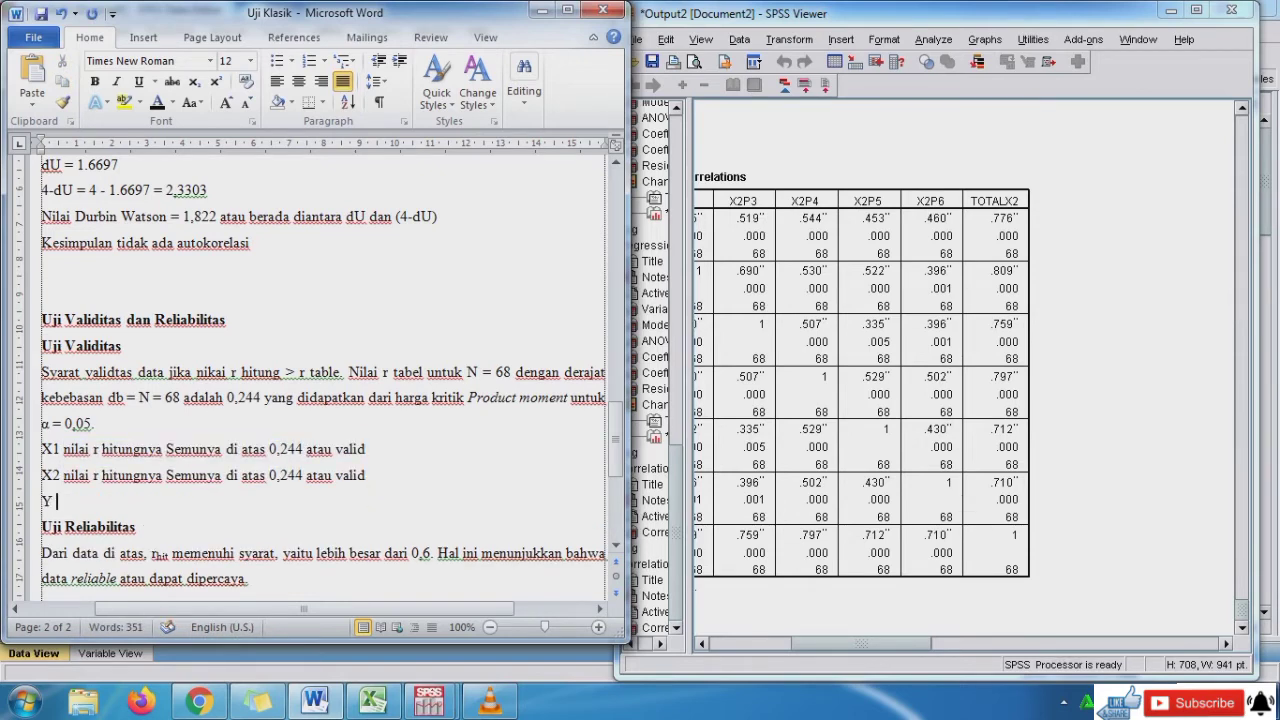
- Return to the SPSS Data Editor and remove X2P1 to X2P6 and TOTALX2 from the bivariate correlation variables
click(1171, 10)
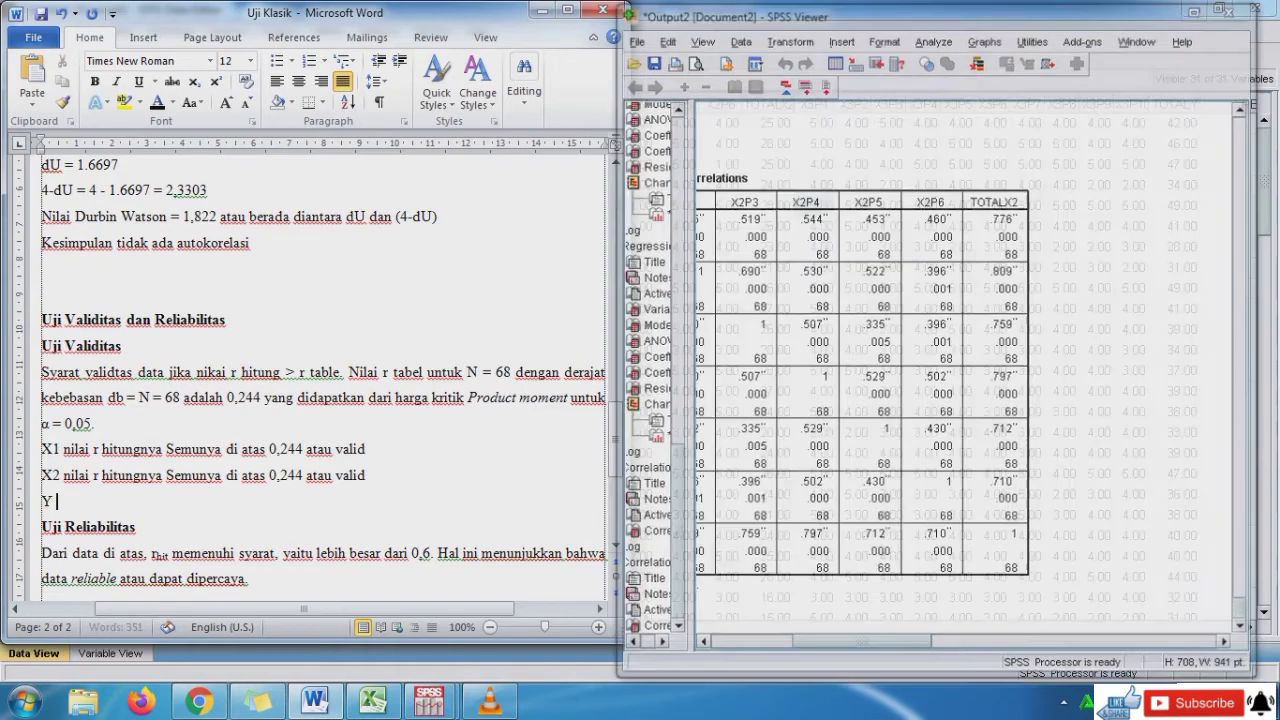
click(854, 330)
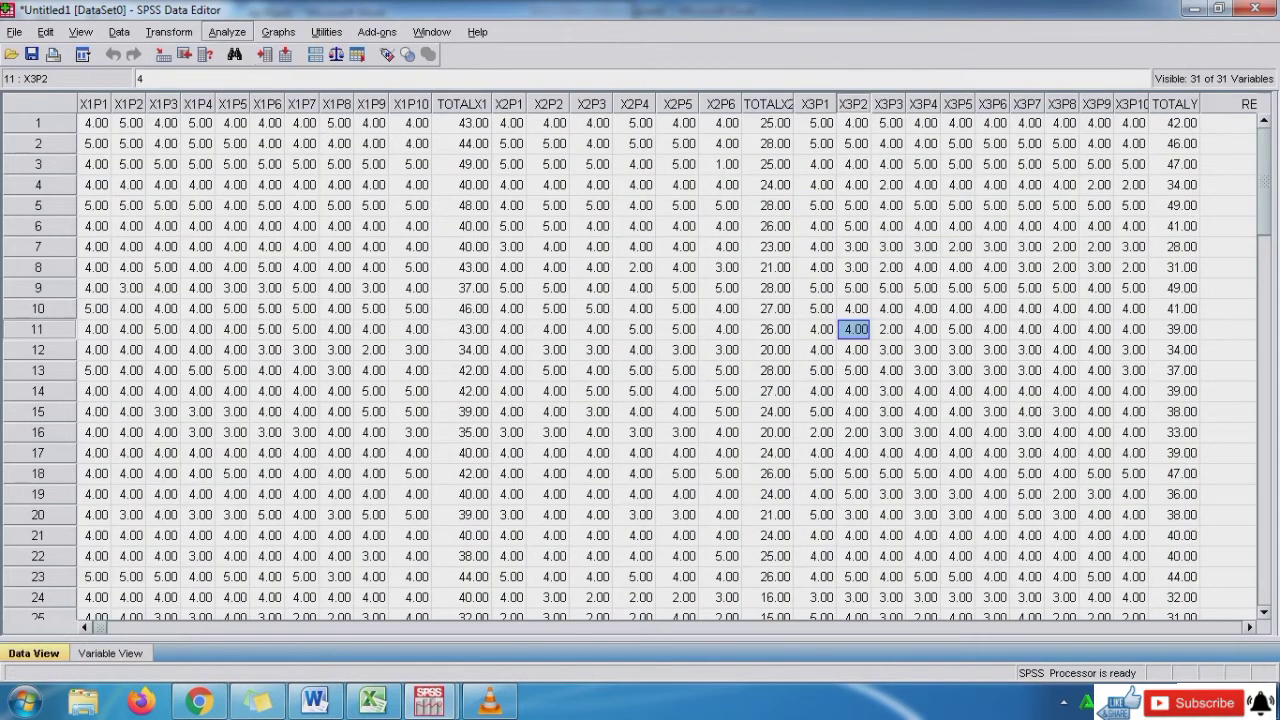
click(227, 32)
mouse_move(250, 200)
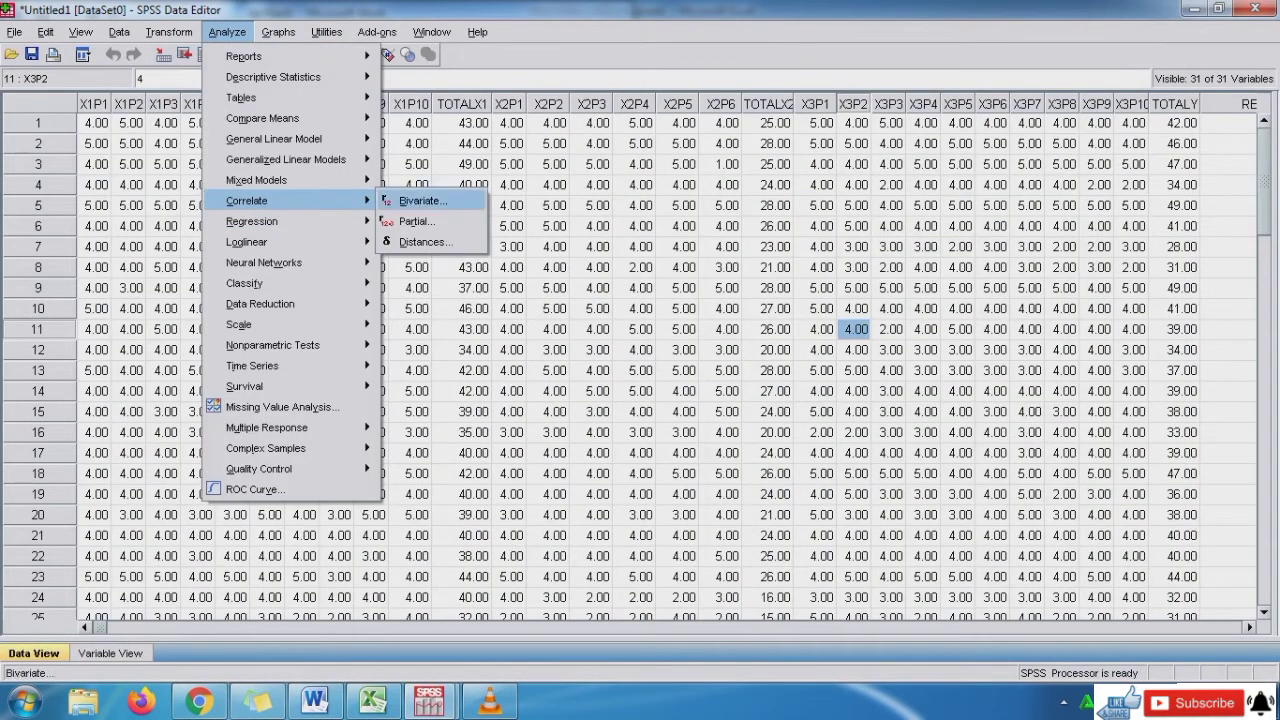
click(420, 201)
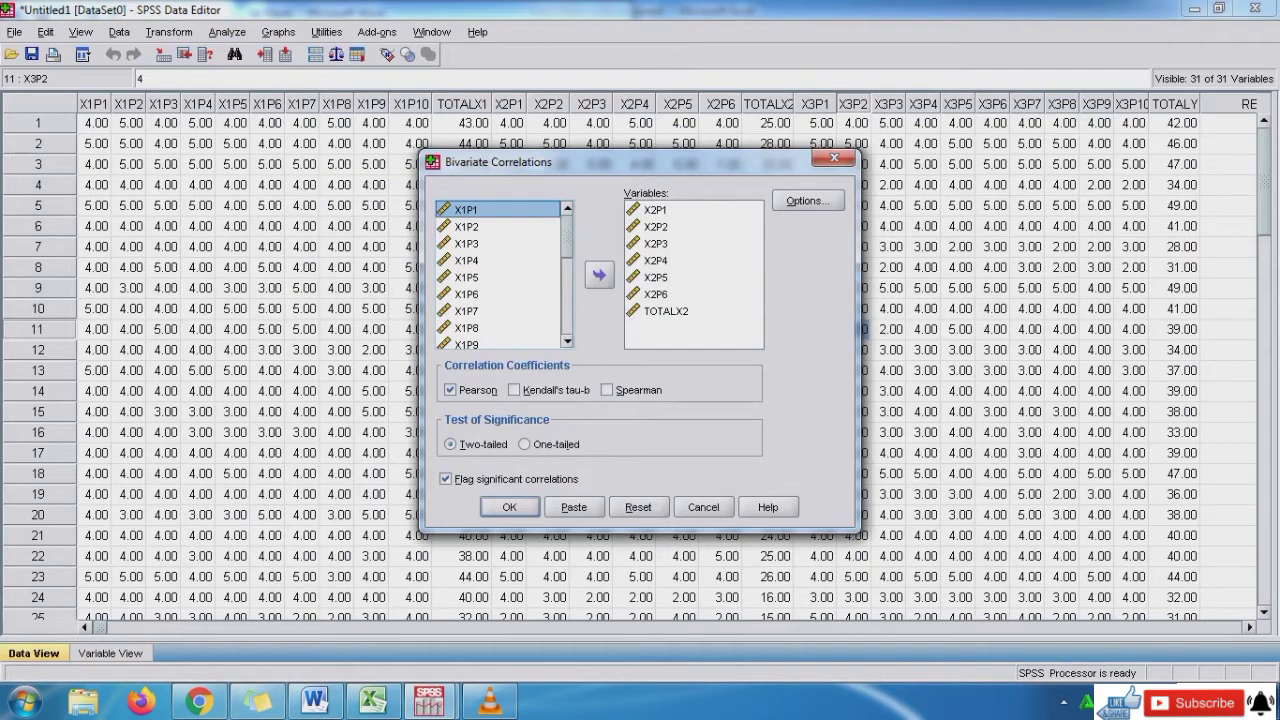
drag(660, 209, 665, 311)
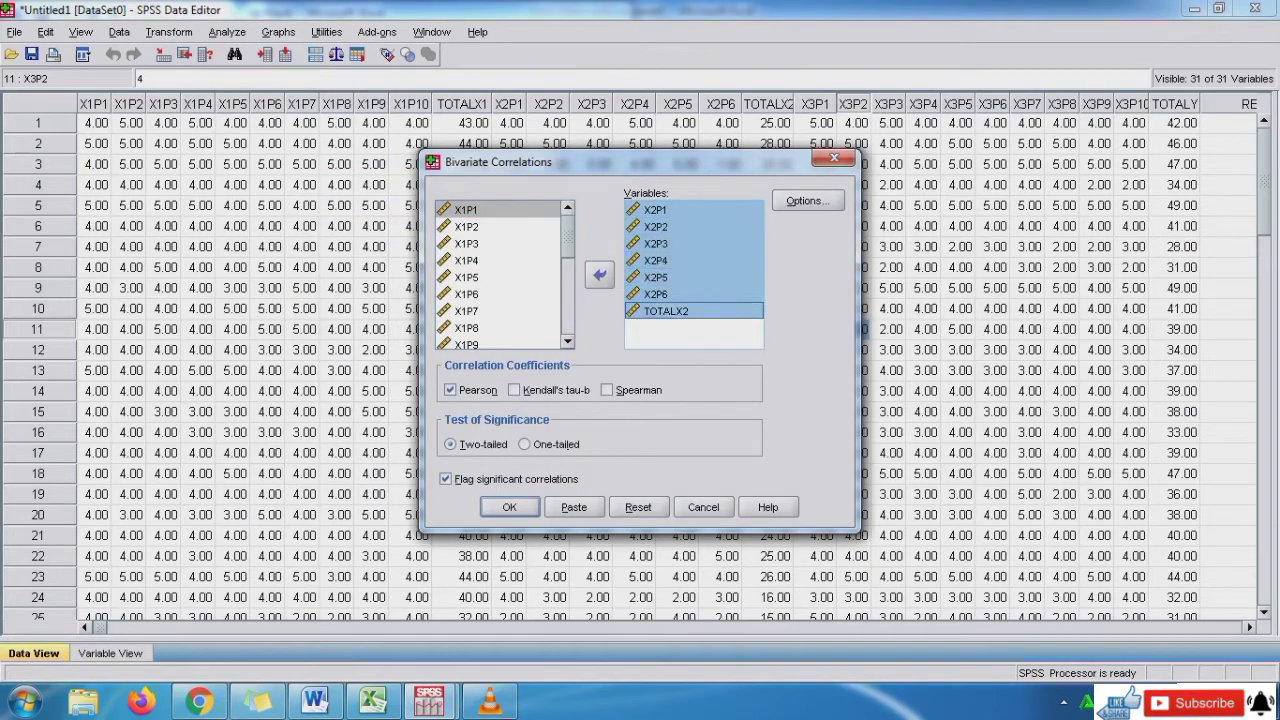
click(599, 274)
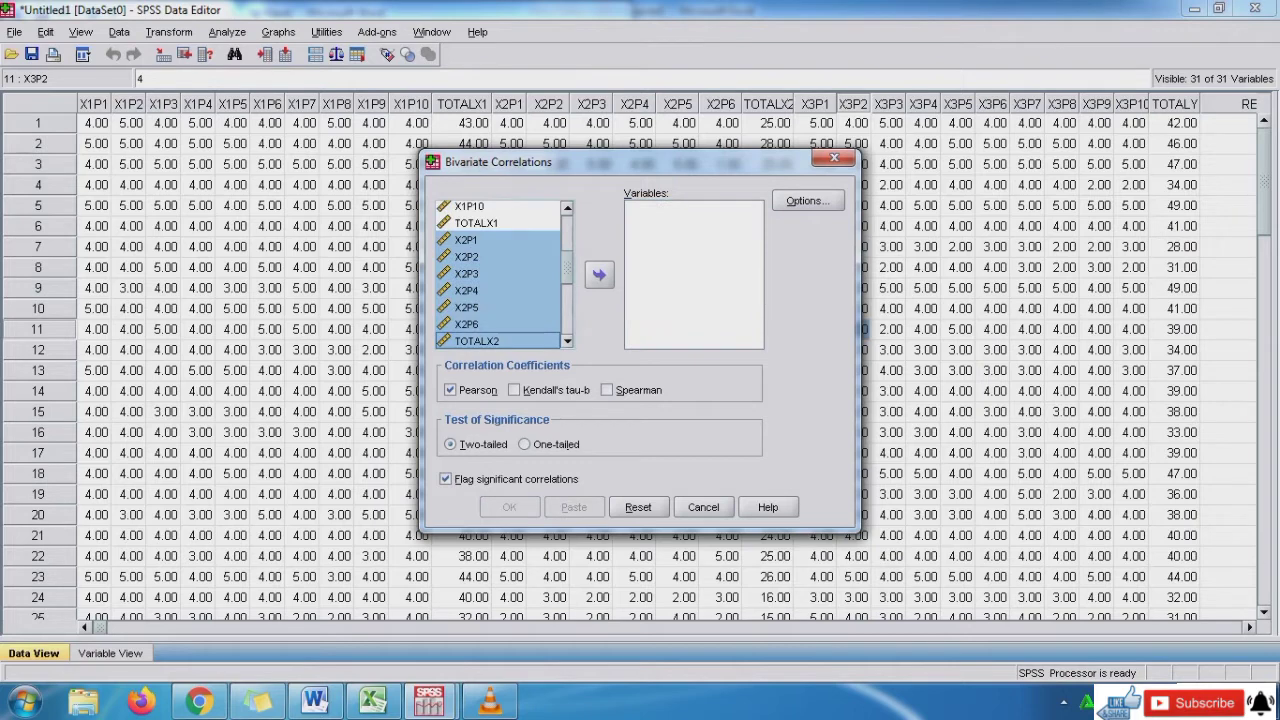
- Add X3P1 to X3P10 and TOTALY as the correlation variables and run the two-tailed Pearson correlation
scroll(500, 275, down, 2)
drag(480, 253, 484, 307)
click(599, 274)
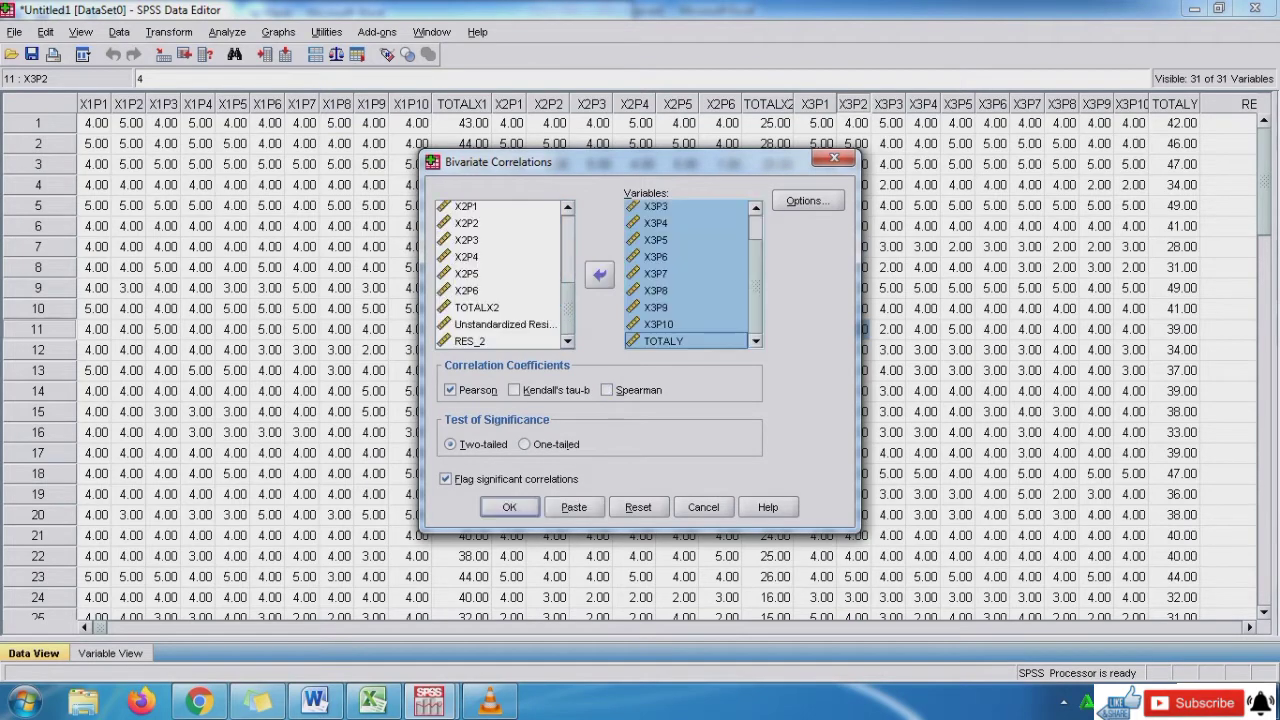
click(510, 507)
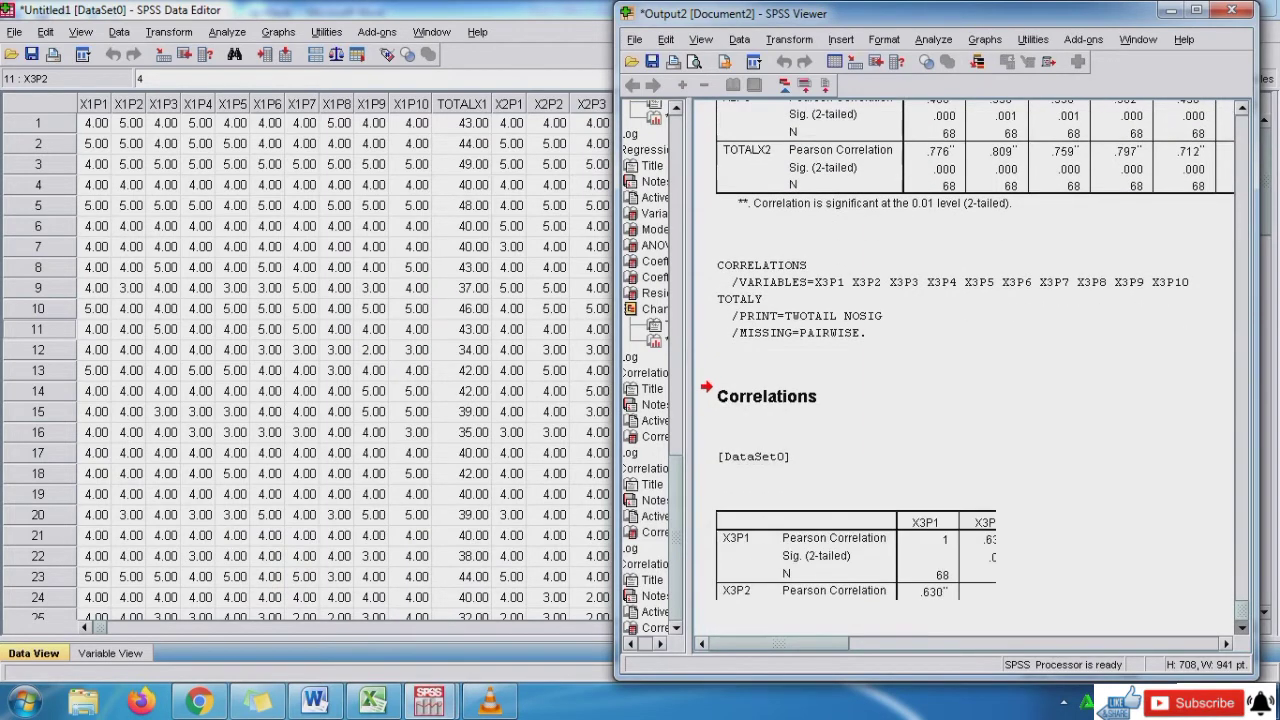
- Examine the TOTALY column of the new correlation table alongside the Y line in Word
scroll(975, 370, down, 10)
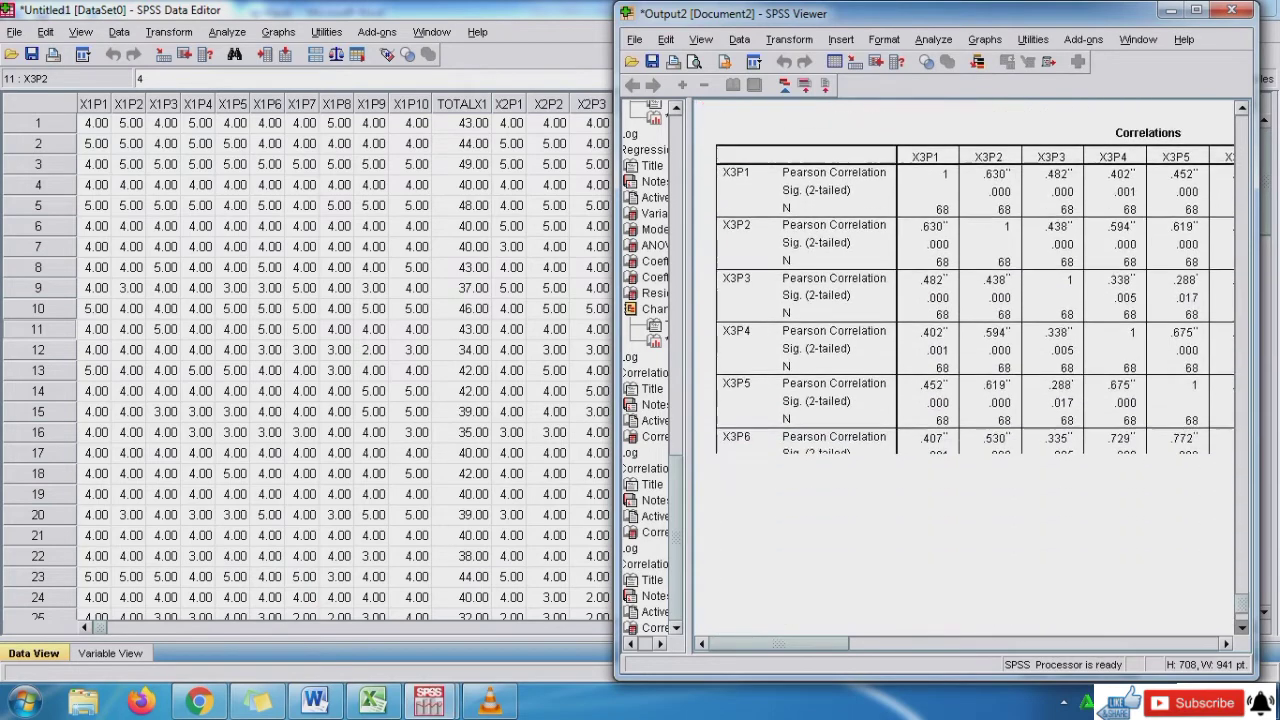
scroll(975, 370, down, 2)
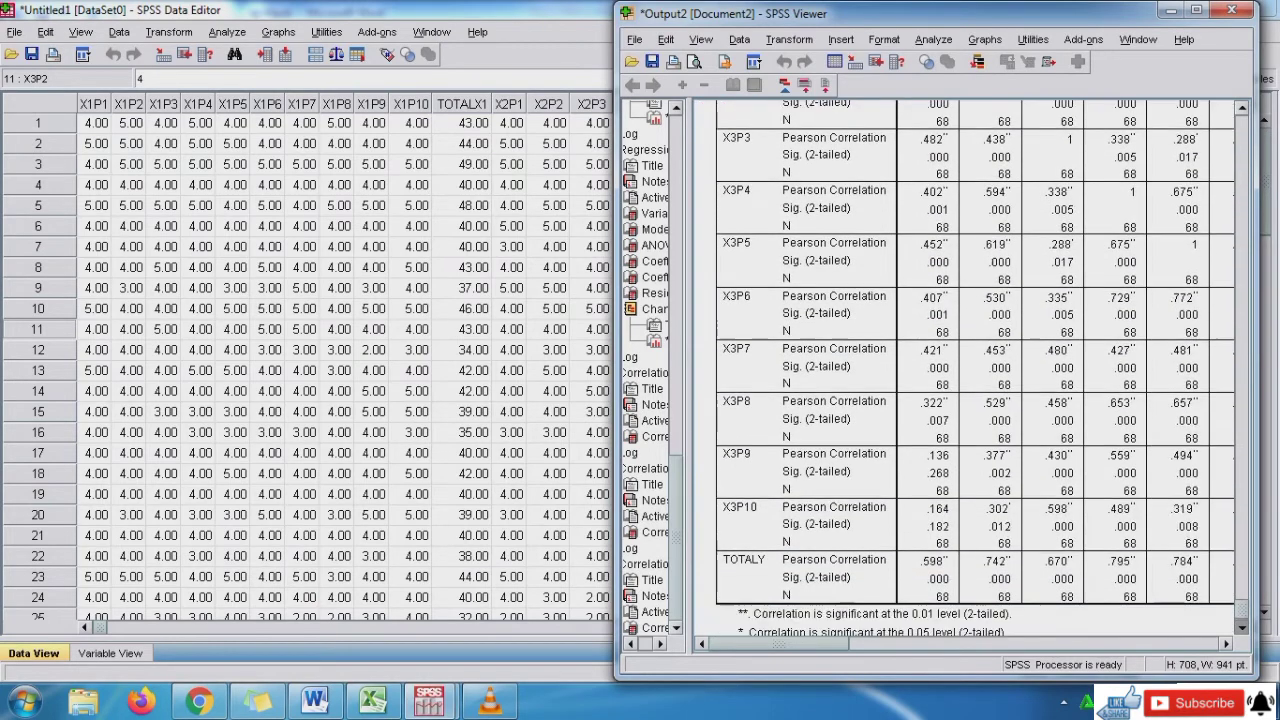
click(333, 697)
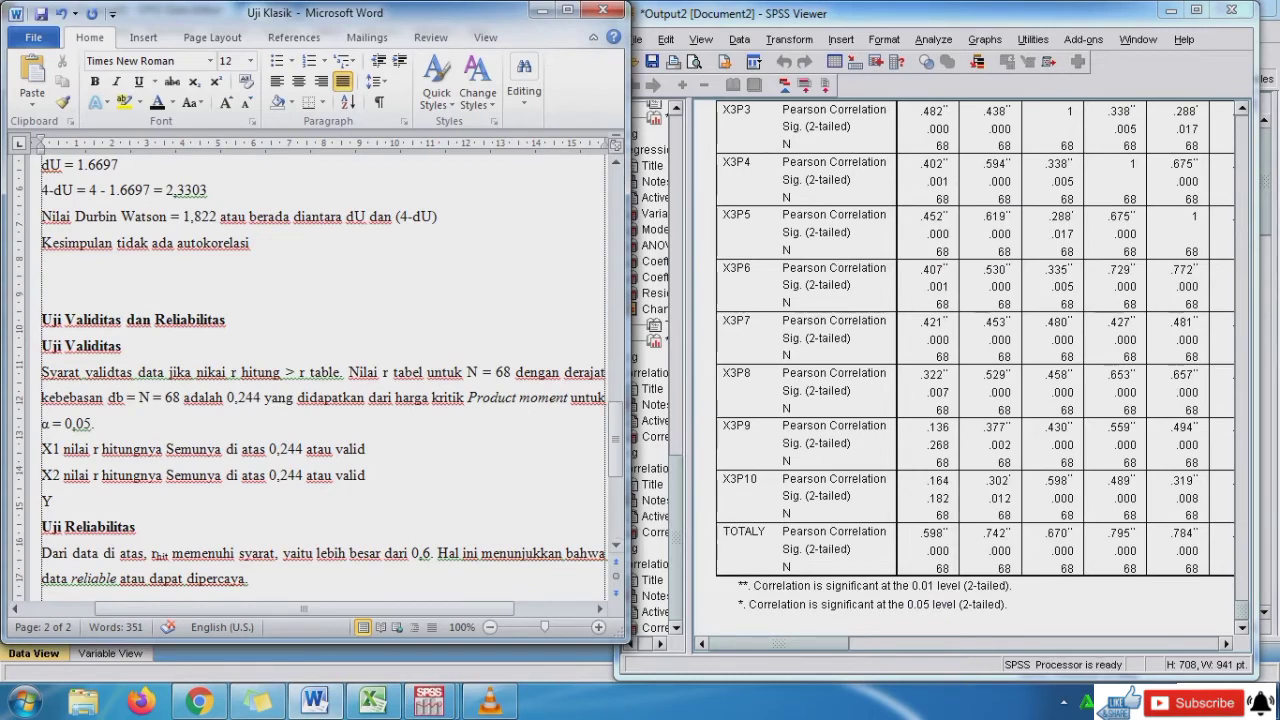
drag(779, 644, 888, 644)
click(58, 501)
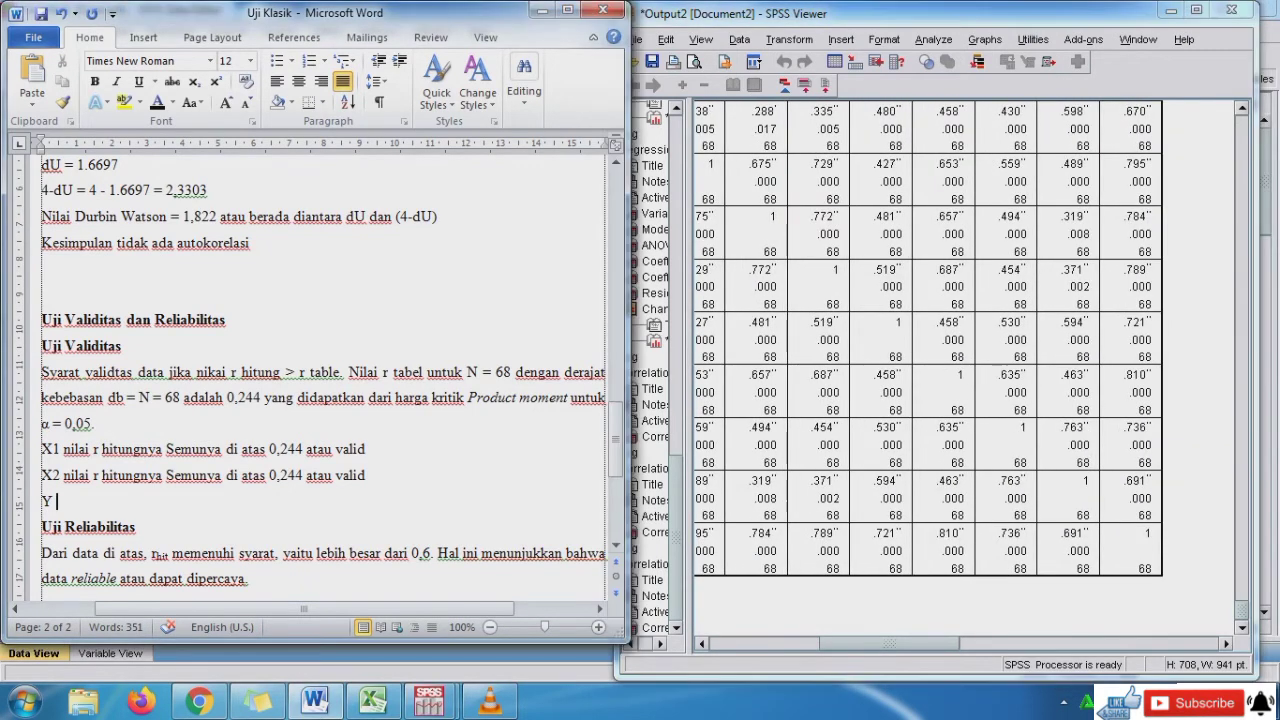
- Copy the conclusion text from the X2 line to the Y line and add new lines after it and after the Uji Reliabilitas paragraph
drag(63, 475, 365, 476)
key(ctrl+c)
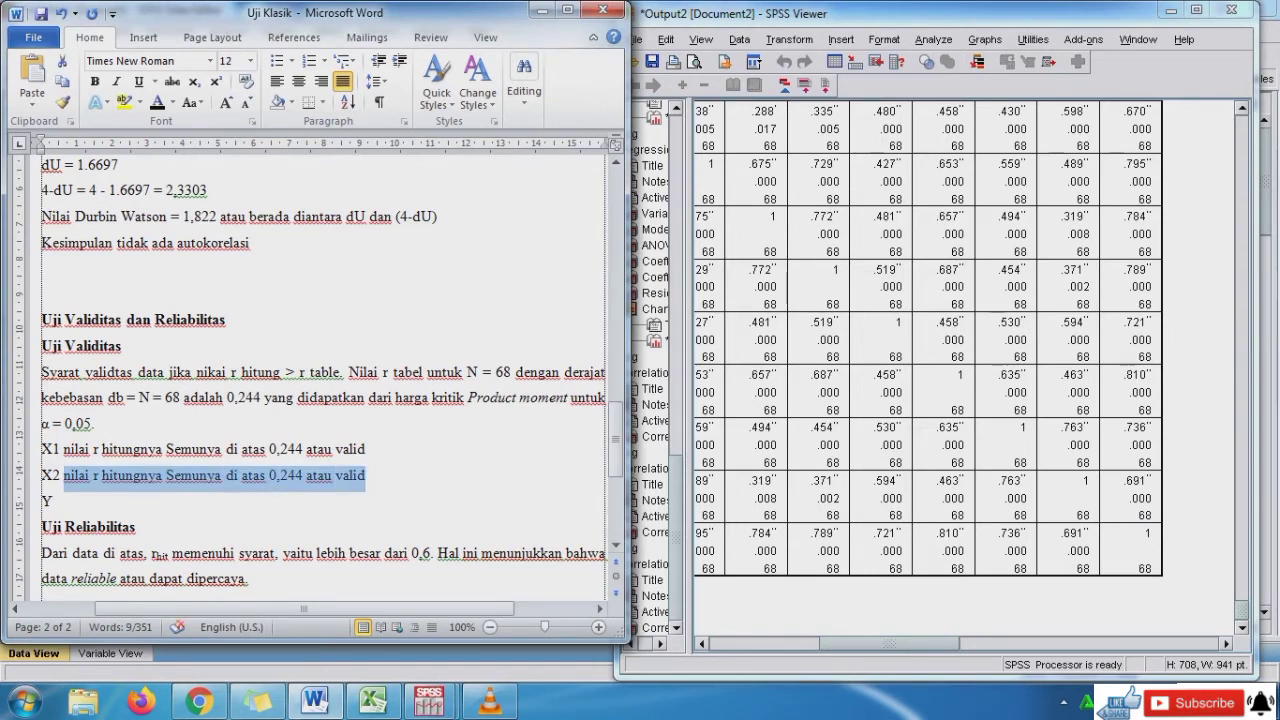
click(58, 501)
key(ctrl+v)
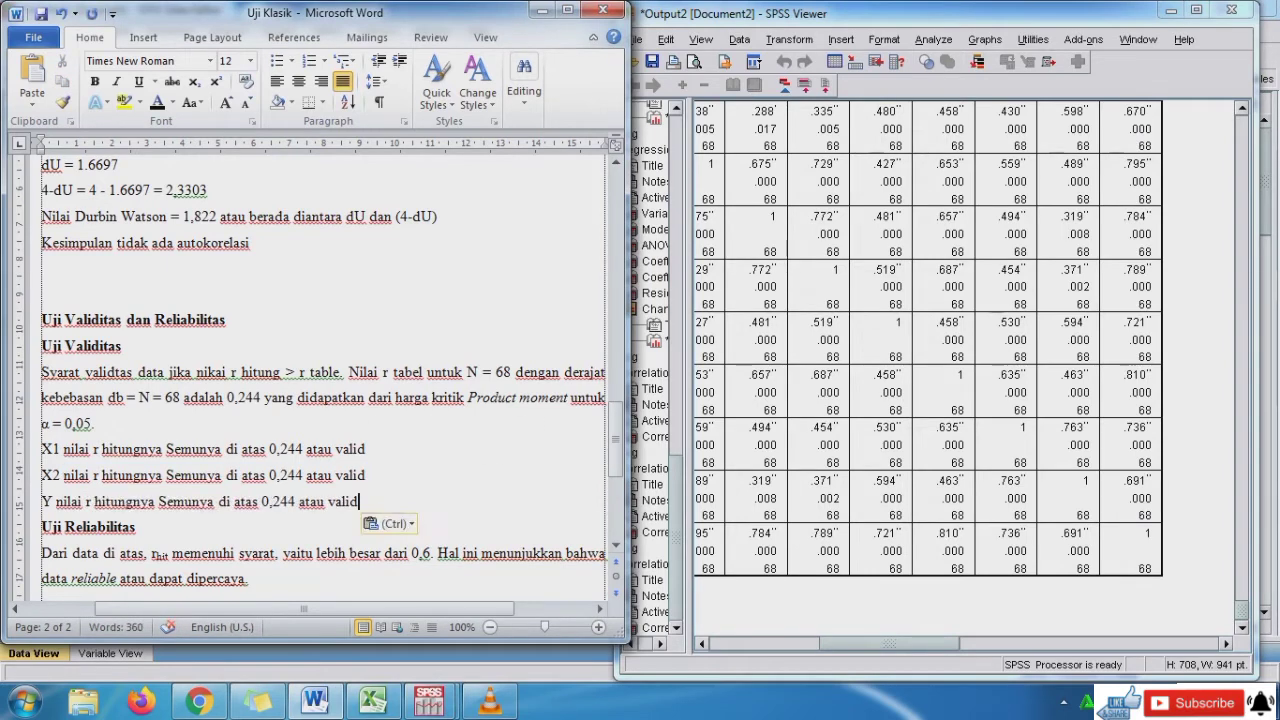
key(Return)
drag(616, 440, 616, 483)
key(Return)
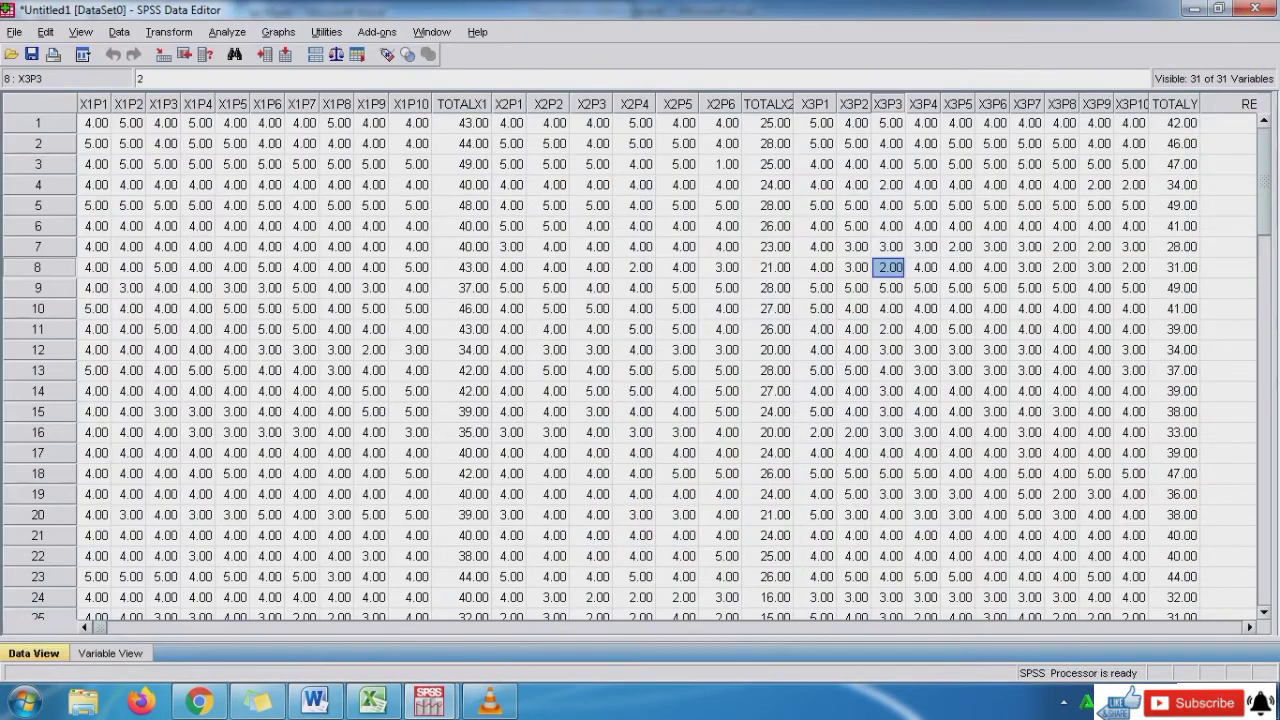
- Run an SPSS reliability analysis on X1P1 to X1P10 with the Alpha model and bring up its output
click(227, 31)
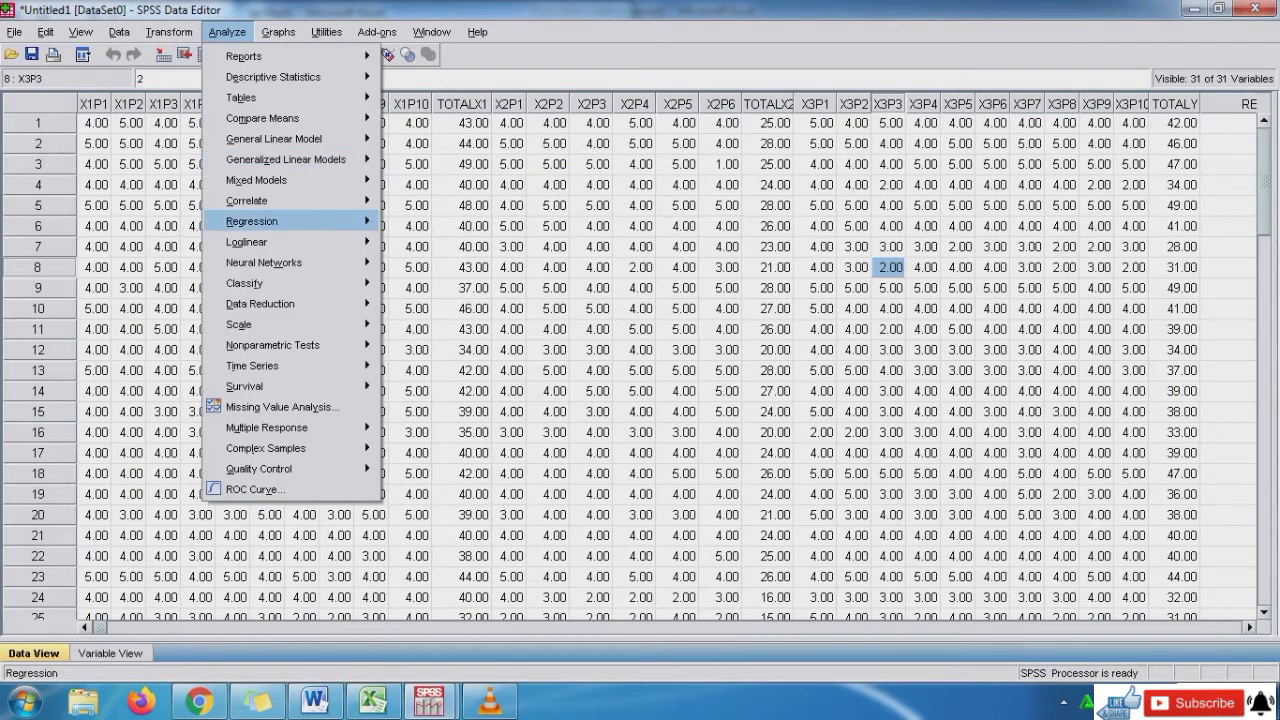
mouse_move(300, 324)
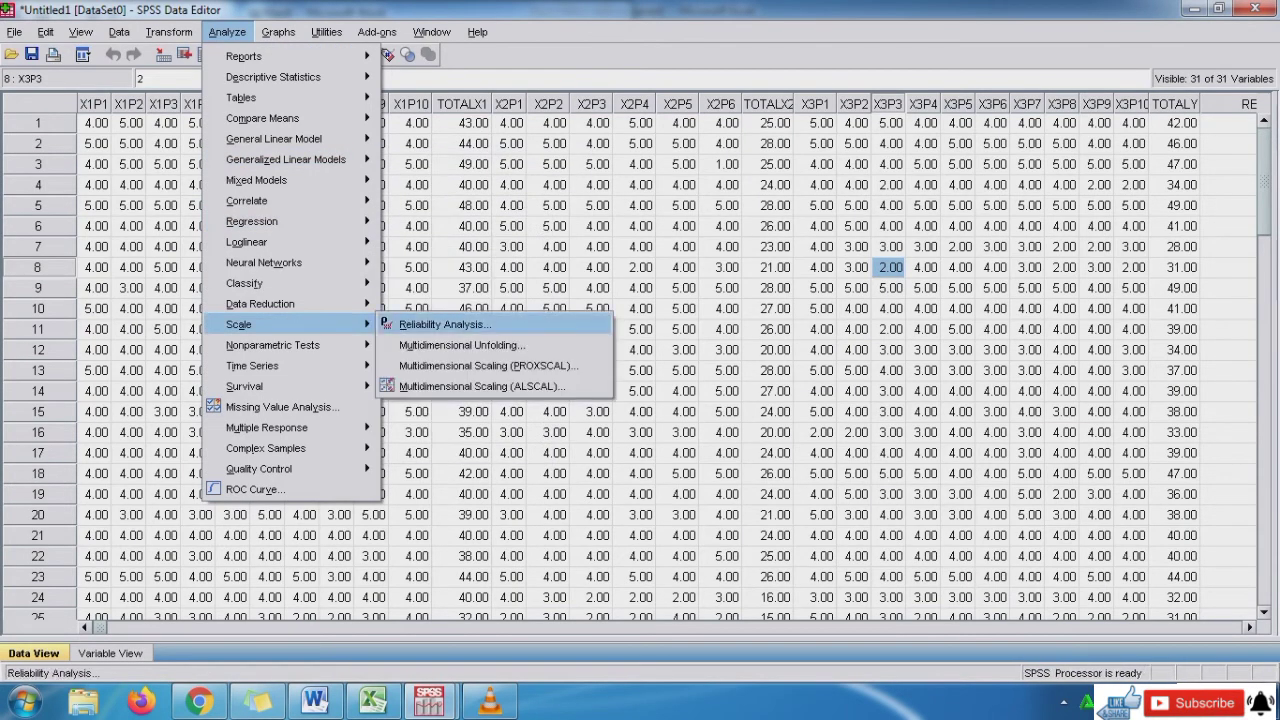
click(442, 324)
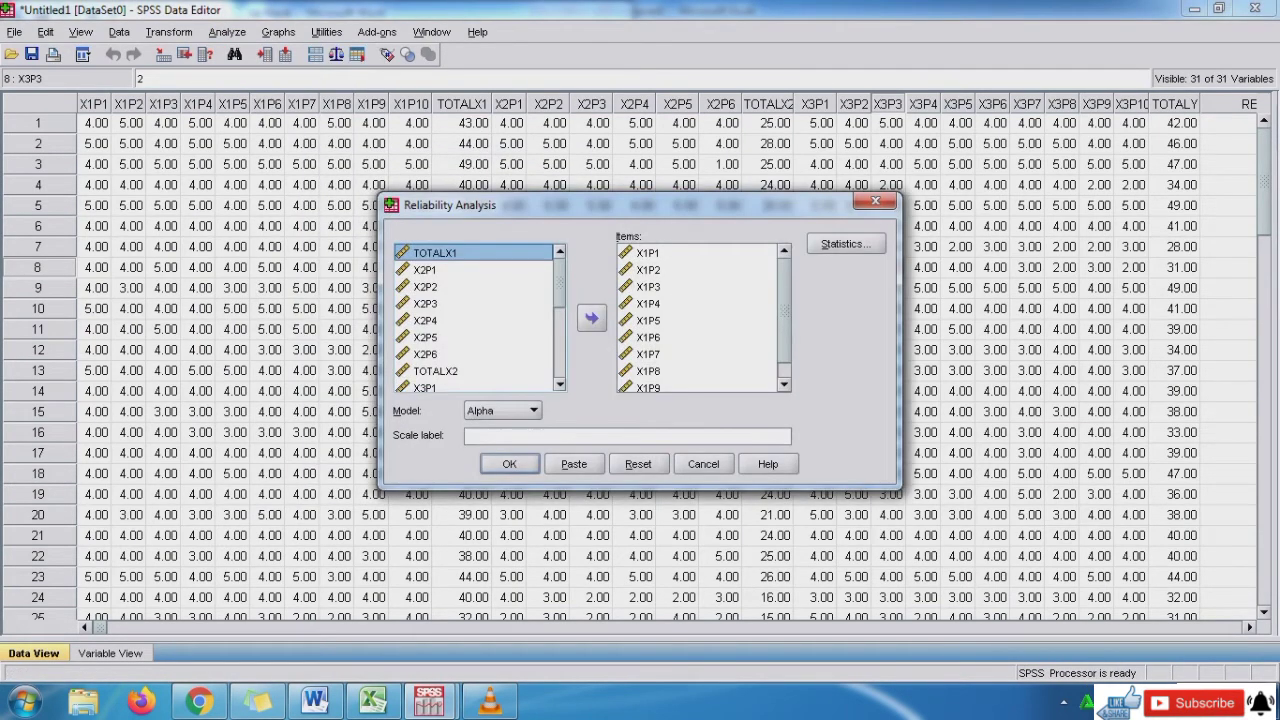
scroll(700, 318, down, 1)
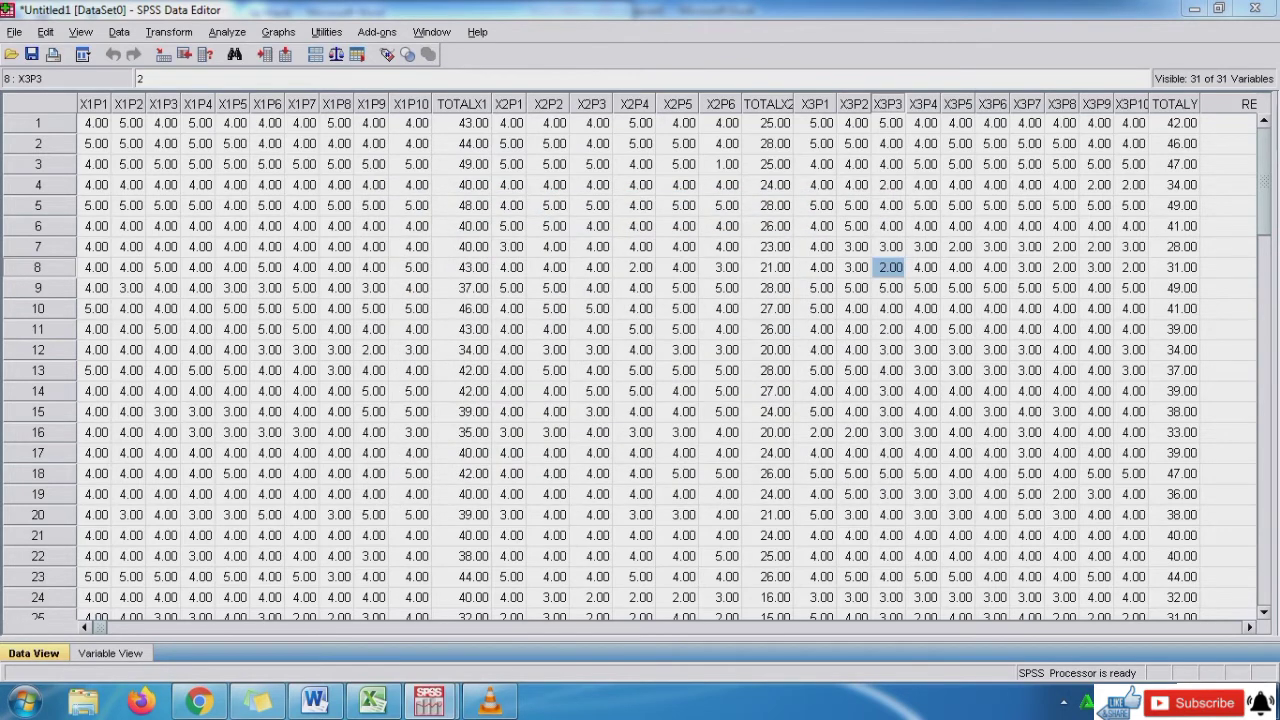
mouse_move(429, 700)
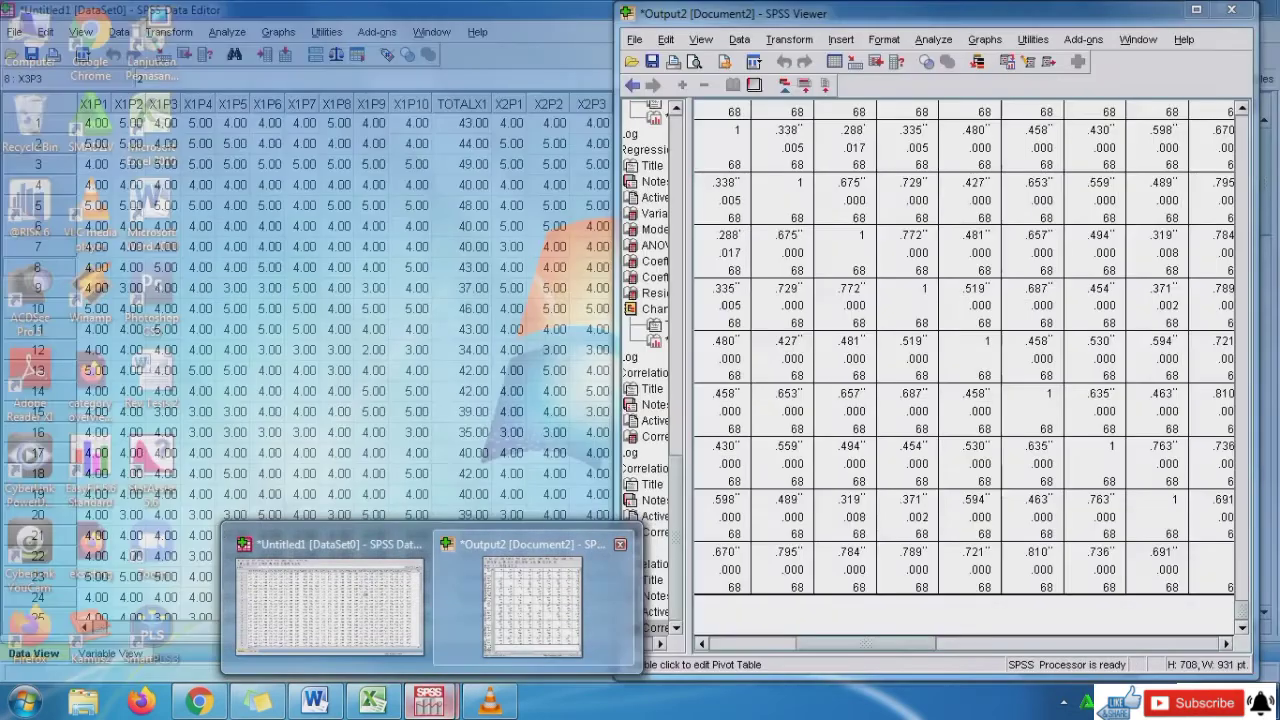
click(545, 600)
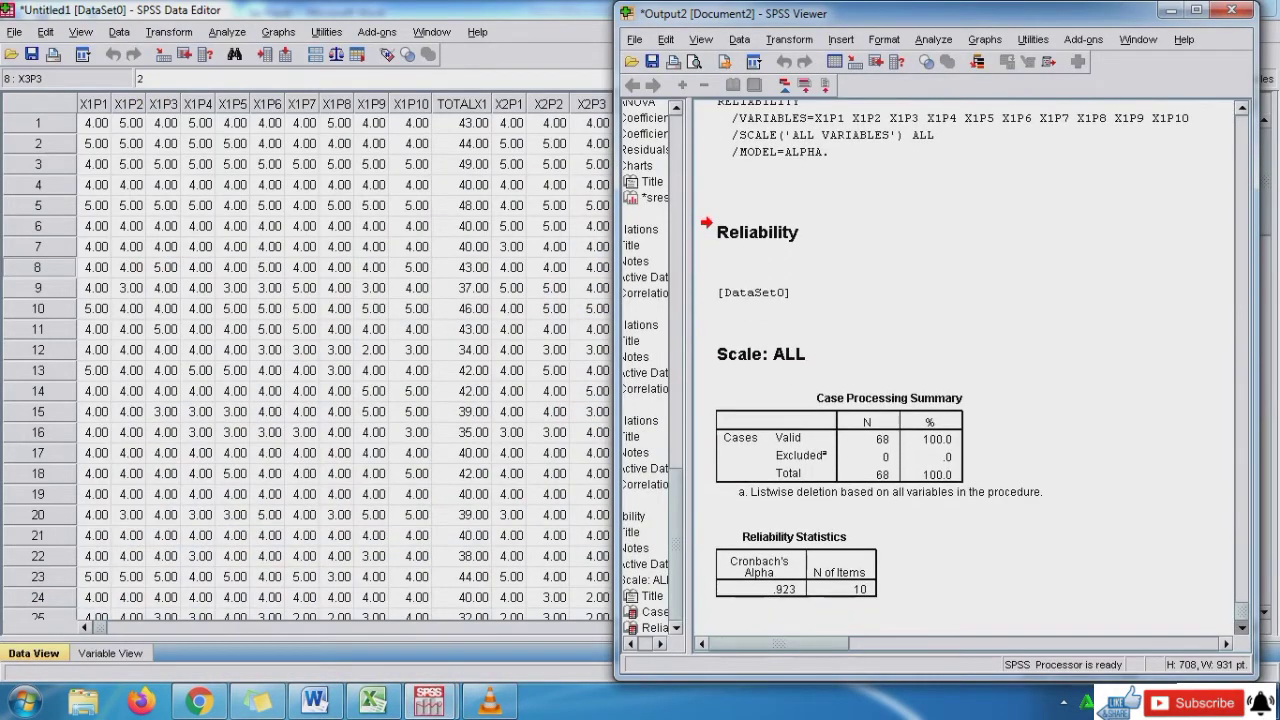
- Write "X1 r hitung 0,923 > 0,6 kesimpulan reliable" under Uji Reliabilitas in Word and start an "X2" line
click(314, 702)
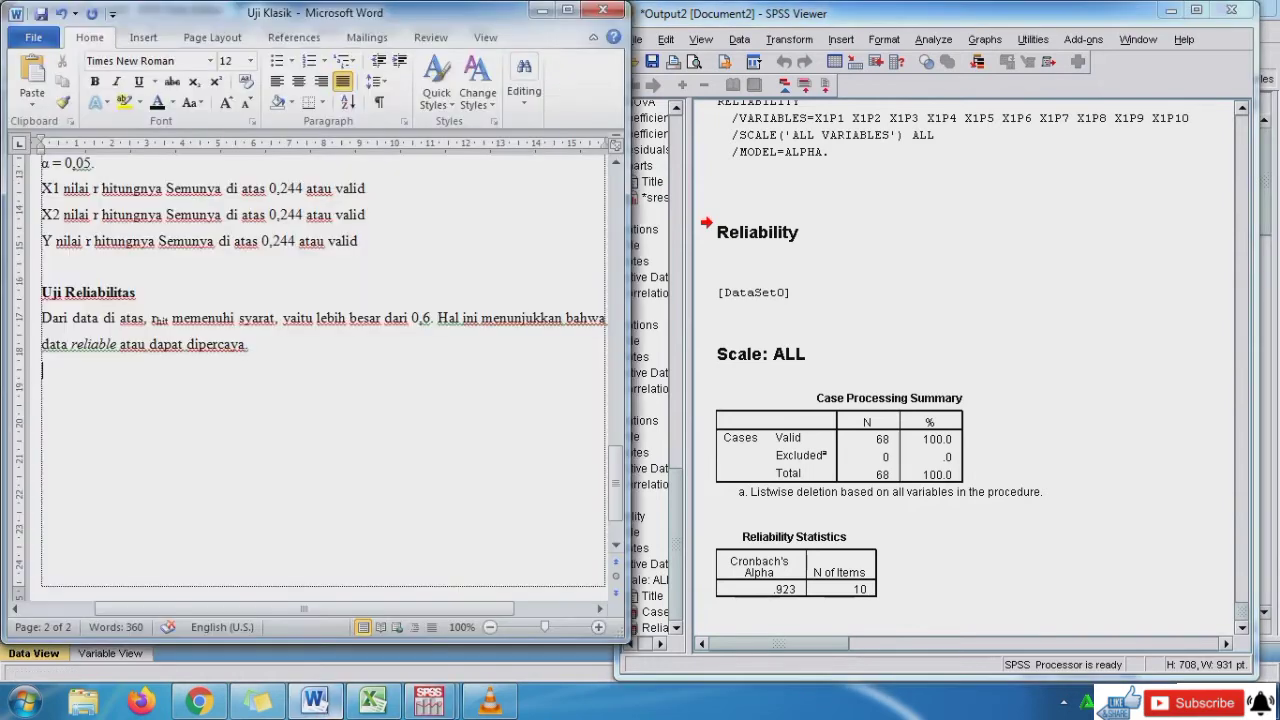
text(X1 r)
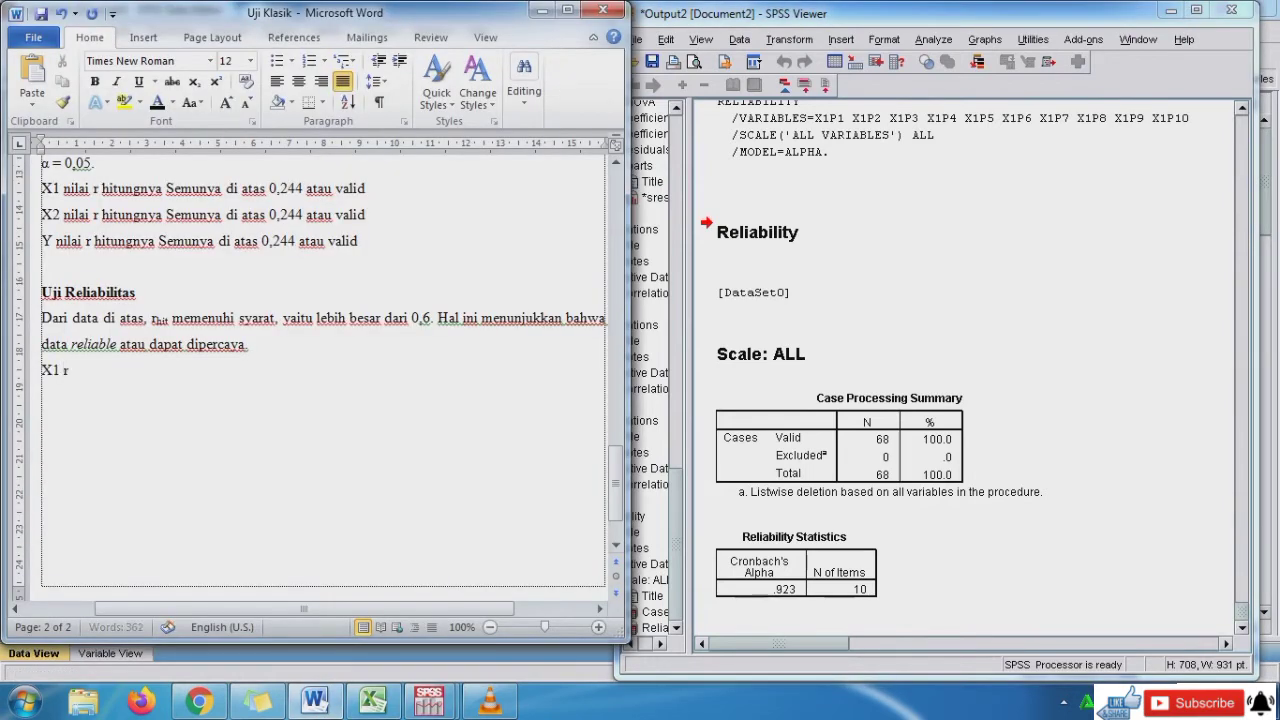
text( hitung 0,9)
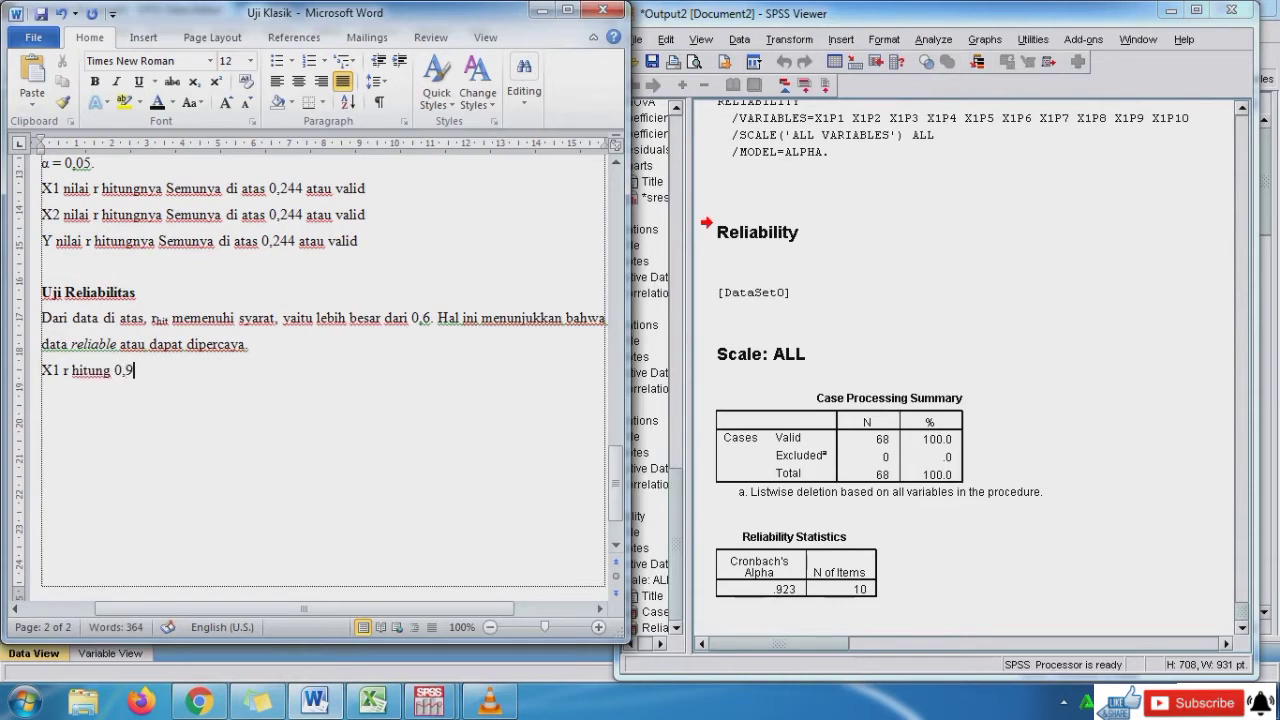
text(23 > 0,6 )
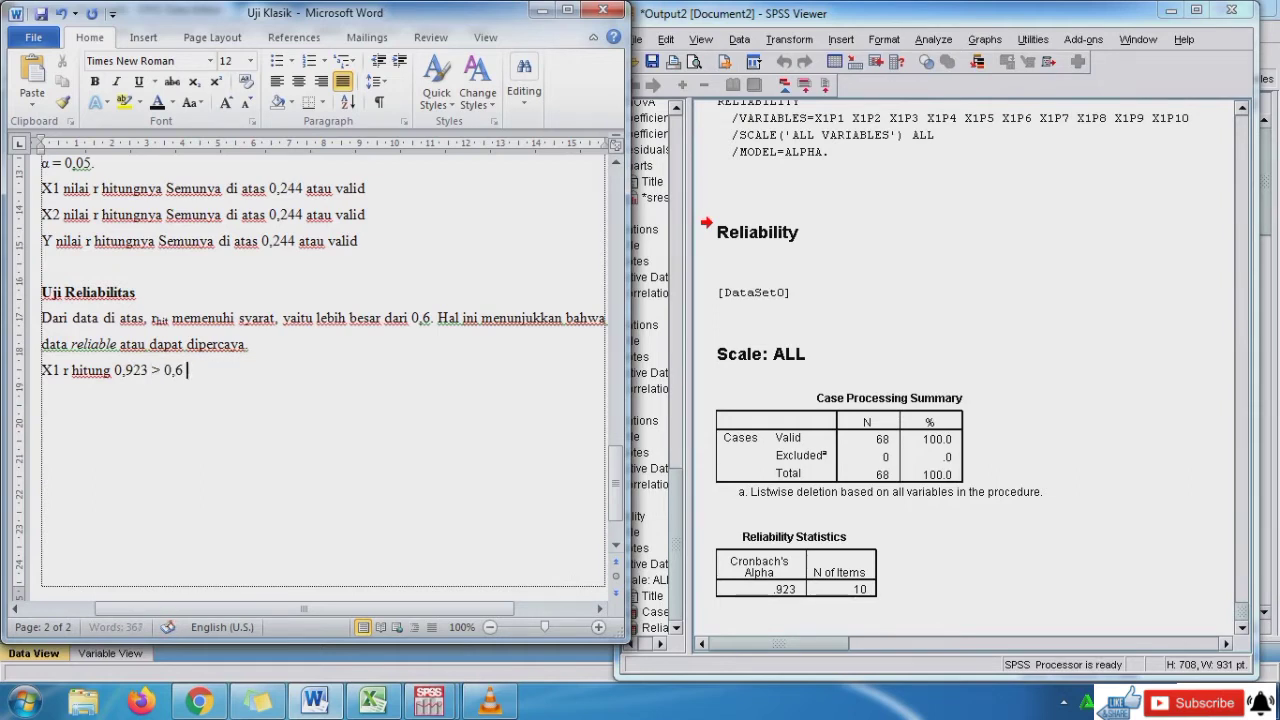
text(kesimpulan reliabel)
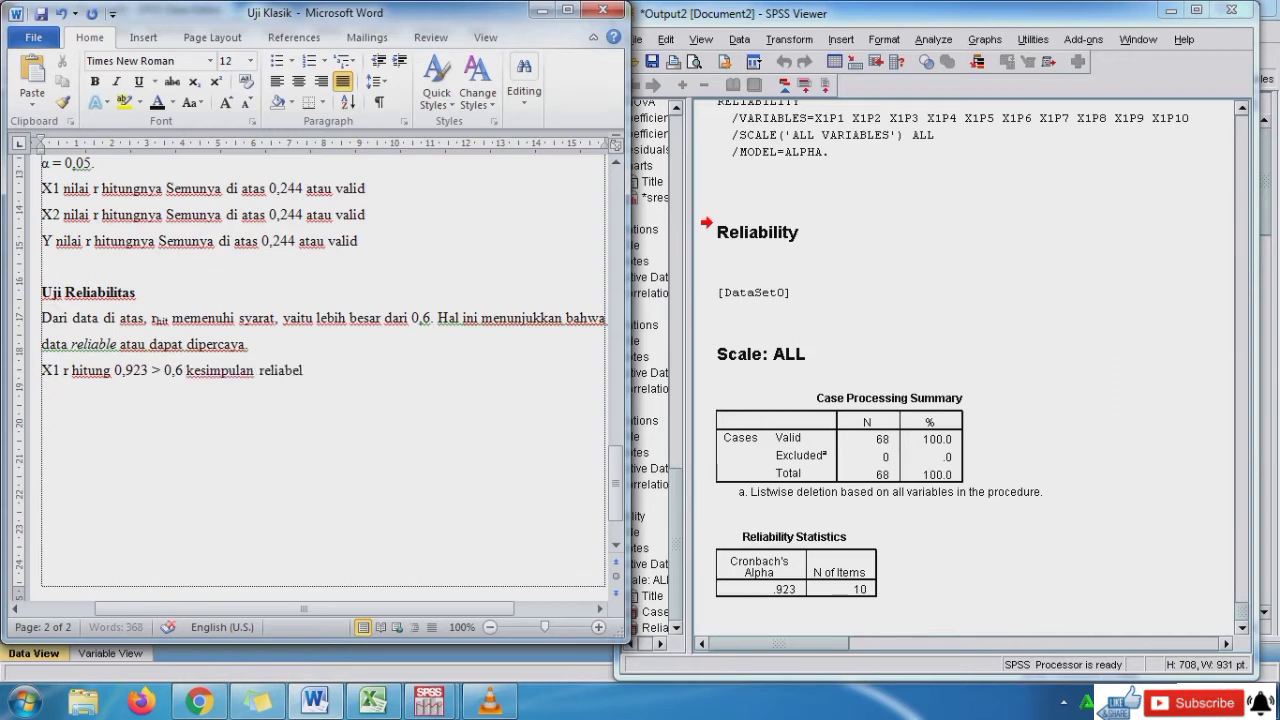
key(BackSpace)
key(BackSpace)
text(le)
key(Return)
text(X2)
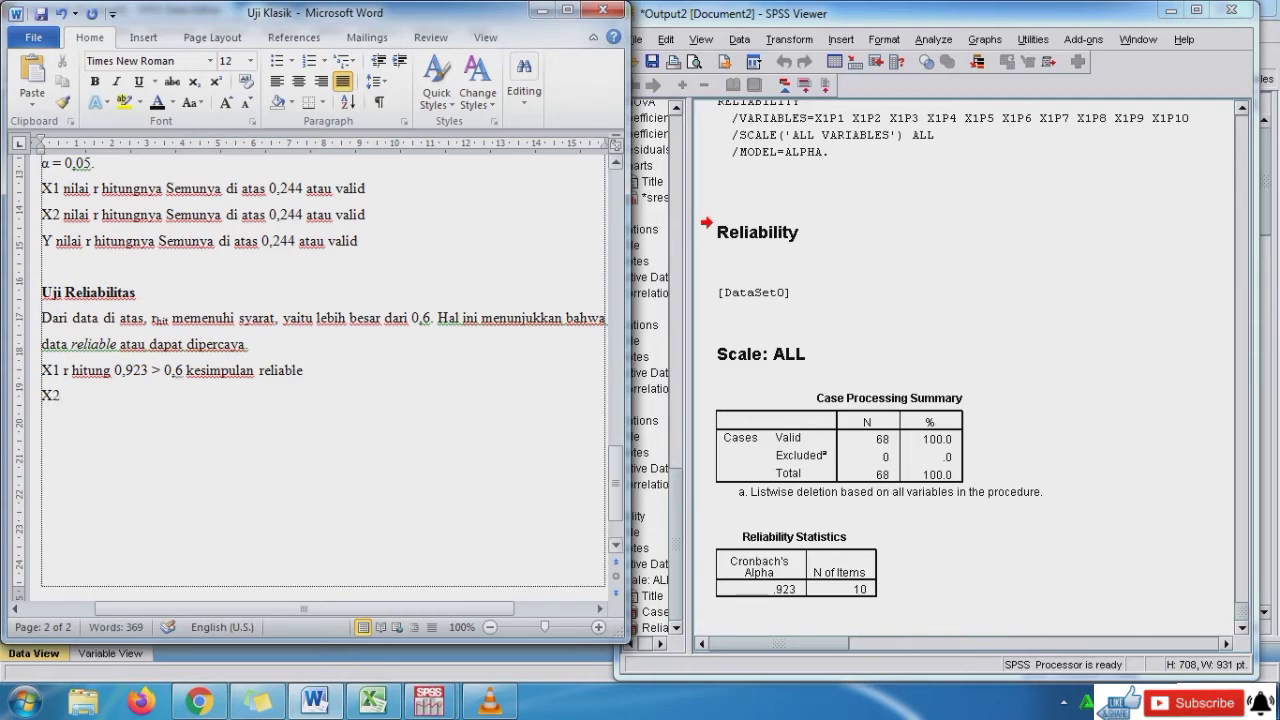
- Return to the SPSS Data Editor, reopen Reliability Analysis and remove X1P1 to X1P10 from the items
click(900, 225)
click(1171, 10)
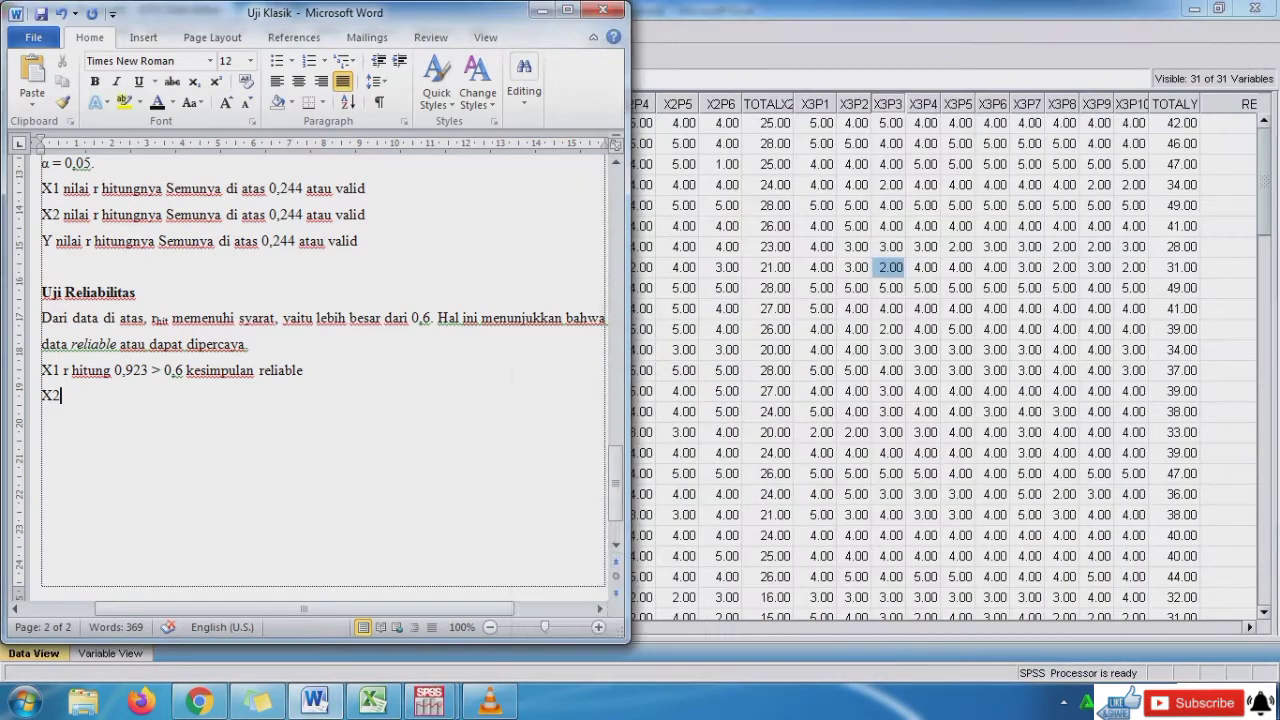
click(722, 165)
click(227, 32)
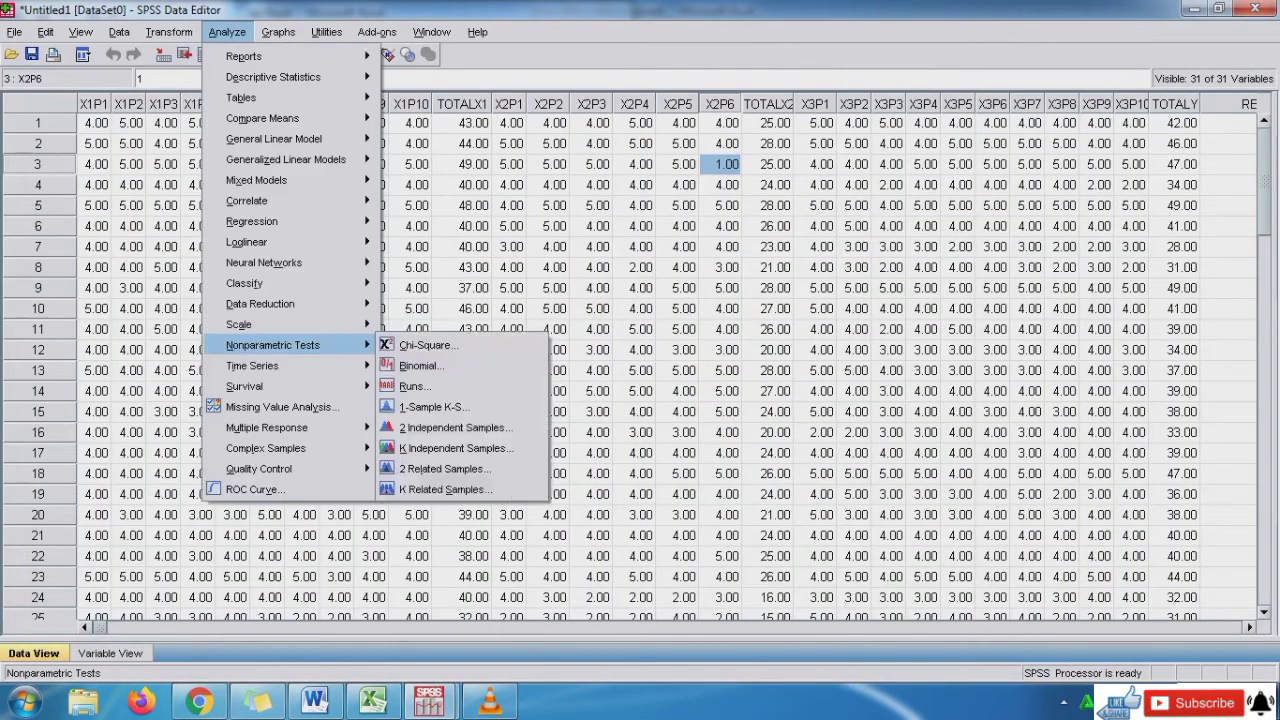
mouse_move(300, 324)
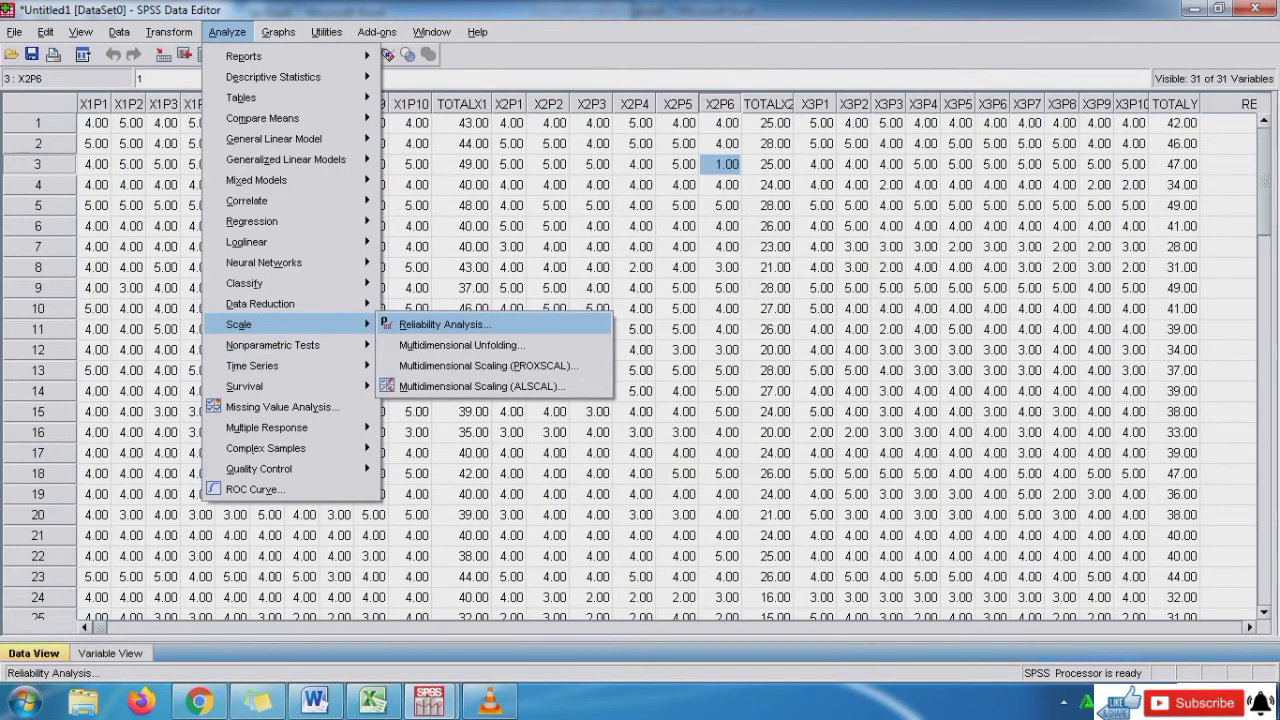
click(440, 324)
click(648, 253)
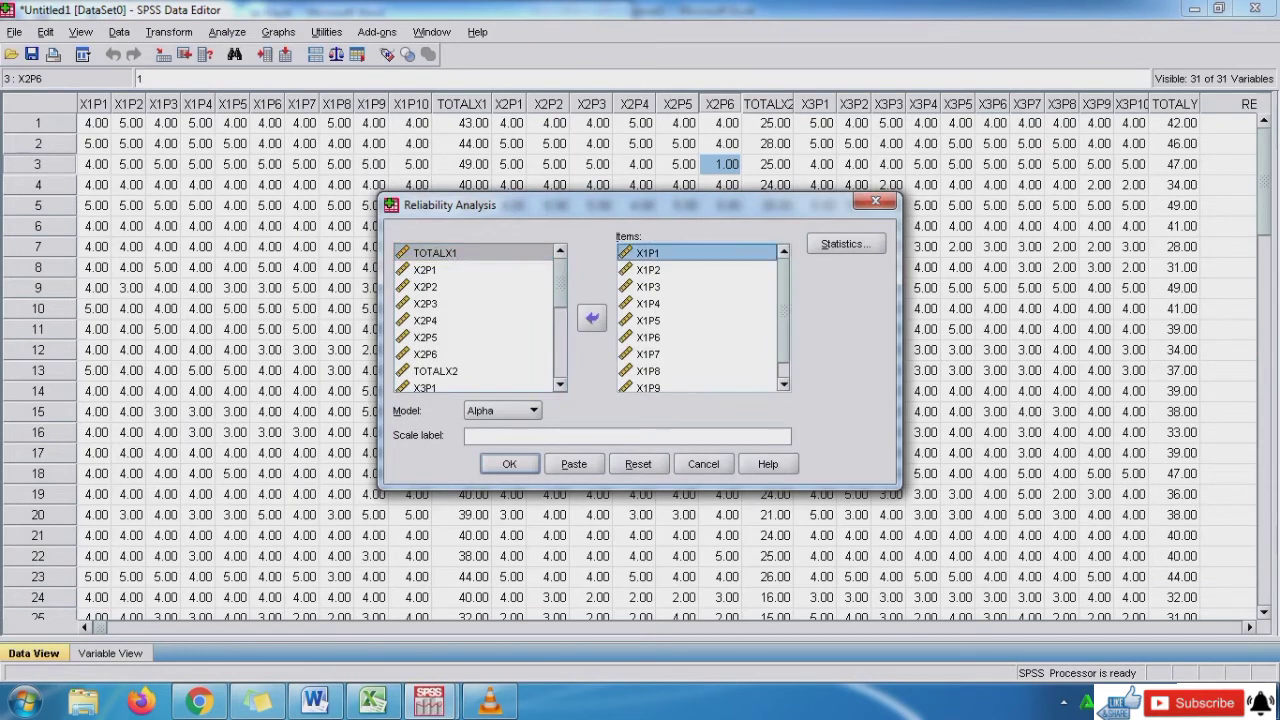
drag(648, 253, 650, 390)
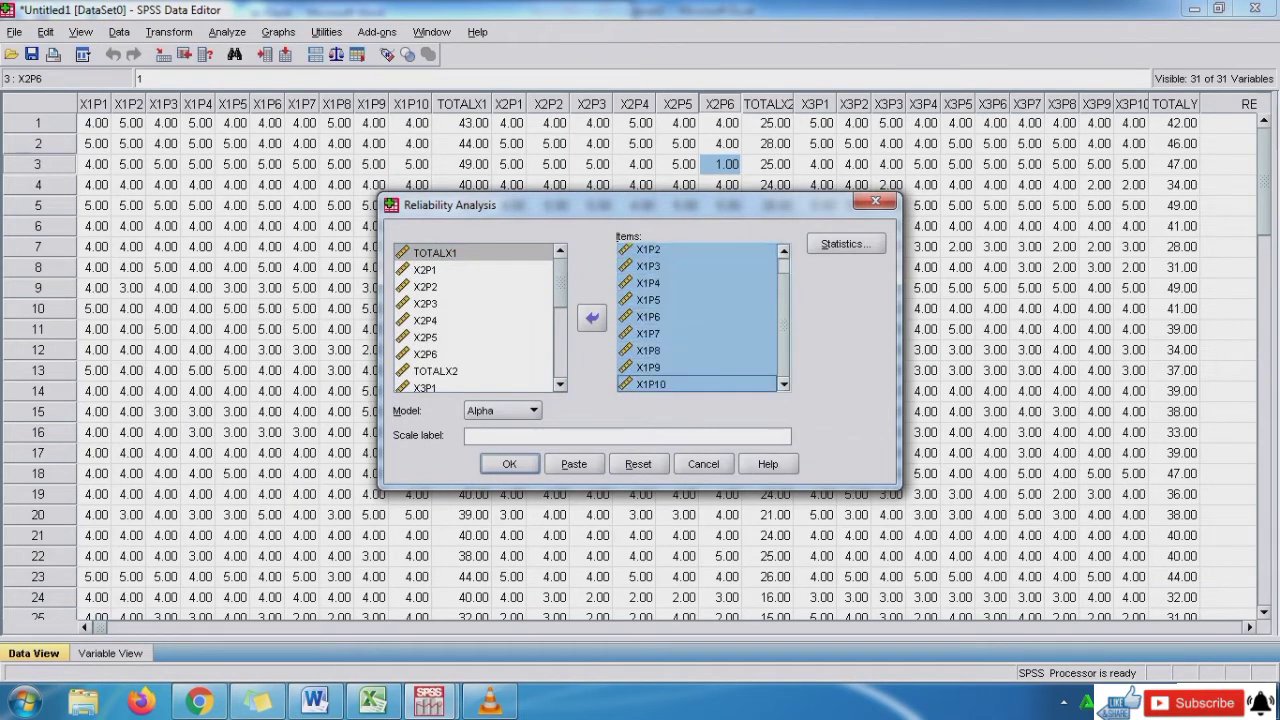
click(591, 318)
- Run the reliability analysis on X2P1 to X2P6 with the Alpha model and bring up its output
key(Down)
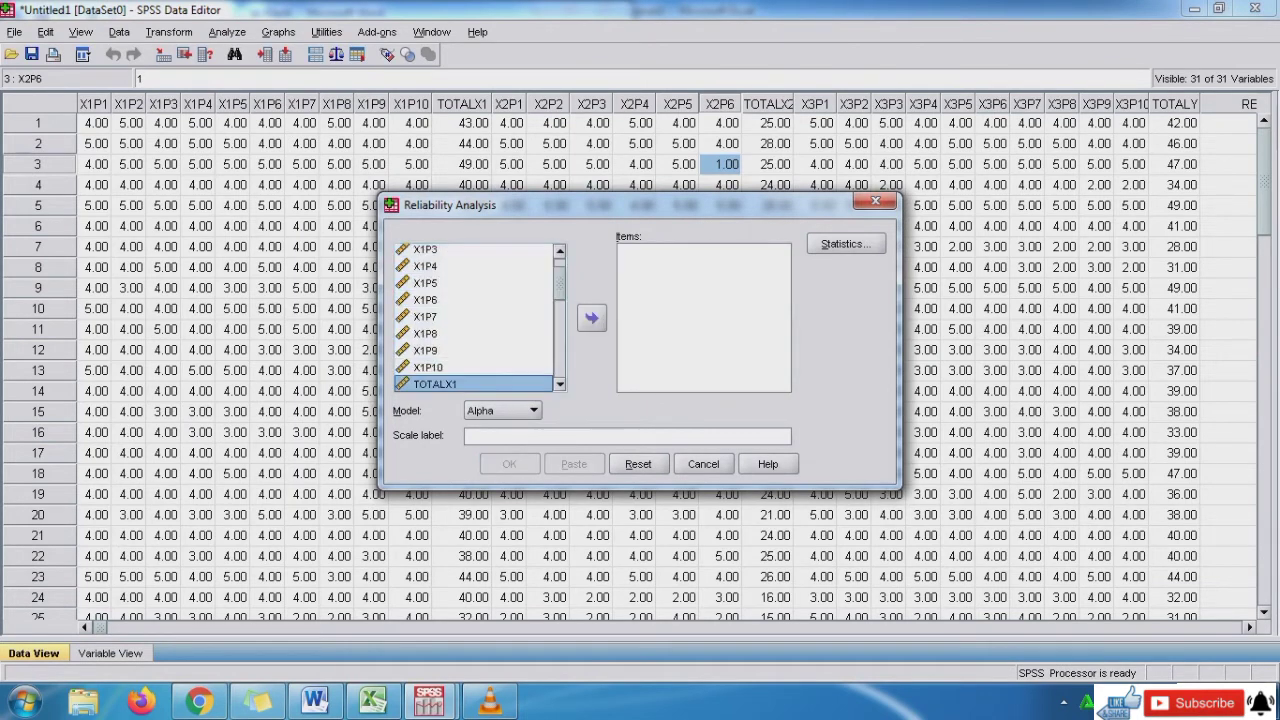
key(Down)
key(shift+Down)
key(shift+Down)
key(shift+Down)
key(shift+Down)
key(shift+Down)
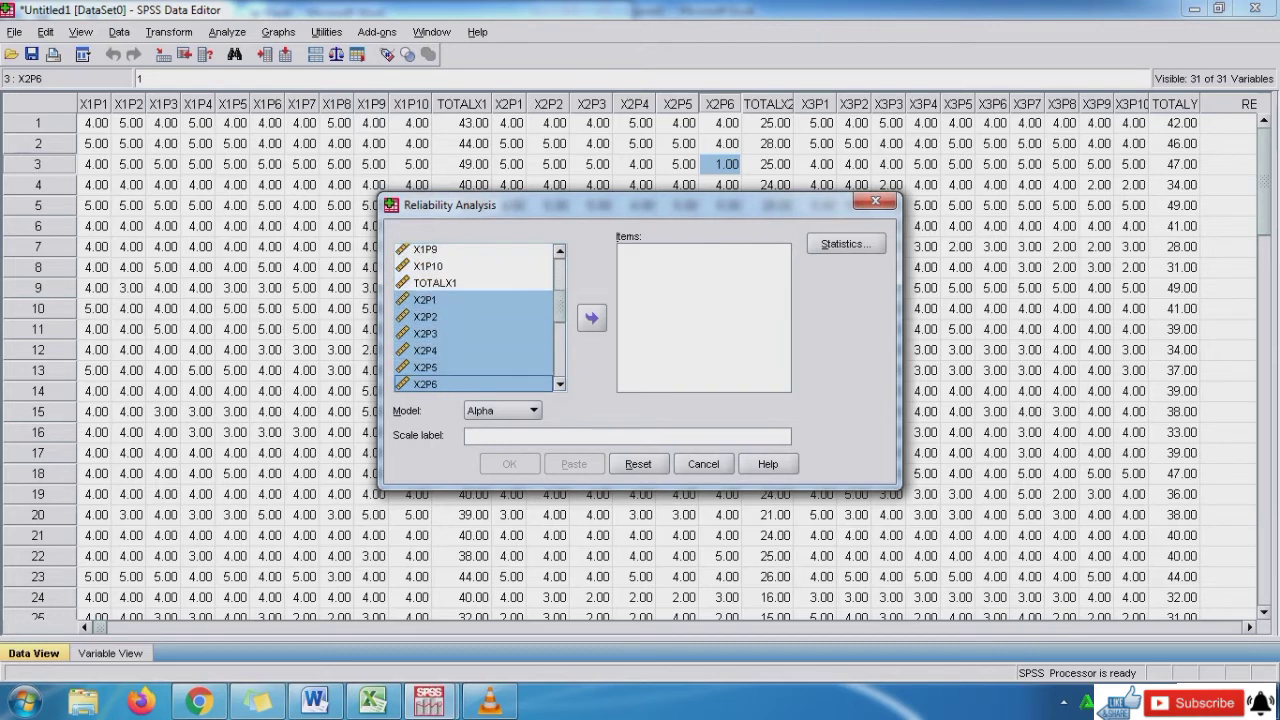
key(shift+Down)
key(shift+Up)
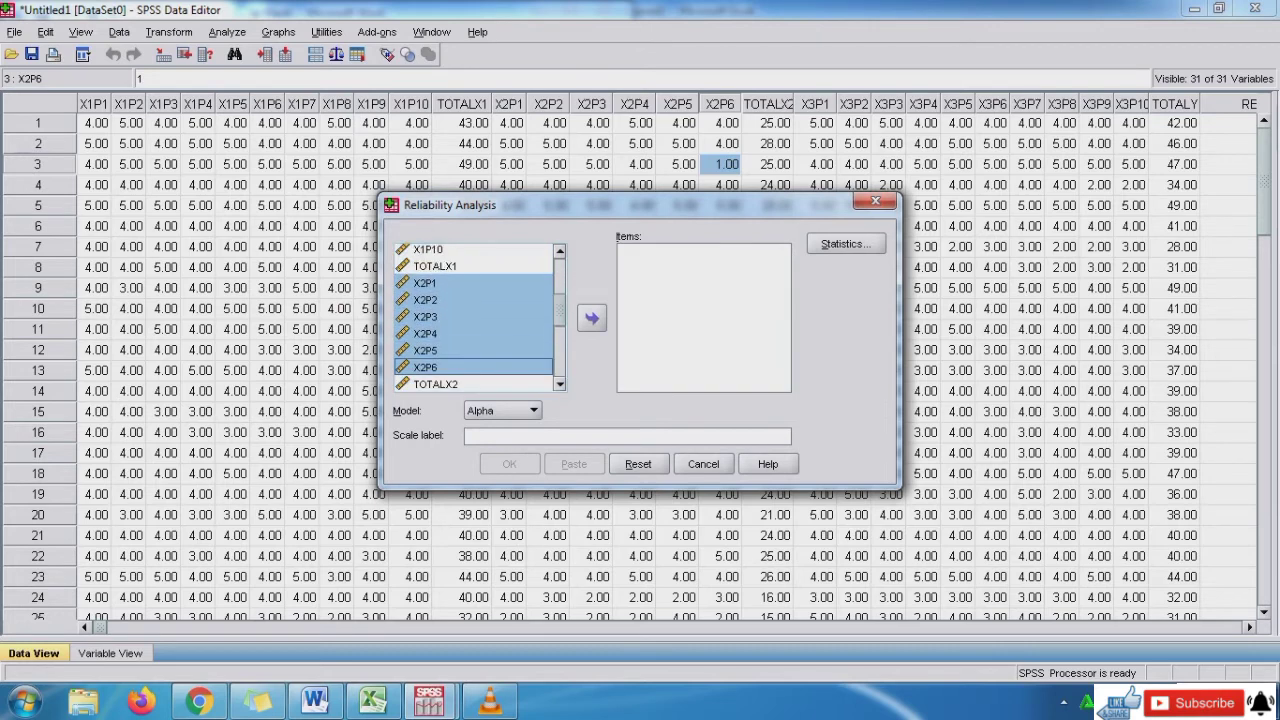
click(592, 318)
click(510, 464)
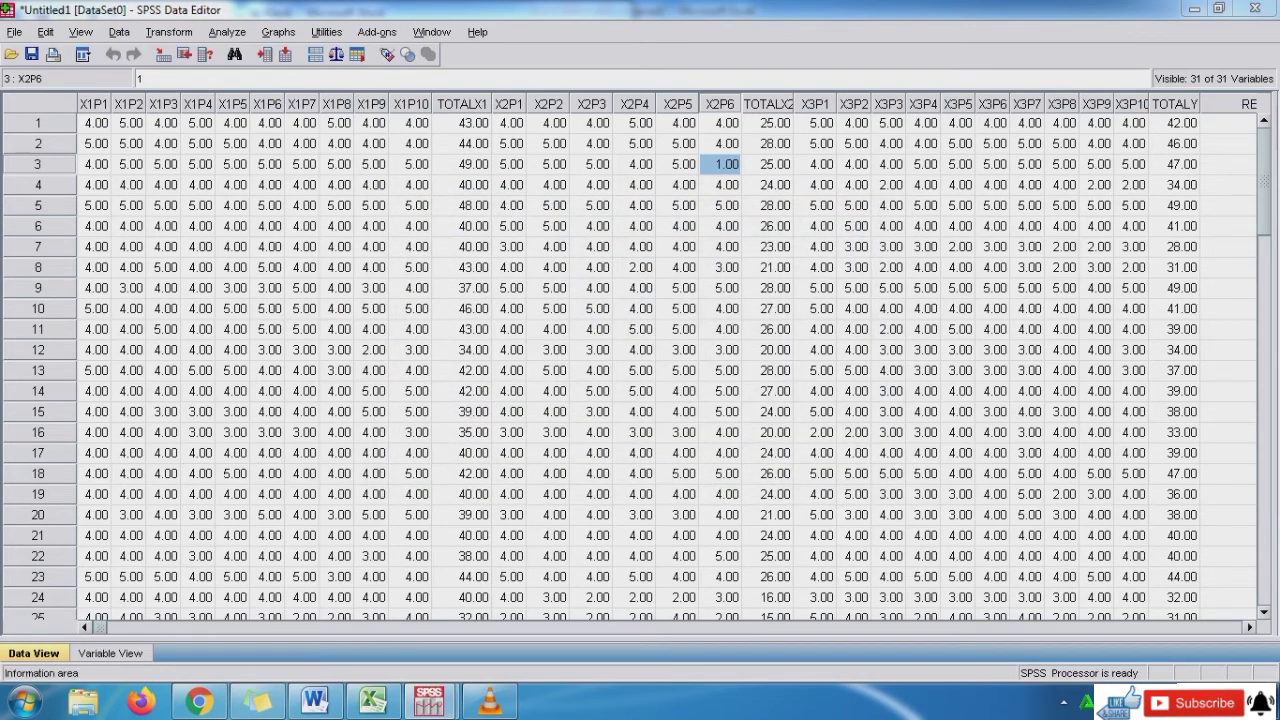
mouse_move(430, 702)
click(535, 606)
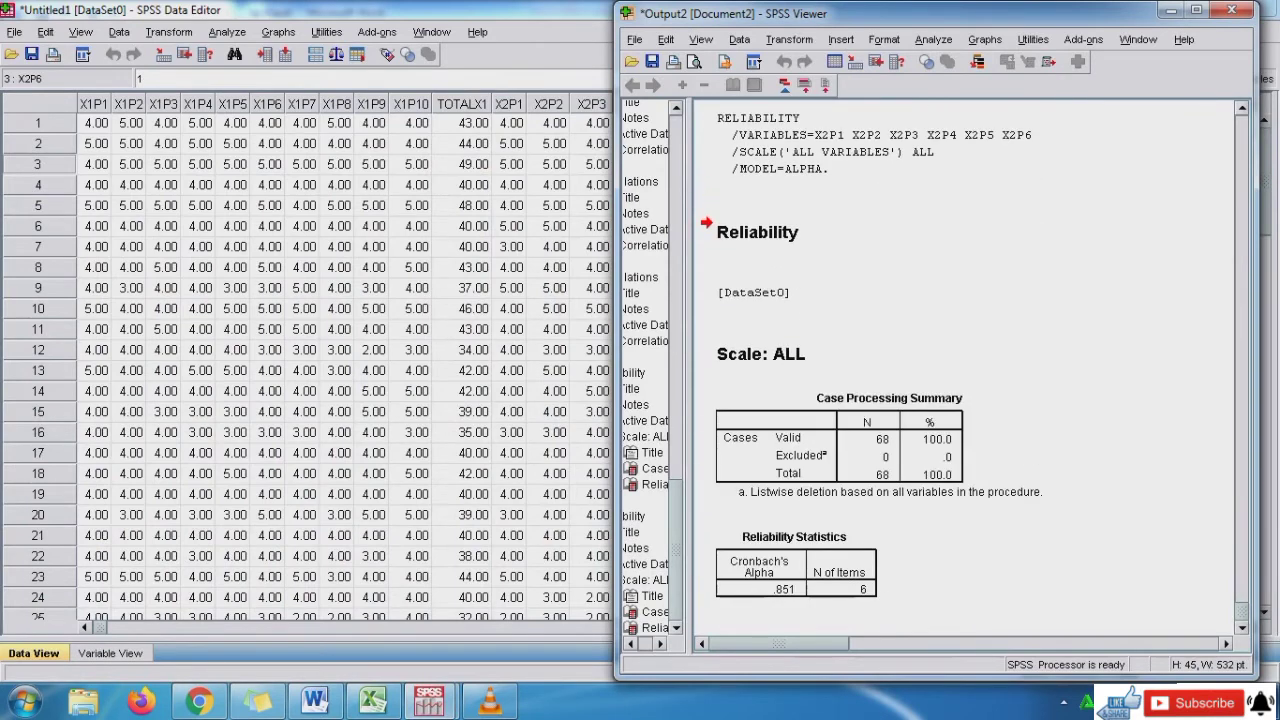
- In Word, copy the X1 reliability conclusion to the X2 line and set its r hitung to 0,851
click(314, 702)
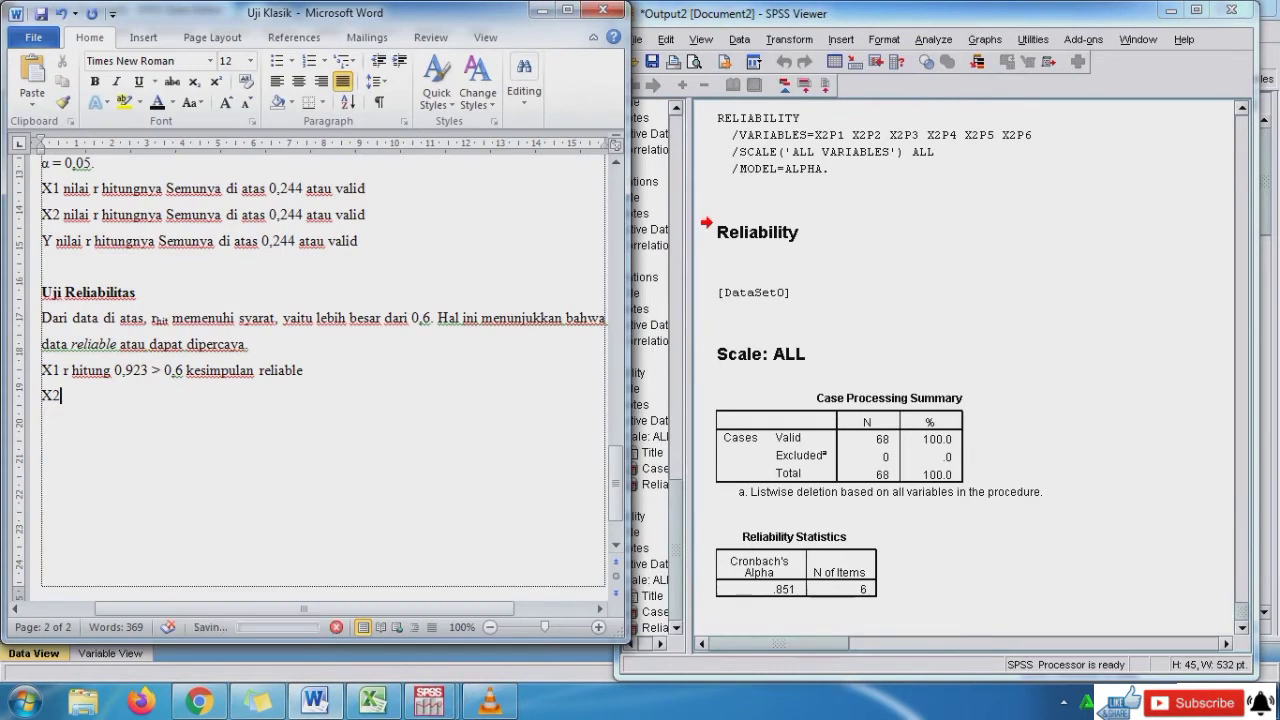
drag(64, 370, 303, 370)
key(ctrl+c)
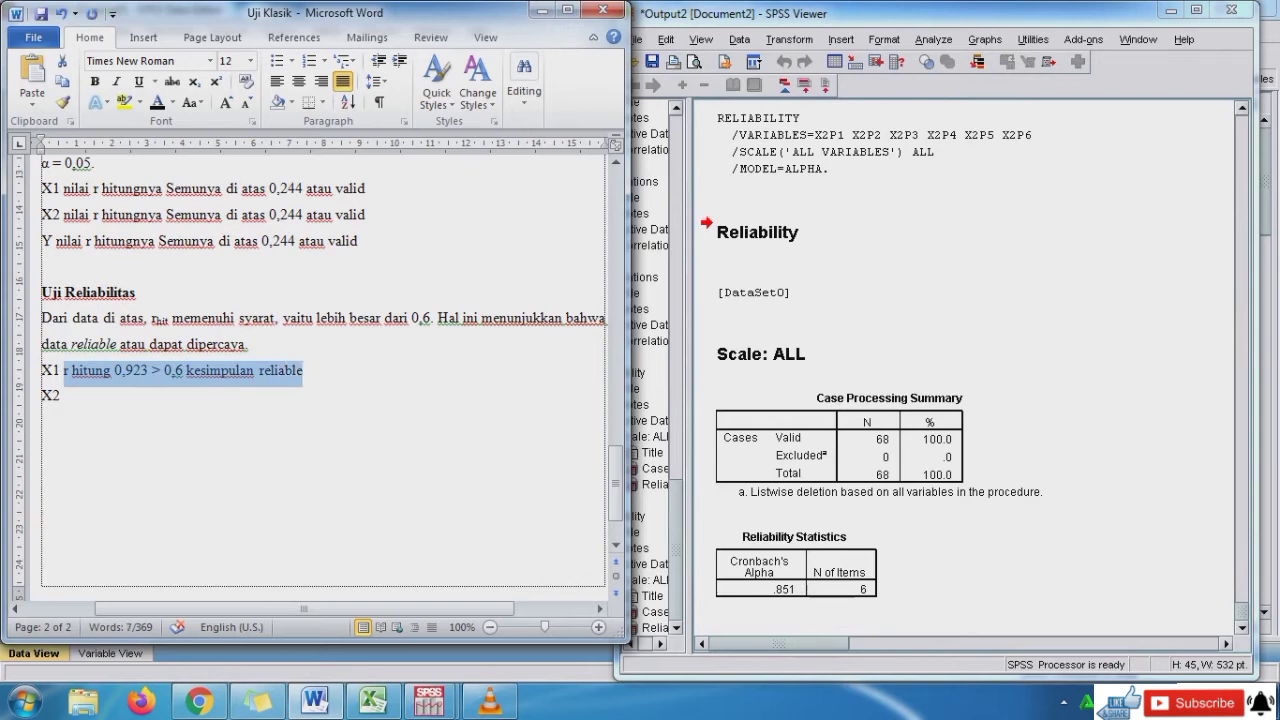
click(186, 370)
key(ctrl+v)
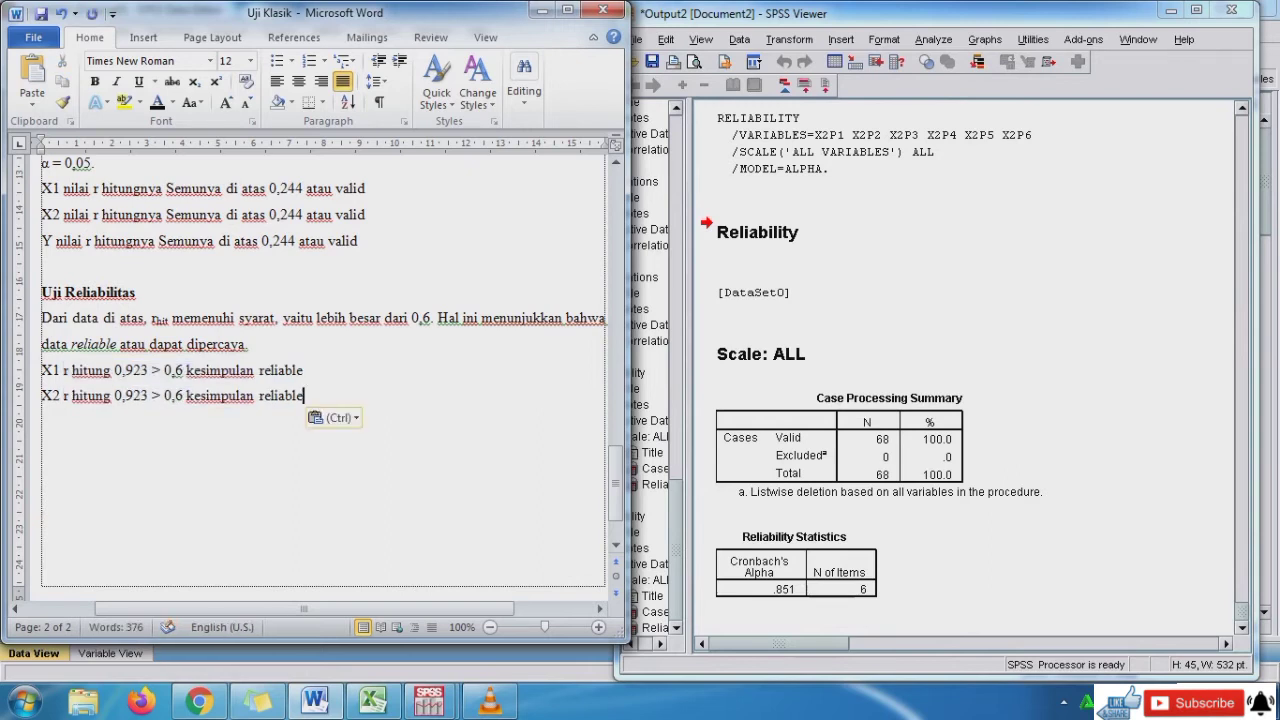
key(BackSpace)
key(BackSpace)
key(BackSpace)
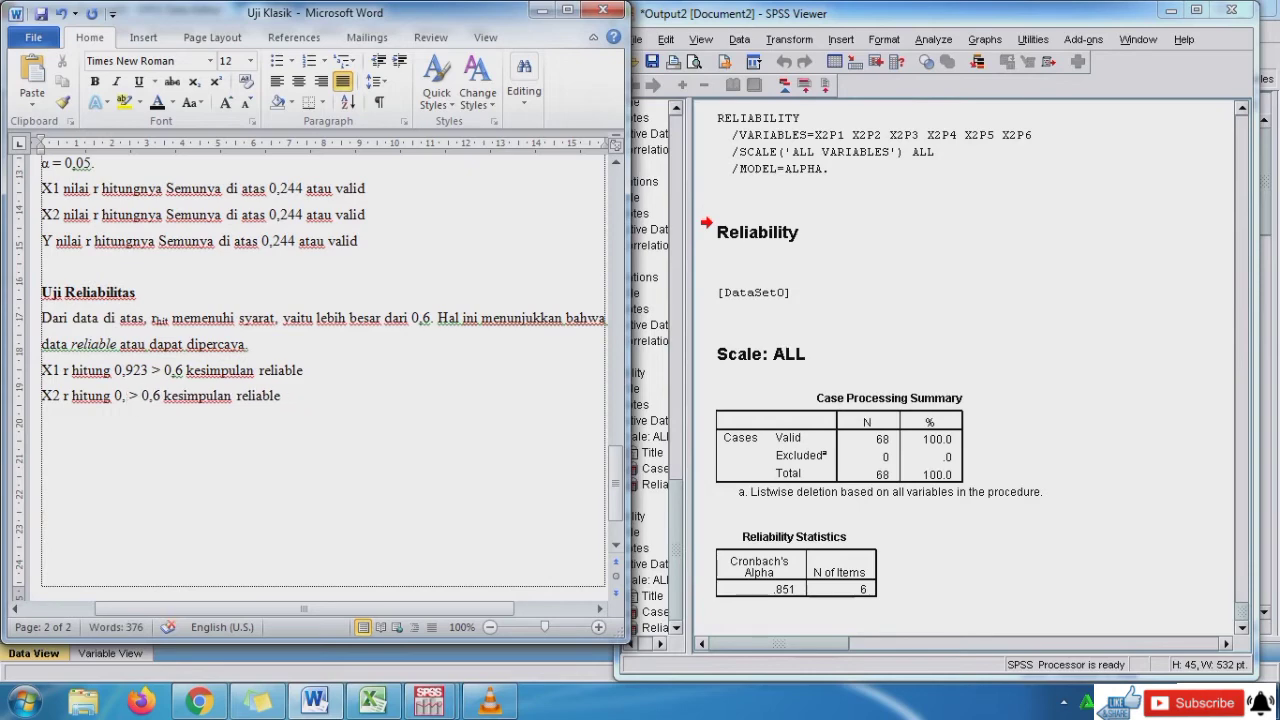
text(9)
key(BackSpace)
text(851)
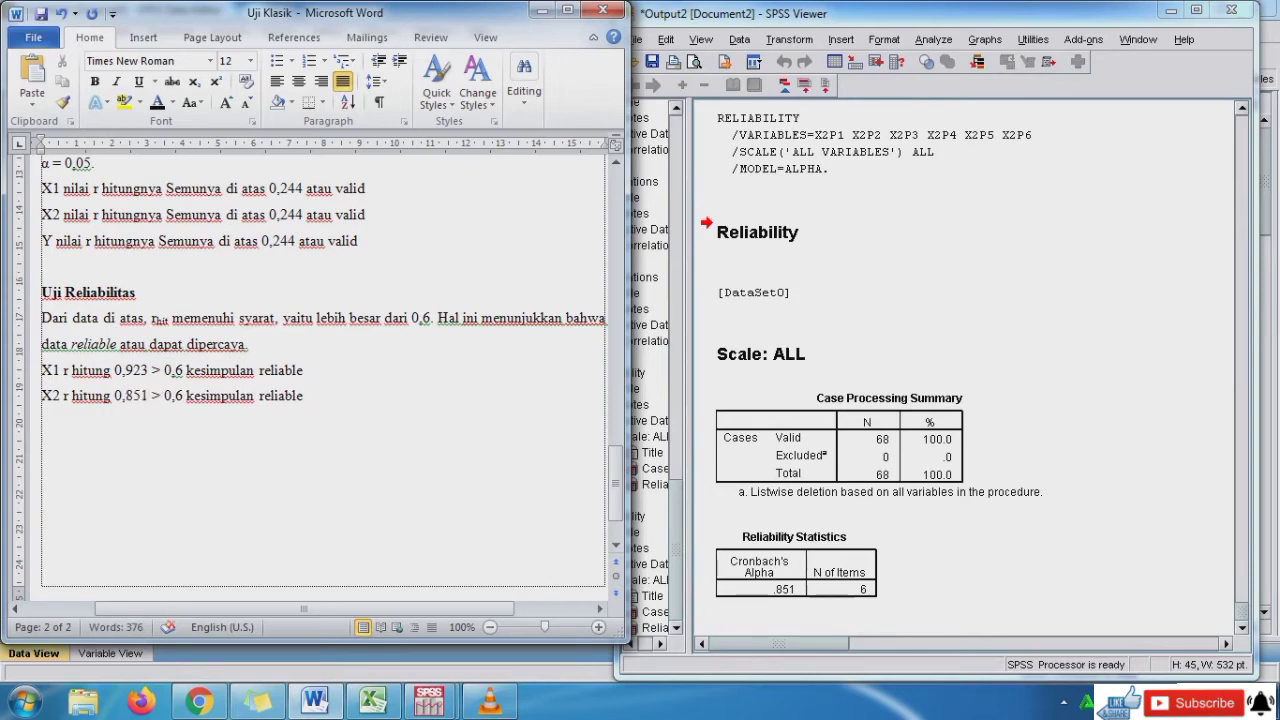
- Switch back to the SPSS Data Editor, reopen Reliability Analysis and clear X2P1 to X2P6 from the items
click(1090, 300)
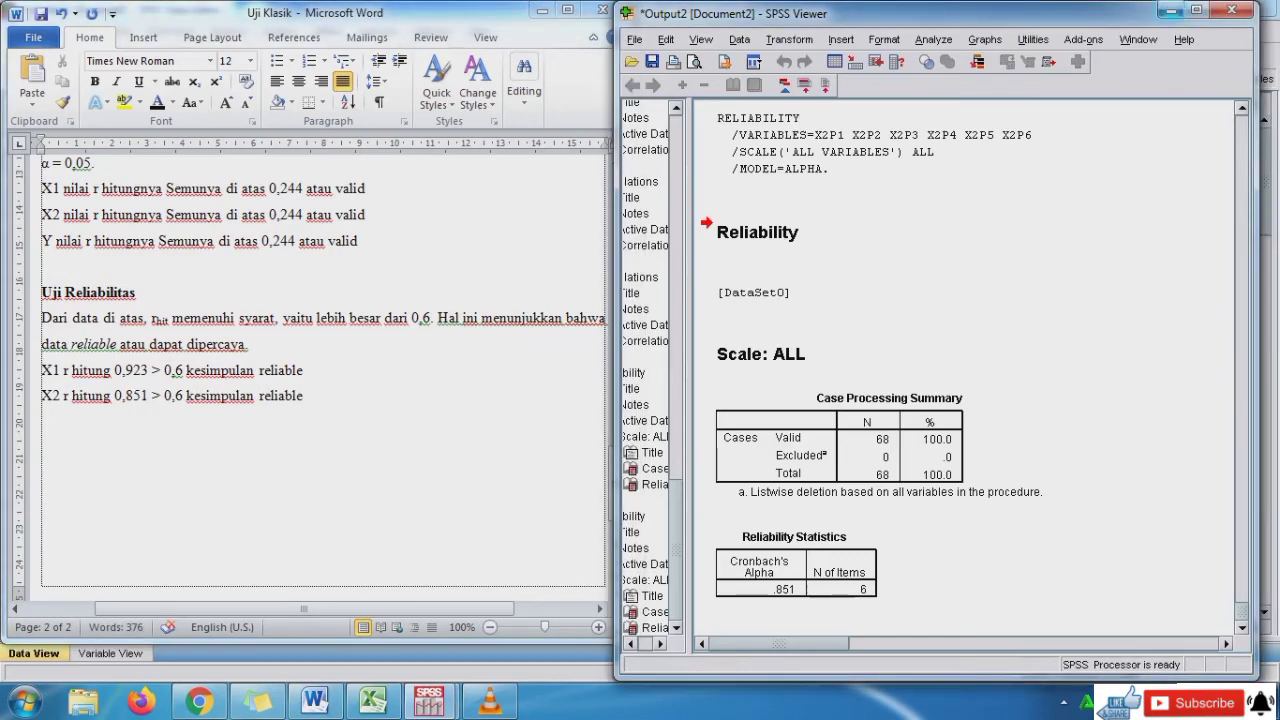
click(1171, 10)
click(888, 205)
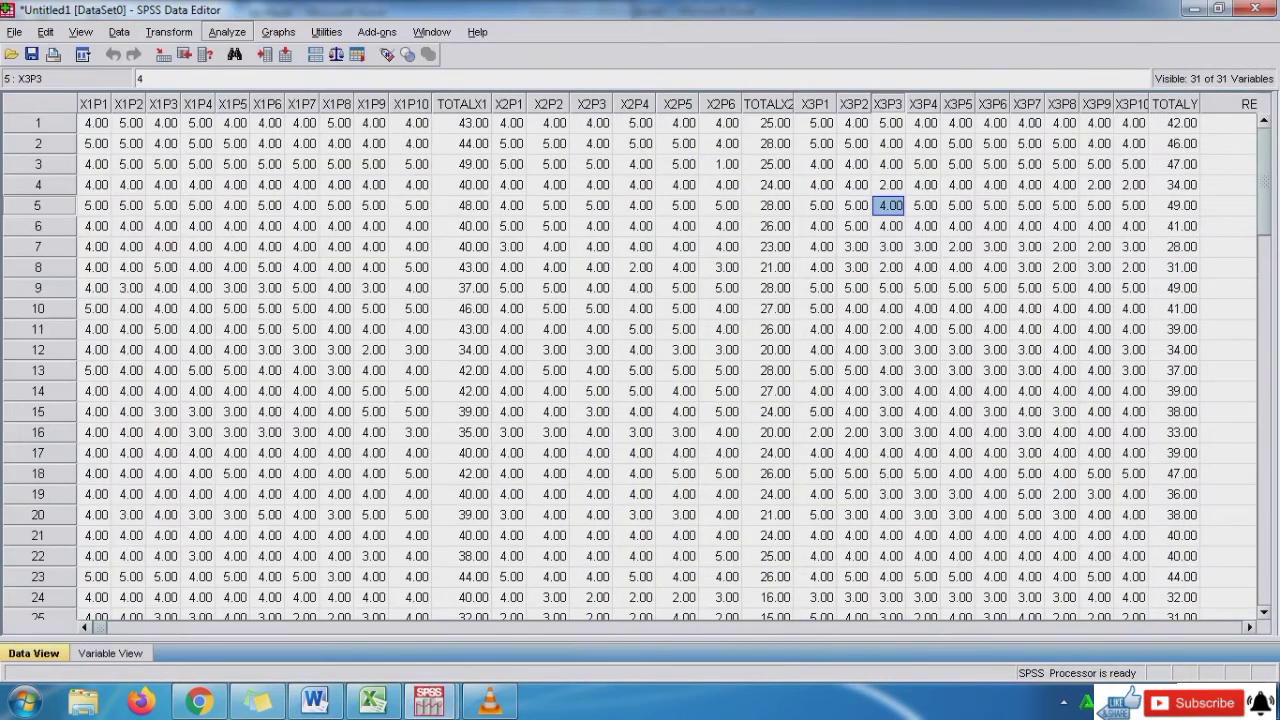
click(227, 31)
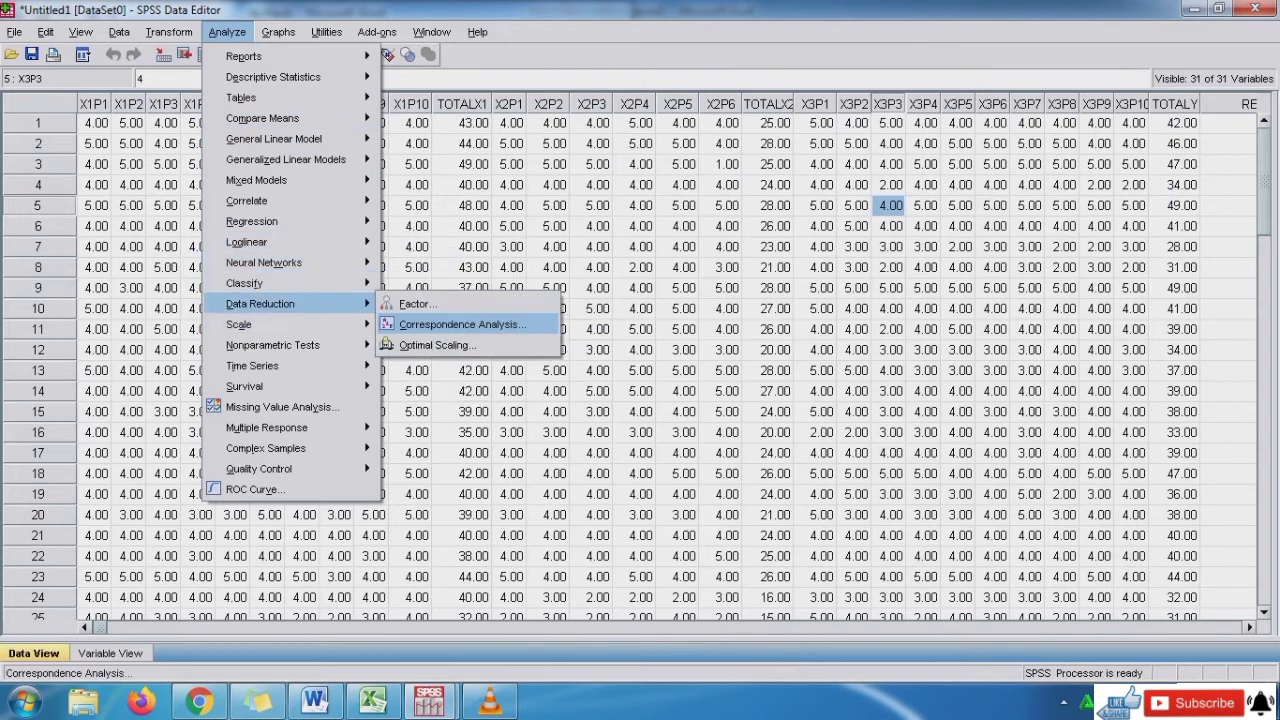
mouse_move(240, 324)
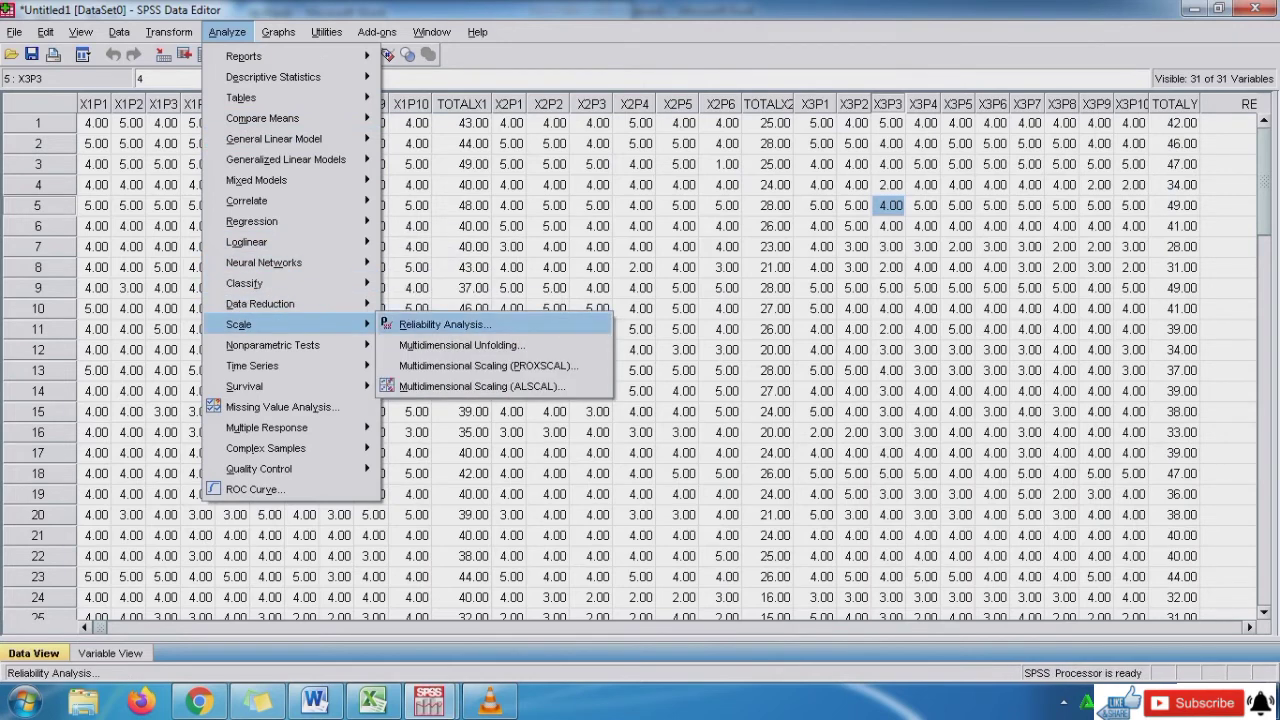
click(445, 324)
drag(648, 253, 648, 337)
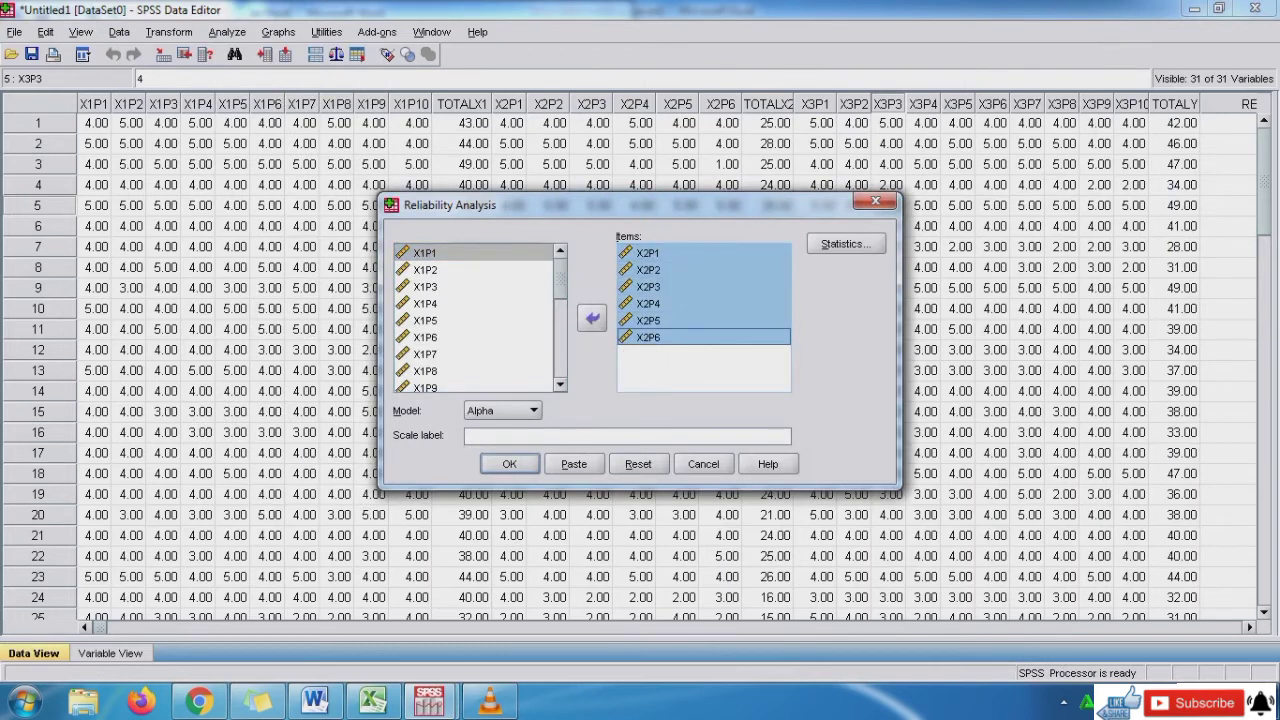
click(591, 318)
- Run the reliability analysis on X3P1 to X3P10 with the Alpha model and bring up its output
scroll(475, 315, down, 5)
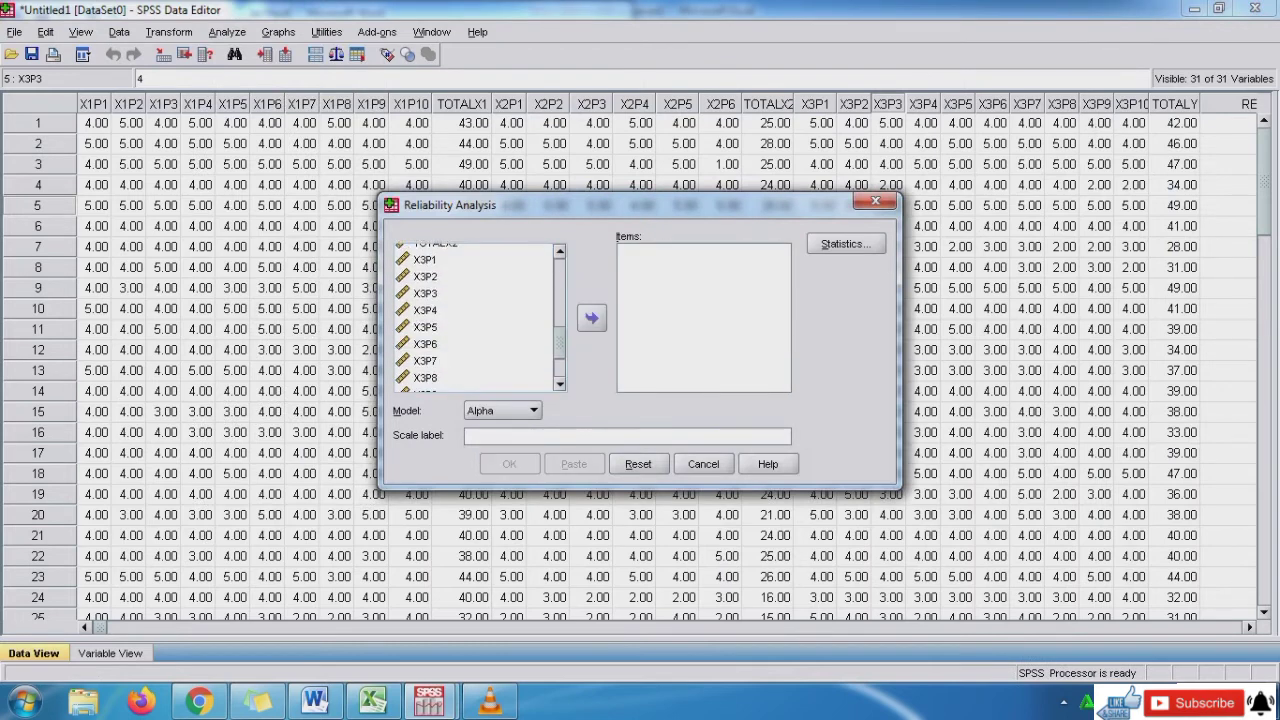
click(426, 273)
key(Up)
key(Up)
key(Up)
key(Up)
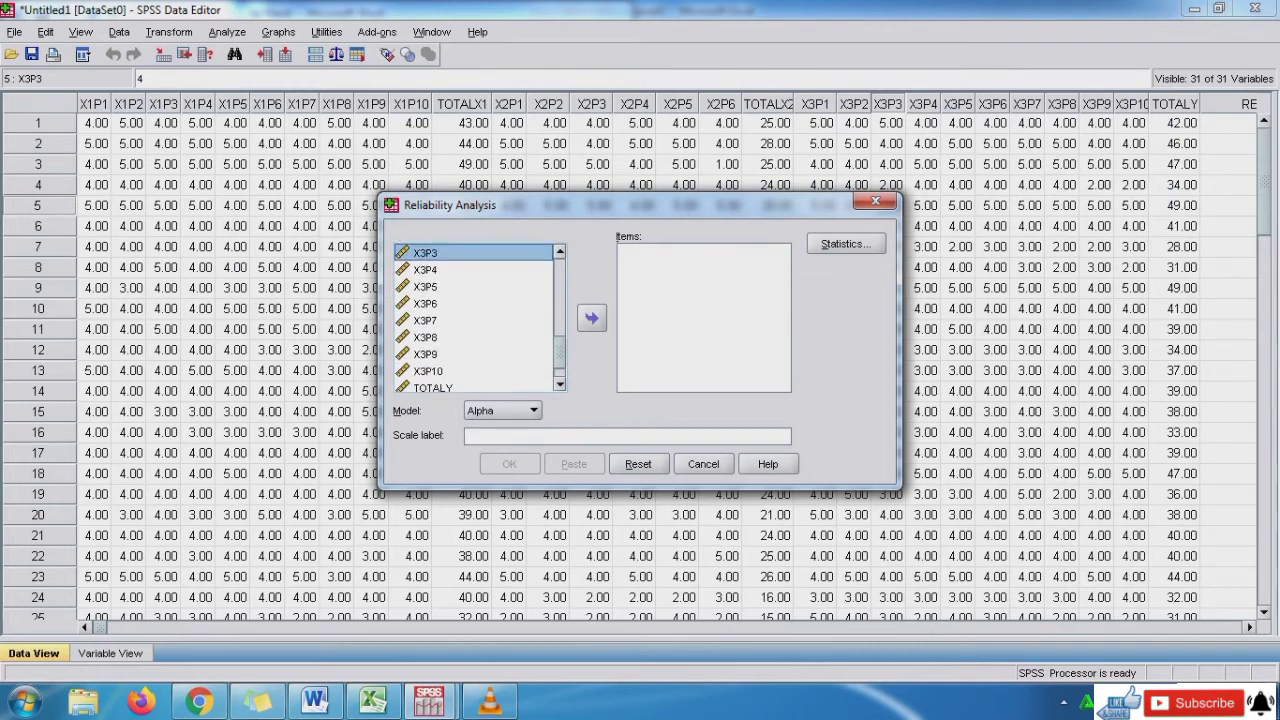
key(Up)
key(Down)
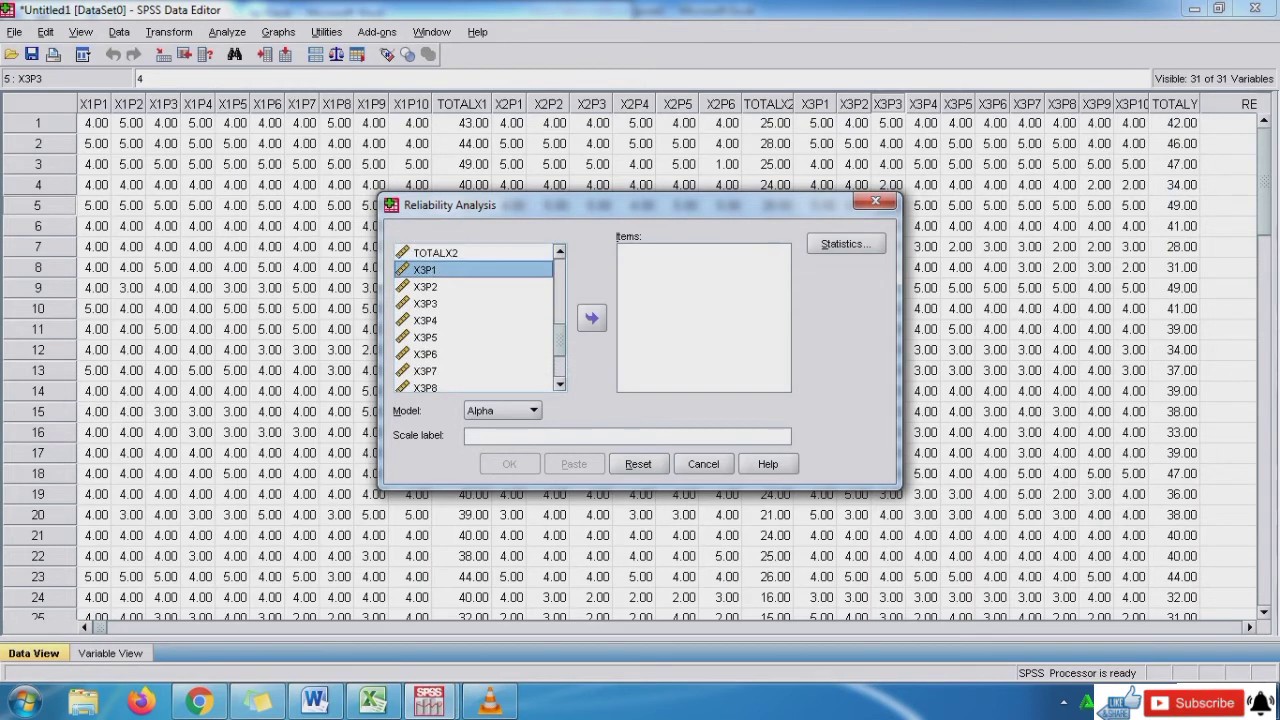
key(shift+Down)
key(shift+Down)
key(shift+Down)
key(shift+Down)
key(shift+Down)
key(shift+Down)
key(shift+Down)
key(shift+Down)
key(shift+Down)
key(shift+Down)
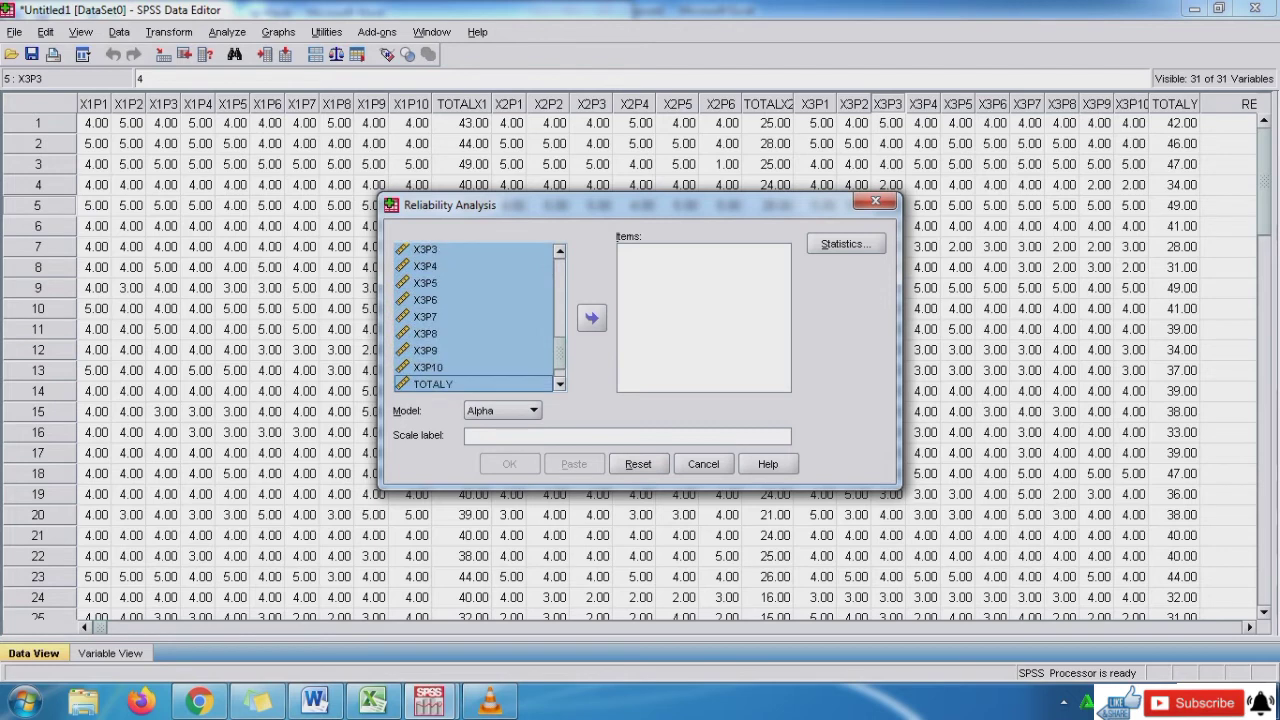
key(shift+Up)
click(592, 318)
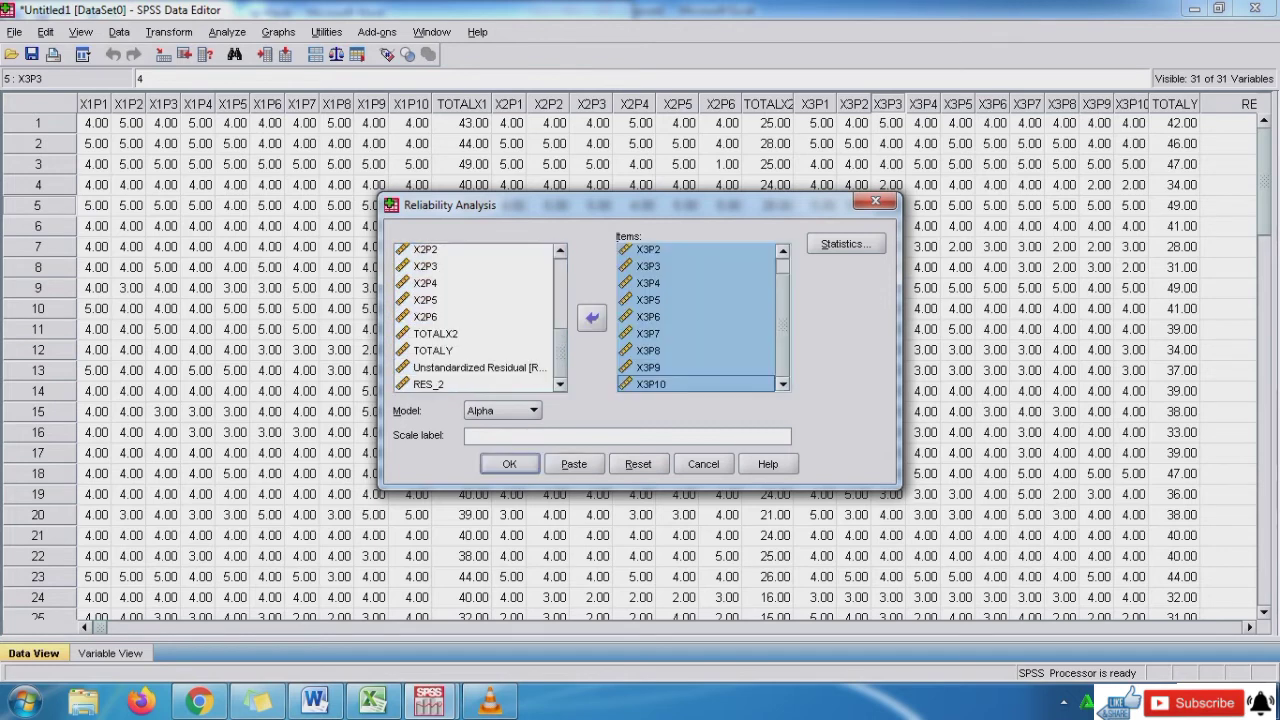
click(510, 463)
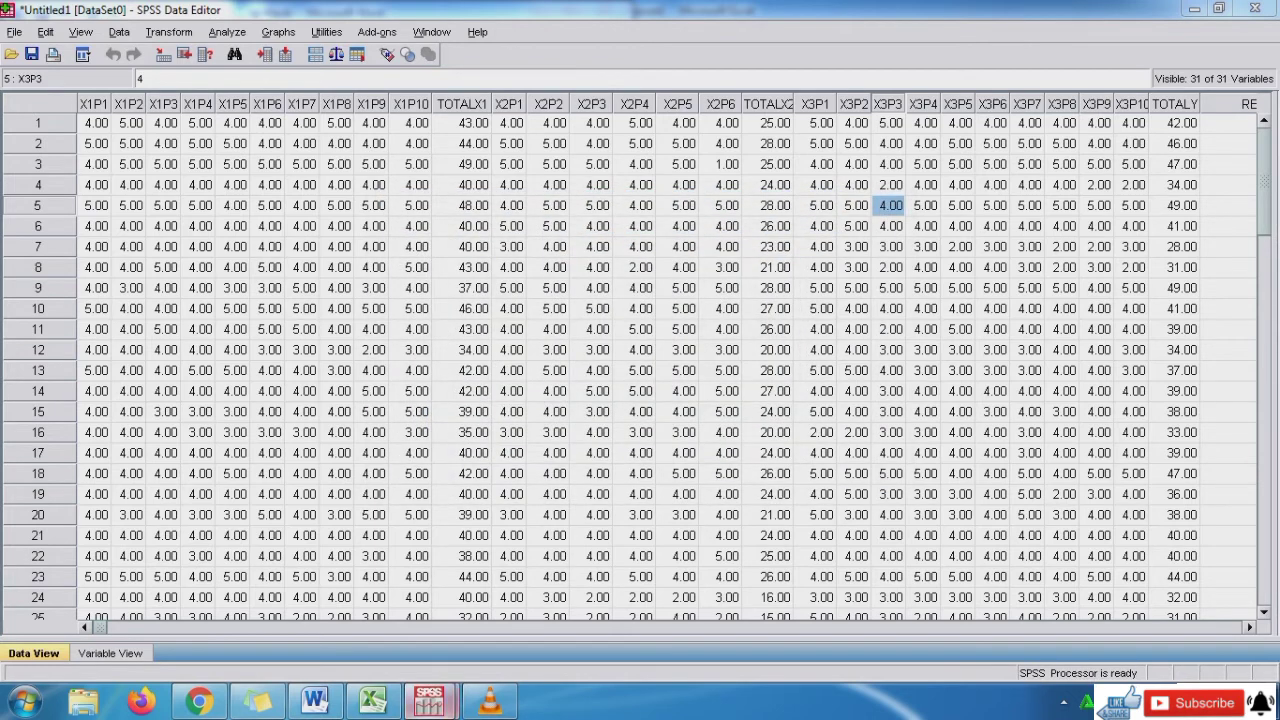
mouse_move(429, 703)
click(532, 600)
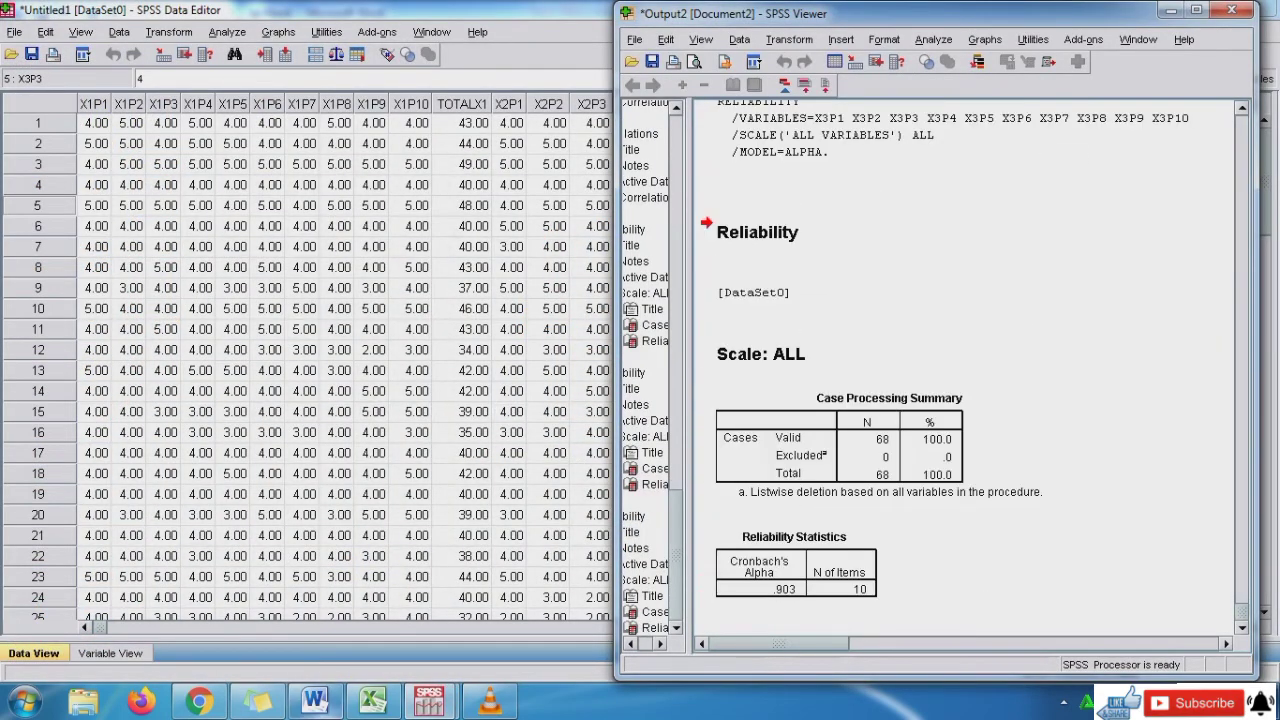
- Add the line "Y r hitung 0,903 > 0,6 kesimpulan reliable" below the X2 reliability line in Word
click(315, 702)
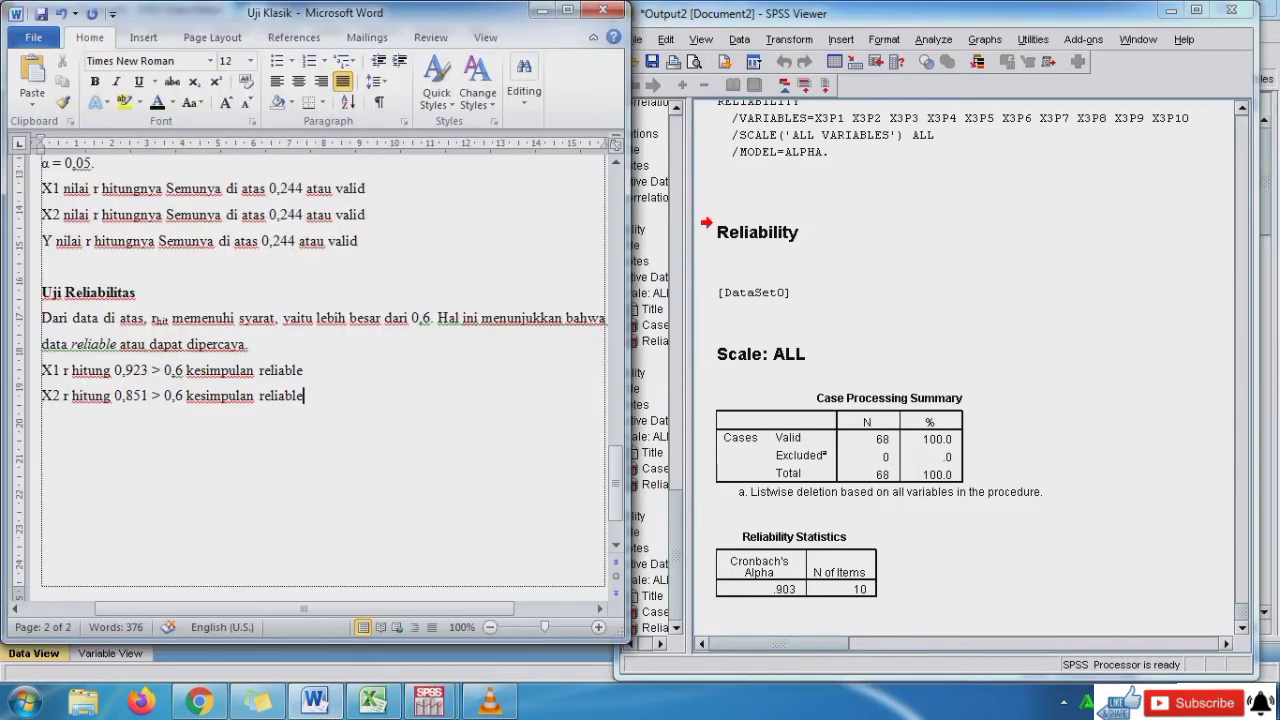
key(Return)
text(Y)
key(ctrl+v)
click(141, 422)
key(BackSpace)
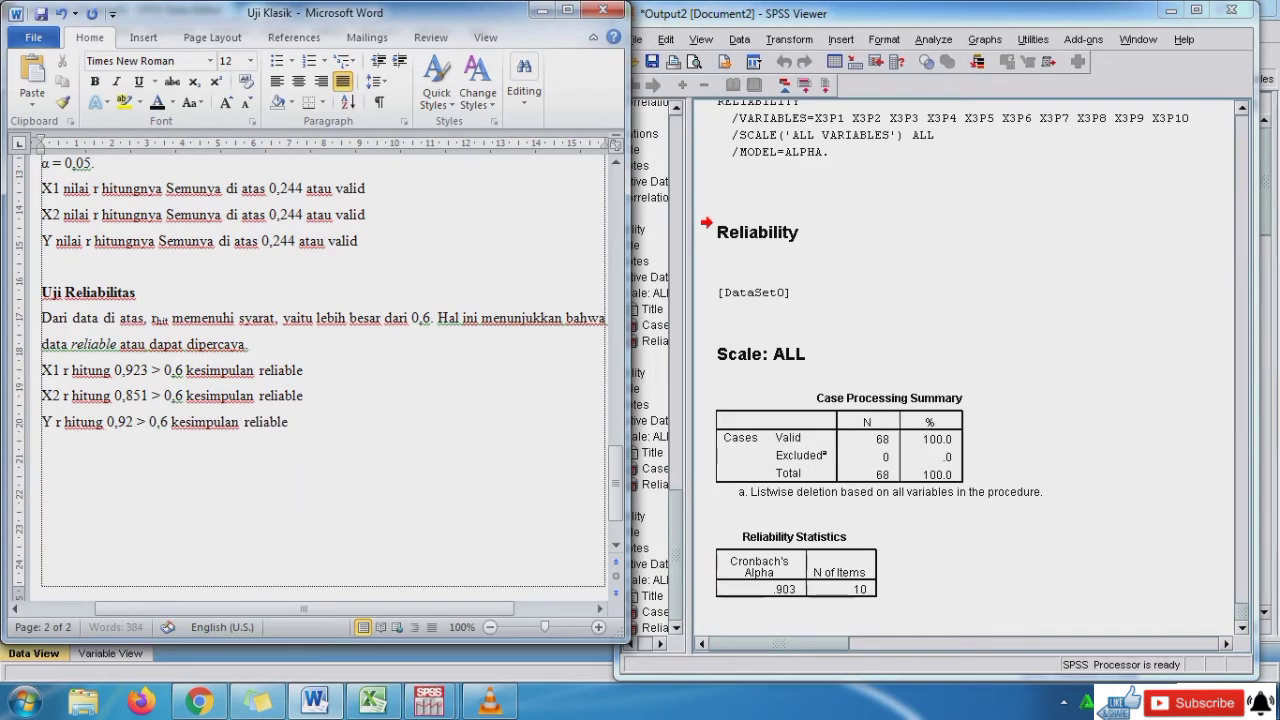
key(BackSpace)
key(BackSpace)
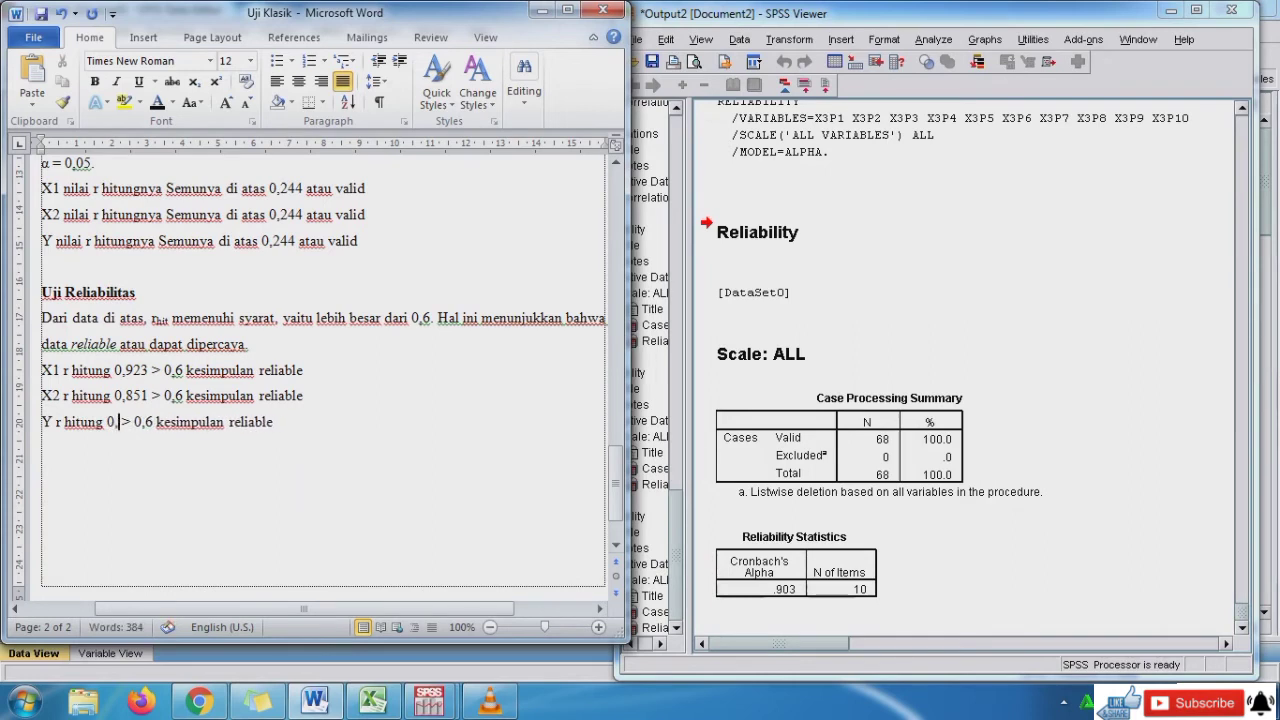
text(903)
click(297, 422)
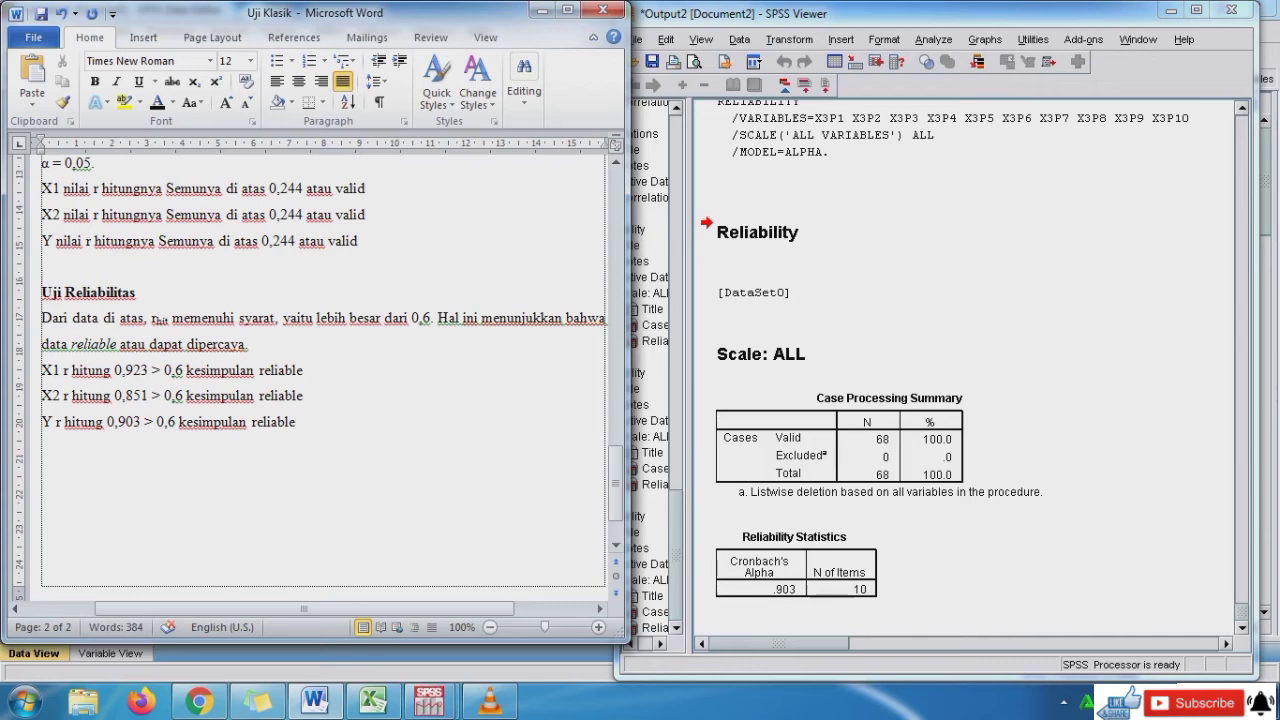
- Review the full Word document, from the Data Kuisioner title and Uji Klasik heading to the validity and reliability conclusions
click(567, 9)
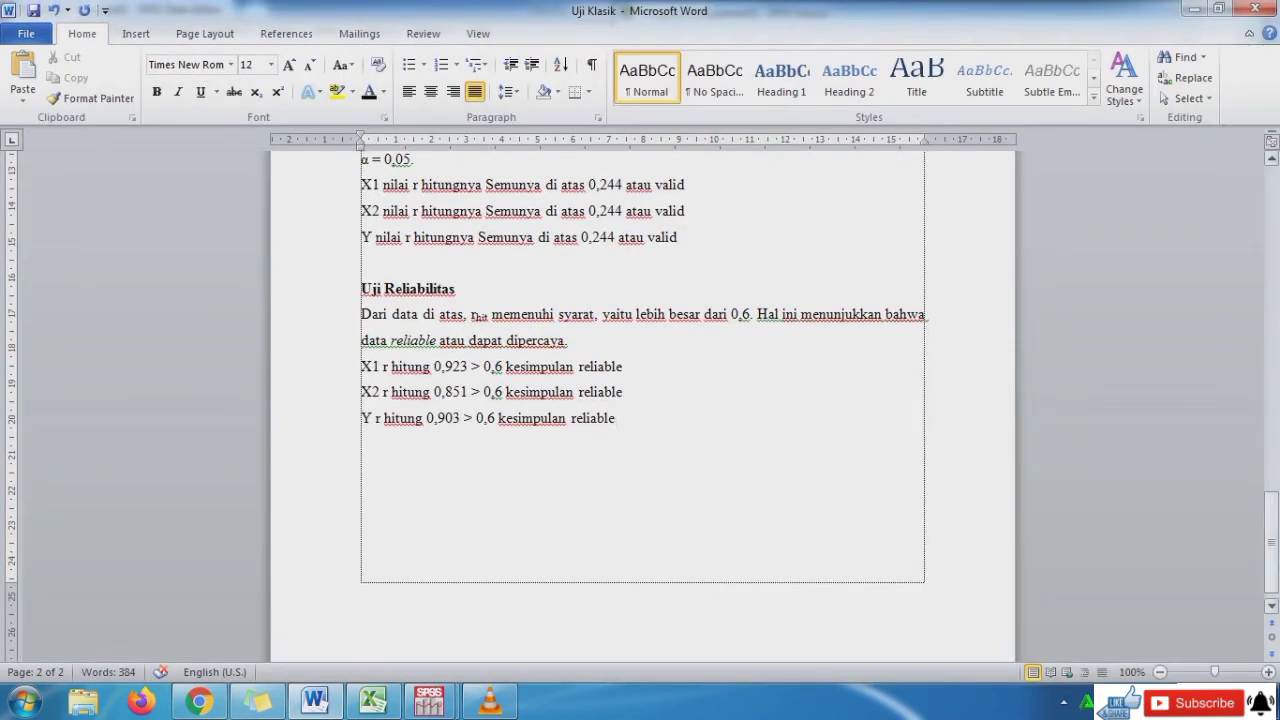
drag(1271, 541, 1271, 217)
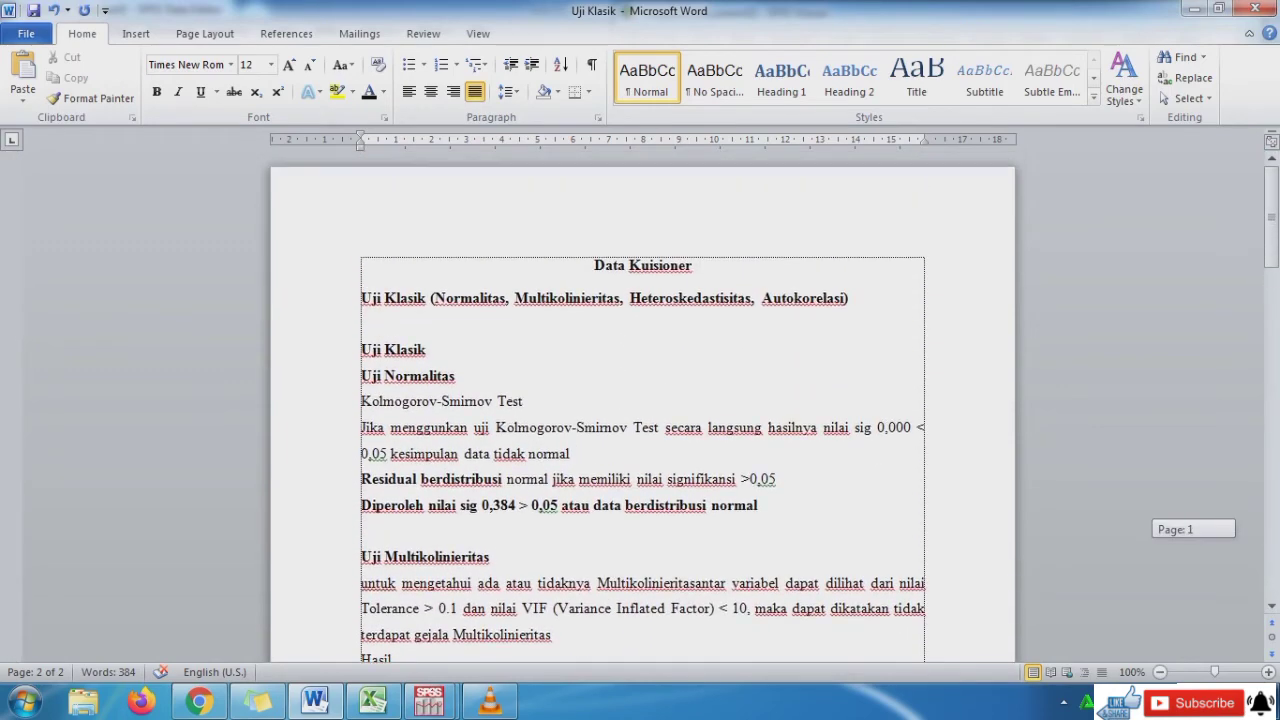
drag(686, 266, 596, 266)
key(ctrl+b)
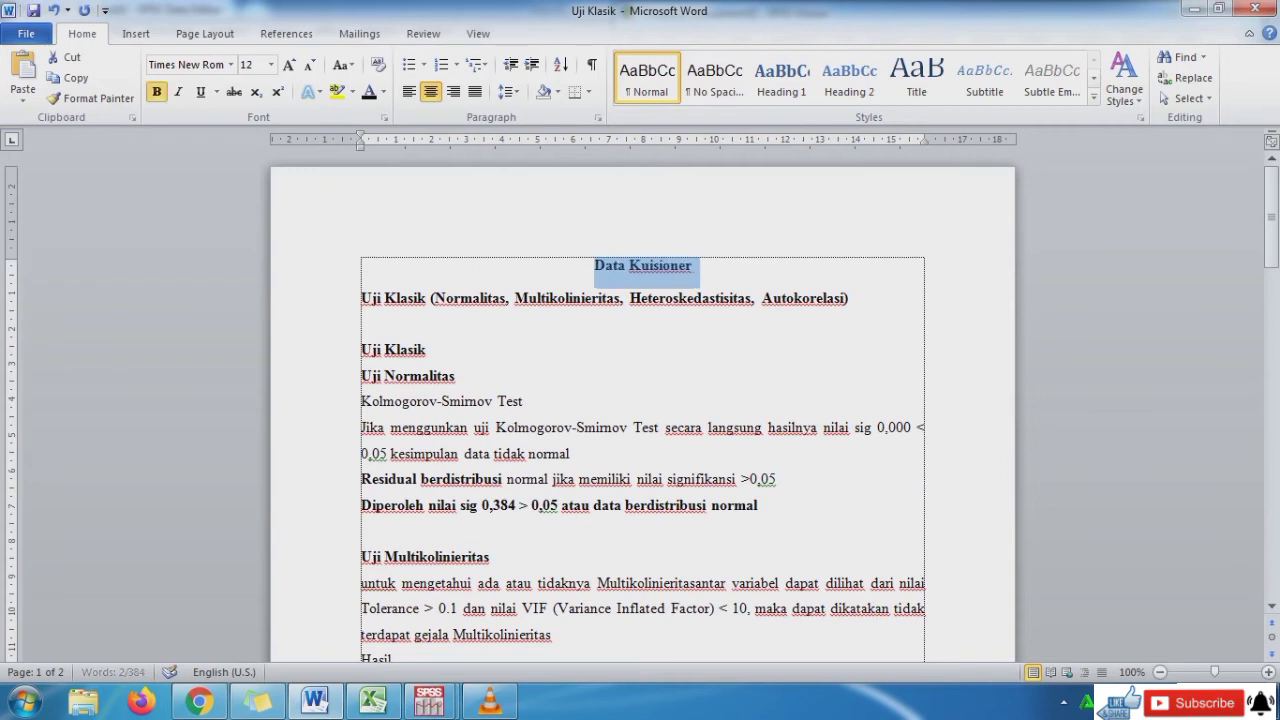
click(596, 266)
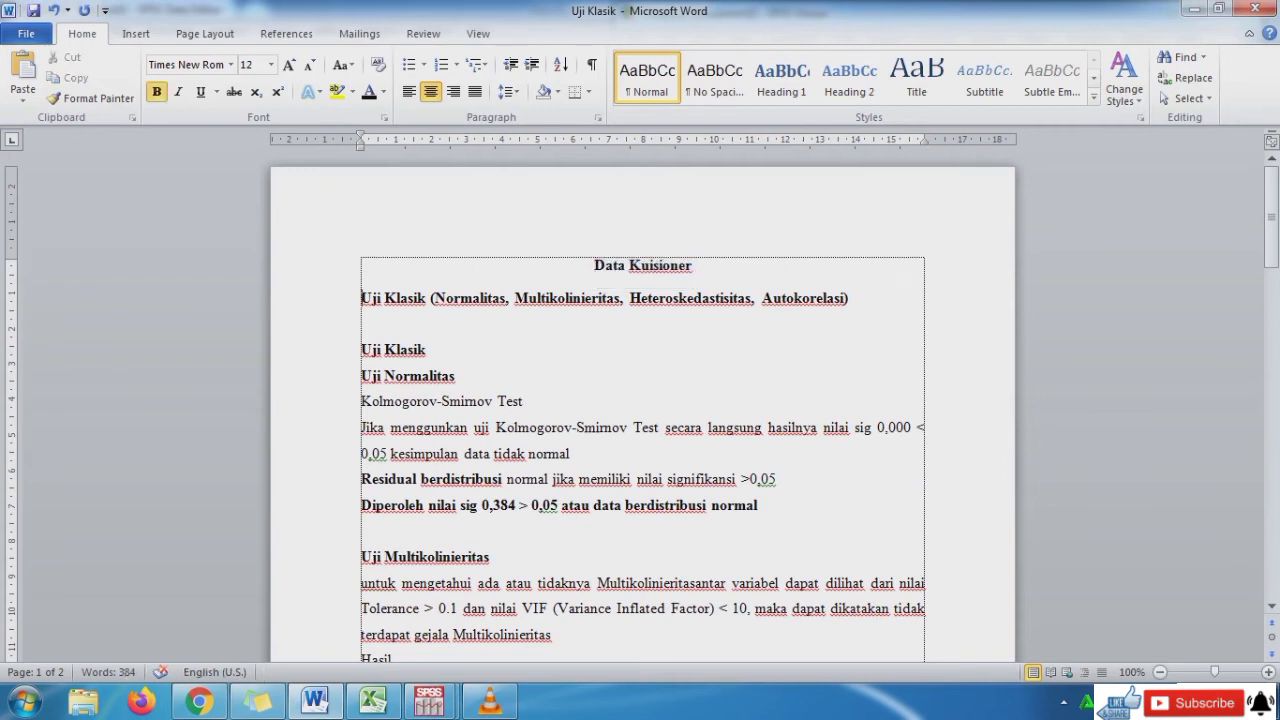
drag(362, 298, 844, 298)
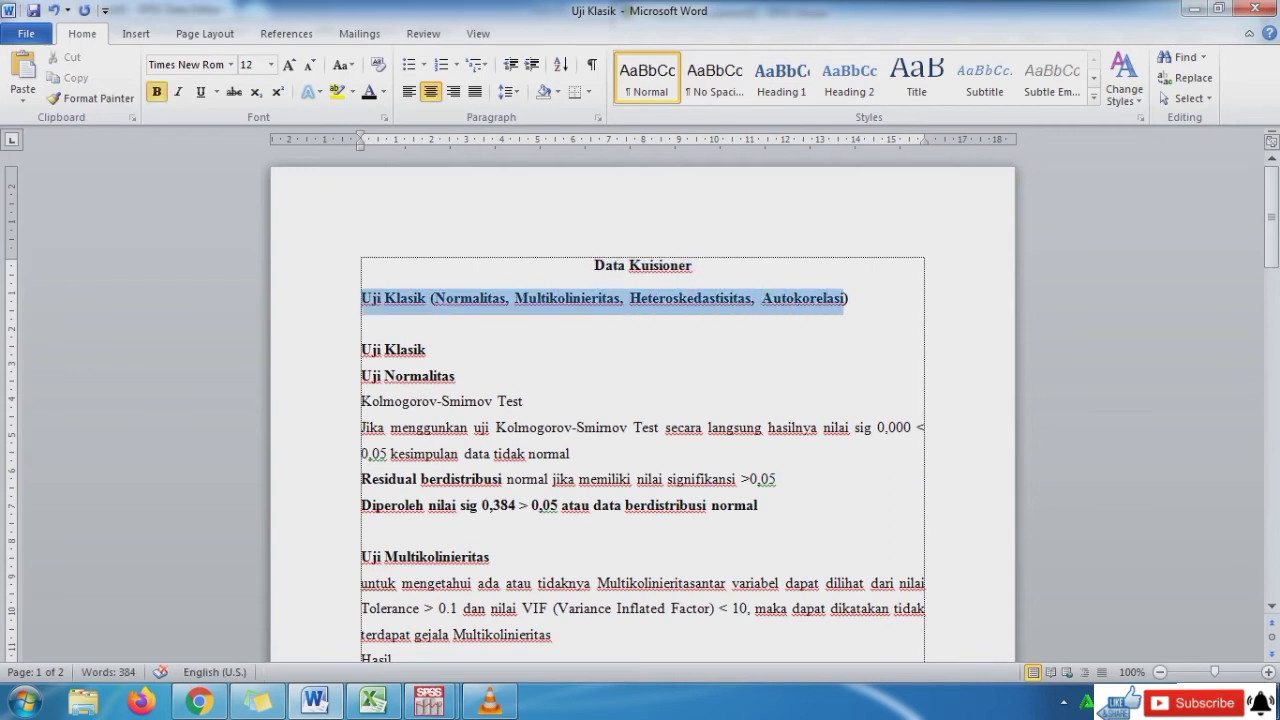
key(ctrl+j)
drag(1271, 215, 1271, 494)
drag(546, 282, 360, 284)
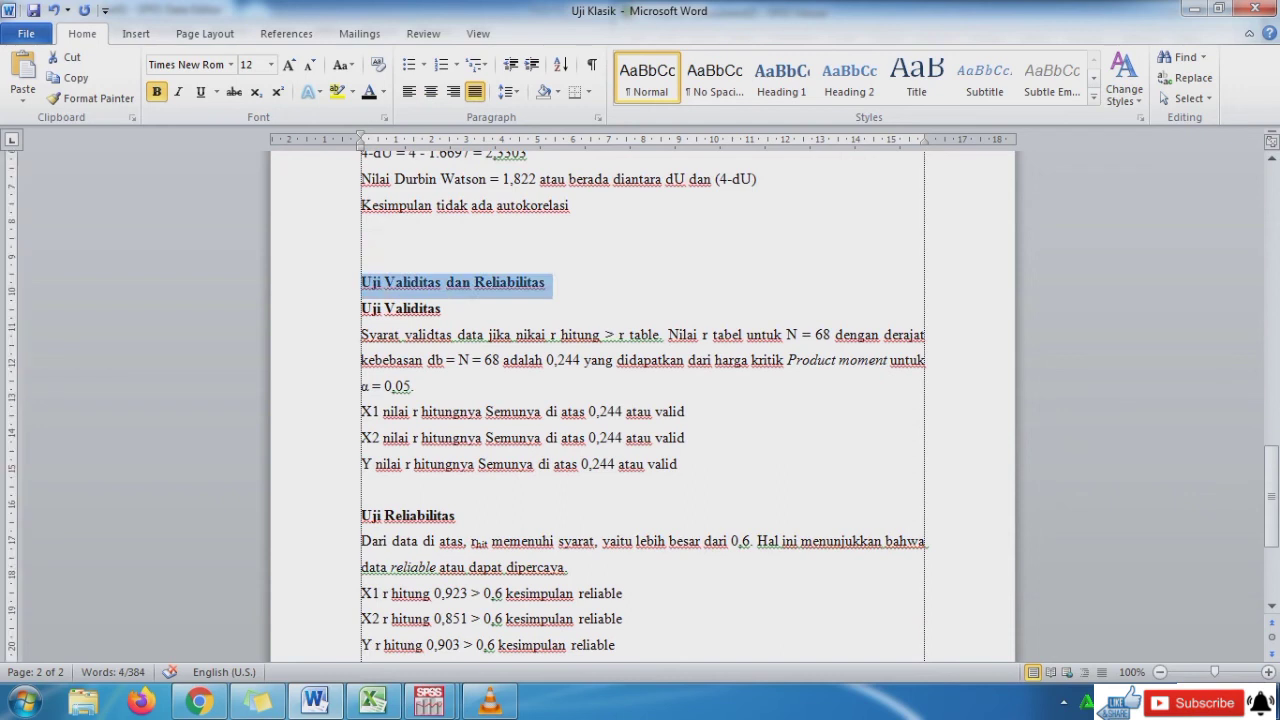
click(362, 490)
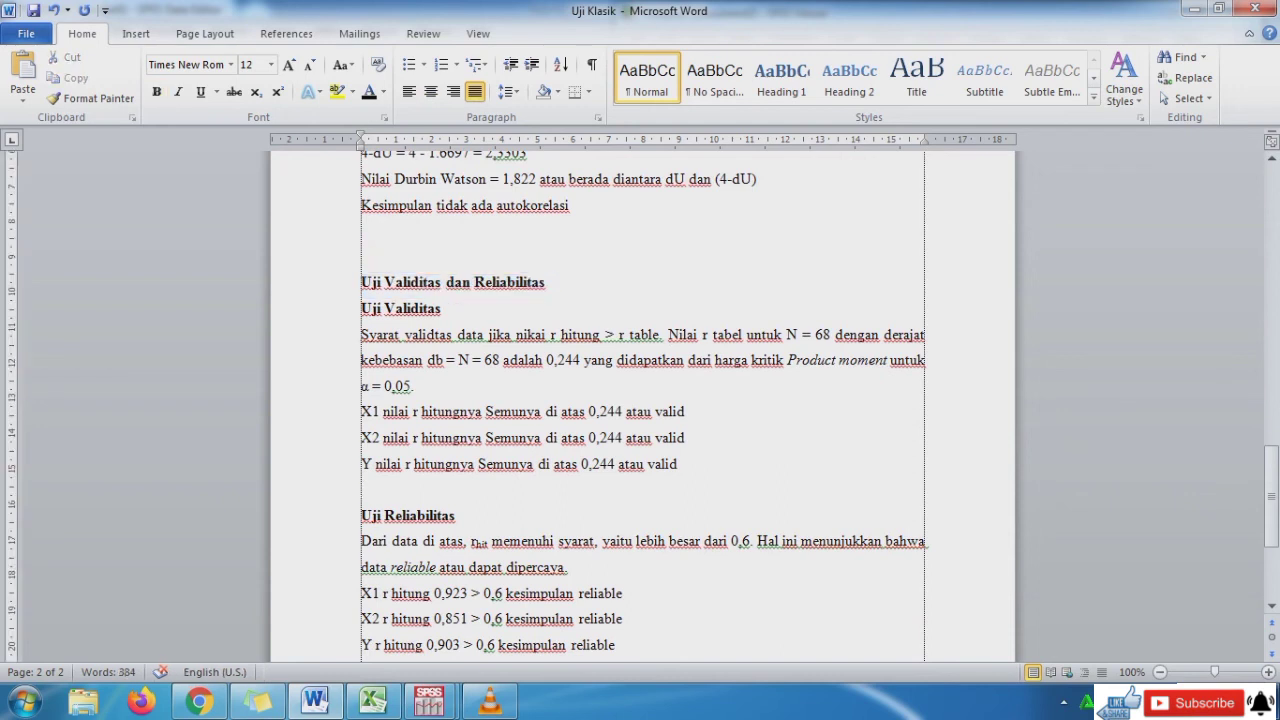
drag(1271, 480, 1271, 529)
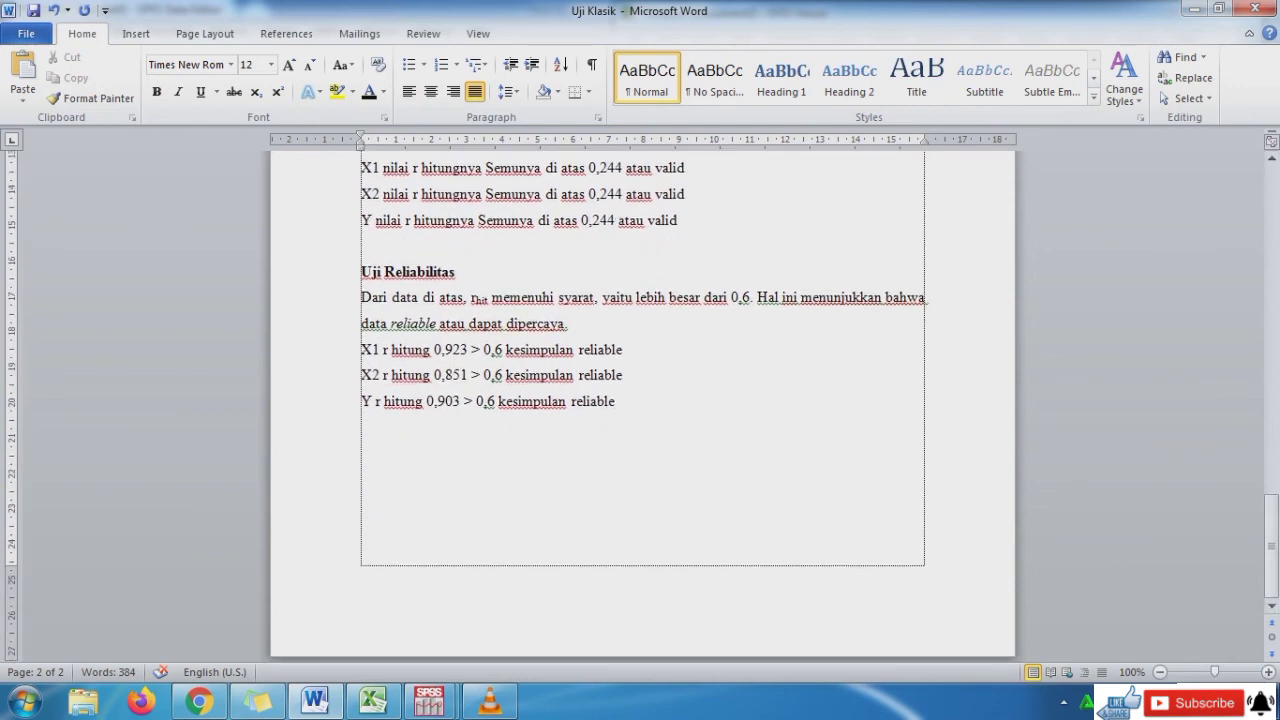